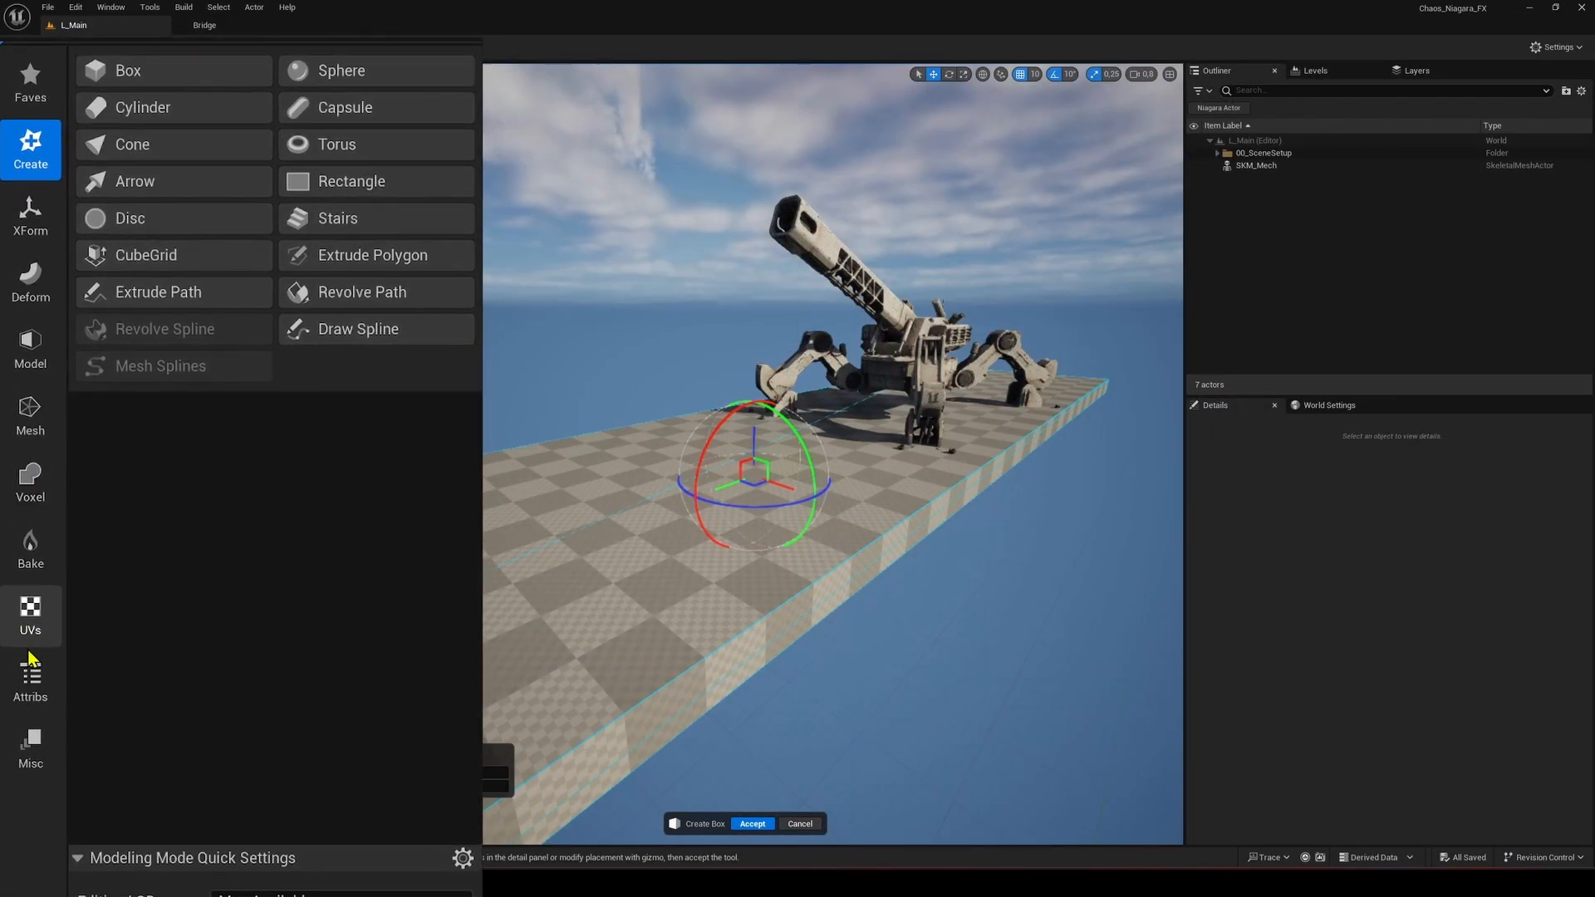
Add a second material slot to the ground box with the Edit Materials tool.
{"action": "left_click", "coordinate": [26, 662]}
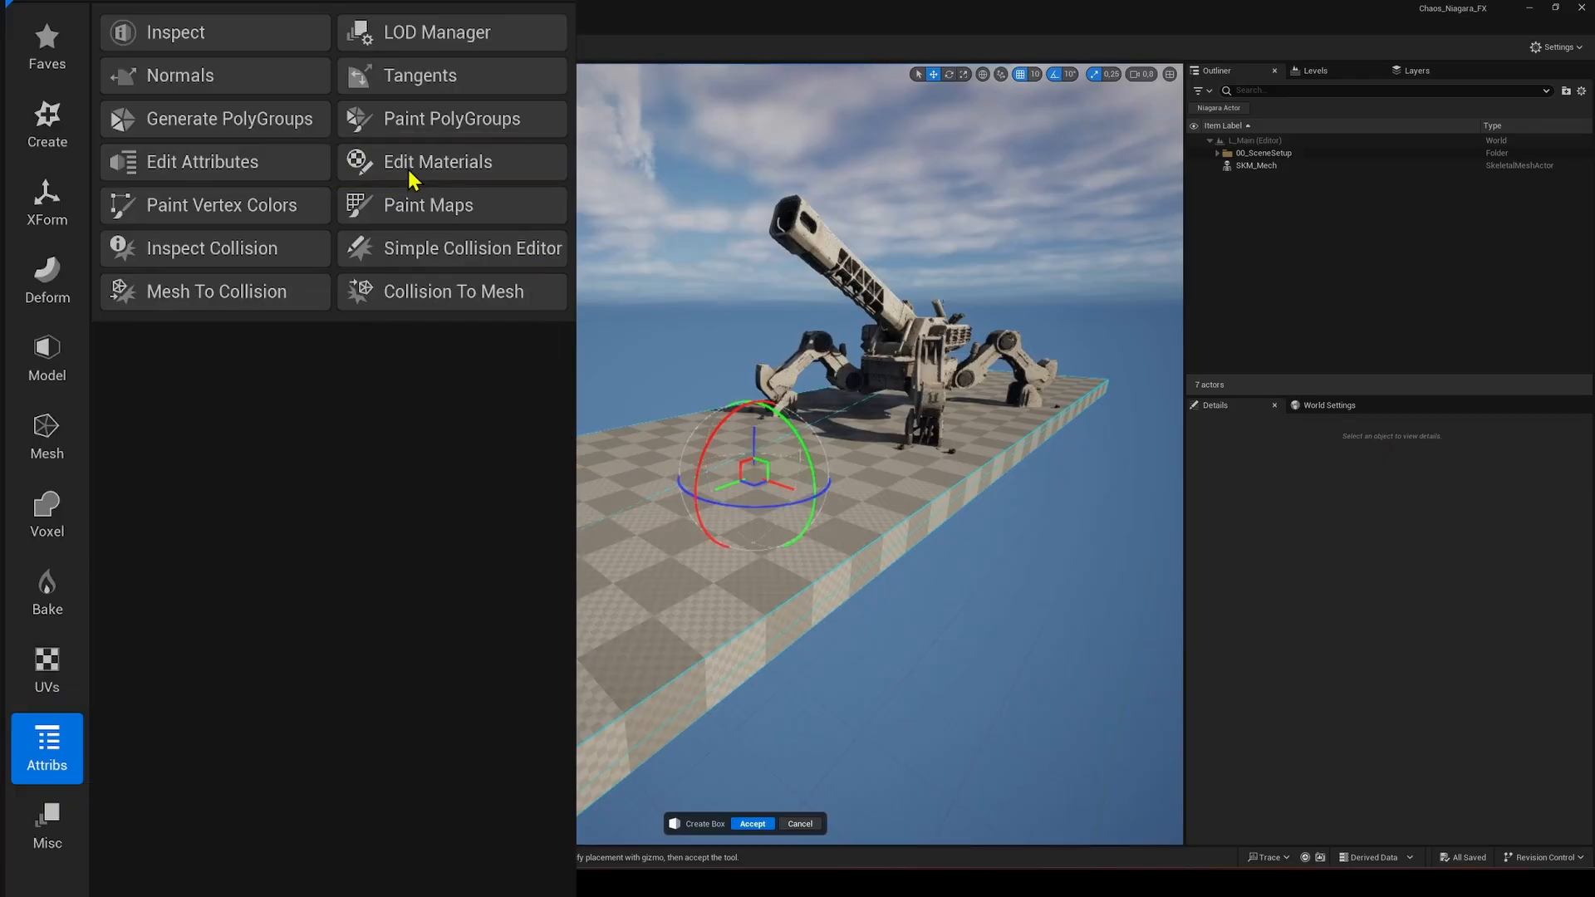
{"action": "left_click", "coordinate": [420, 163]}
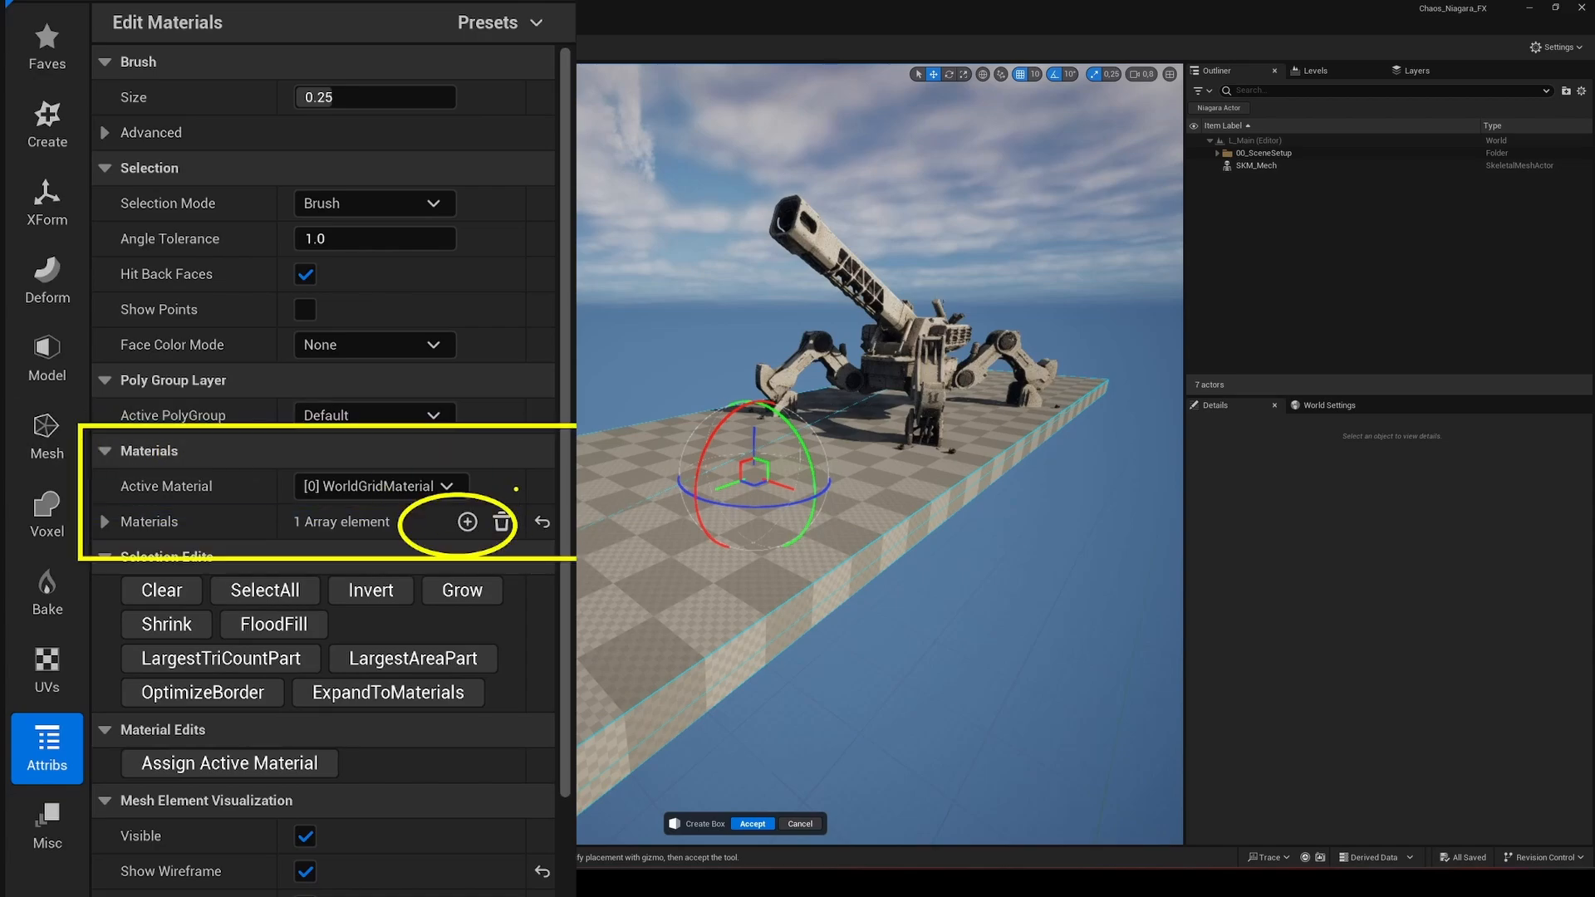
{"action": "left_click", "coordinate": [469, 524]}
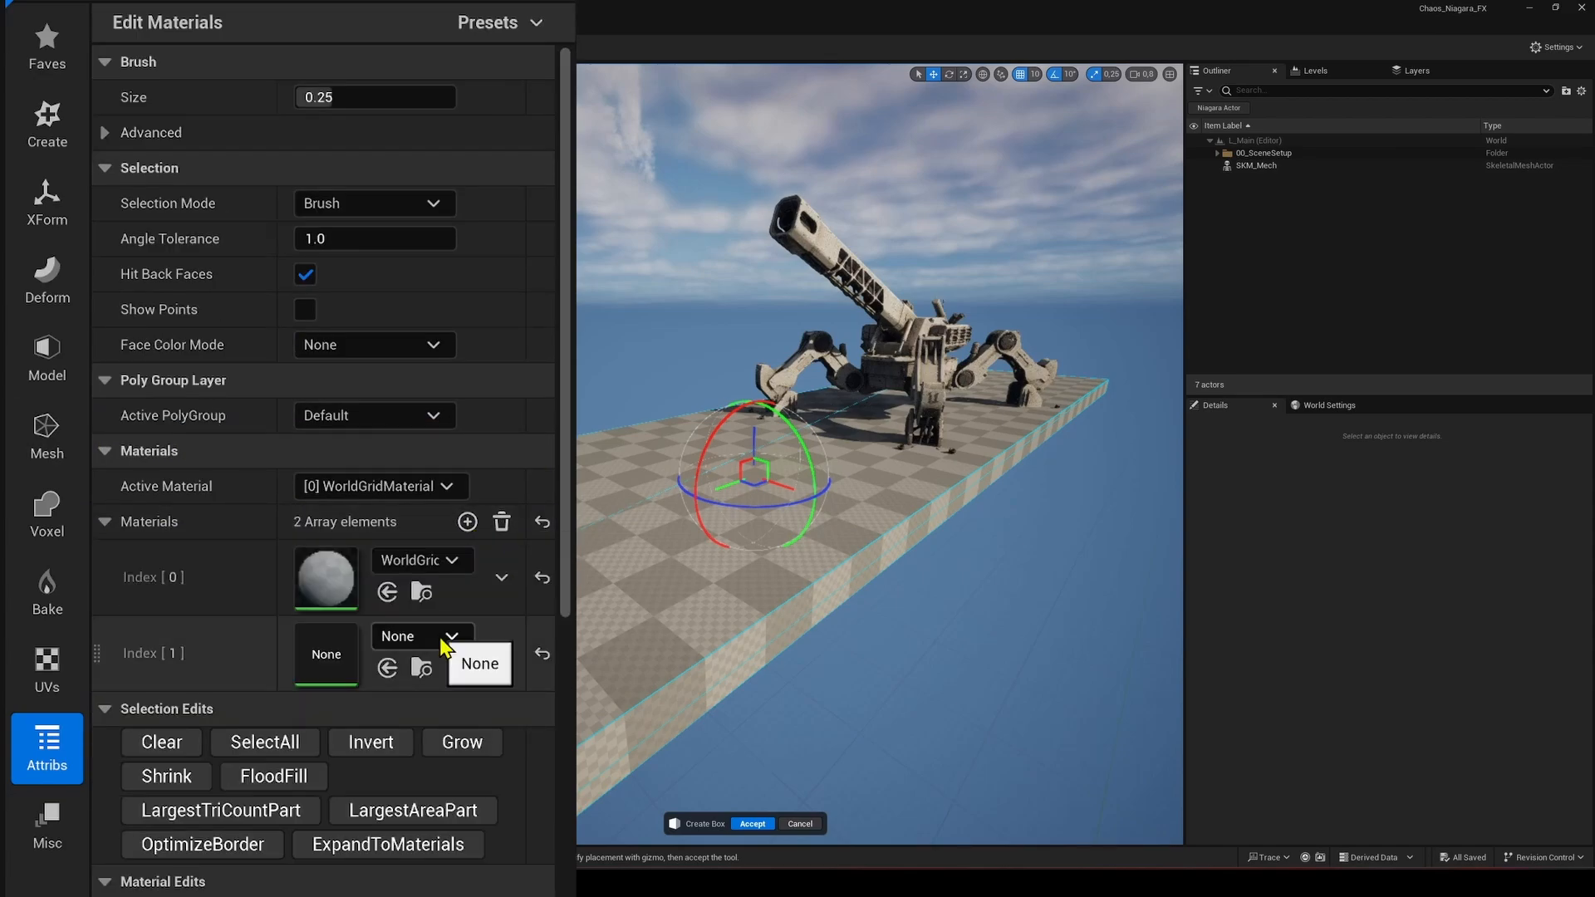
{"action": "left_click", "coordinate": [46, 278]}
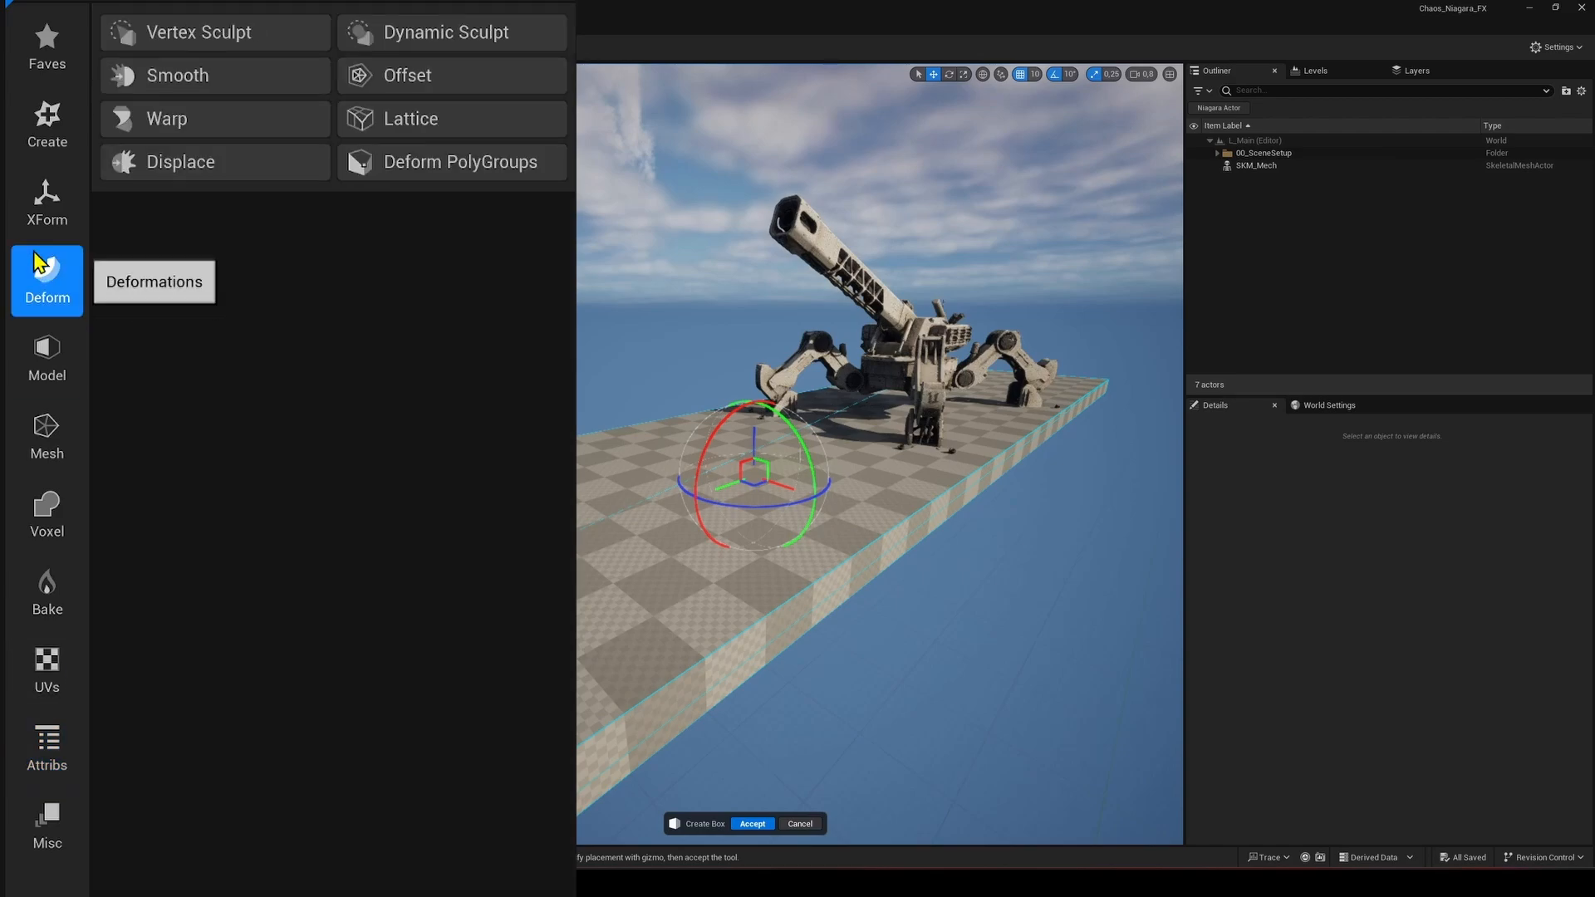
{"action": "left_click", "coordinate": [46, 199]}
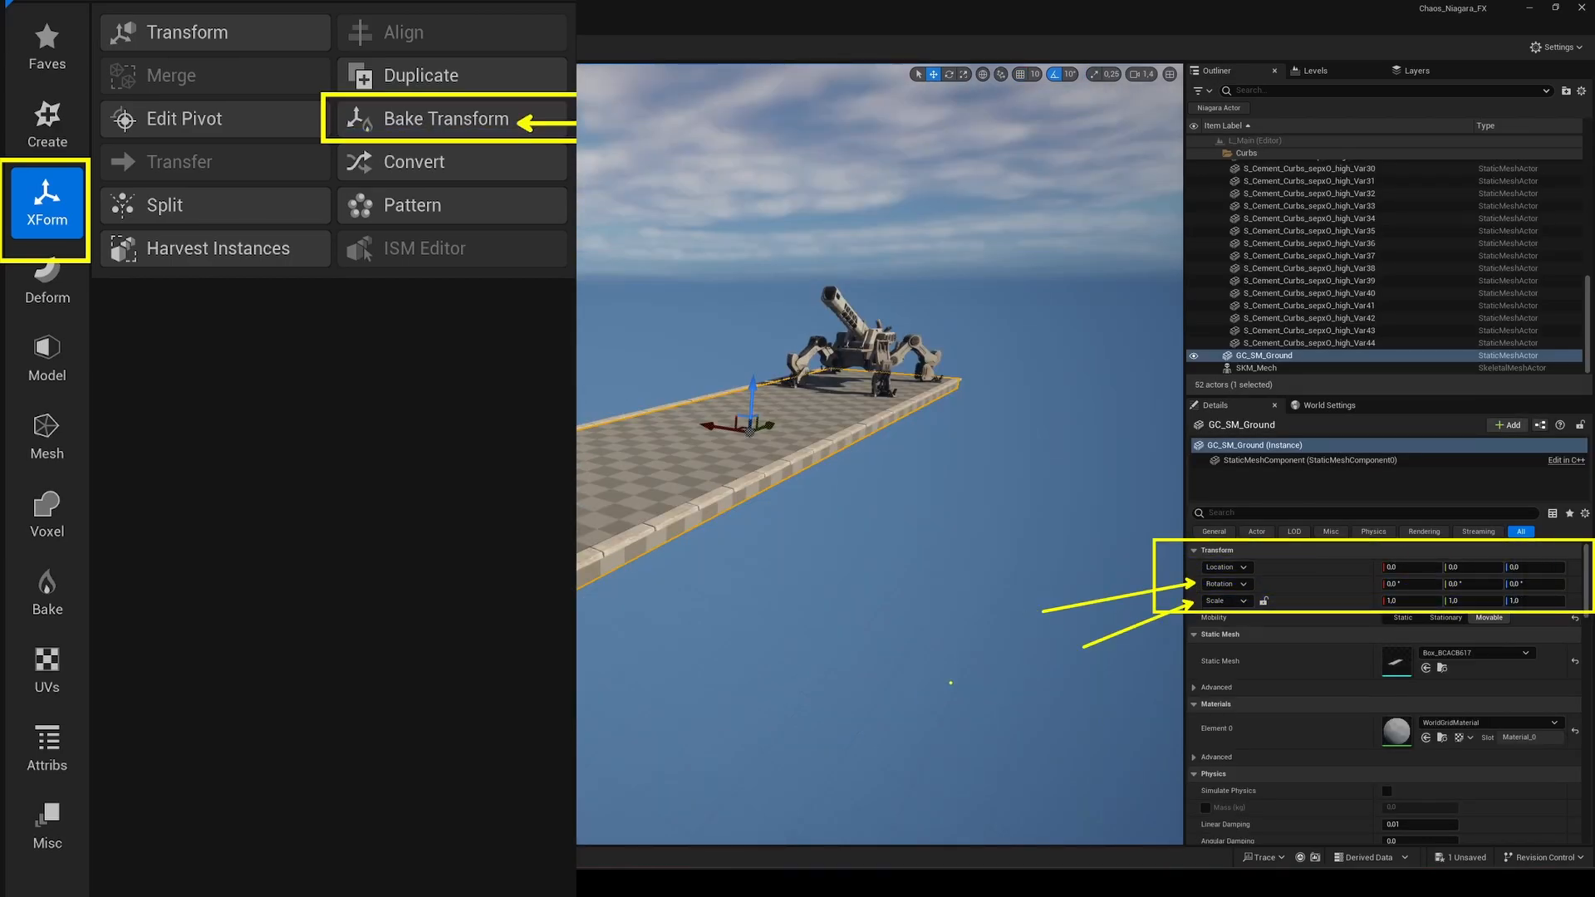
{"action": "key", "text": "Escape"}
{"action": "right_click_drag", "start_coordinate": [951, 683], "coordinate": [917, 619]}
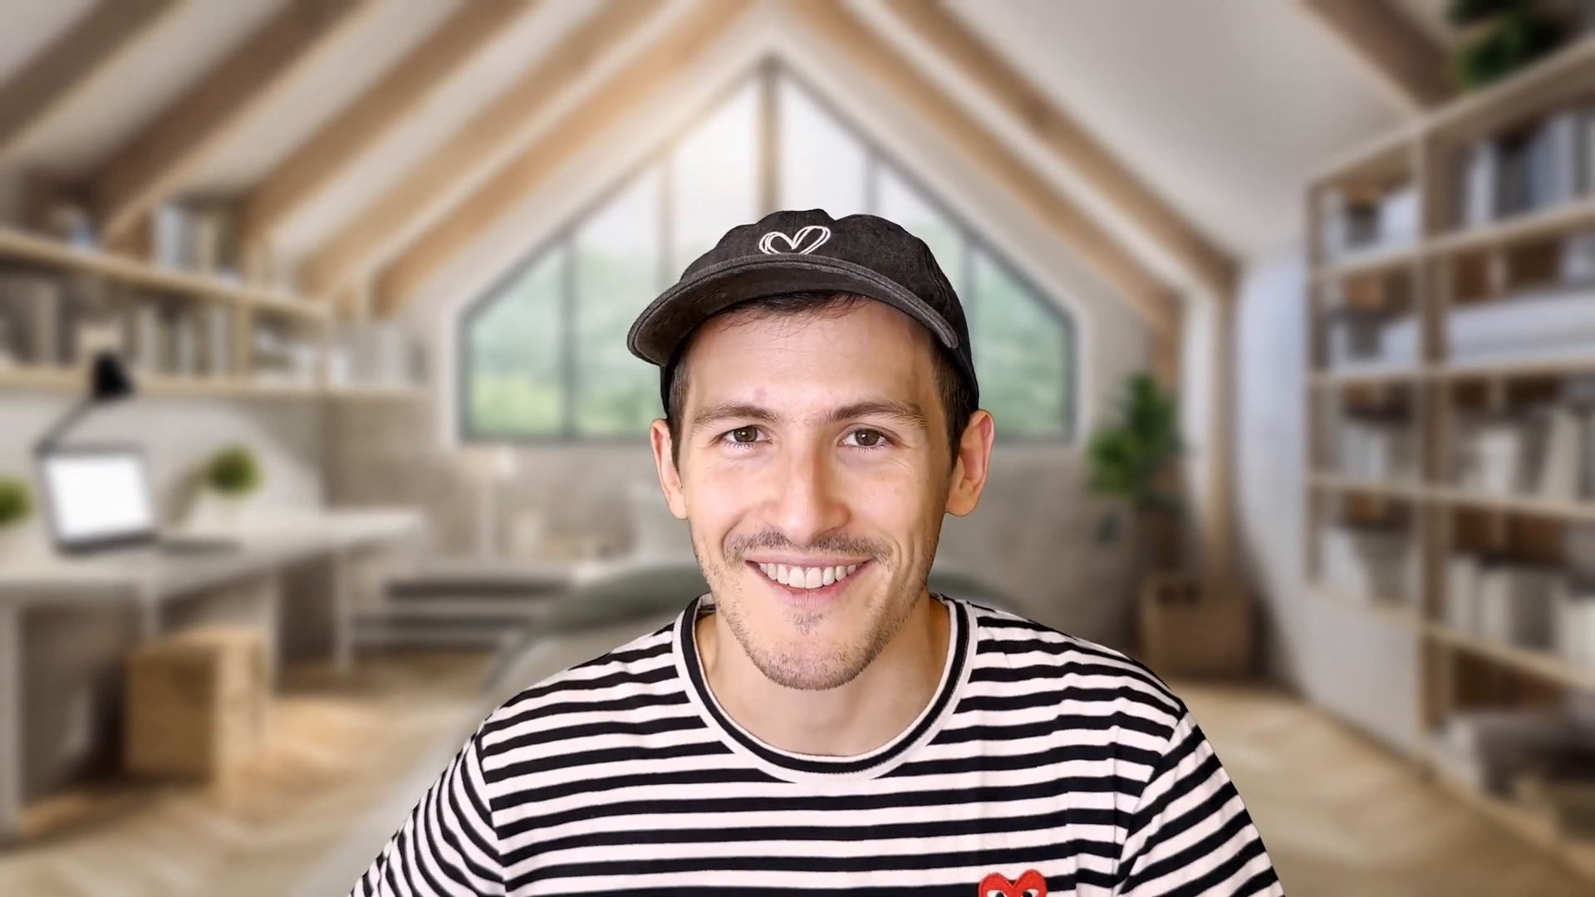
Switch to Fracture Mode and create a geometry collection from SM_Ground in the Chaos_Niagara_TUT folder.
{"action": "left_click", "coordinate": [147, 50]}
{"action": "left_click", "coordinate": [112, 135]}
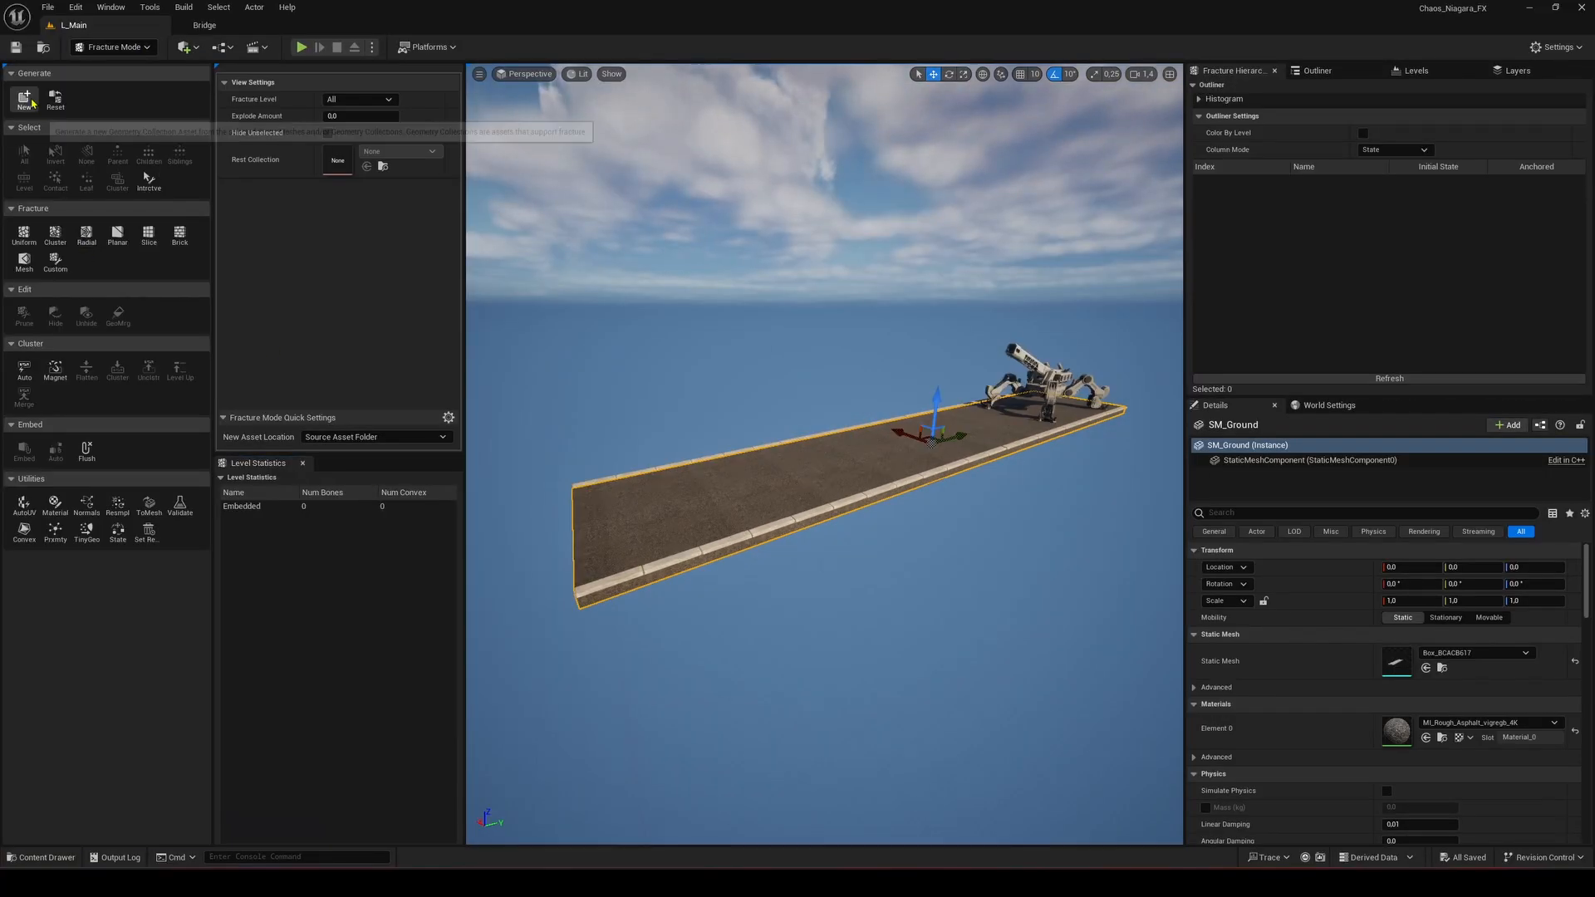
{"action": "left_click", "coordinate": [25, 98]}
{"action": "left_click", "coordinate": [720, 359]}
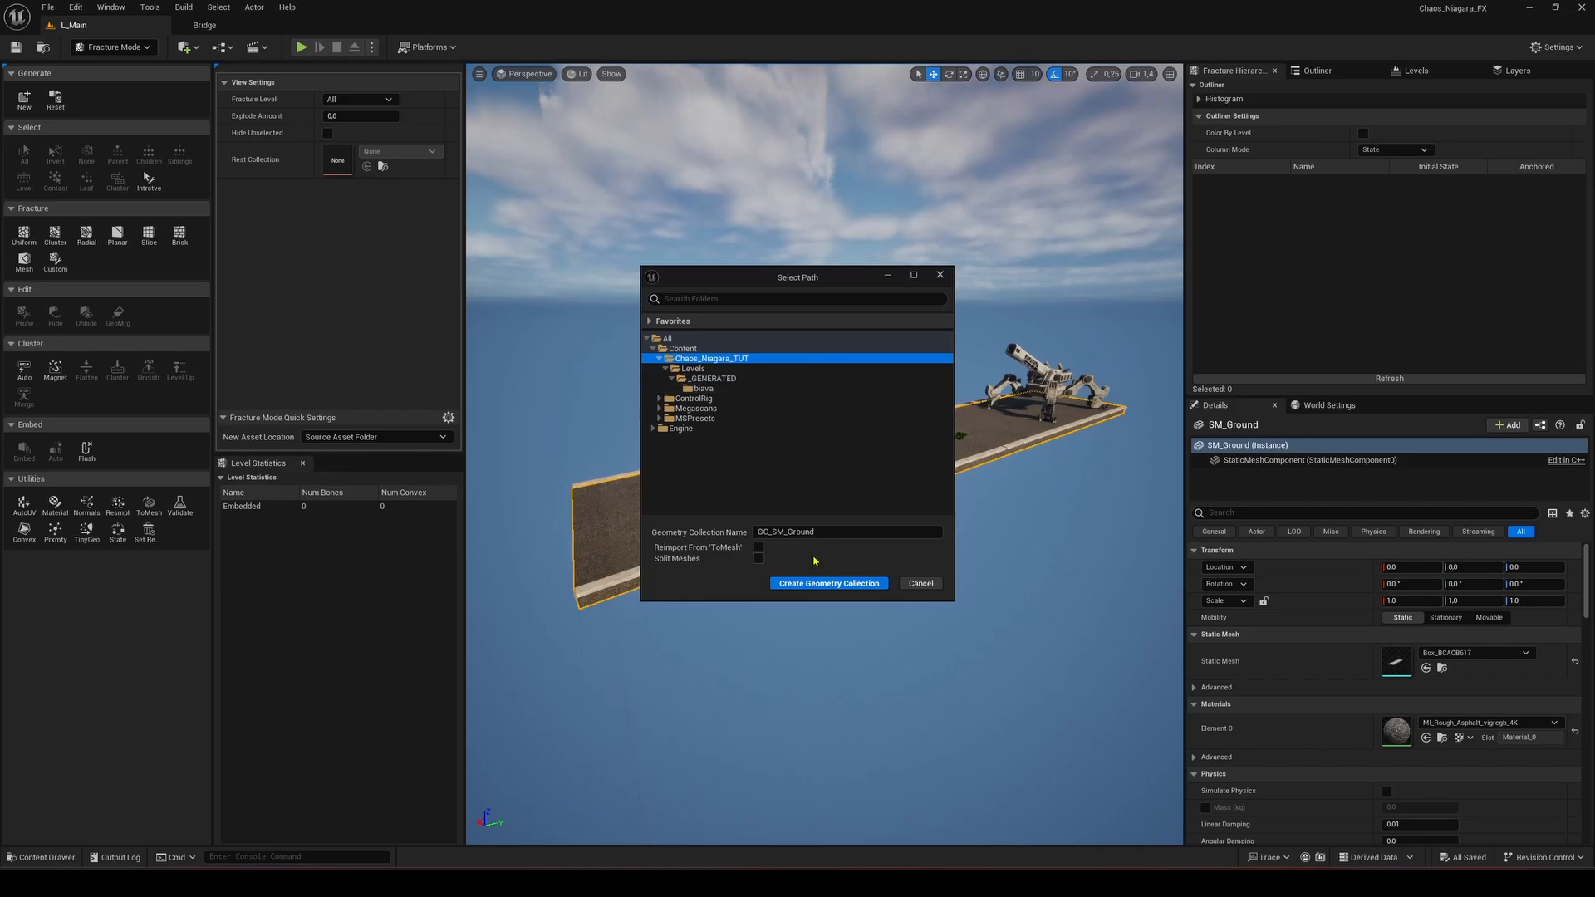
{"action": "left_click", "coordinate": [829, 583]}
Start a Uniform Voronoi fracture on the ground collection and adjust its minimum number of Voronoi sites.
{"action": "left_click", "coordinate": [24, 235]}
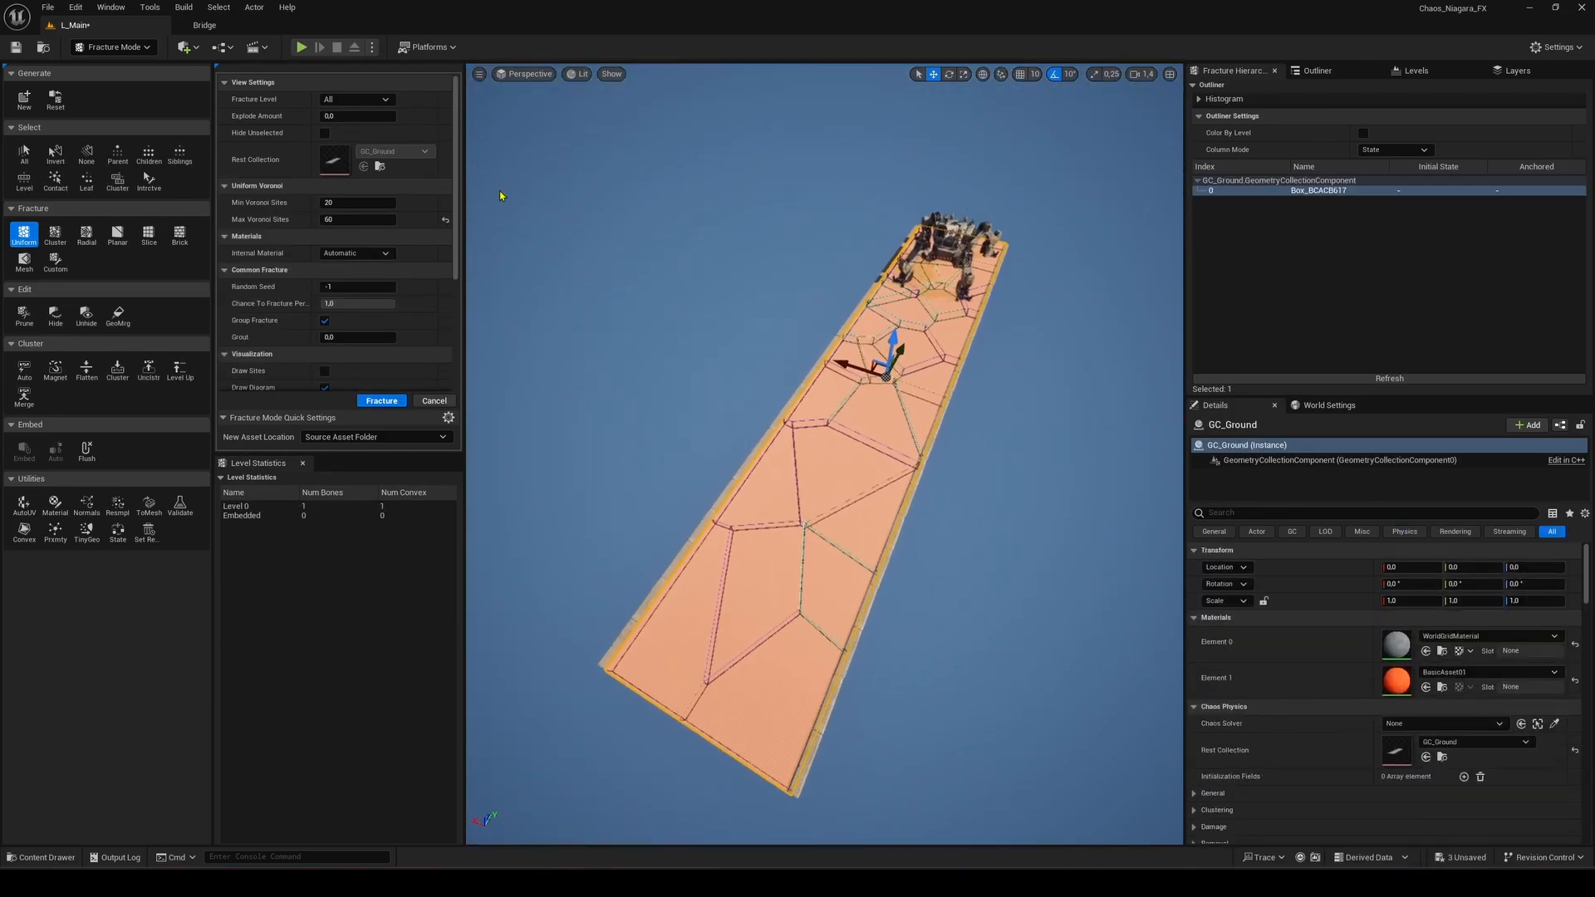
{"action": "left_click_drag", "start_coordinate": [354, 198], "coordinate": [358, 201]}
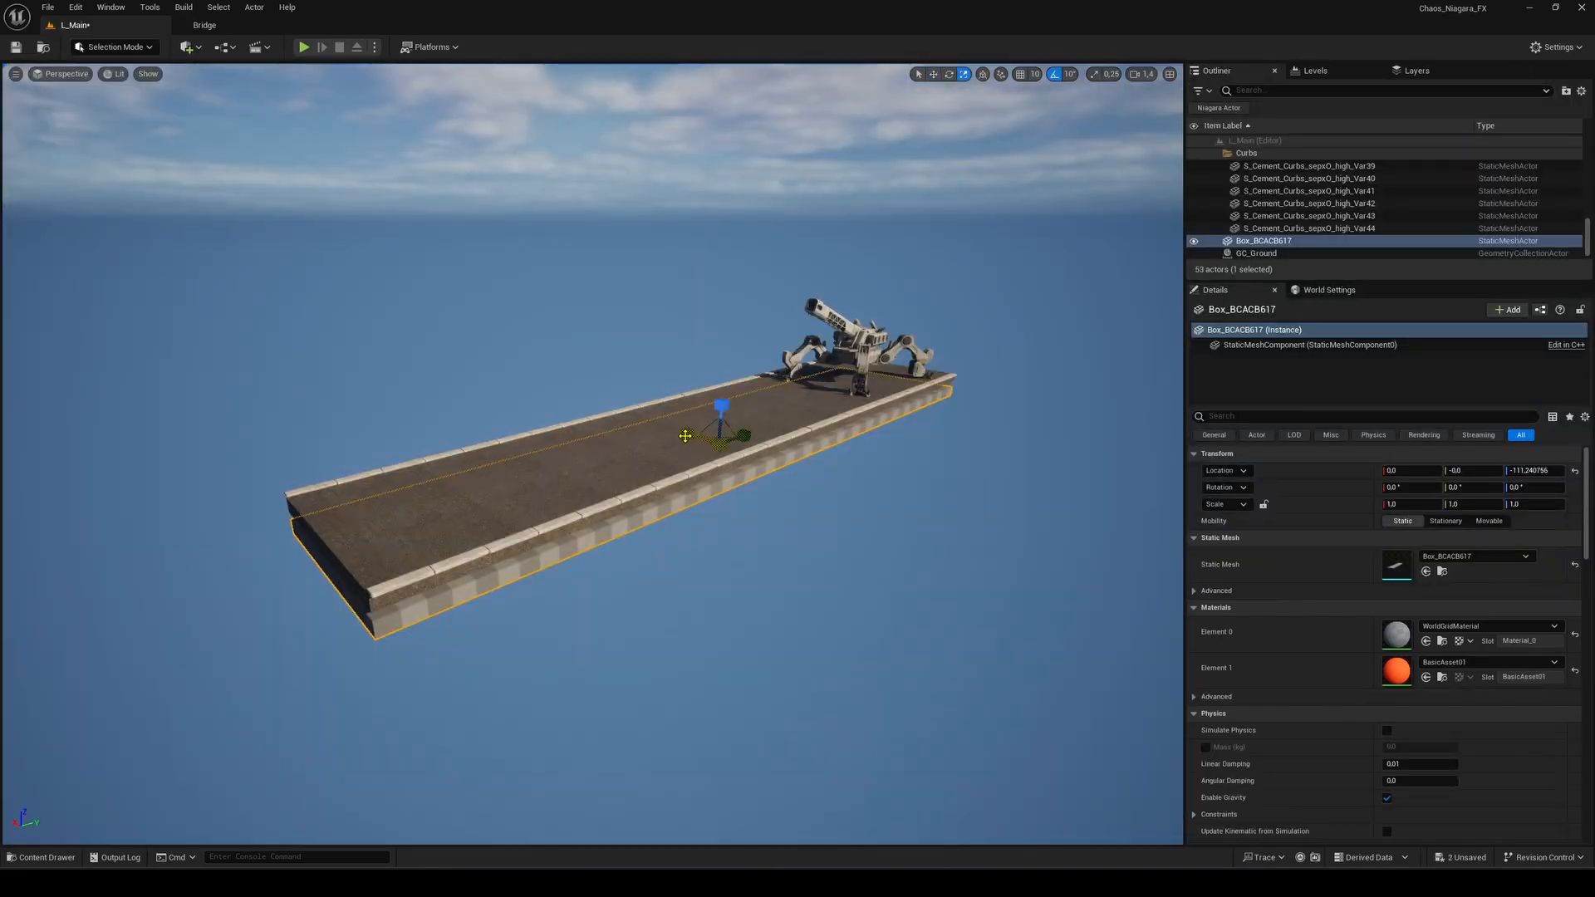
Scale up the copied box beneath the road horizontally so it serves as a wide floor.
{"action": "left_click_drag", "start_coordinate": [685, 436], "coordinate": [880, 461]}
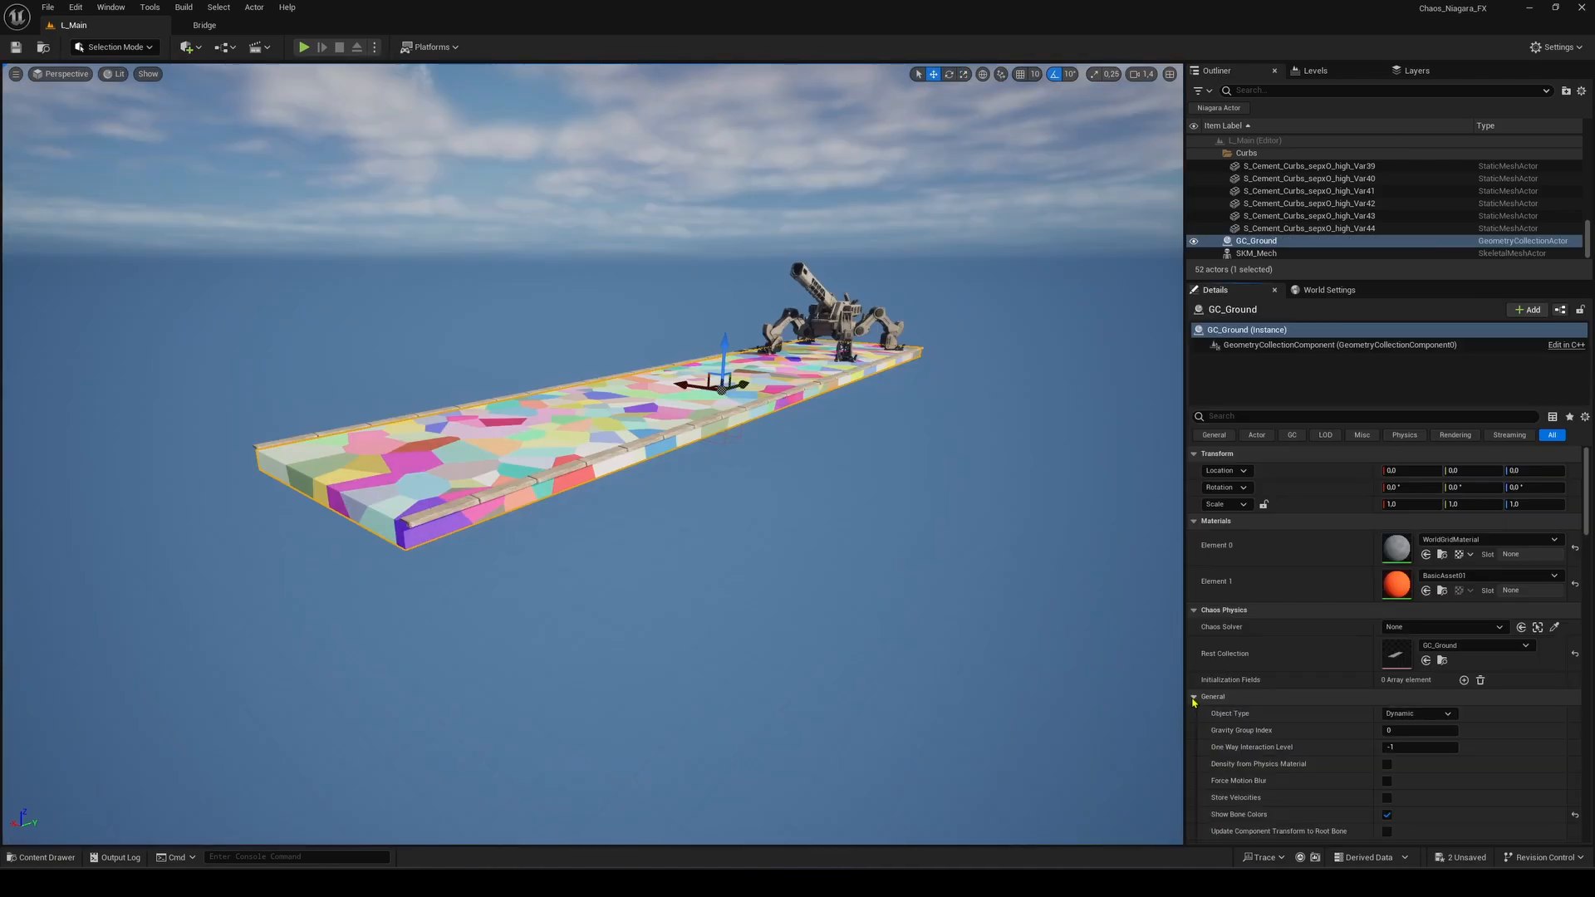
Disable Show Bone Colors for the GC_Ground geometry collection.
{"action": "left_click", "coordinate": [1386, 816]}
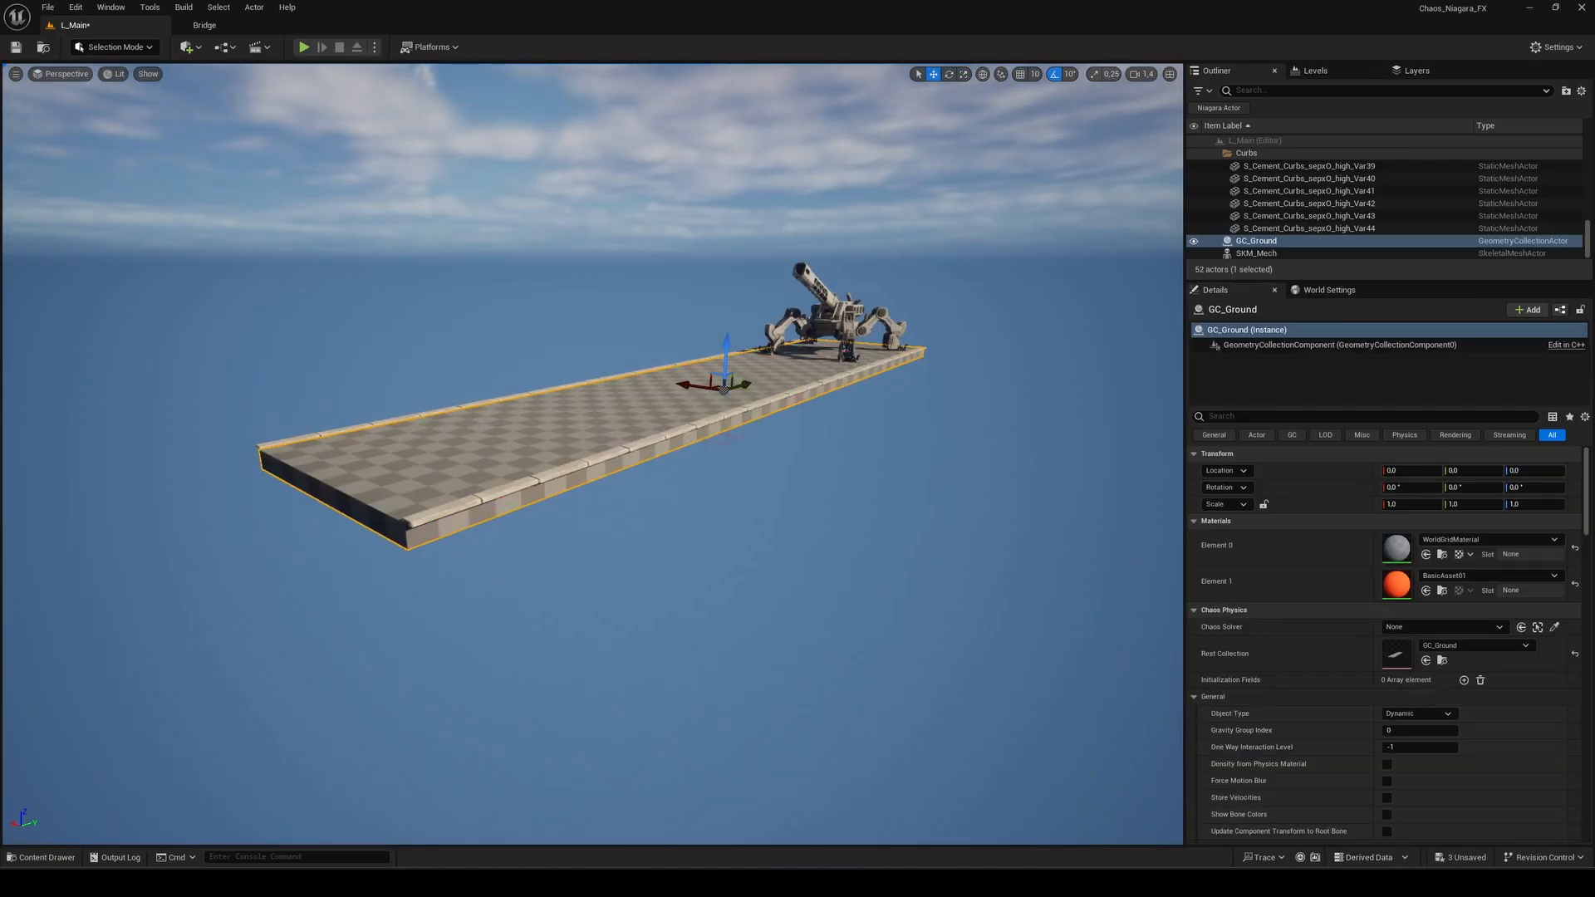
{"action": "right_click_drag", "start_coordinate": [1005, 735], "coordinate": [1003, 818]}
{"action": "right_click_drag", "start_coordinate": [752, 578], "coordinate": [752, 561]}
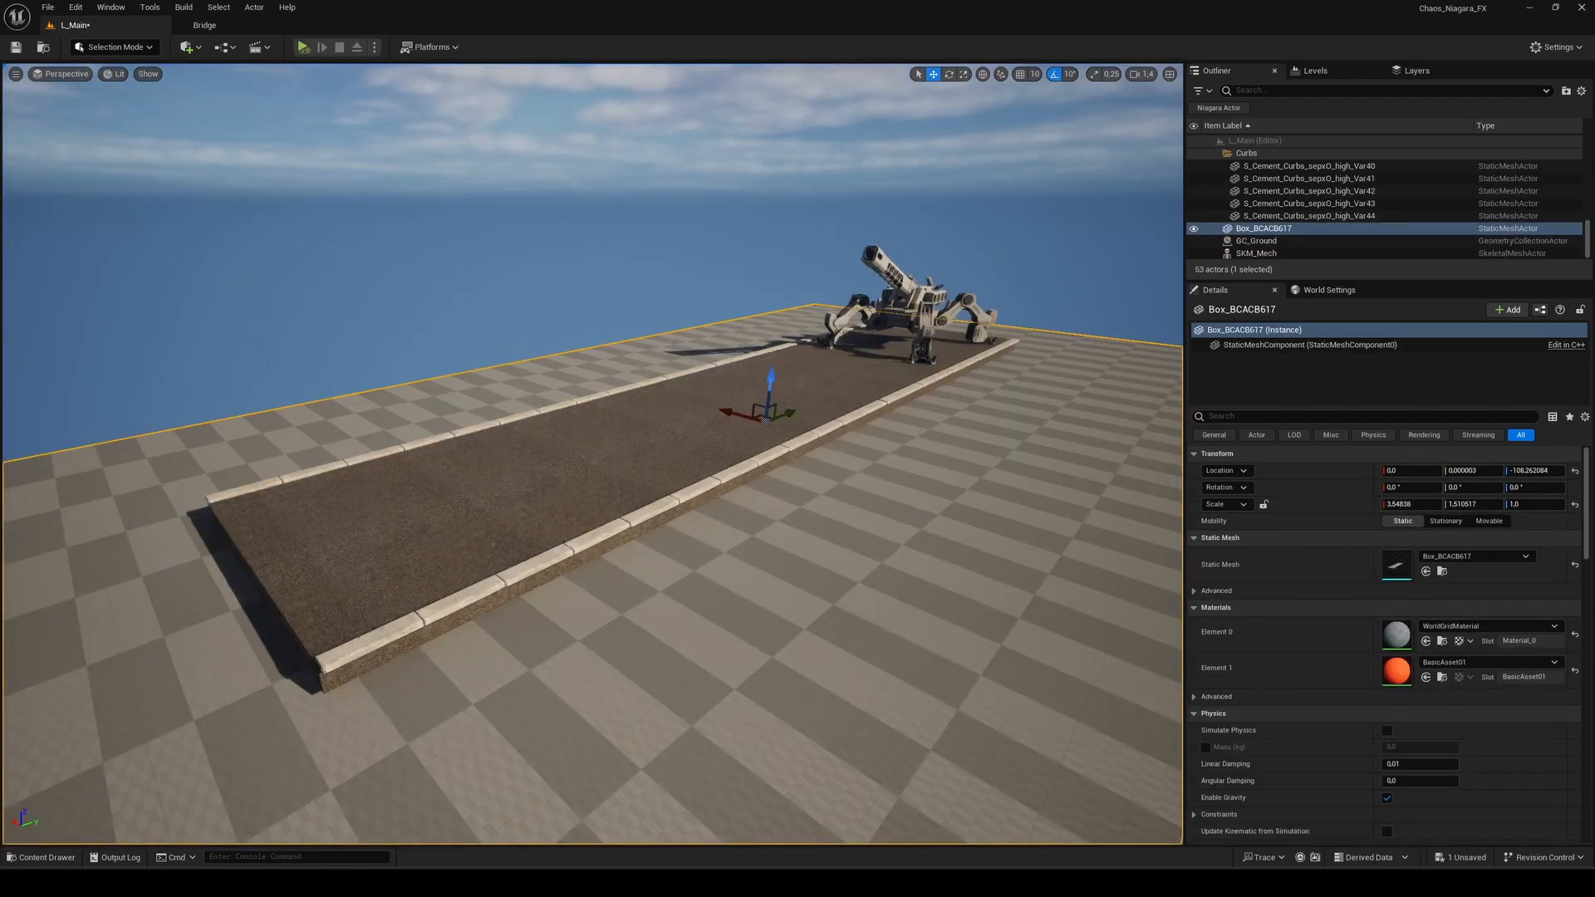
Set all three Damage Threshold values of GC_Ground to 50 and test it with a short simulation.
{"action": "left_click", "coordinate": [765, 421]}
{"action": "left_click_drag", "start_coordinate": [1236, 282], "coordinate": [1234, 223]}
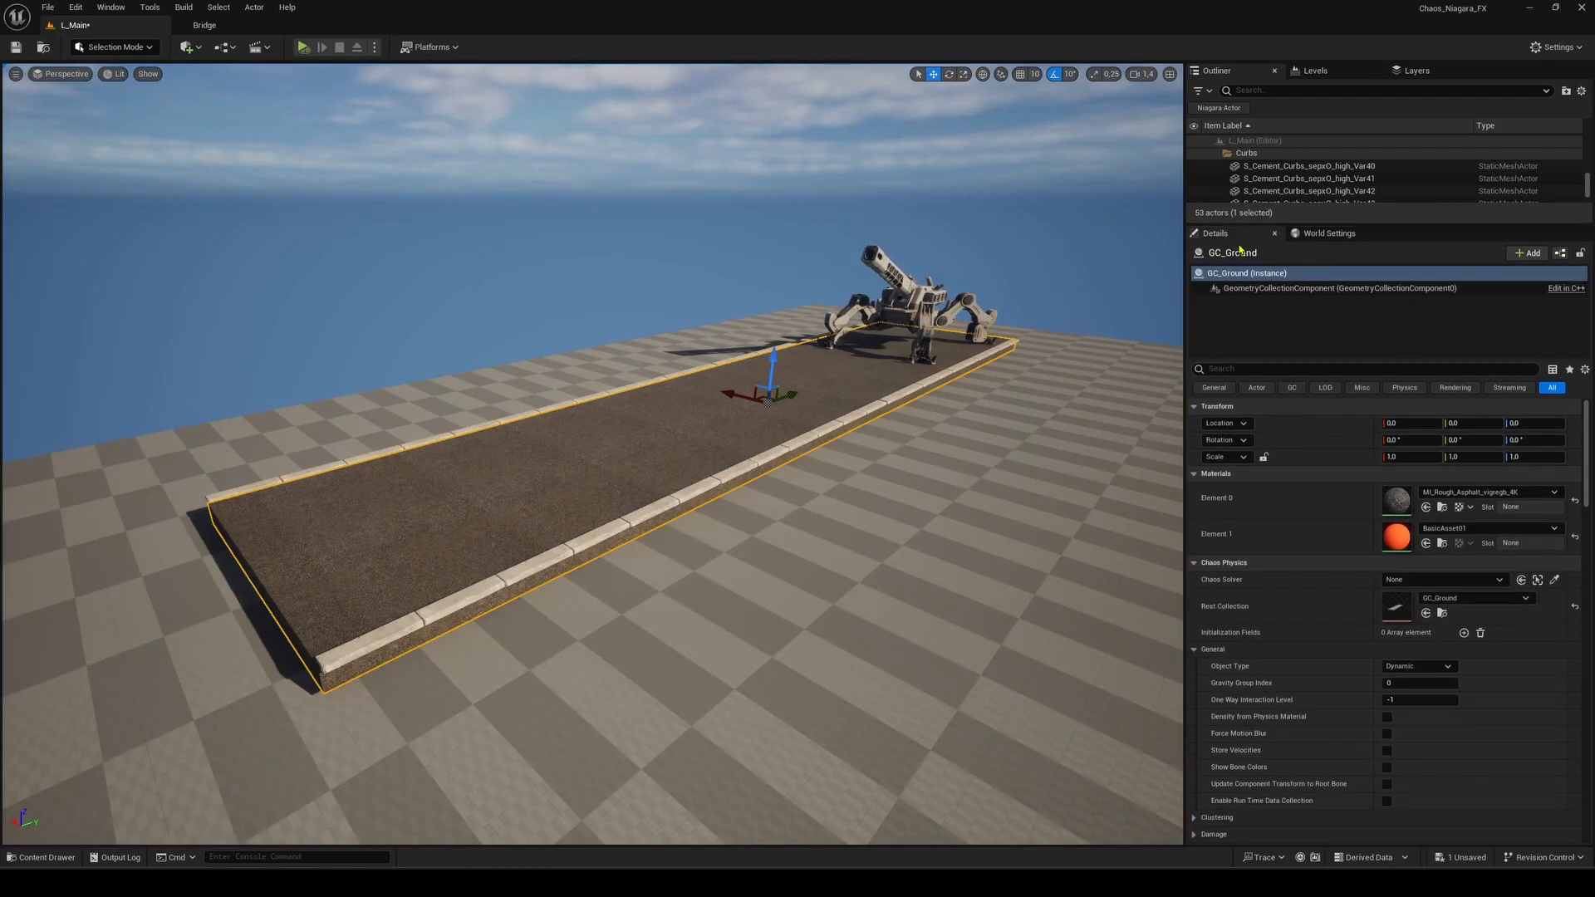
{"action": "scroll", "coordinate": [1296, 582], "scroll_direction": "down", "scroll_amount": 4}
{"action": "left_click", "coordinate": [1209, 675]}
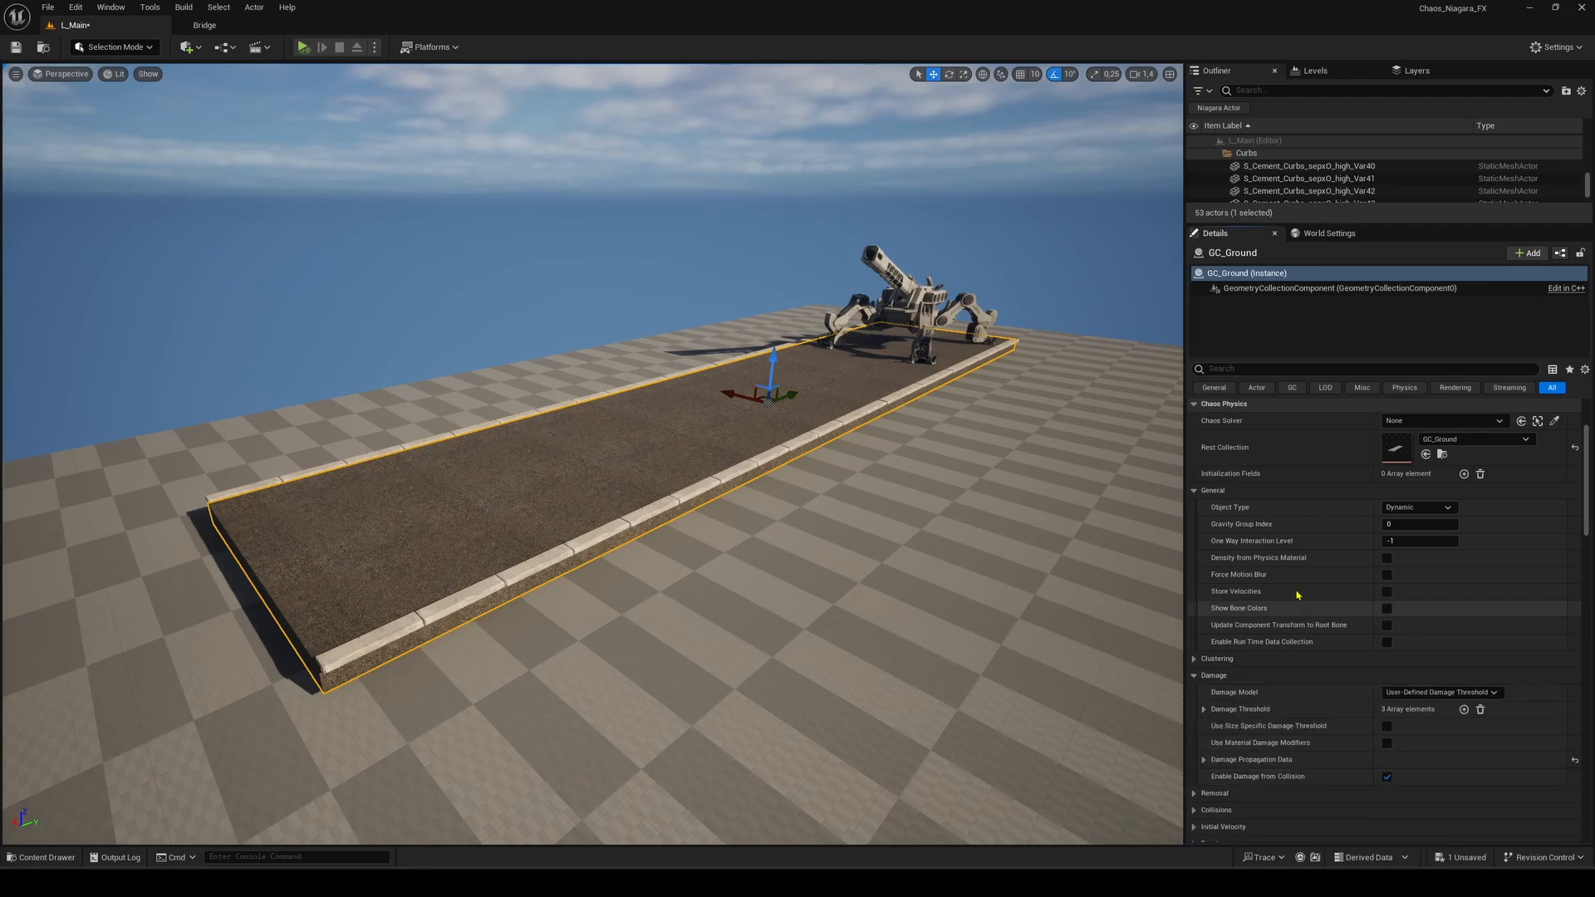
{"action": "scroll", "coordinate": [1297, 595], "scroll_direction": "down", "scroll_amount": 3}
{"action": "left_click", "coordinate": [1204, 649]}
{"action": "scroll", "coordinate": [1338, 656], "scroll_direction": "down", "scroll_amount": 2}
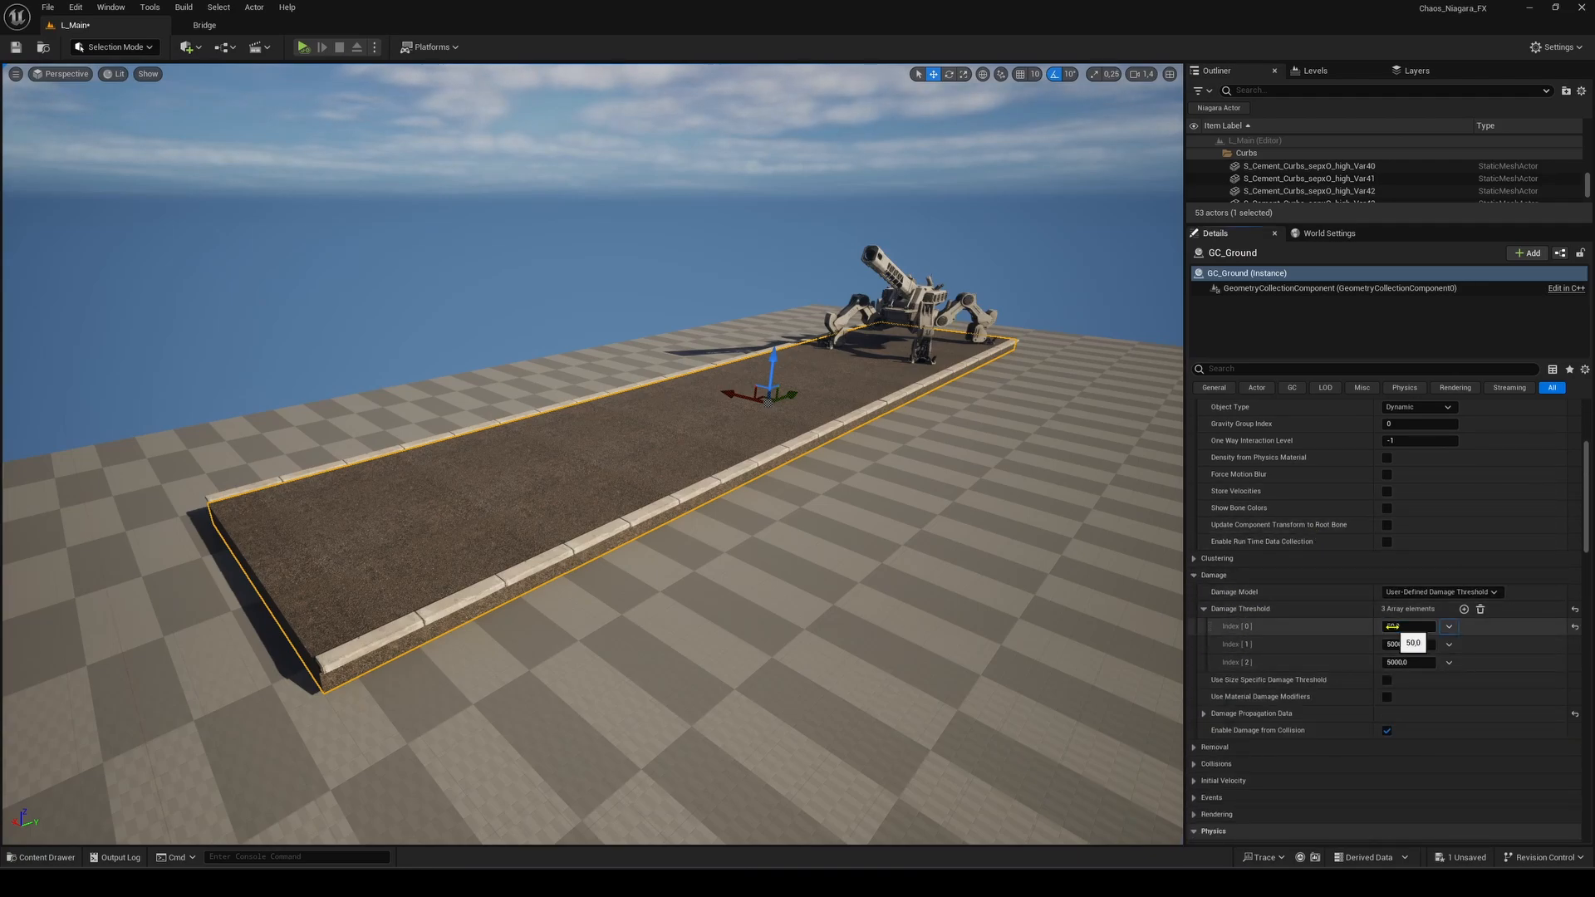
{"action": "left_click", "coordinate": [302, 48]}
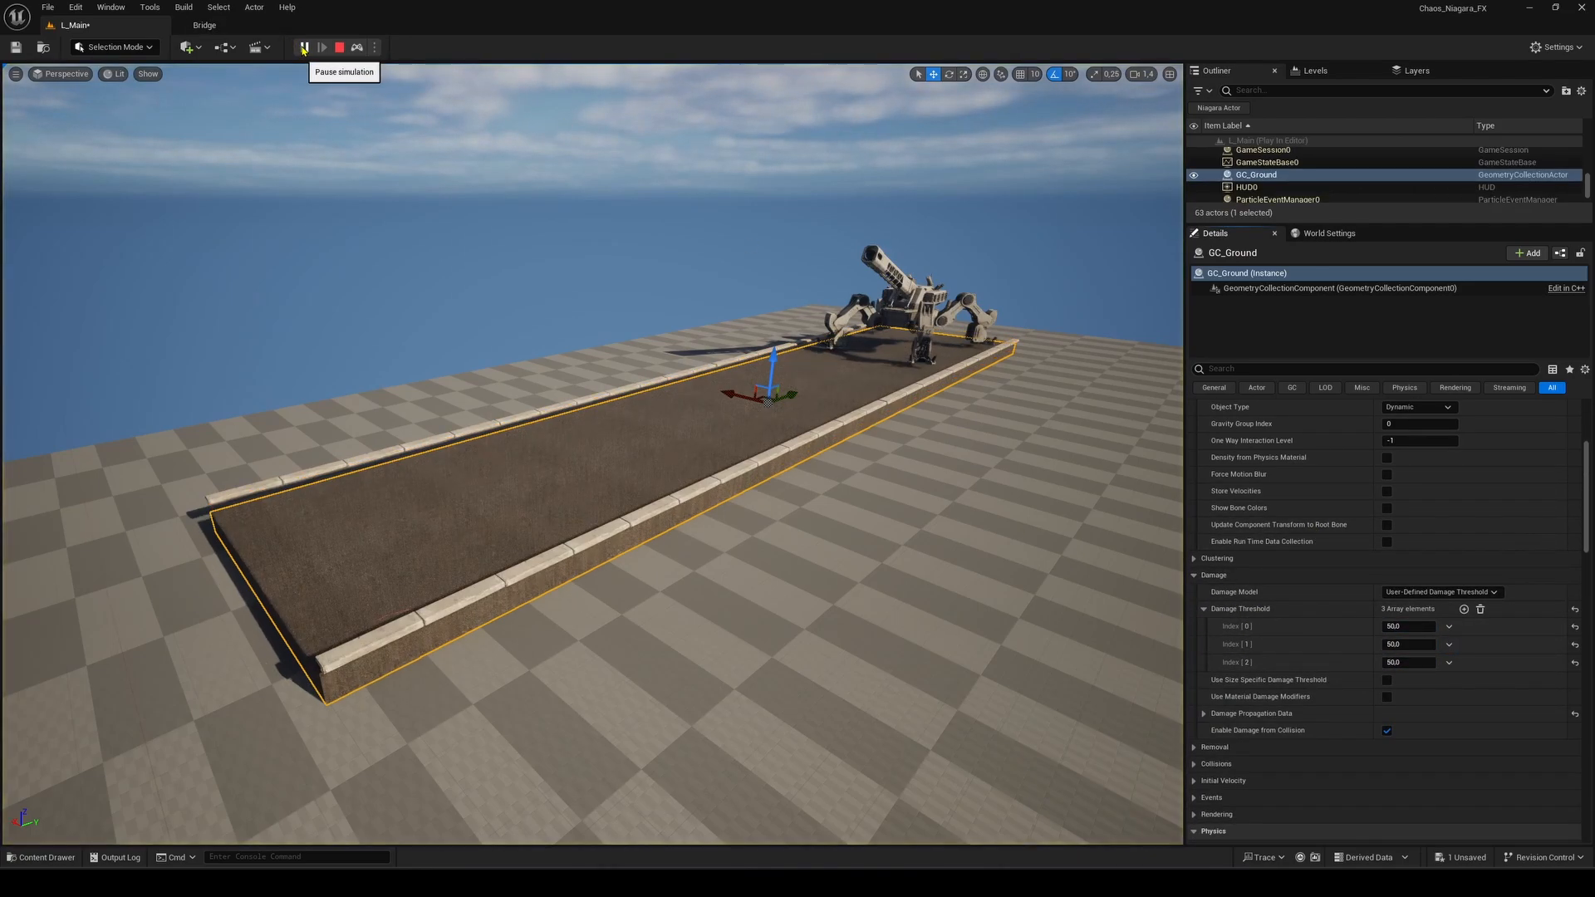
{"action": "key", "text": "Escape"}
Lower the floor box beneath the road and simulate the road falling onto it.
{"action": "left_click", "coordinate": [747, 532]}
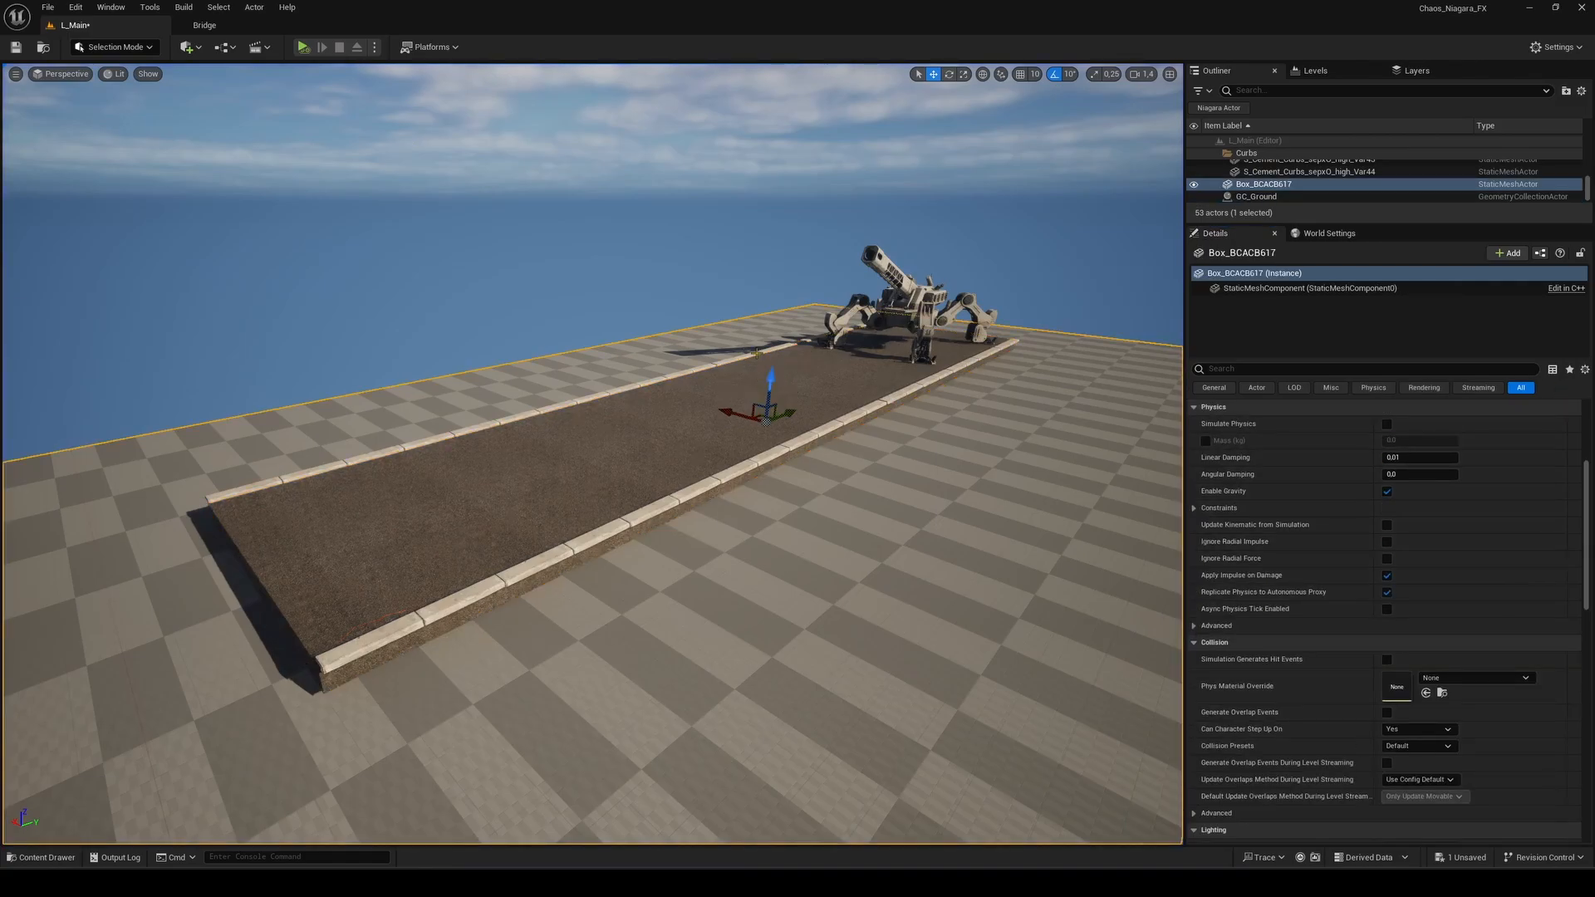
{"action": "left_click_drag", "start_coordinate": [774, 376], "coordinate": [771, 417]}
{"action": "left_click", "coordinate": [304, 48]}
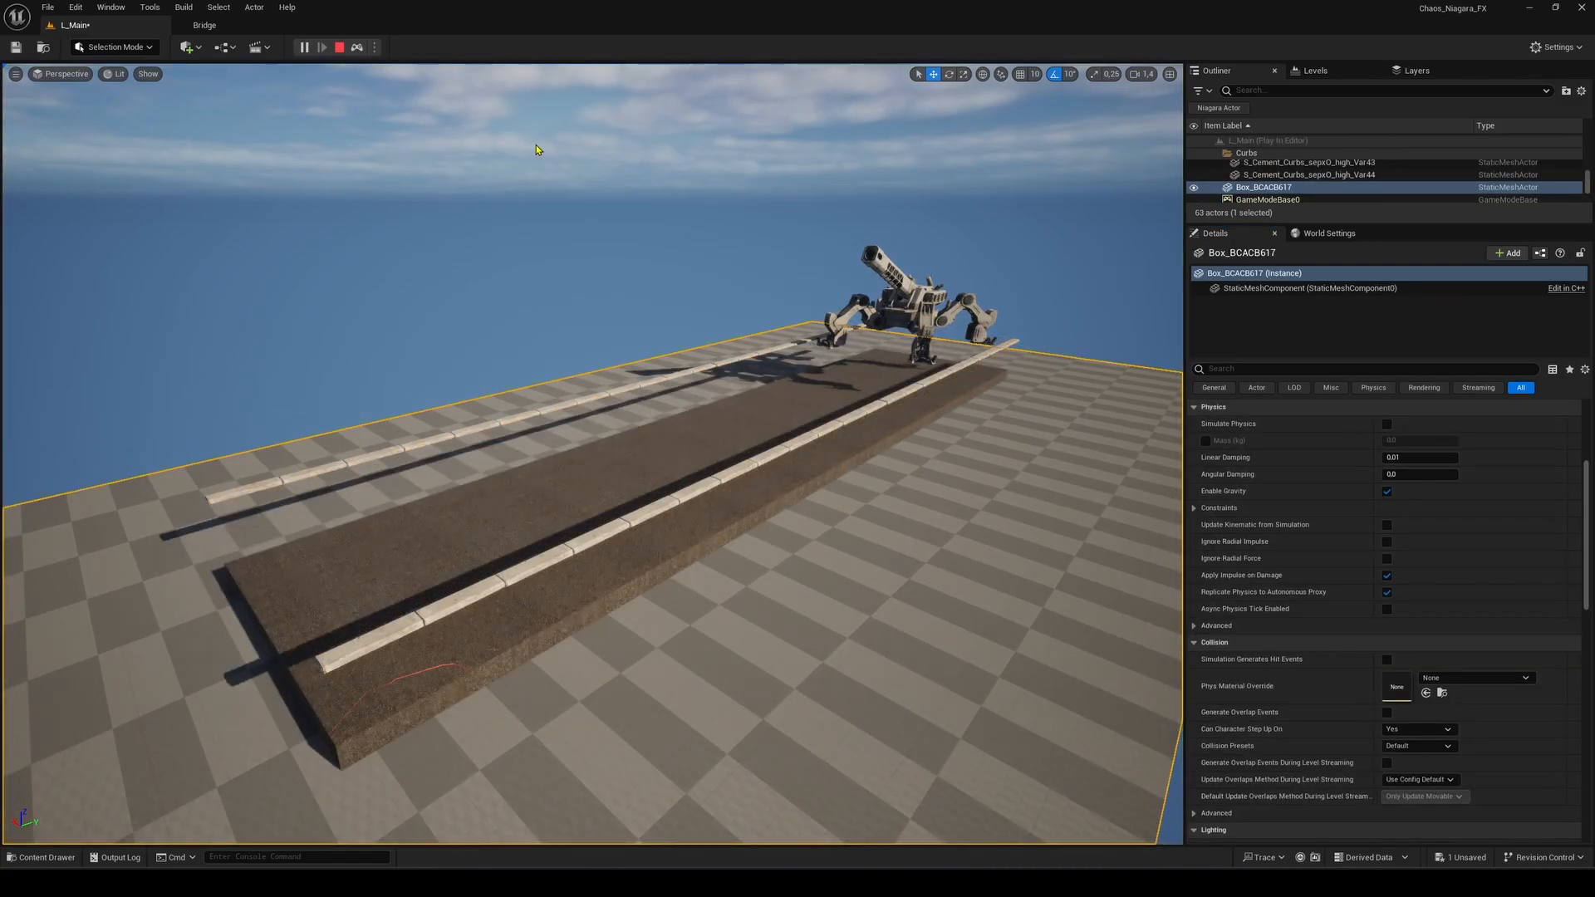
{"action": "right_click_drag", "start_coordinate": [535, 145], "coordinate": [631, 274]}
{"action": "scroll", "coordinate": [536, 145], "scroll_direction": "down", "scroll_amount": 3}
{"action": "right_click_drag", "start_coordinate": [440, 565], "coordinate": [341, 531]}
{"action": "left_click", "coordinate": [340, 48]}
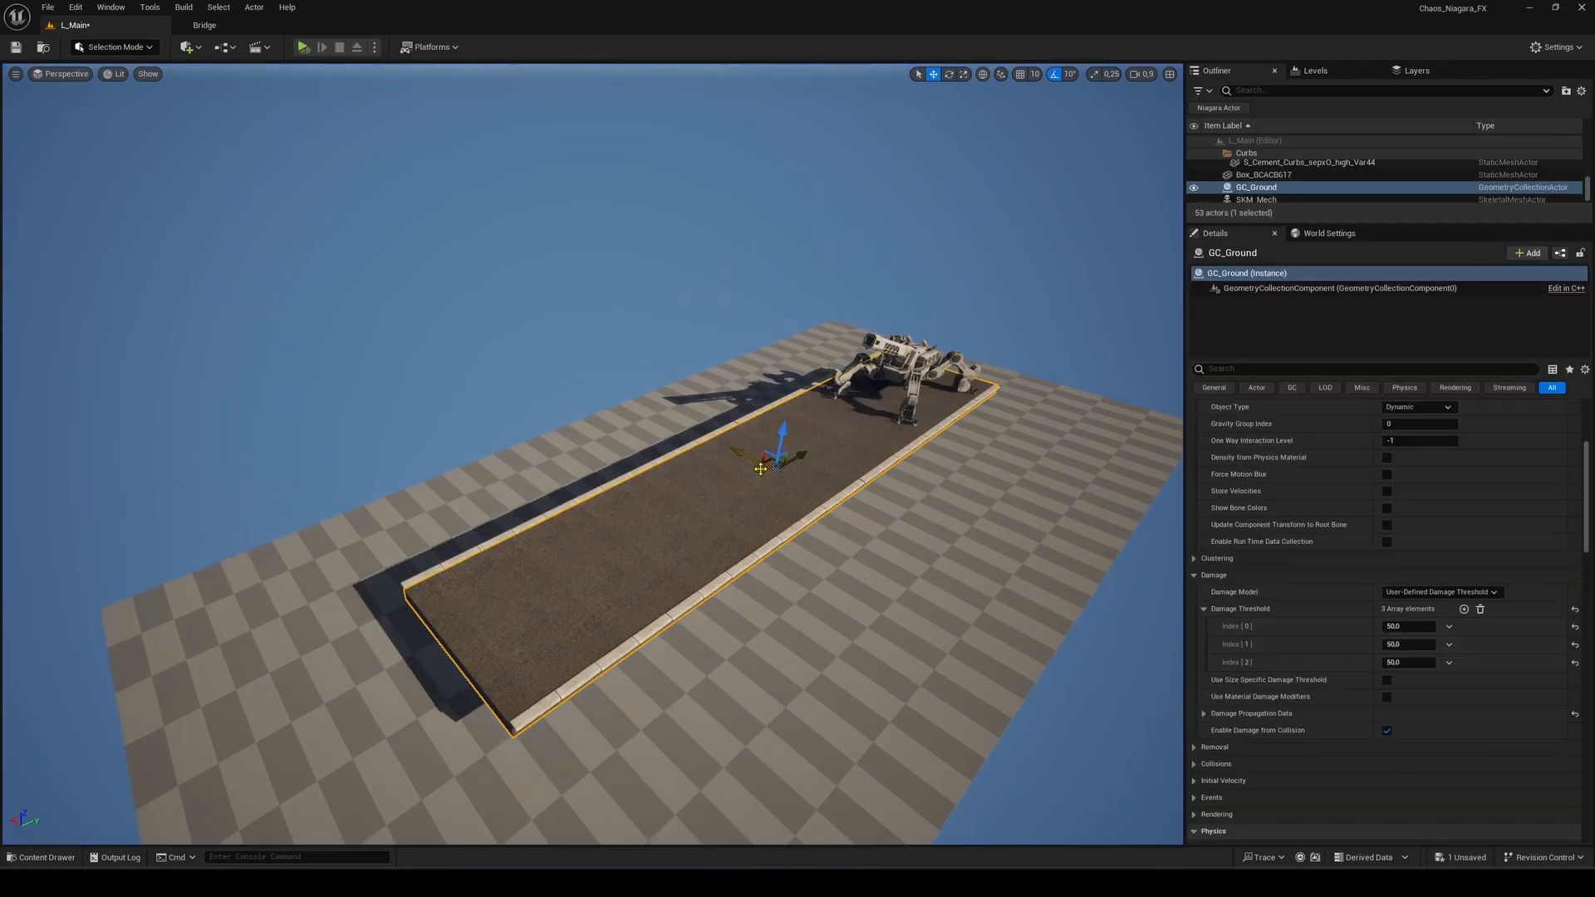
Raise GC_Ground high above the floor box and simulate its fall.
{"action": "left_click", "coordinate": [304, 47]}
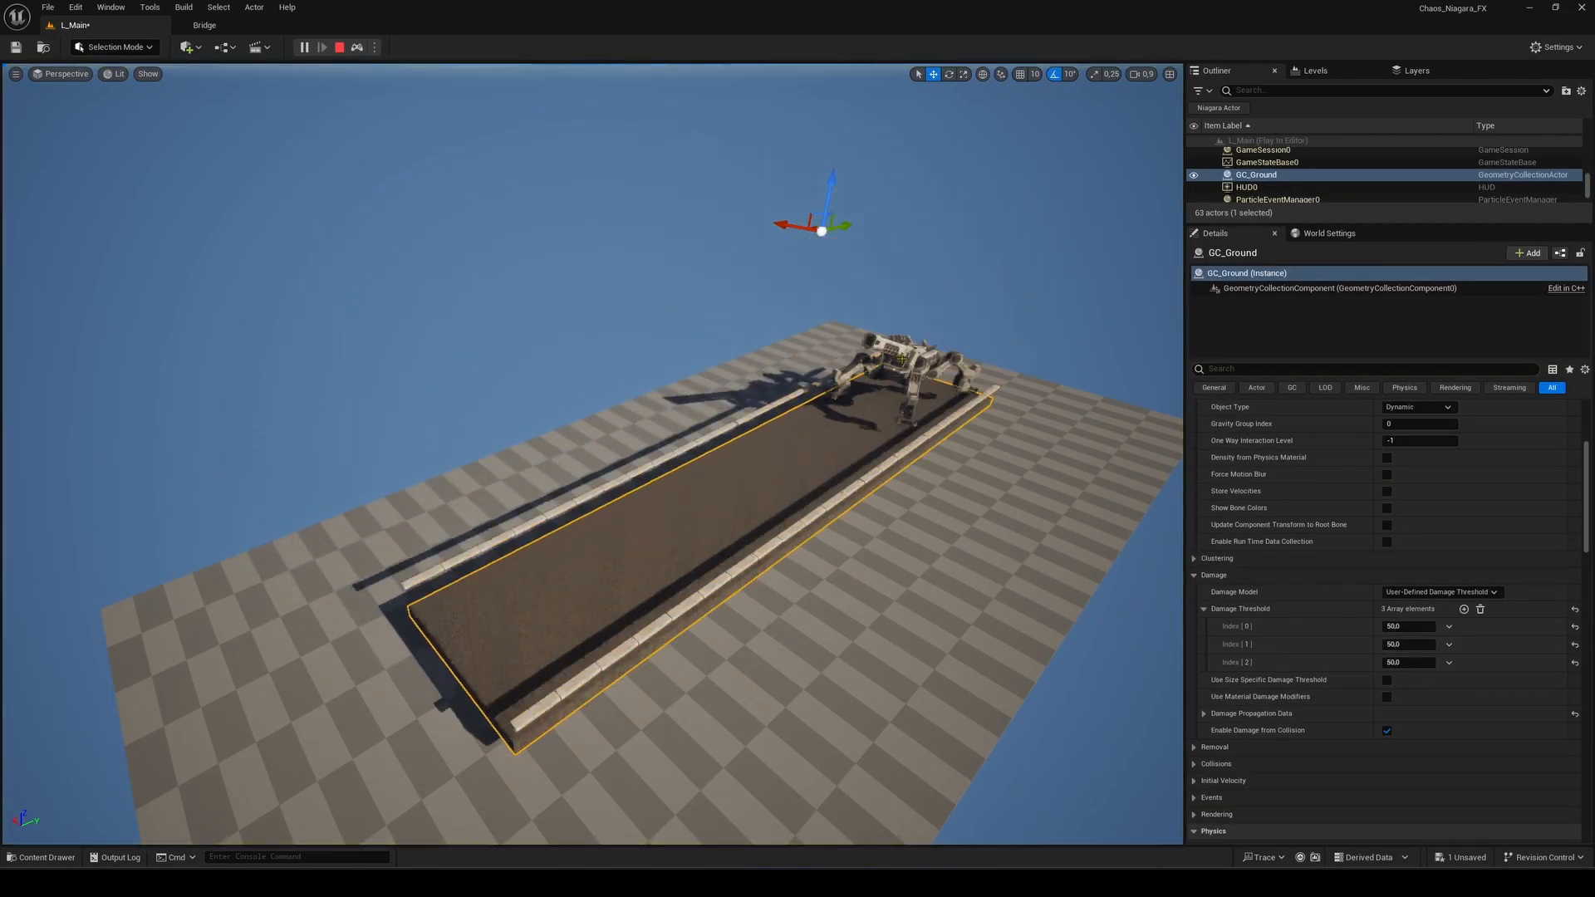
{"action": "left_click", "coordinate": [341, 48]}
Tilt the raised GC_Ground to -20° about X, simulate its fall and inspect the broken pieces up close.
{"action": "key", "text": "e"}
{"action": "left_click_drag", "start_coordinate": [797, 191], "coordinate": [818, 197]}
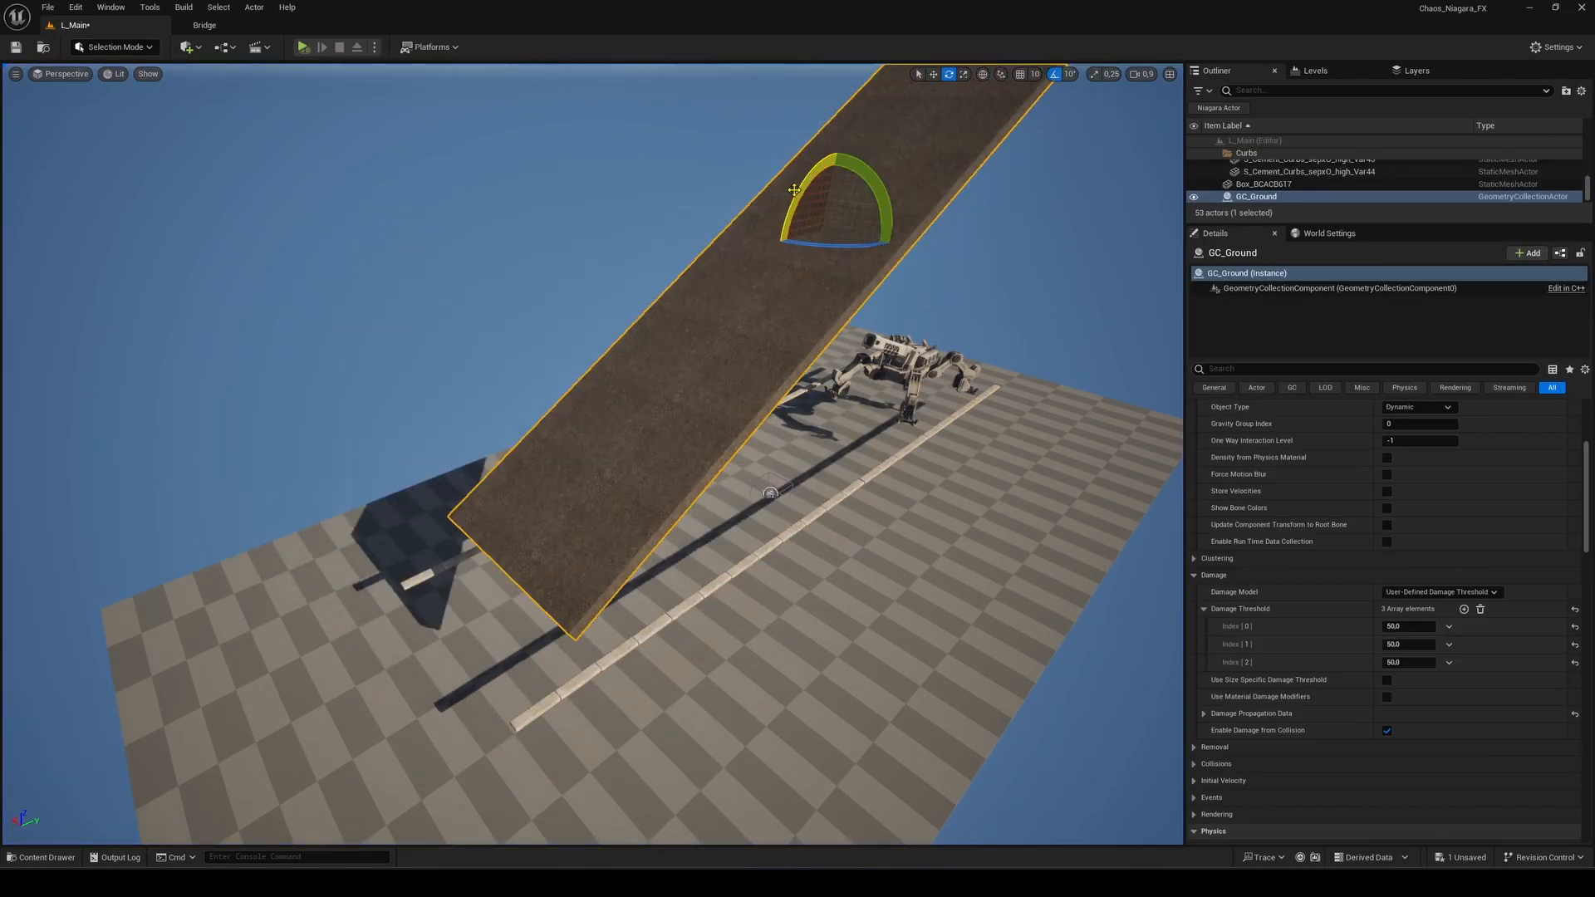
{"action": "left_click", "coordinate": [304, 47]}
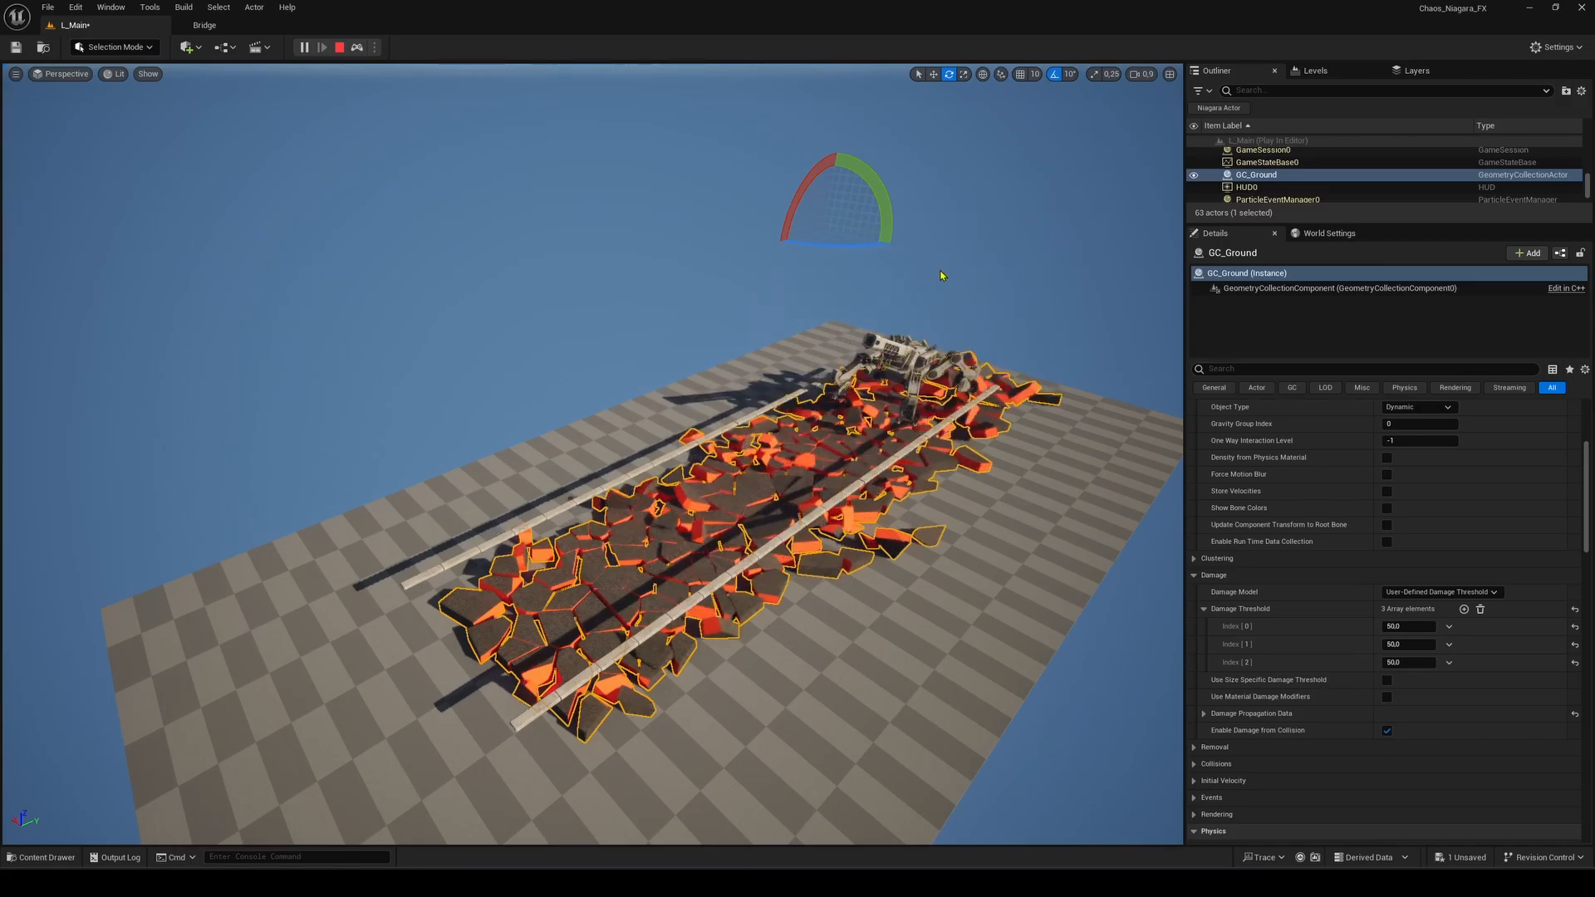
{"action": "left_click", "coordinate": [341, 48]}
{"action": "left_click", "coordinate": [304, 47]}
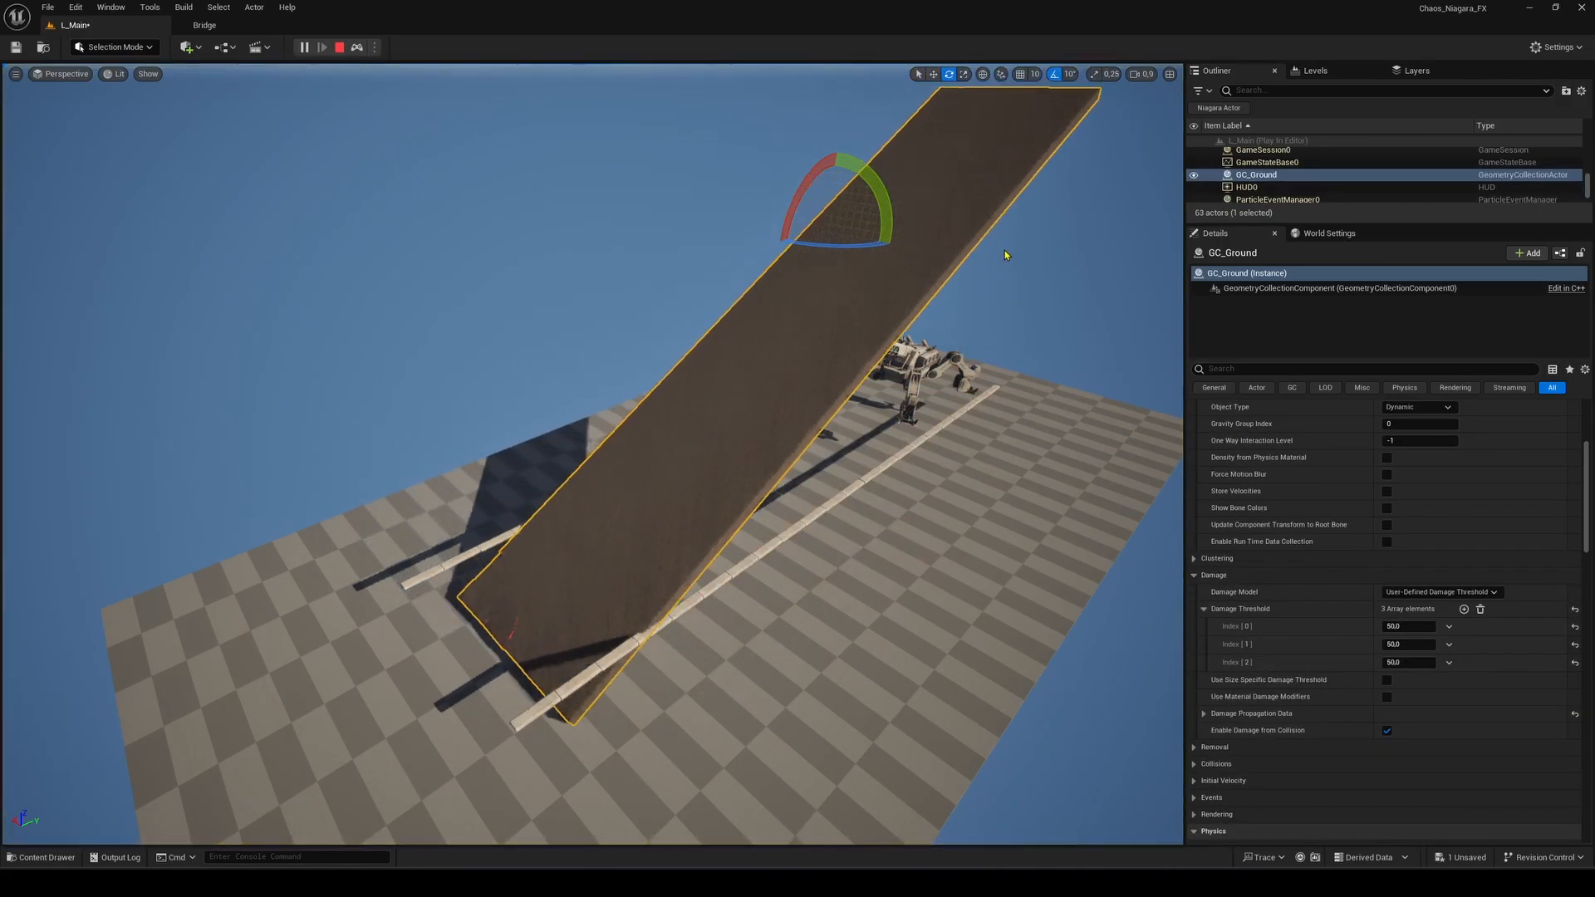
{"action": "left_click", "coordinate": [532, 249]}
{"action": "key", "text": "w"}
{"action": "right_click_drag", "start_coordinate": [532, 249], "coordinate": [594, 245]}
{"action": "scroll", "coordinate": [593, 282], "scroll_direction": "down", "scroll_amount": 1}
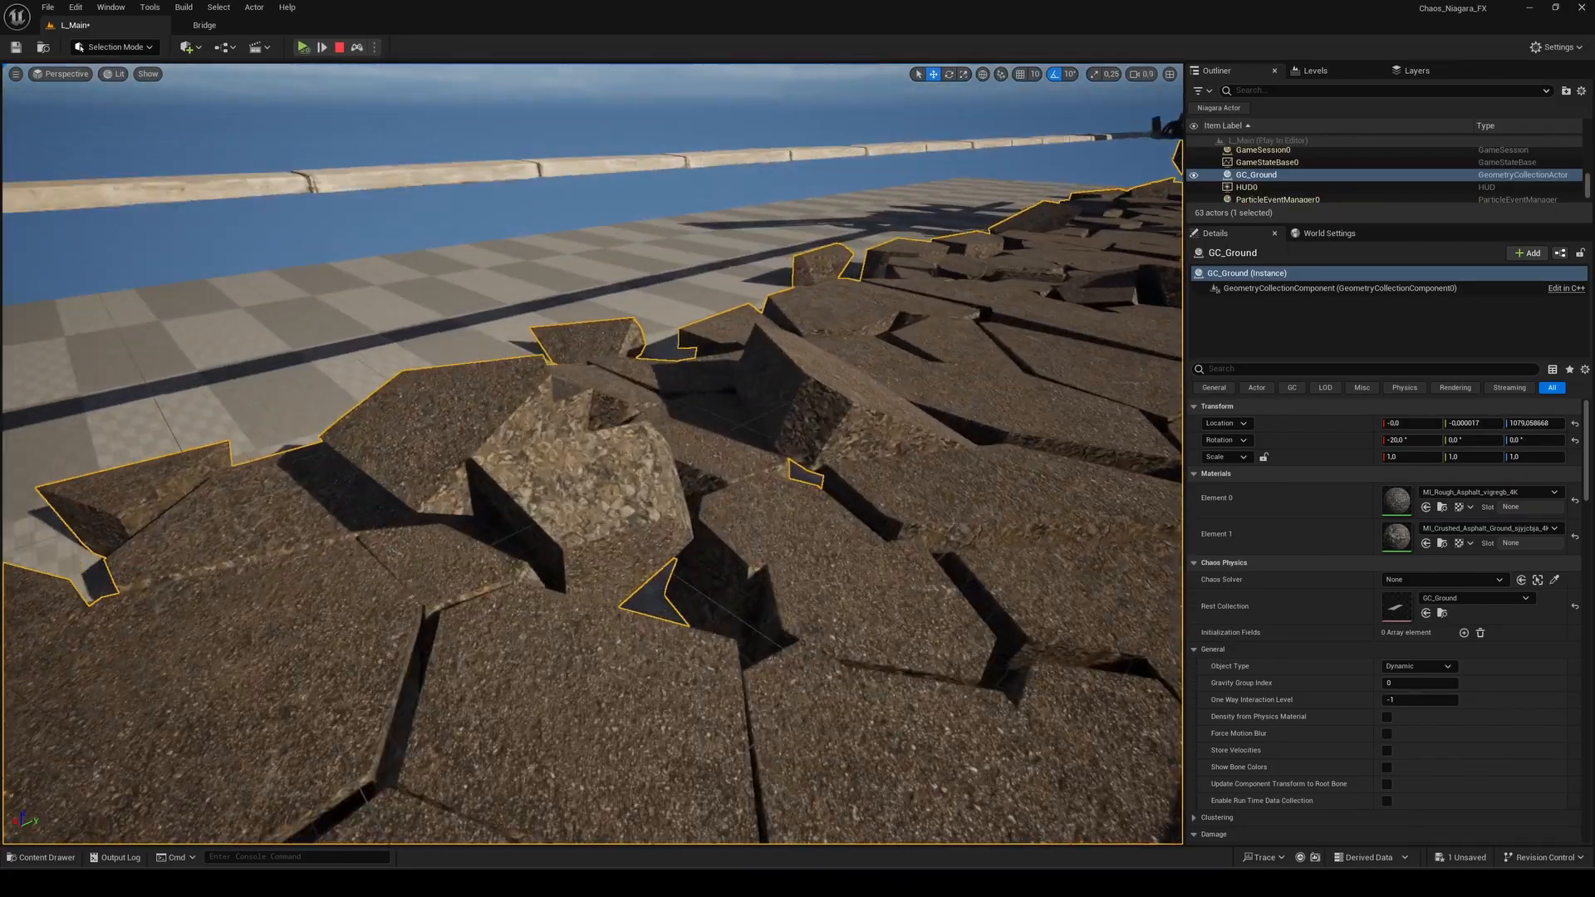
In the crushed asphalt material instance, set Tiling X and Tiling Y to 2 and enable Albedo Controls with an adjusted Contrast.
{"action": "right_click_drag", "start_coordinate": [593, 453], "coordinate": [664, 473]}
{"action": "double_click", "coordinate": [1397, 537]}
{"action": "left_click", "coordinate": [1015, 261]}
{"action": "left_click", "coordinate": [1187, 279]}
{"action": "type", "text": "2"}
{"action": "key", "text": "Tab"}
{"action": "type", "text": "2"}
{"action": "key", "text": "Return"}
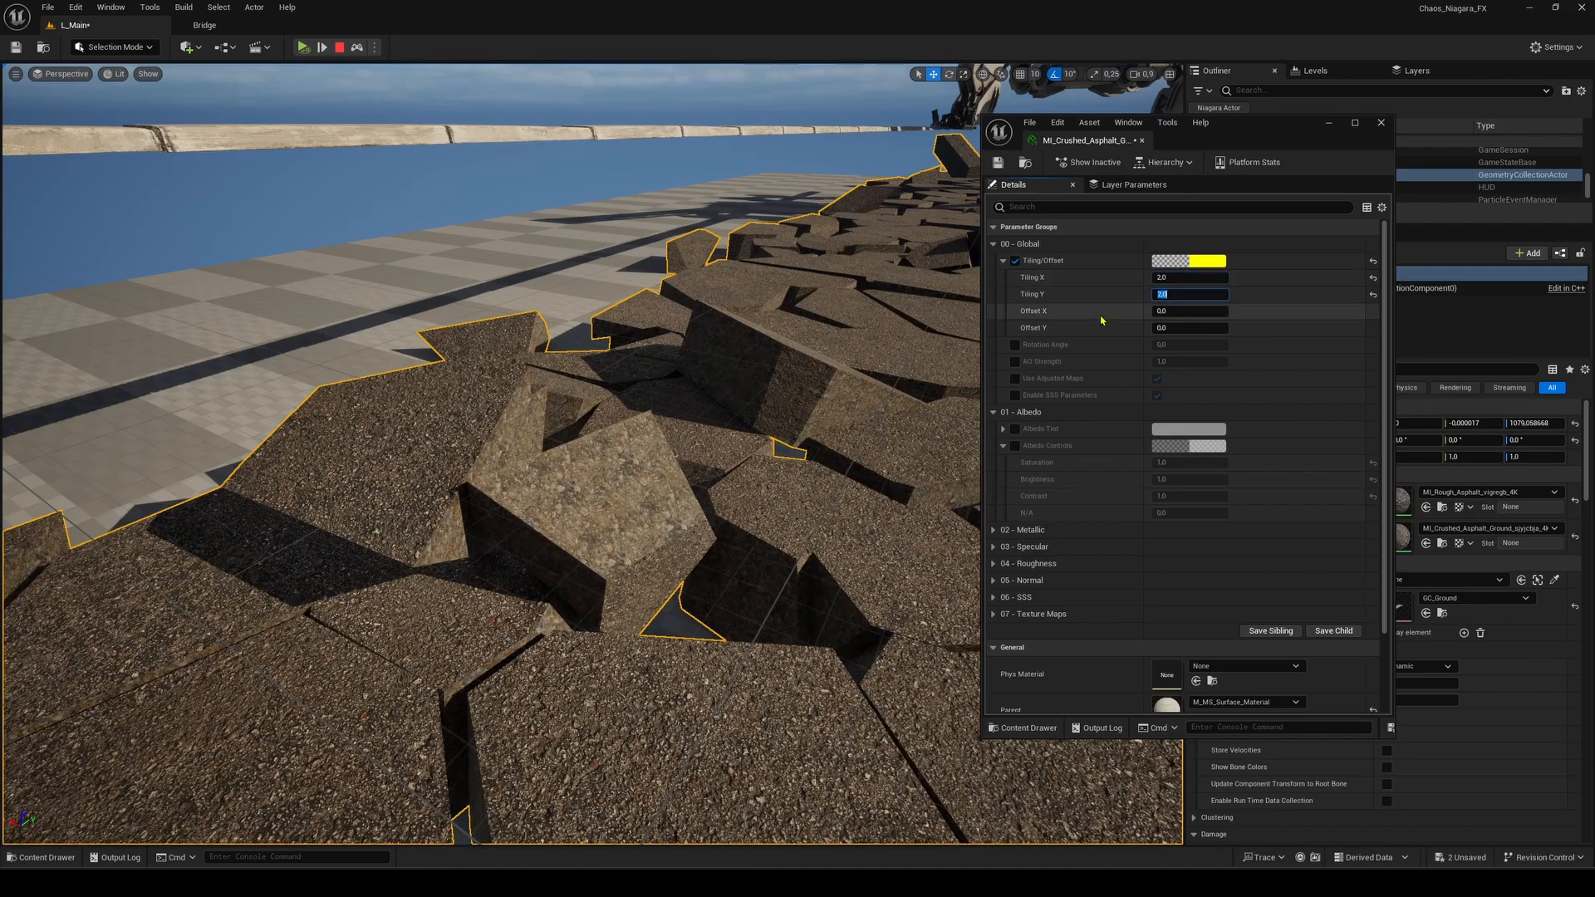
{"action": "left_click", "coordinate": [1015, 446]}
{"action": "mouse_move", "coordinate": [1182, 496]}
{"action": "left_mouse_down"}
{"action": "mouse_move", "coordinate": [1205, 496]}
{"action": "mouse_move", "coordinate": [1178, 496]}
{"action": "left_mouse_up"}
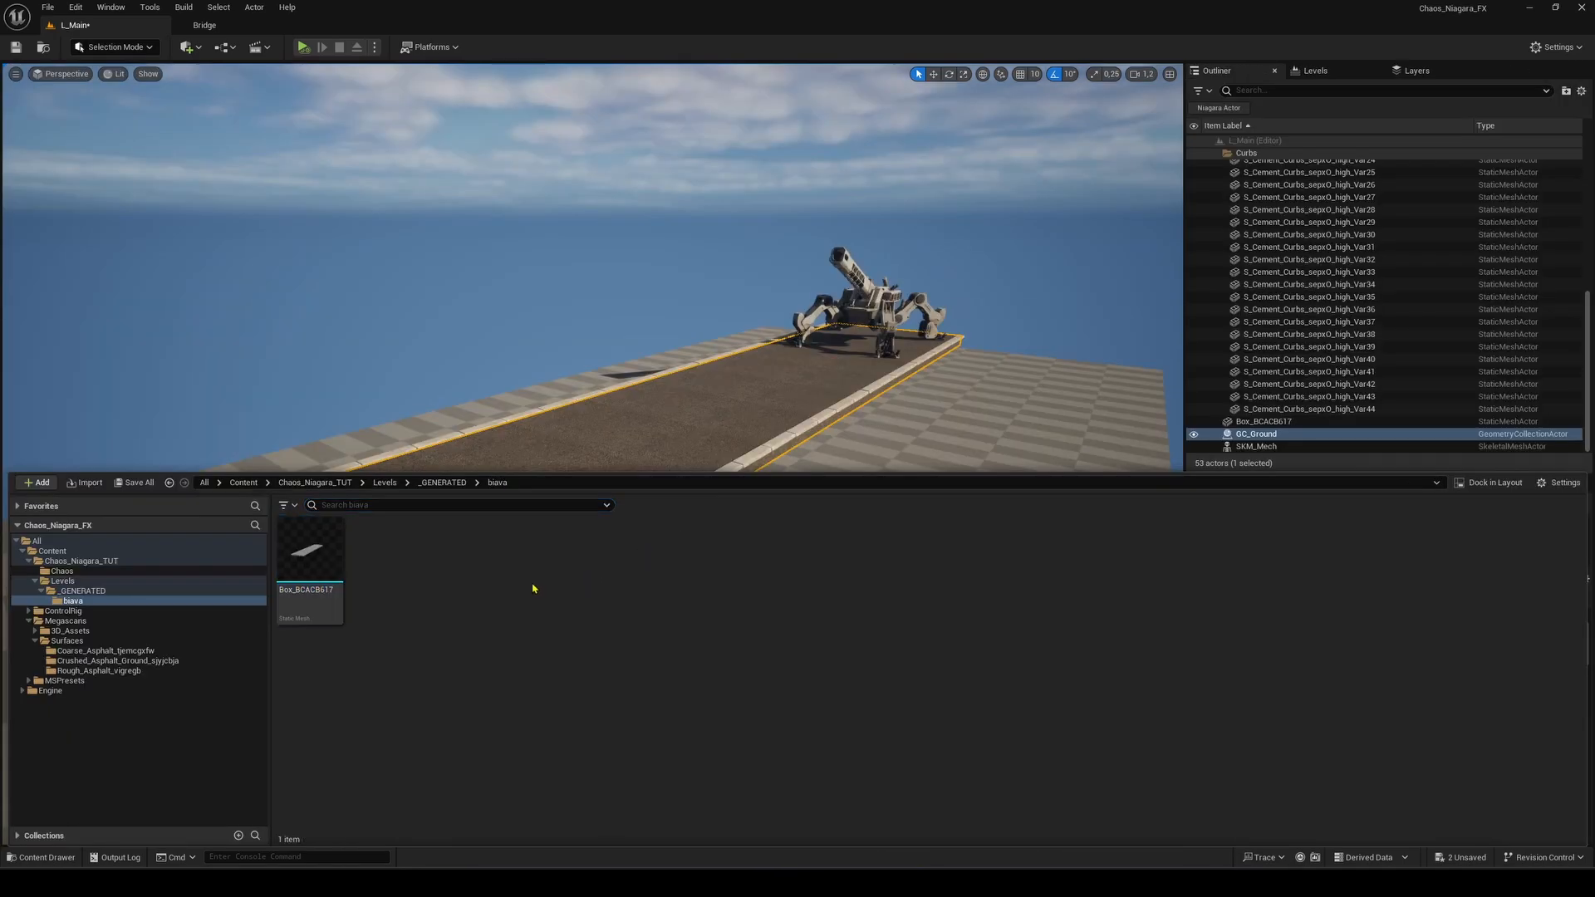
Place the FS_AnchorField_Generic field in the level at the near corner of the road.
{"action": "left_click", "coordinate": [51, 690]}
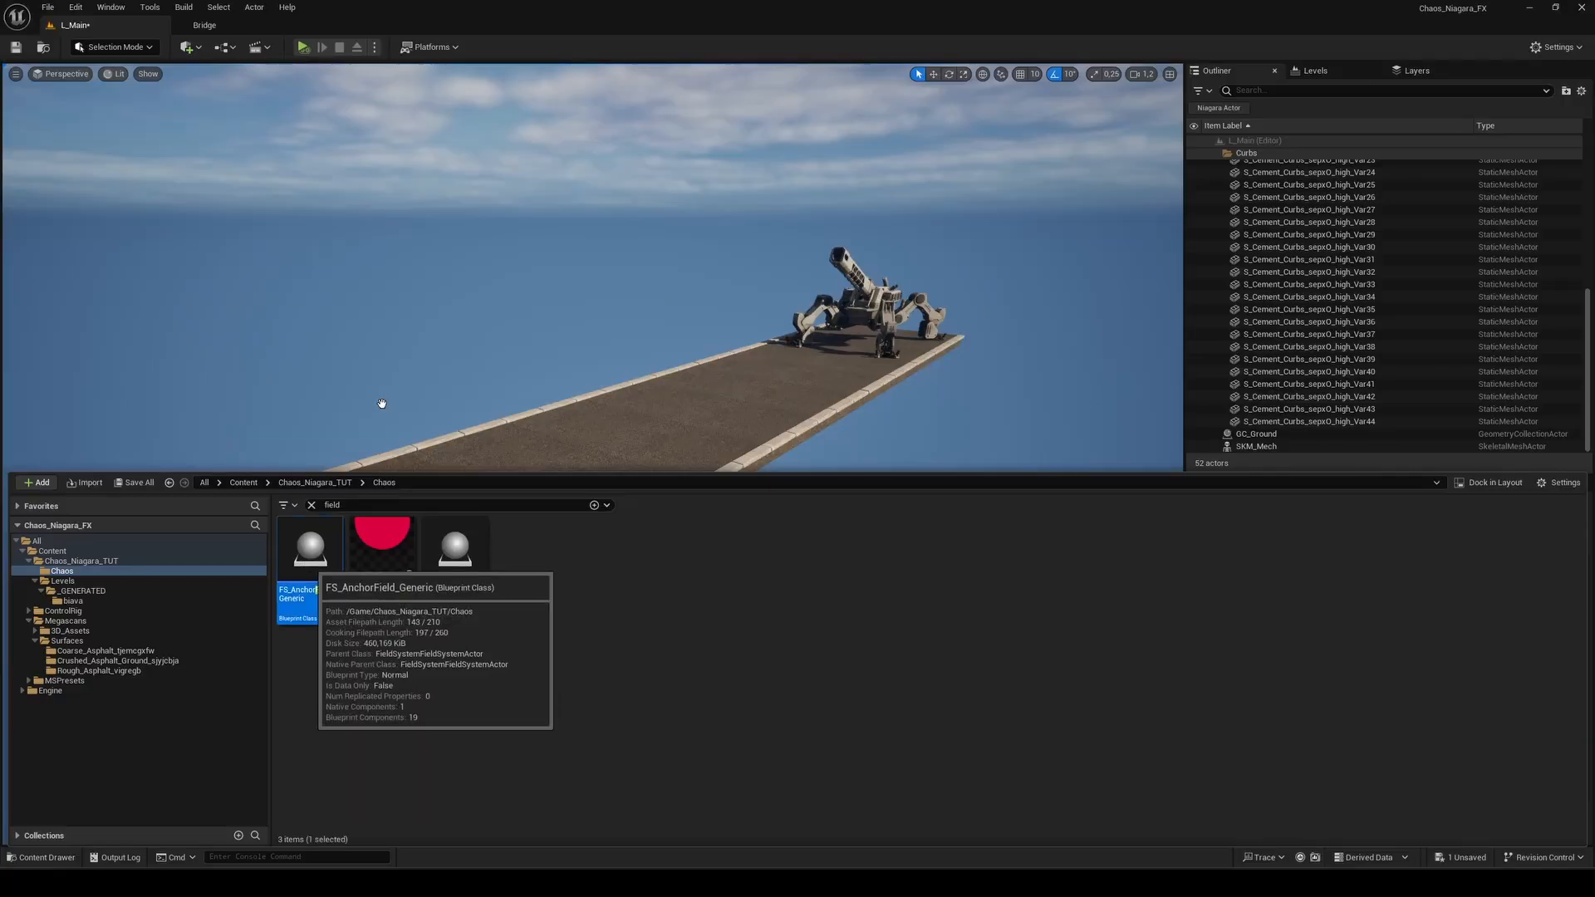
{"action": "left_click_drag", "start_coordinate": [302, 588], "coordinate": [457, 623]}
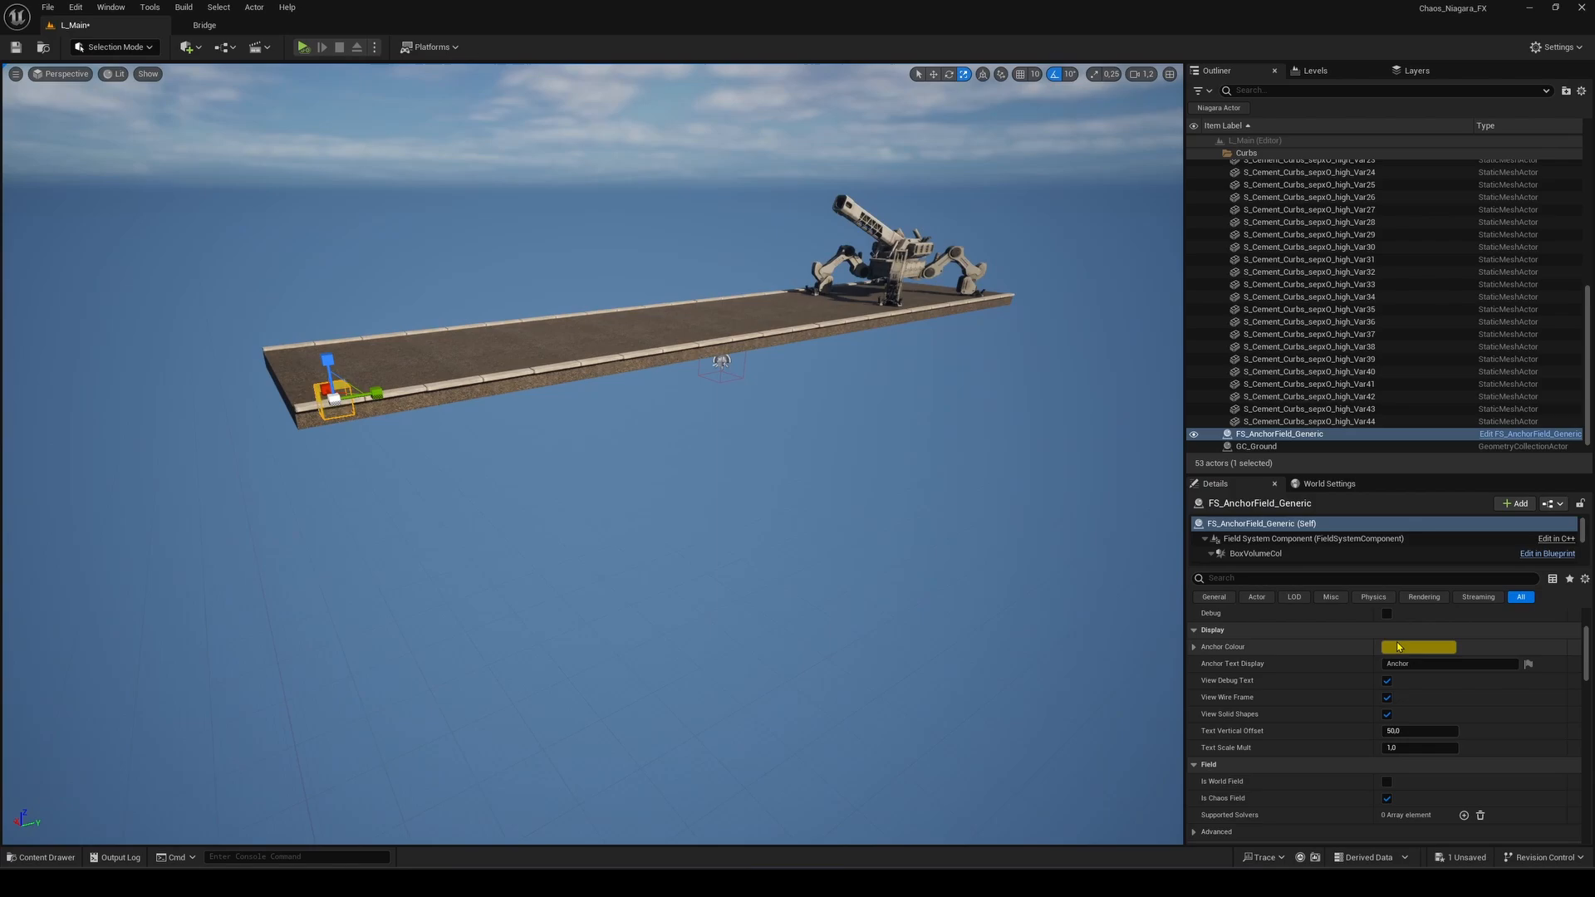
{"action": "scroll", "coordinate": [1397, 642], "scroll_direction": "up", "scroll_amount": 3}
{"action": "left_click", "coordinate": [1466, 632]}
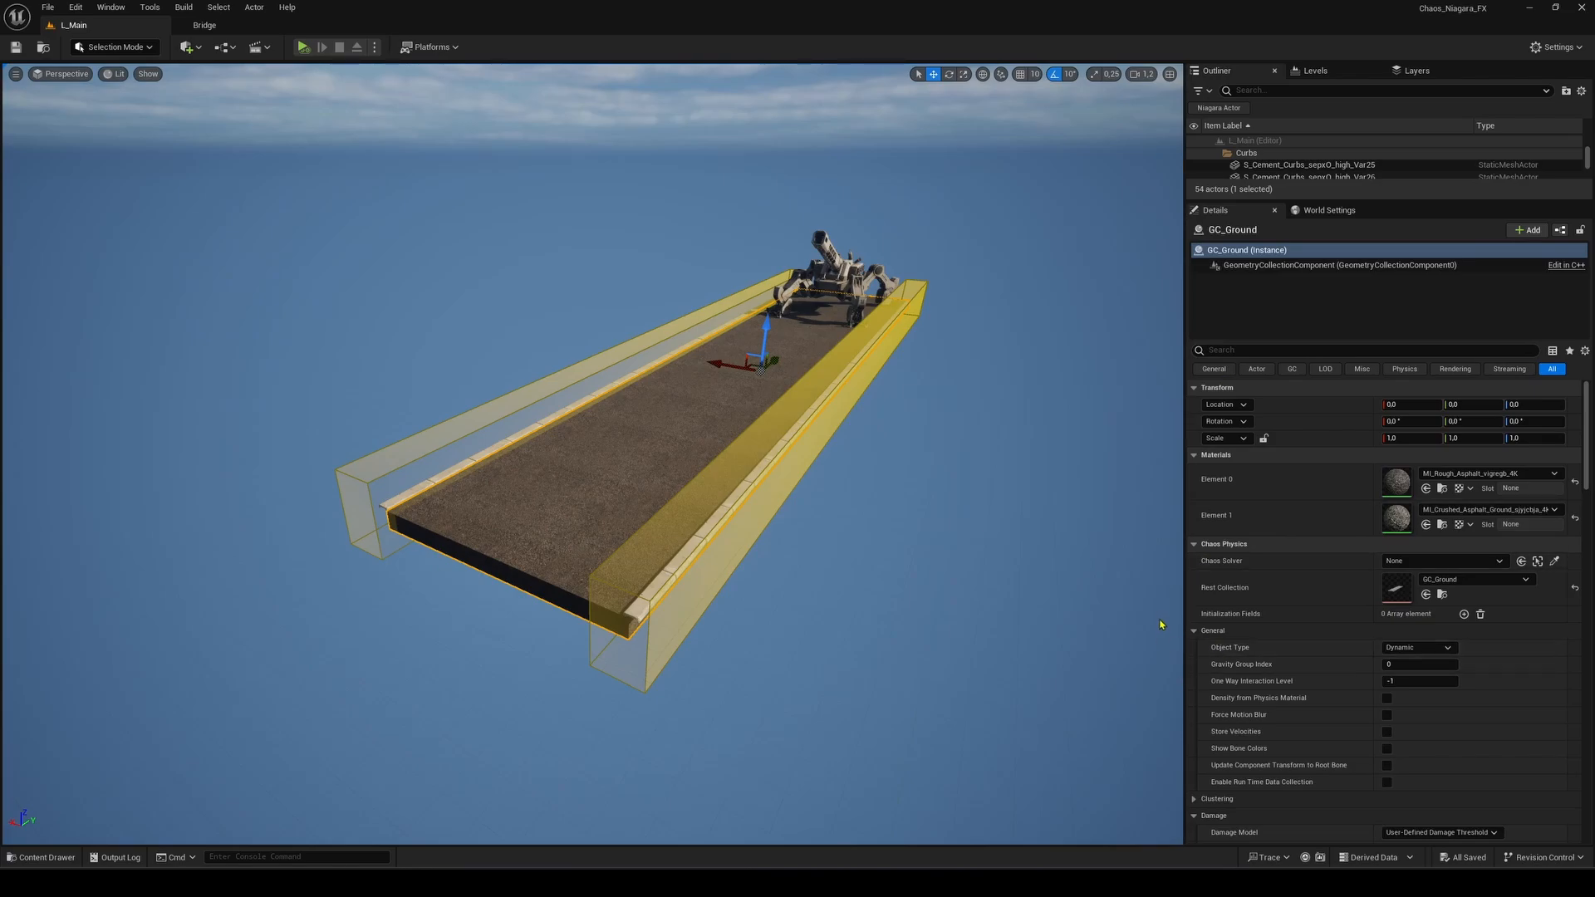
Add two Initialization Fields to GC_Ground and assign FS_Anchor_Side01 and FS_Anchor_Side02 to them.
{"action": "left_click", "coordinate": [1463, 614]}
{"action": "left_click", "coordinate": [1463, 613]}
{"action": "left_click", "coordinate": [1431, 631]}
{"action": "left_click", "coordinate": [1423, 488]}
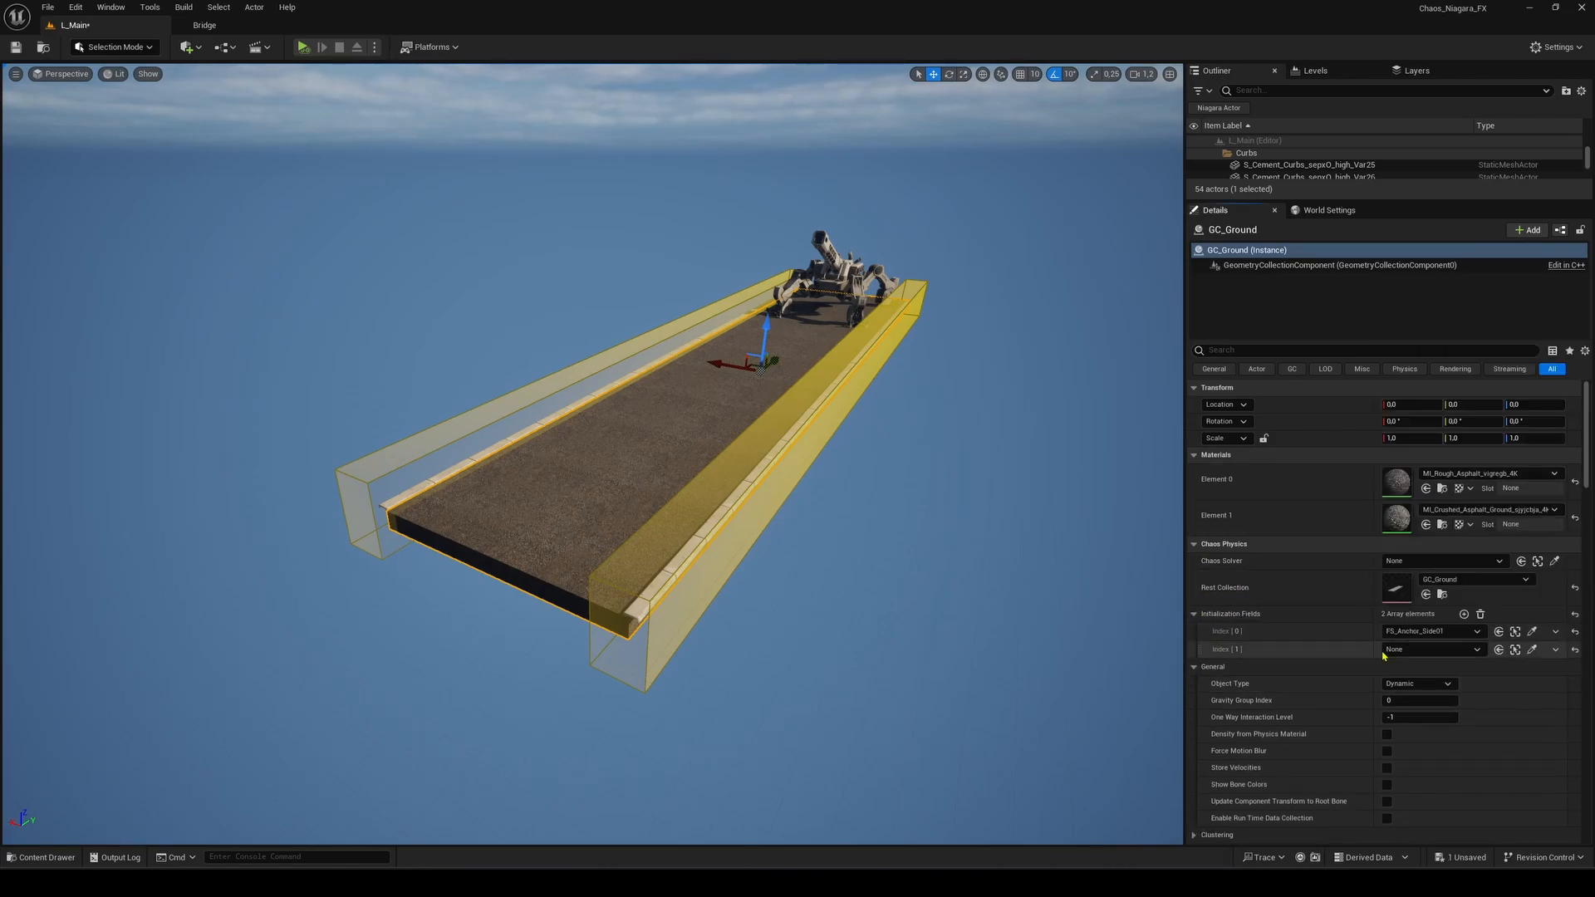
{"action": "left_click", "coordinate": [1385, 652]}
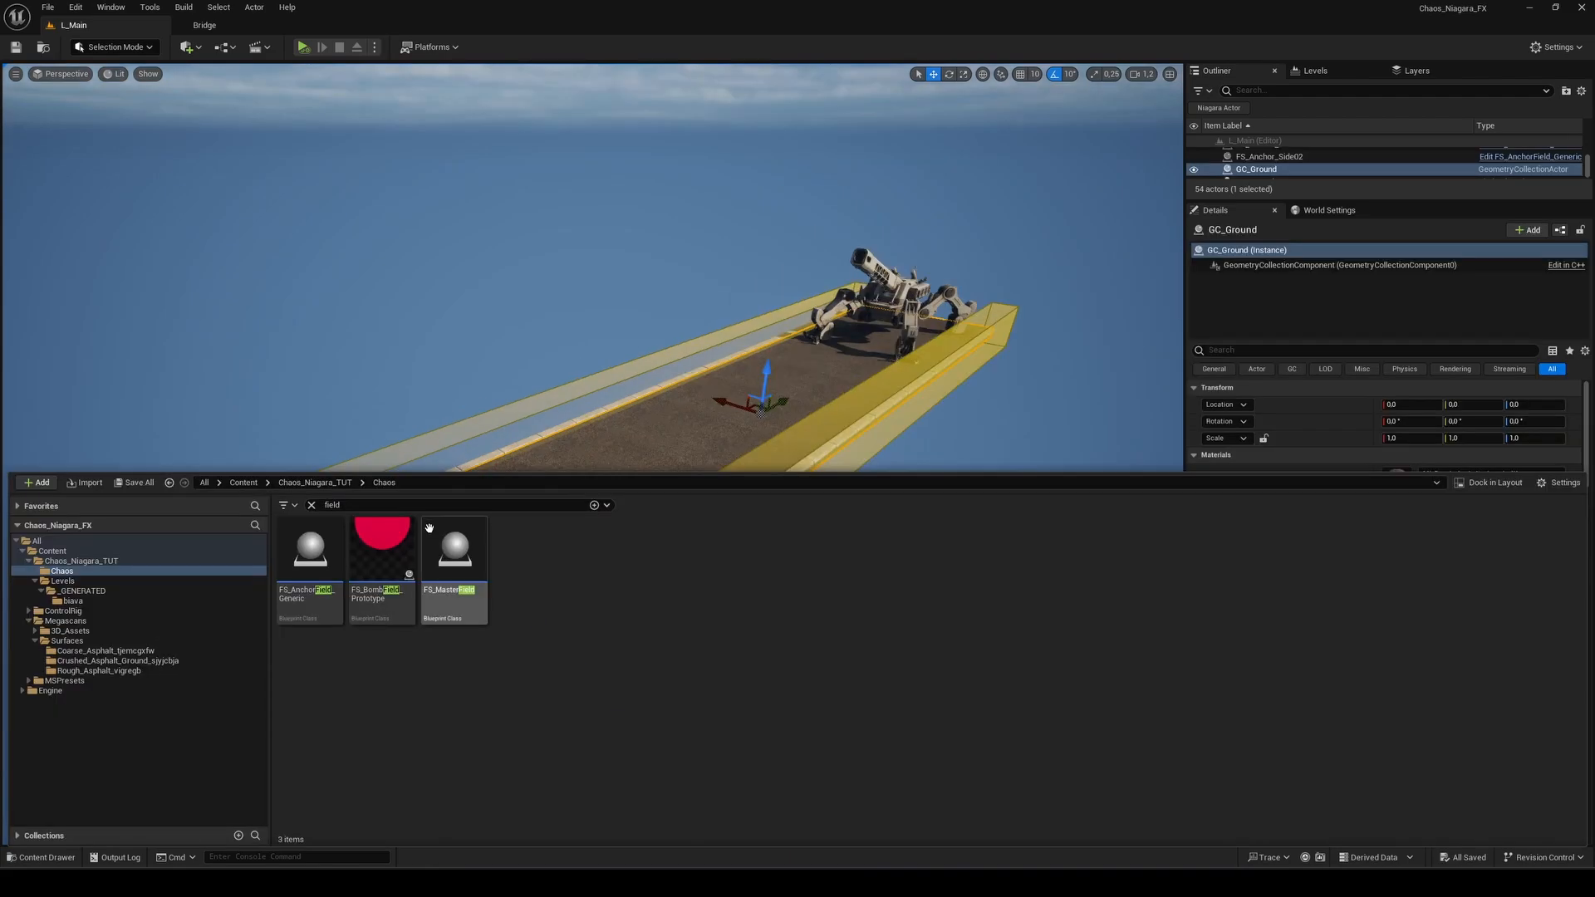
Place FS_MasterField in the level, reset its location to the origin and raise it to a height of about 73.
{"action": "left_click_drag", "start_coordinate": [429, 528], "coordinate": [612, 443]}
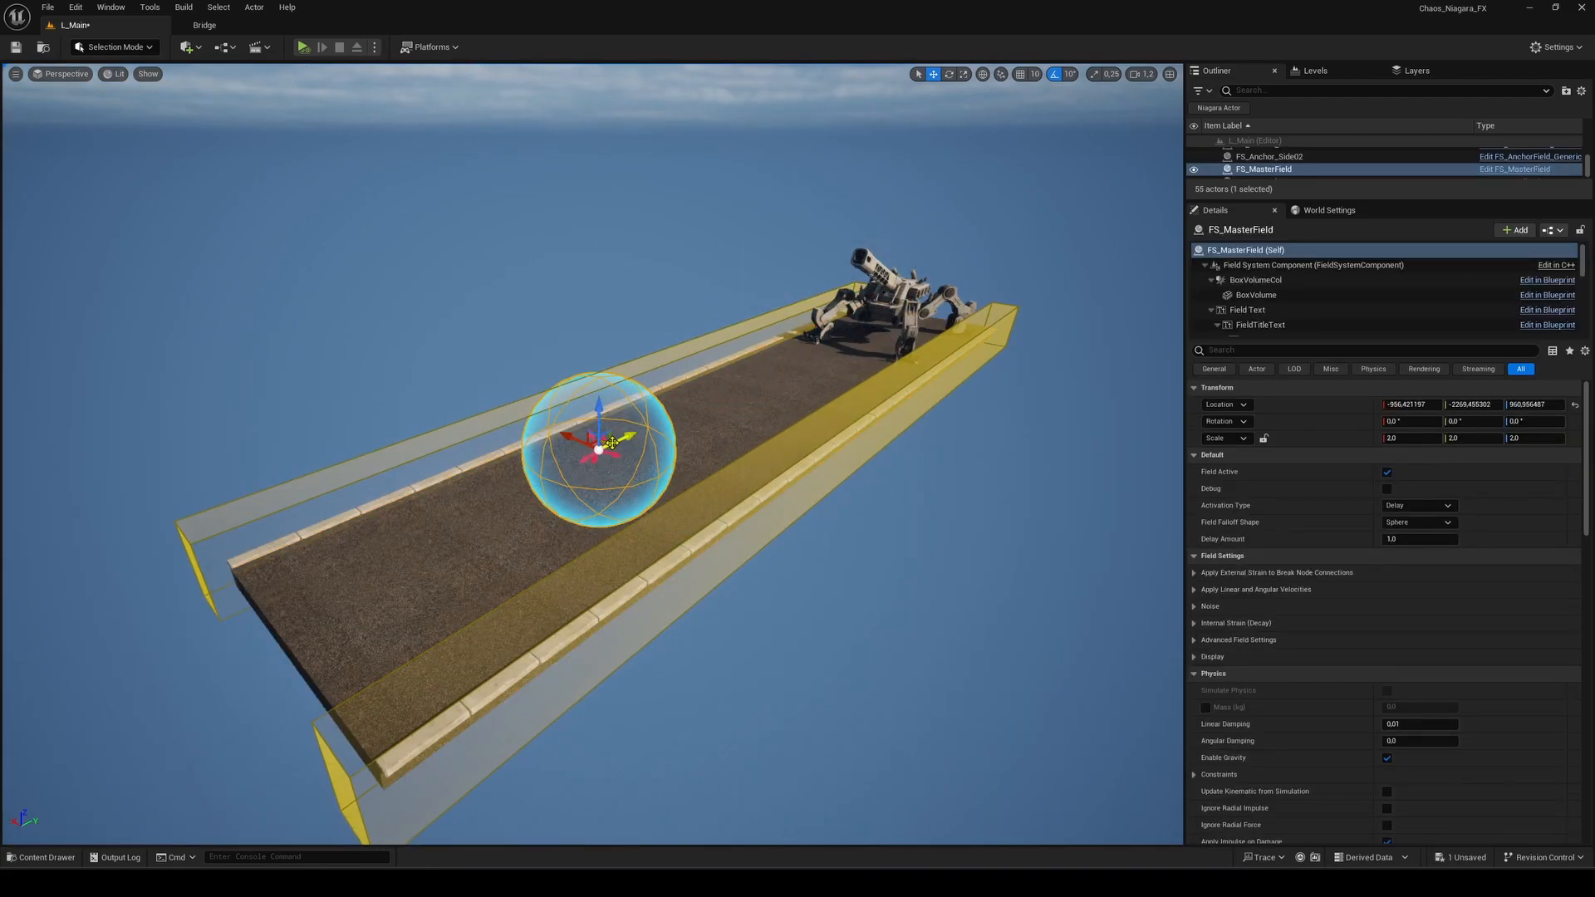
{"action": "right_click_drag", "start_coordinate": [612, 442], "coordinate": [769, 511]}
{"action": "left_click", "coordinate": [1574, 405]}
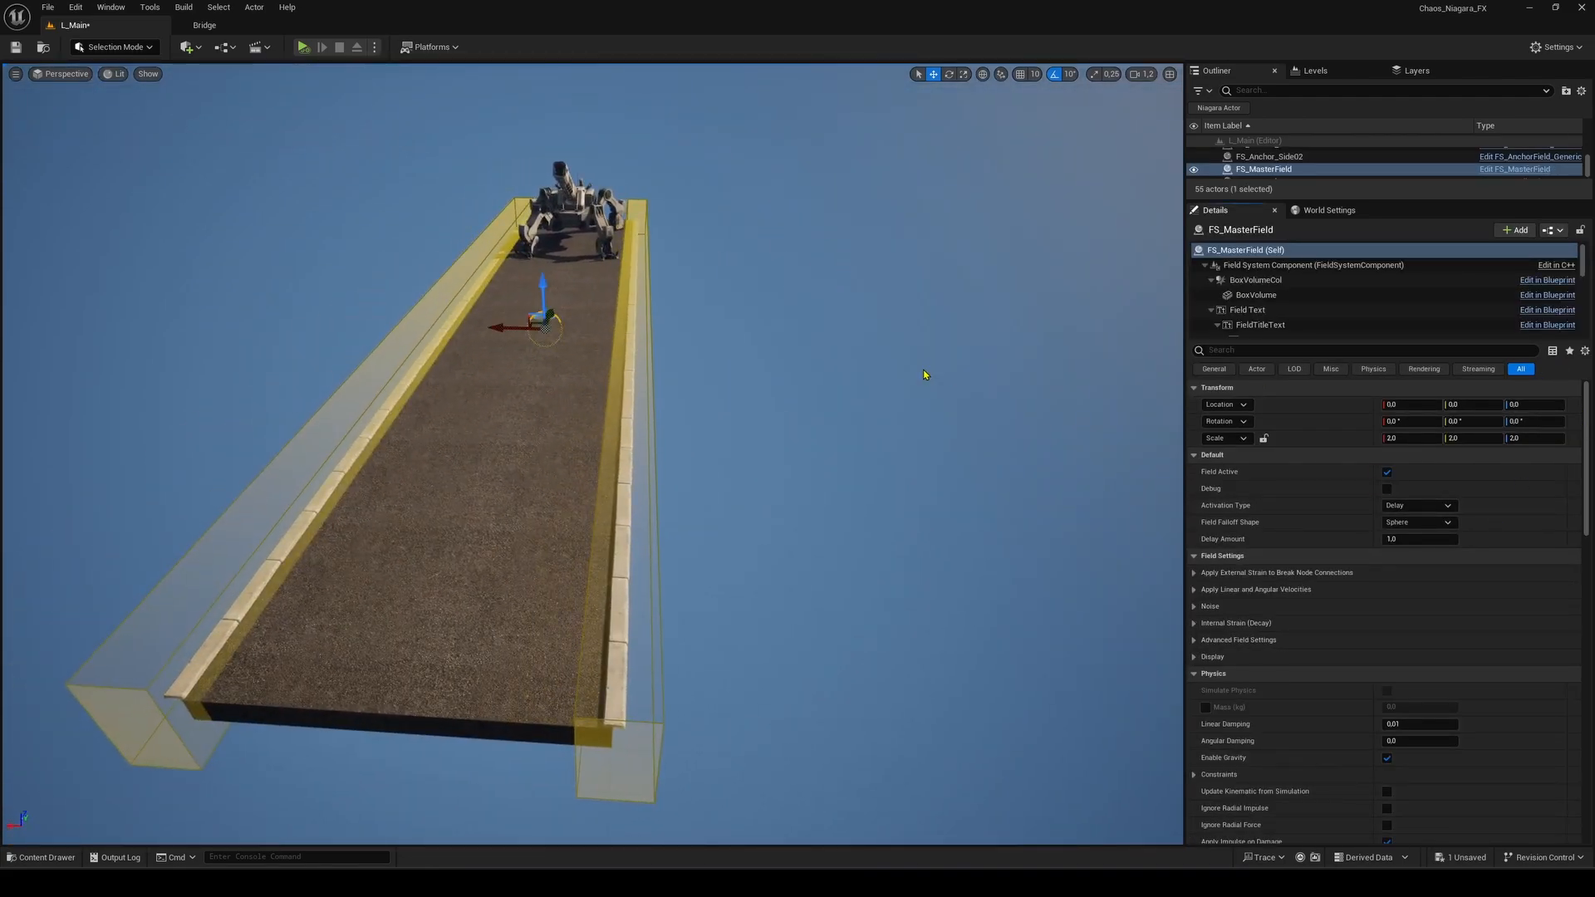
{"action": "right_click_drag", "start_coordinate": [925, 375], "coordinate": [856, 375]}
{"action": "left_click_drag", "start_coordinate": [824, 354], "coordinate": [825, 338]}
{"action": "right_click_drag", "start_coordinate": [922, 457], "coordinate": [962, 491]}
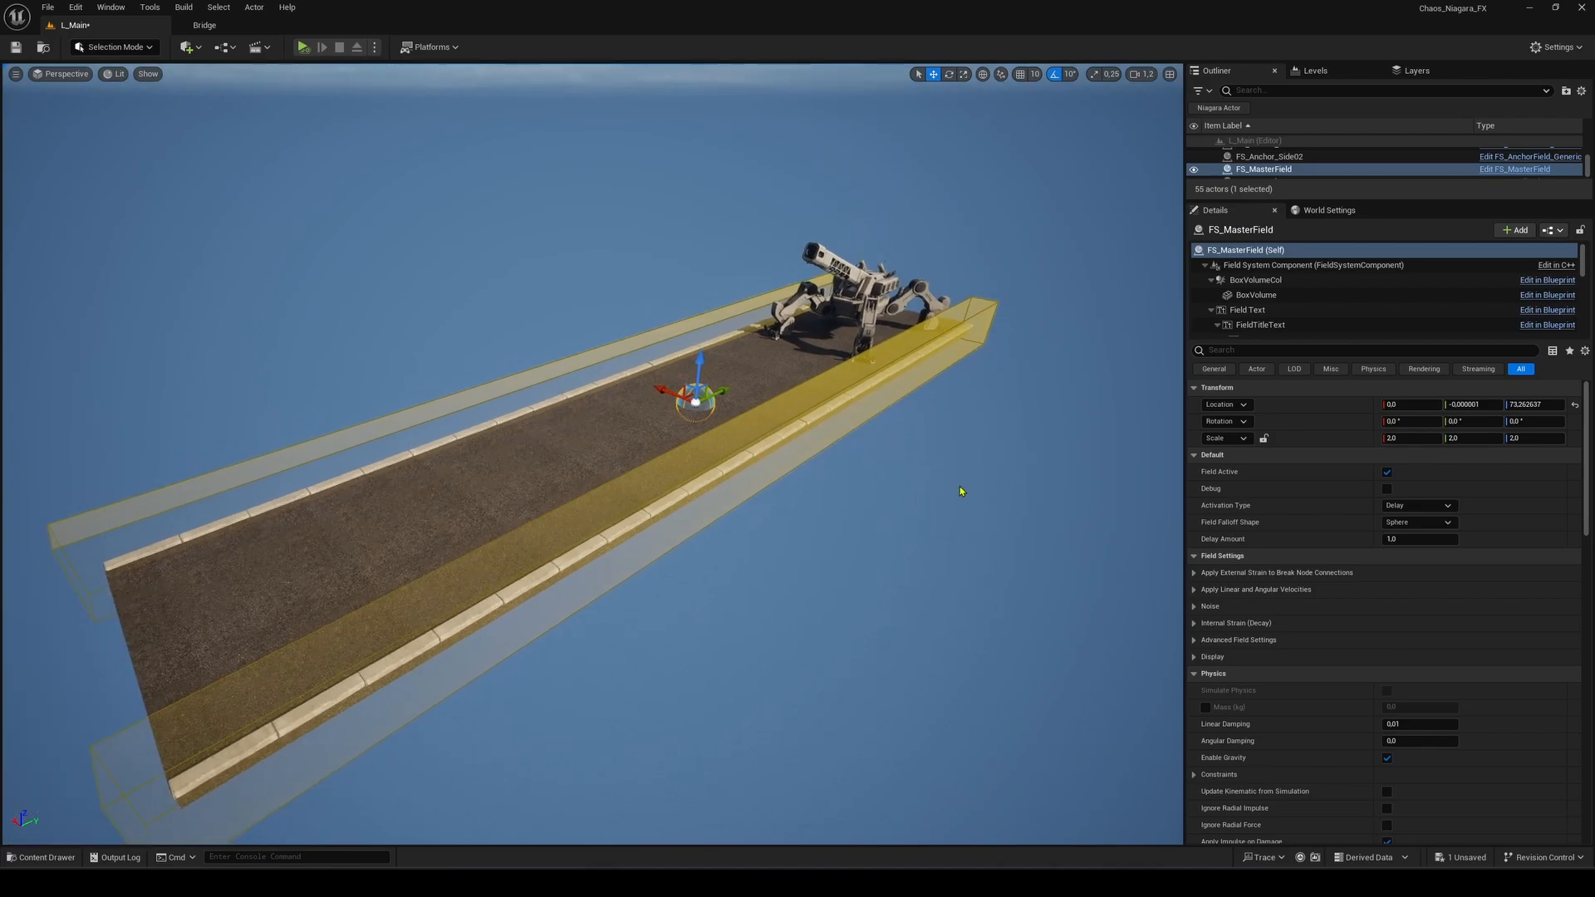
Simulate the level to test how FS_MasterField breaks the road, then stop the simulation.
{"action": "left_click", "coordinate": [300, 47]}
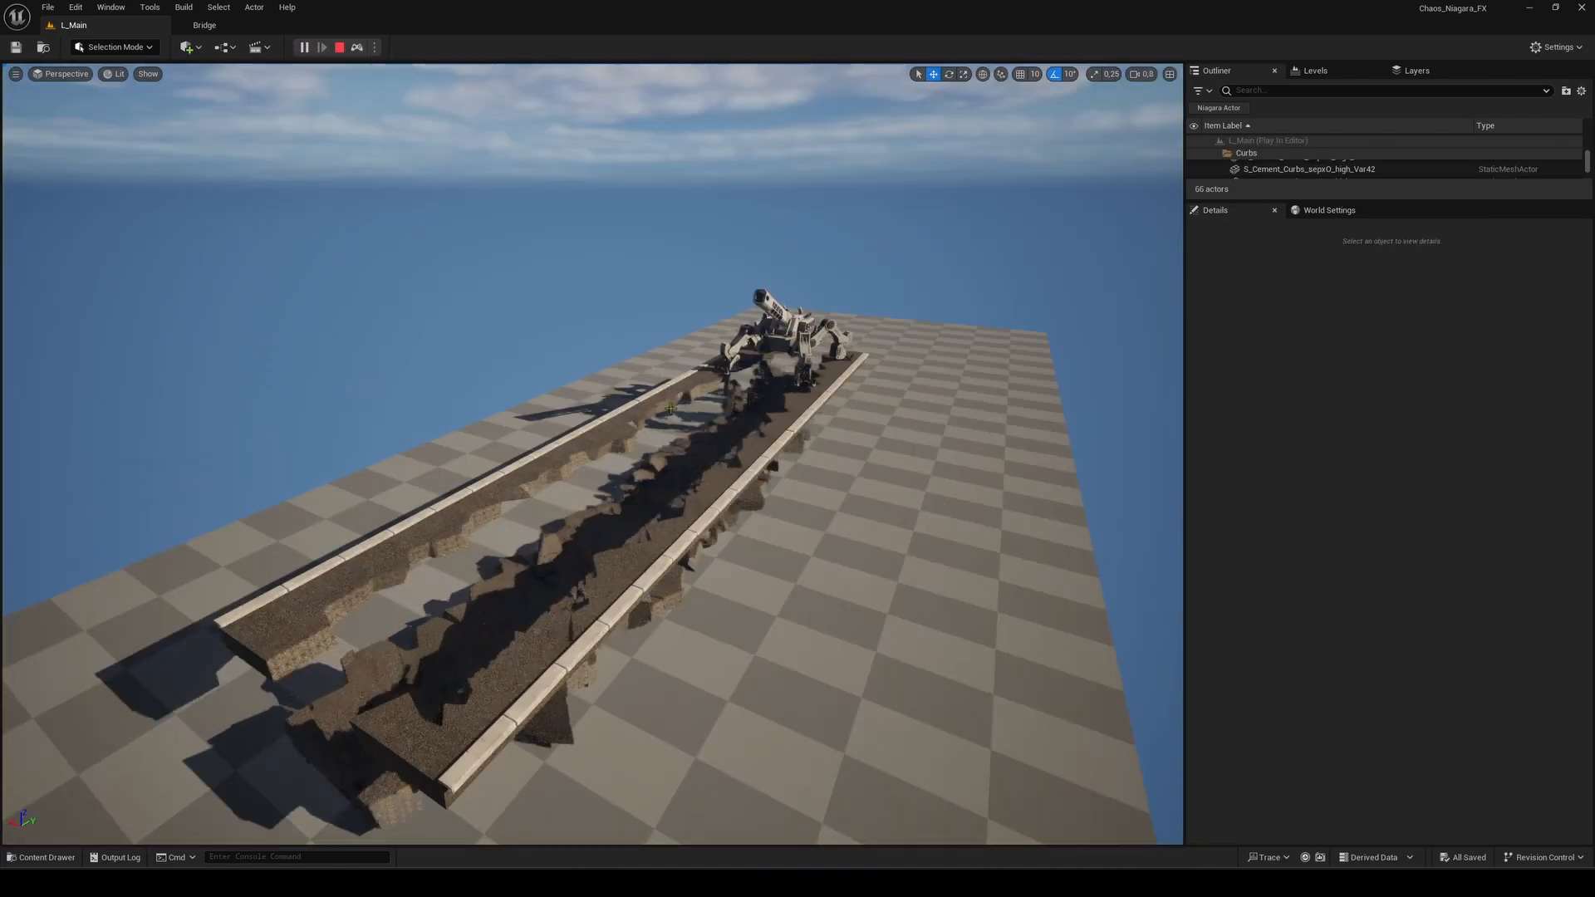
{"action": "right_click_drag", "start_coordinate": [704, 413], "coordinate": [704, 413]}
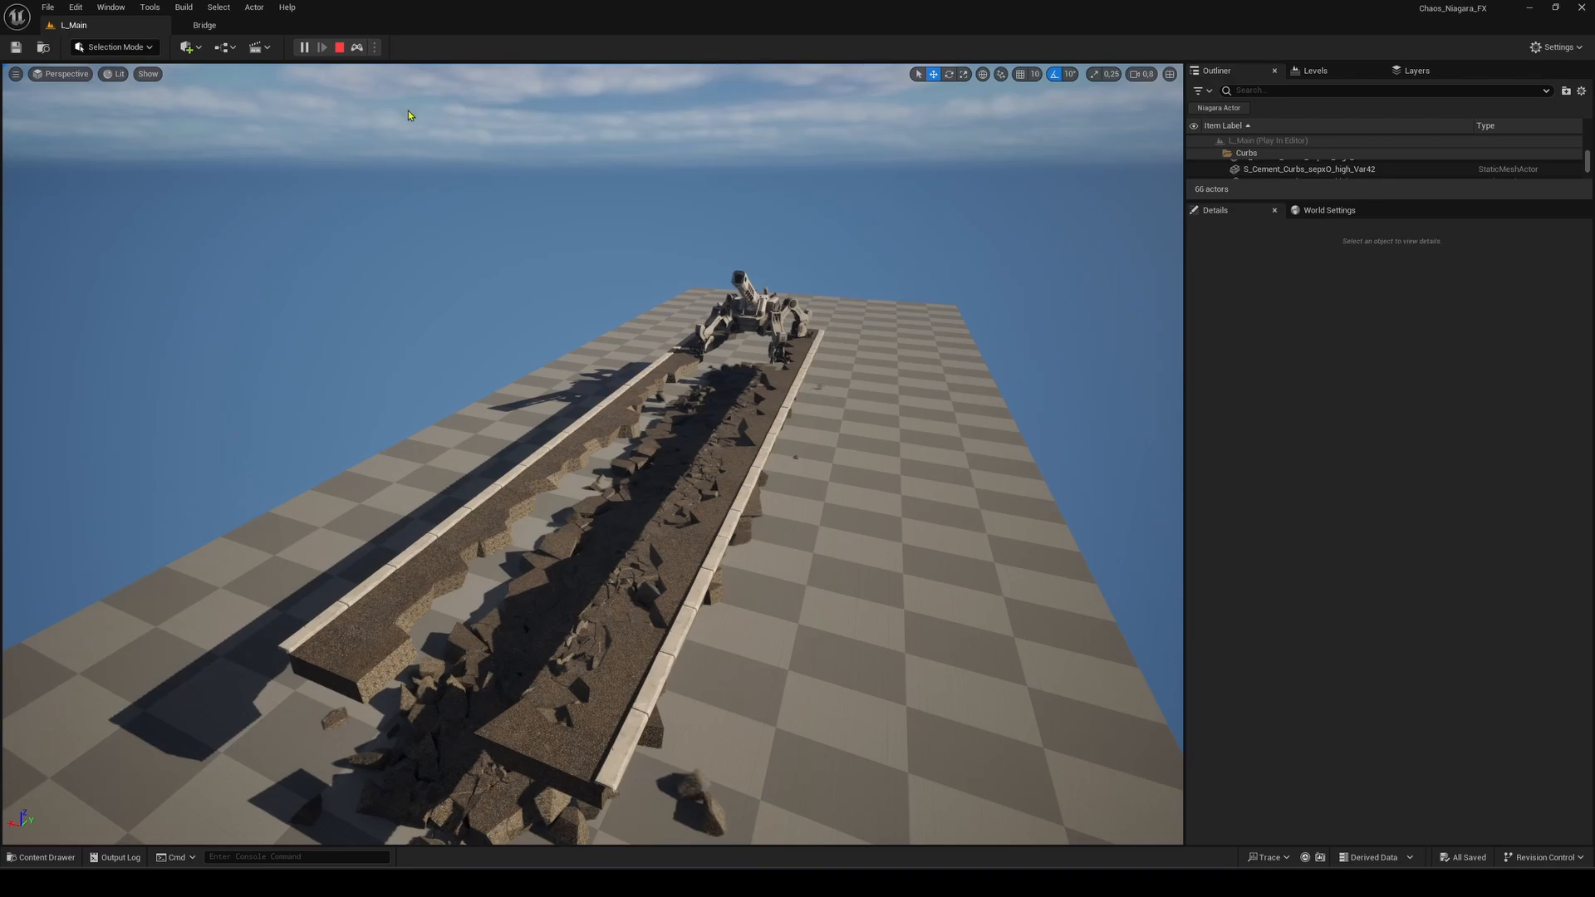
{"action": "left_click", "coordinate": [340, 47]}
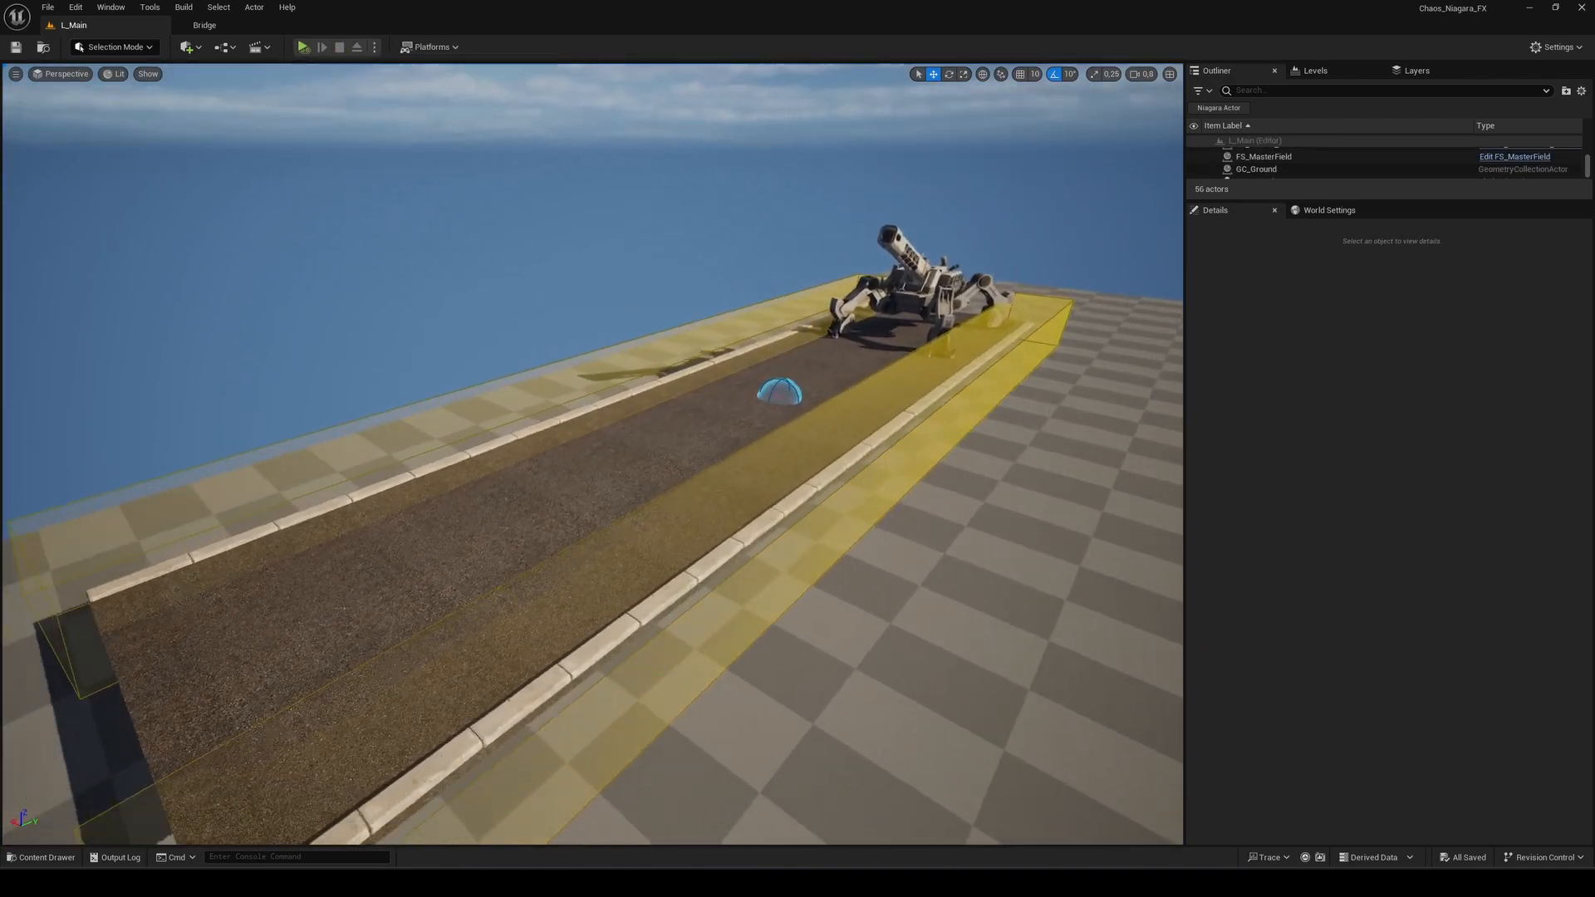
Delete the FS_MasterField actor from the level.
{"action": "right_click_drag", "start_coordinate": [778, 356], "coordinate": [778, 355]}
{"action": "left_click_drag", "start_coordinate": [777, 355], "coordinate": [728, 366]}
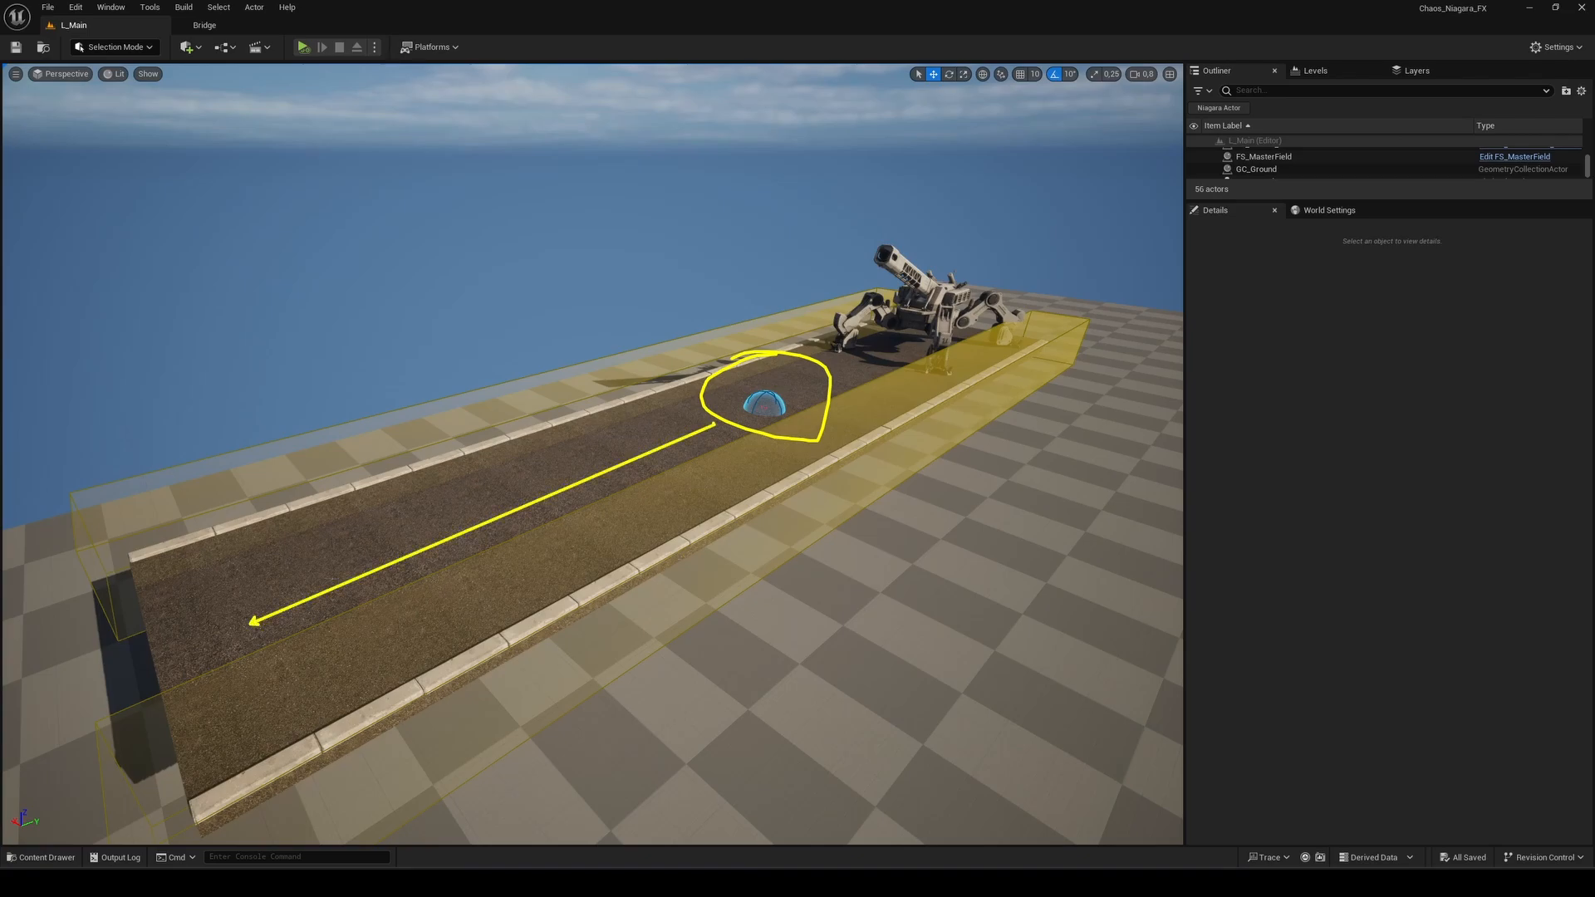
{"action": "left_click", "coordinate": [751, 407]}
{"action": "key", "text": "ctrl+b"}
{"action": "key", "text": "Delete"}
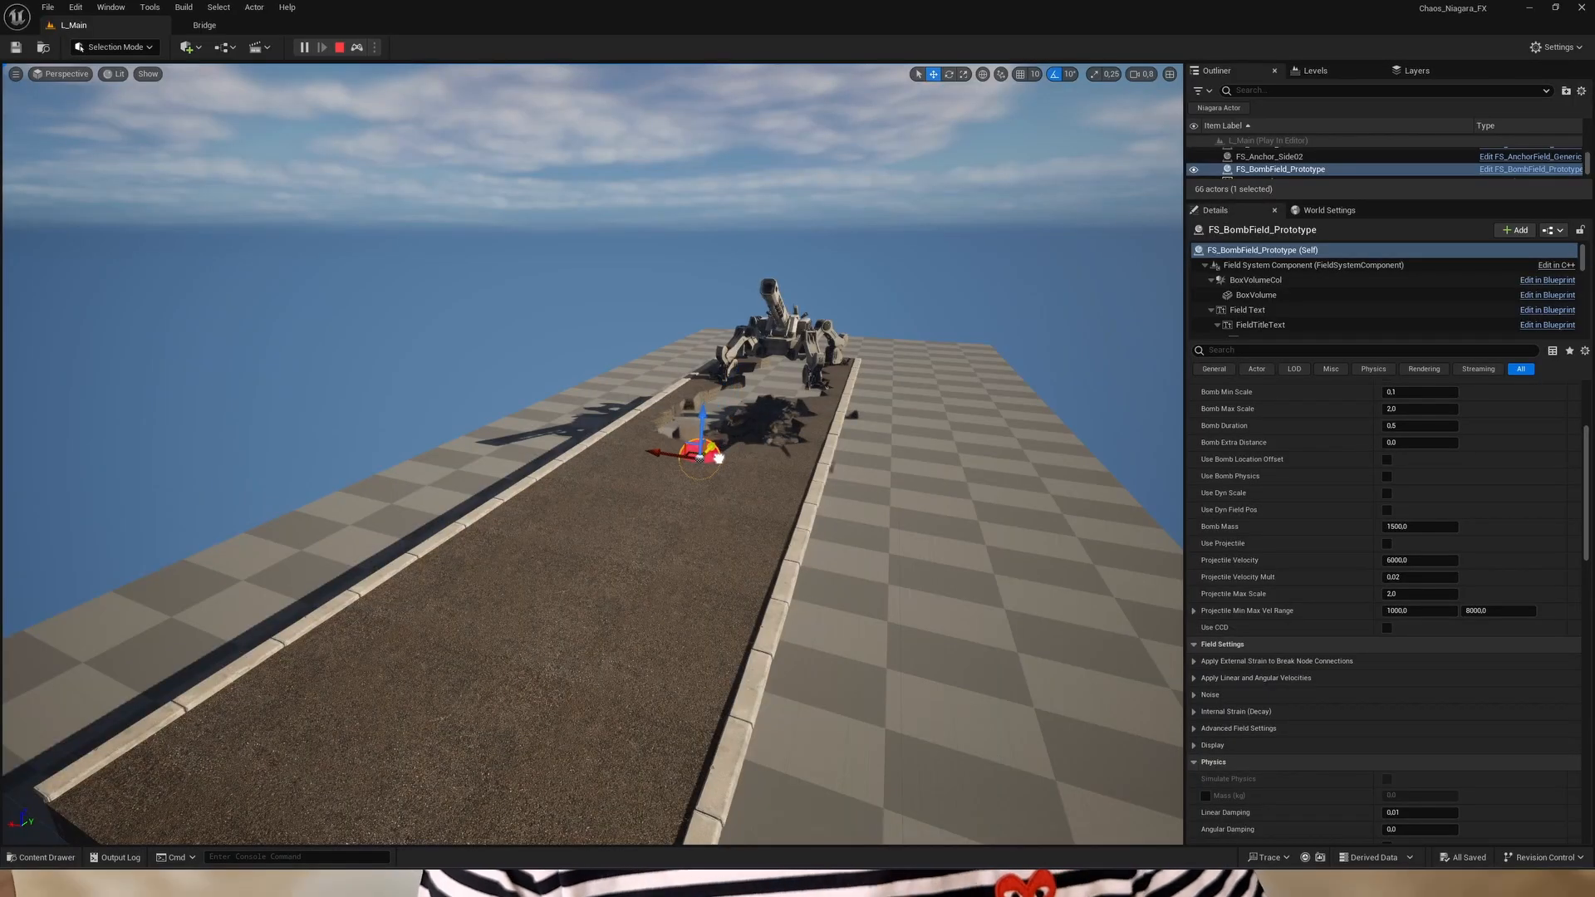
Test FS_BombField_Prototype by moving it along the road during the simulation, then stop and enable its Use Bomb option.
{"action": "left_click_drag", "start_coordinate": [686, 494], "coordinate": [628, 549]}
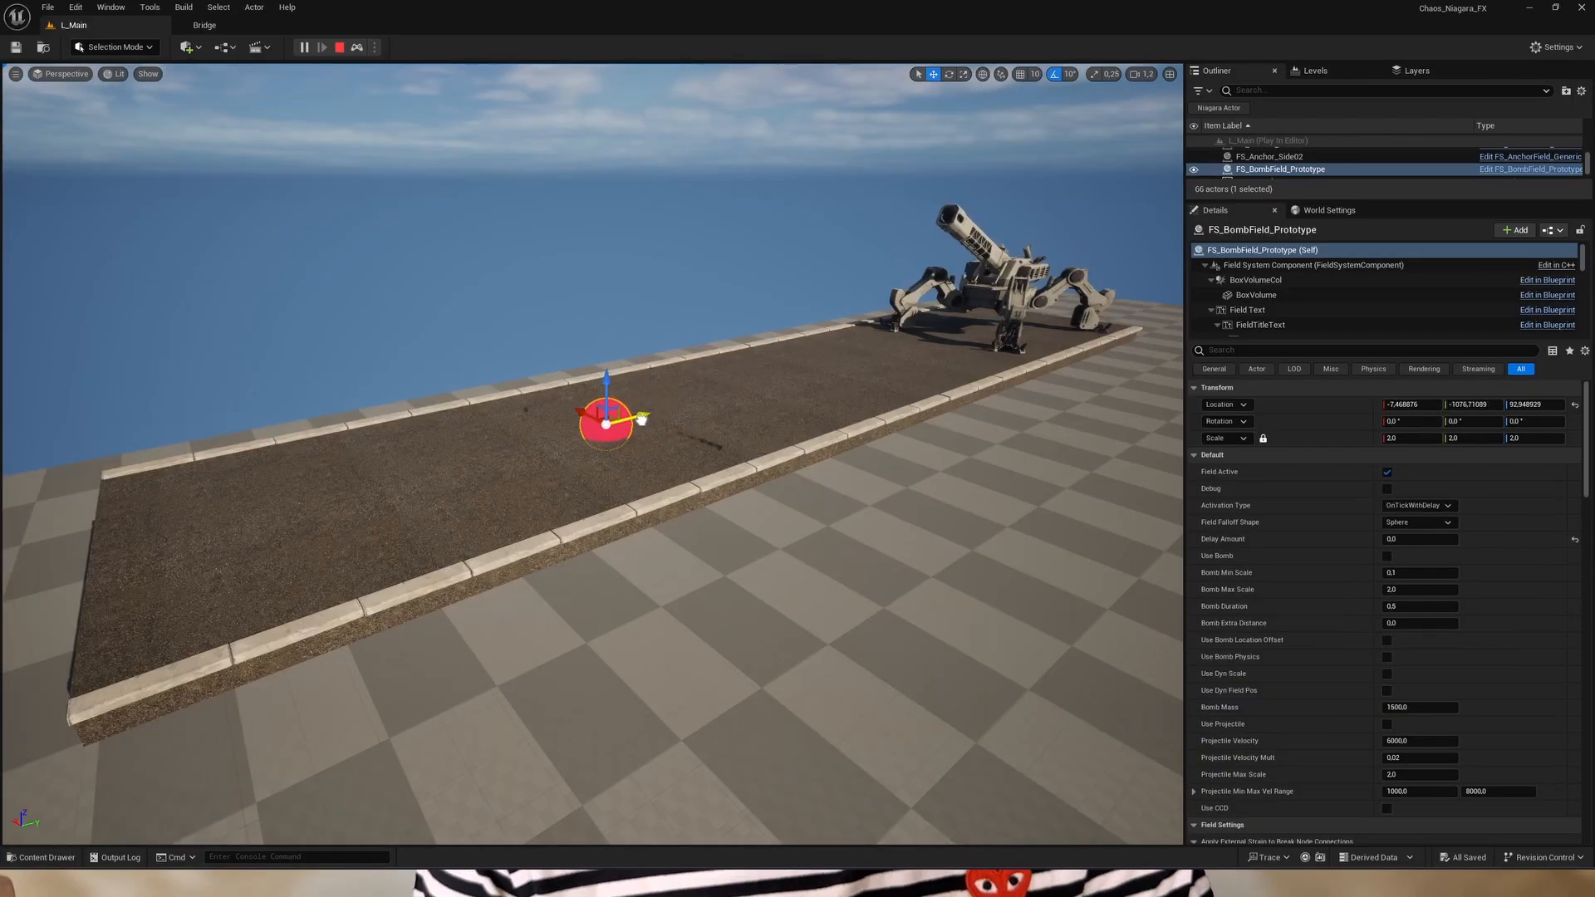
{"action": "left_click_drag", "start_coordinate": [657, 416], "coordinate": [768, 405]}
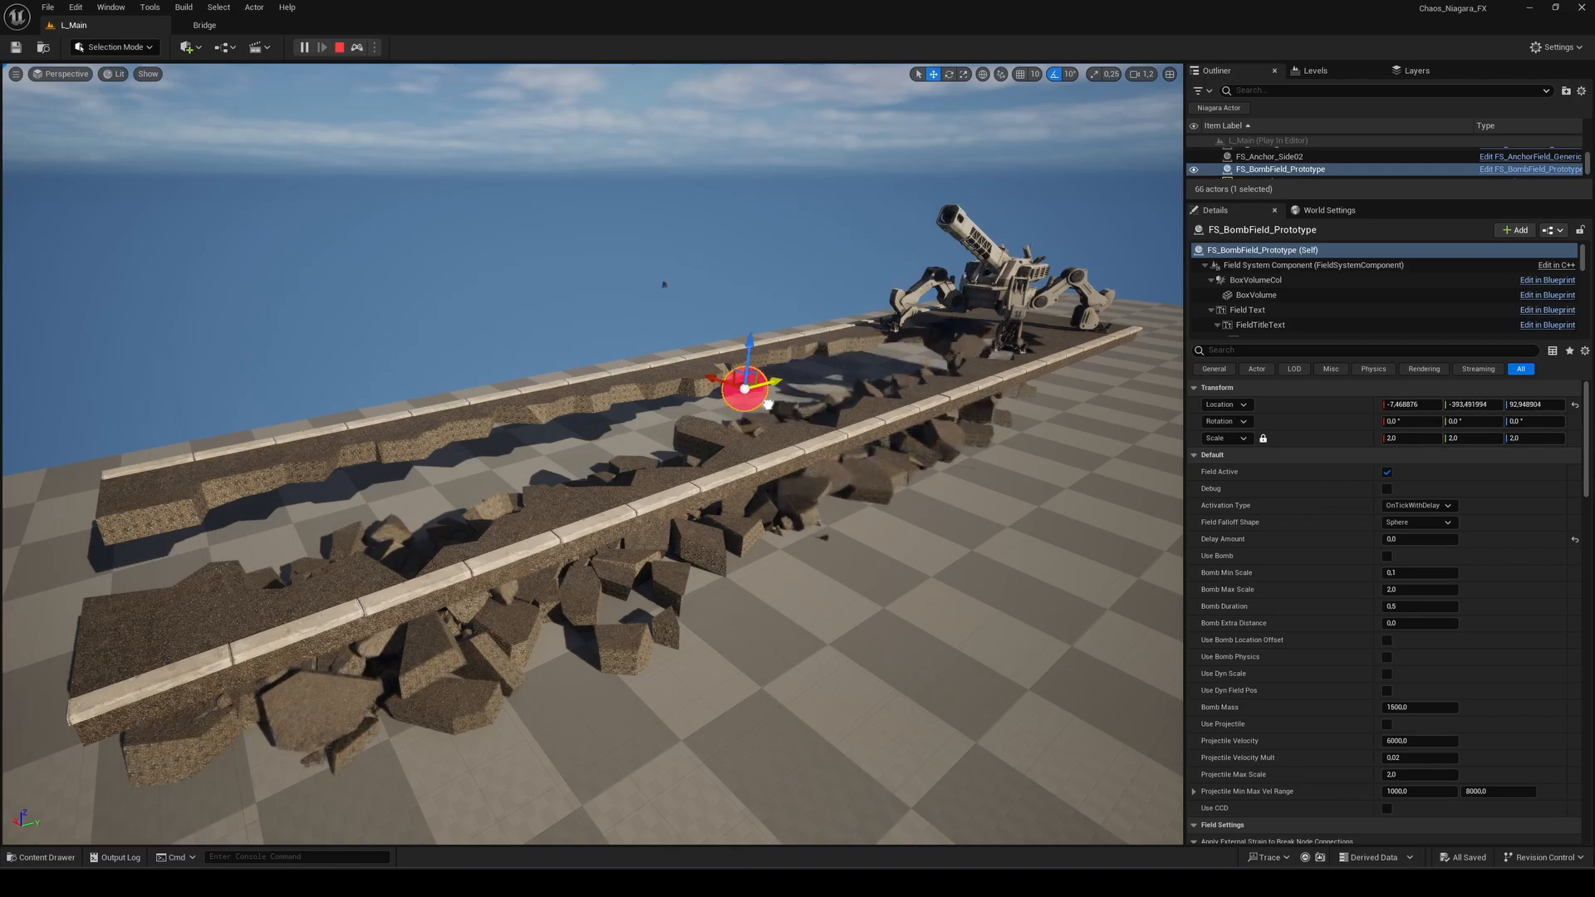
{"action": "left_click", "coordinate": [340, 47]}
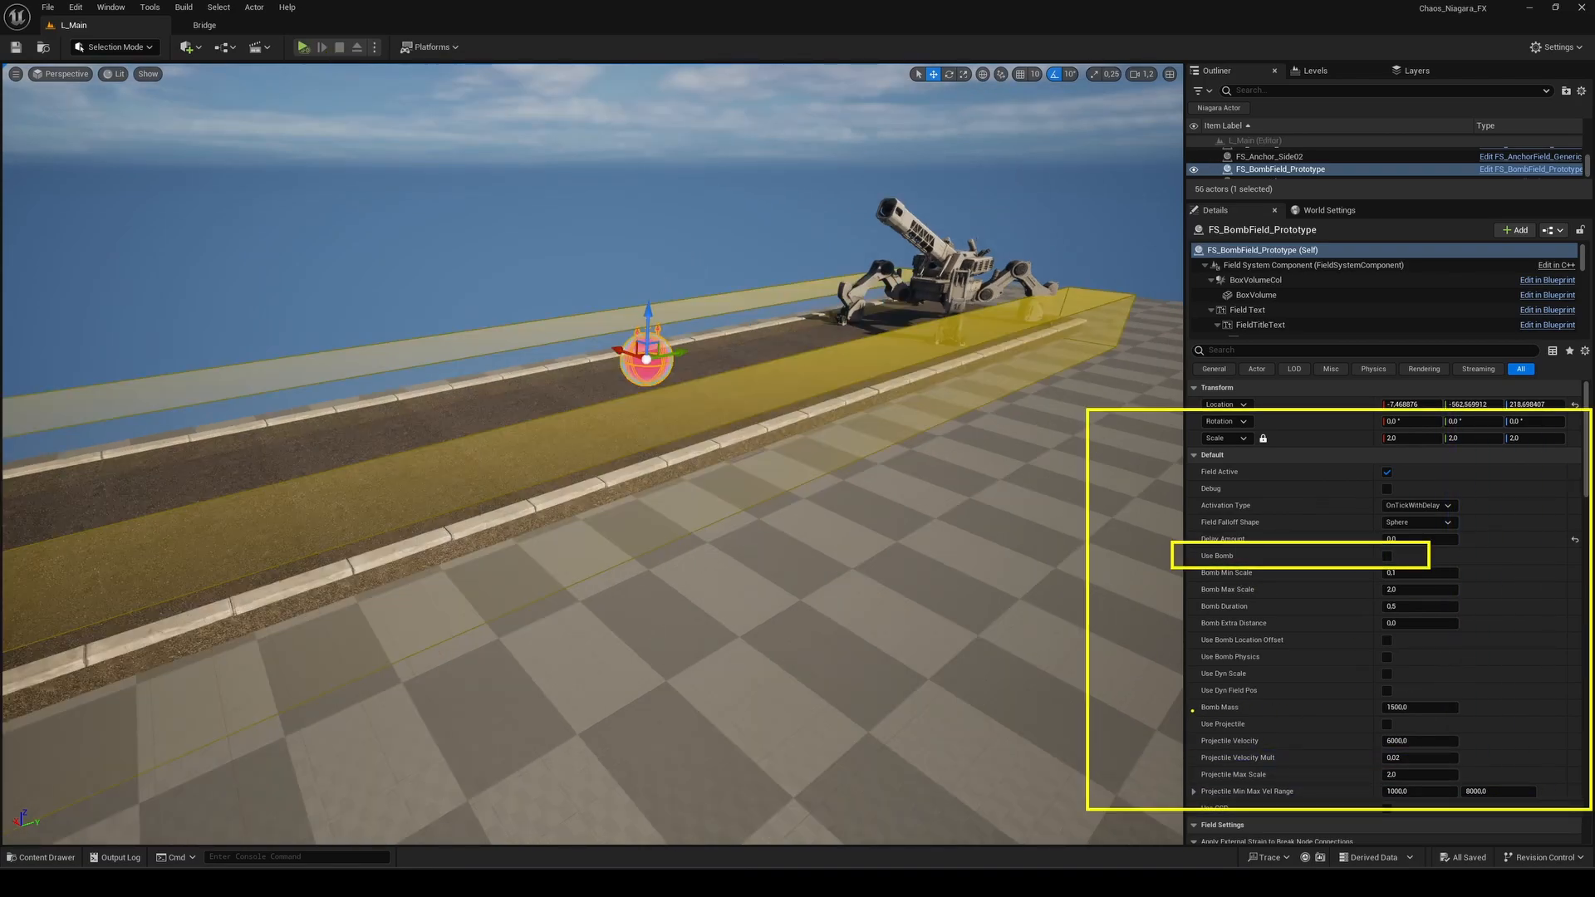
{"action": "left_click", "coordinate": [1386, 555]}
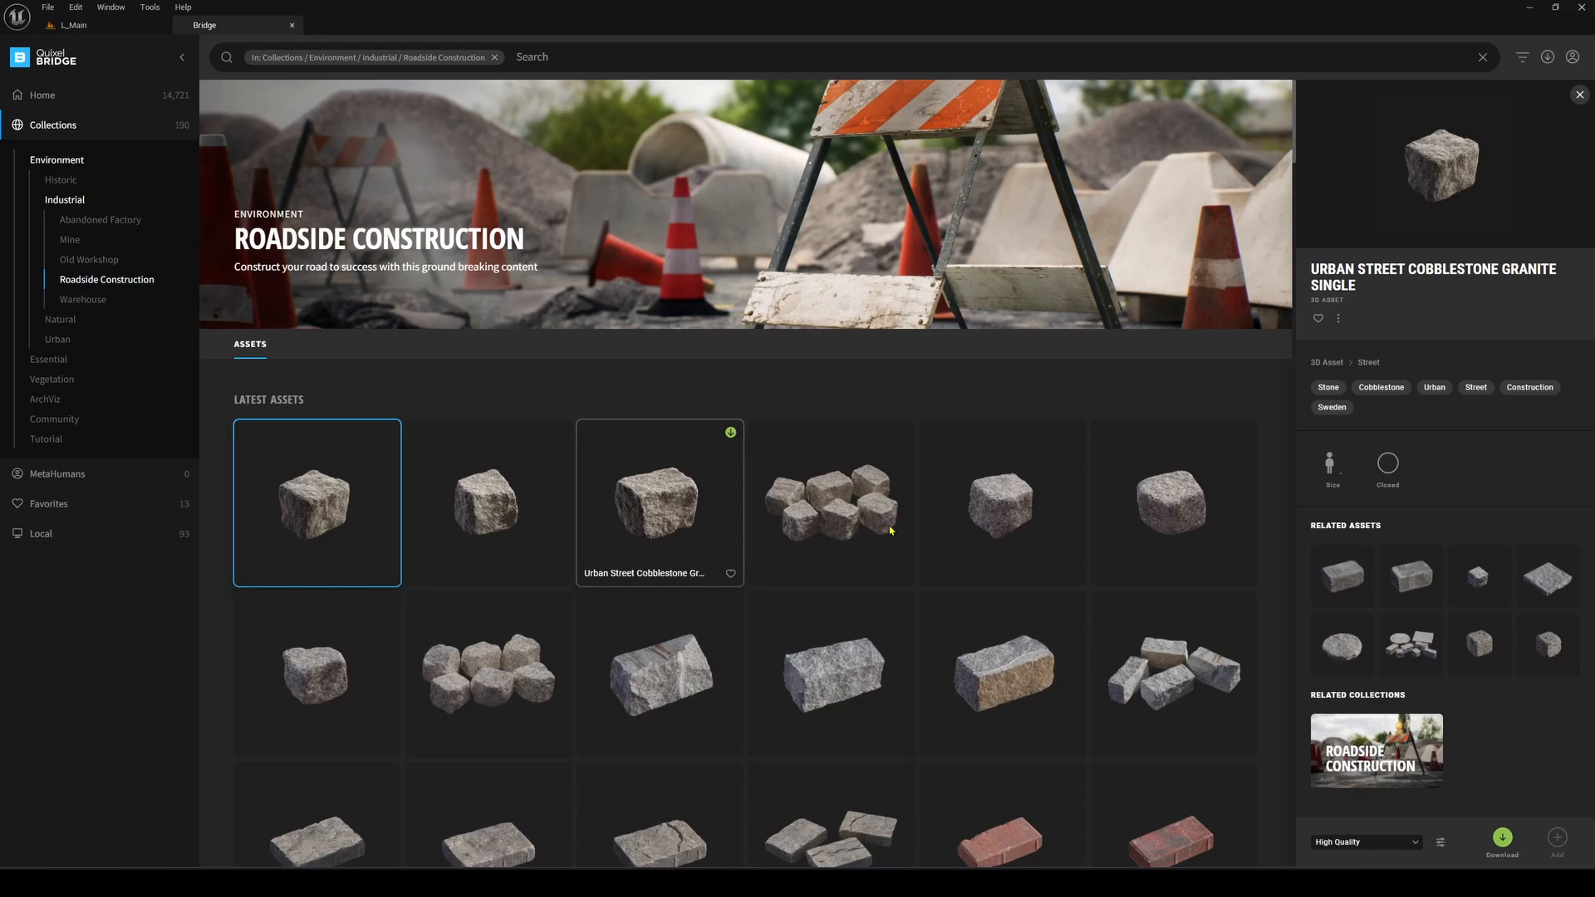
Pick concrete debris from Bridge's Roadside Construction collection and position and rotate one piece against the road's front face.
{"action": "scroll", "coordinate": [920, 497], "scroll_direction": "down", "scroll_amount": 10}
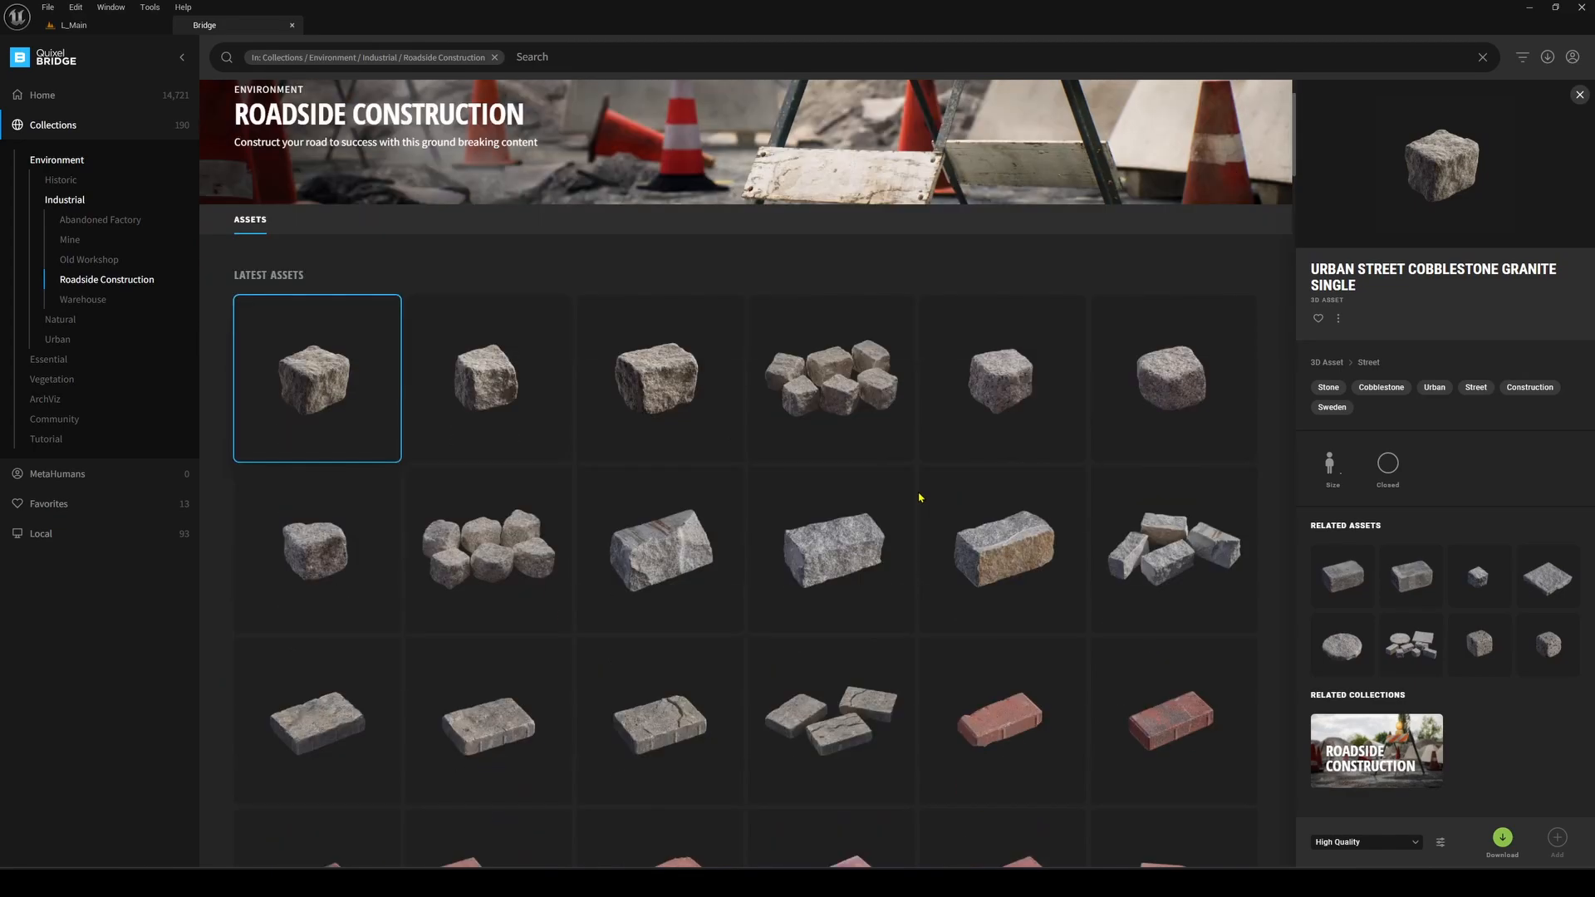
{"action": "scroll", "coordinate": [920, 497], "scroll_direction": "down", "scroll_amount": 3}
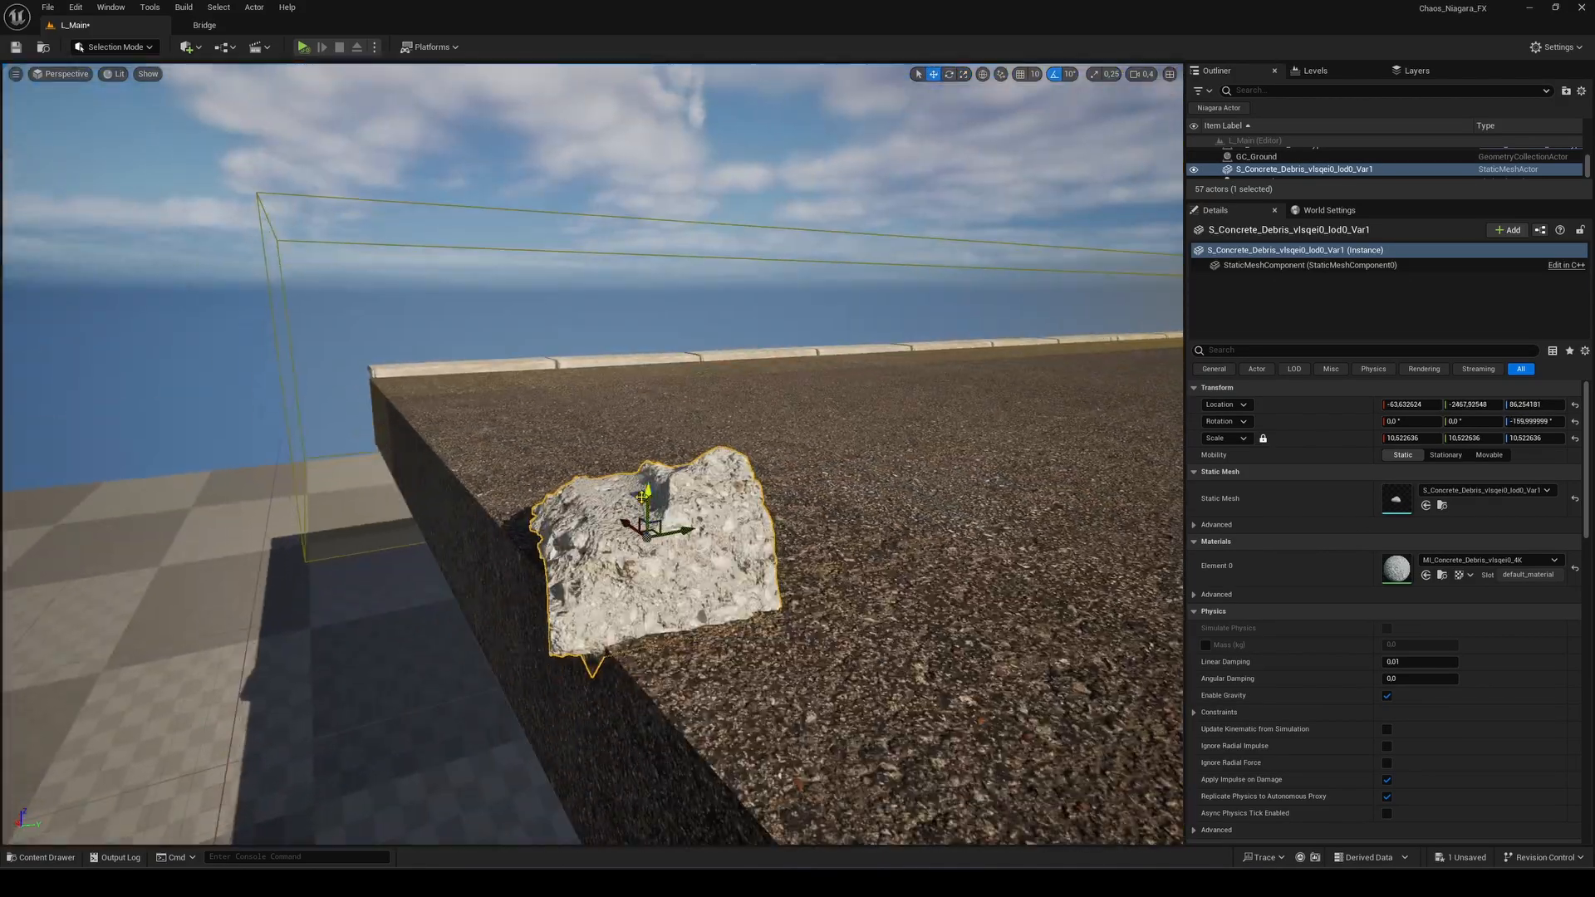
{"action": "left_click_drag", "start_coordinate": [648, 506], "coordinate": [540, 652]}
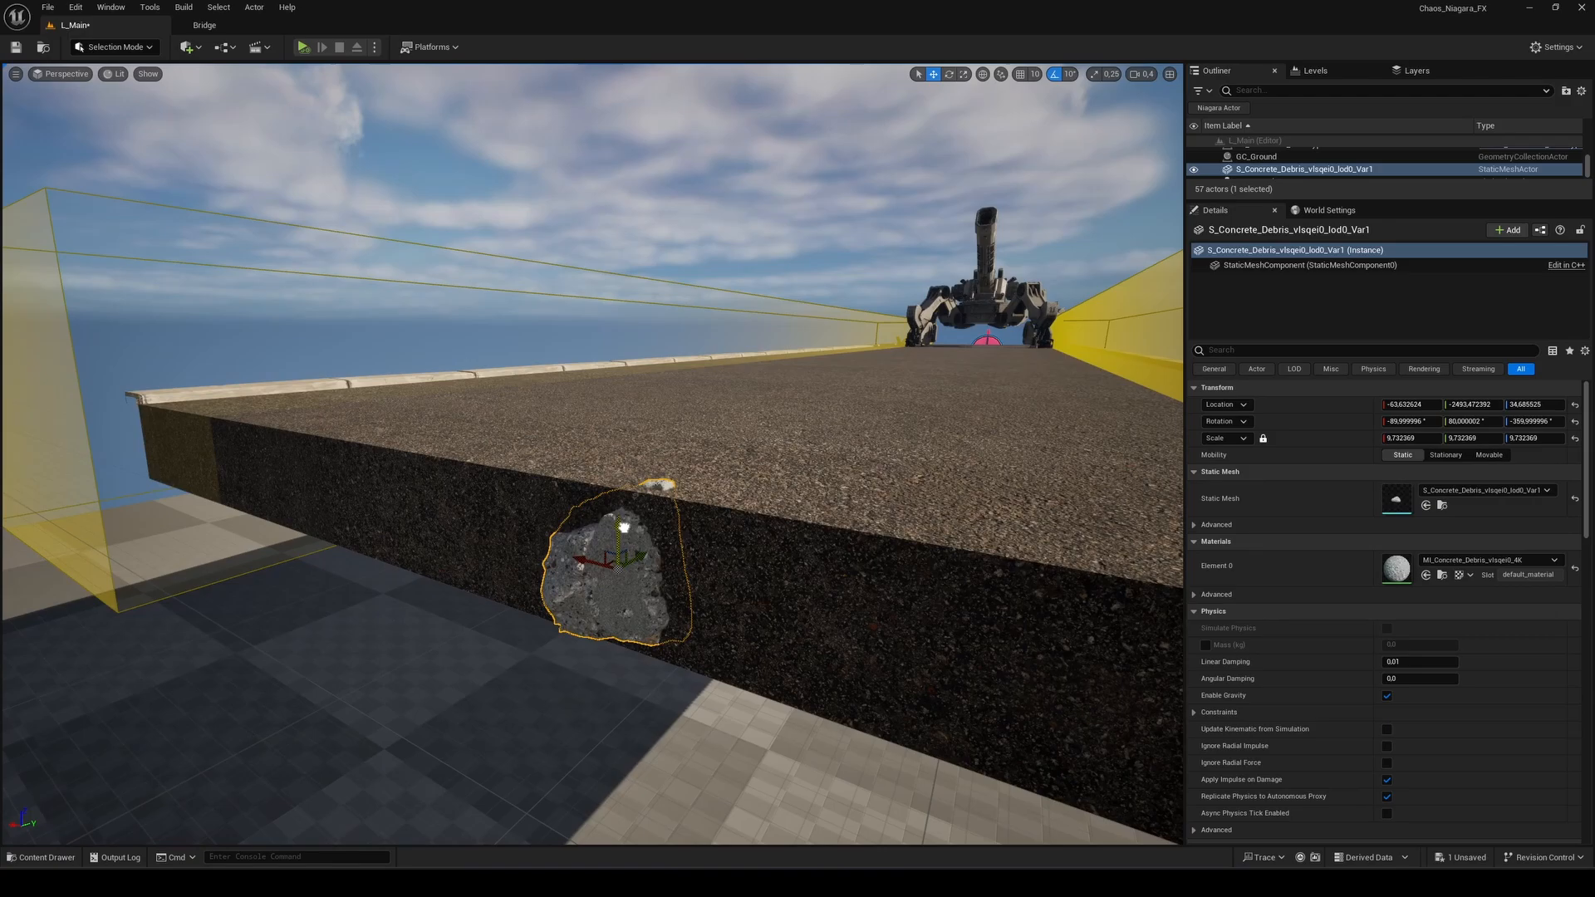
{"action": "key", "text": "e"}
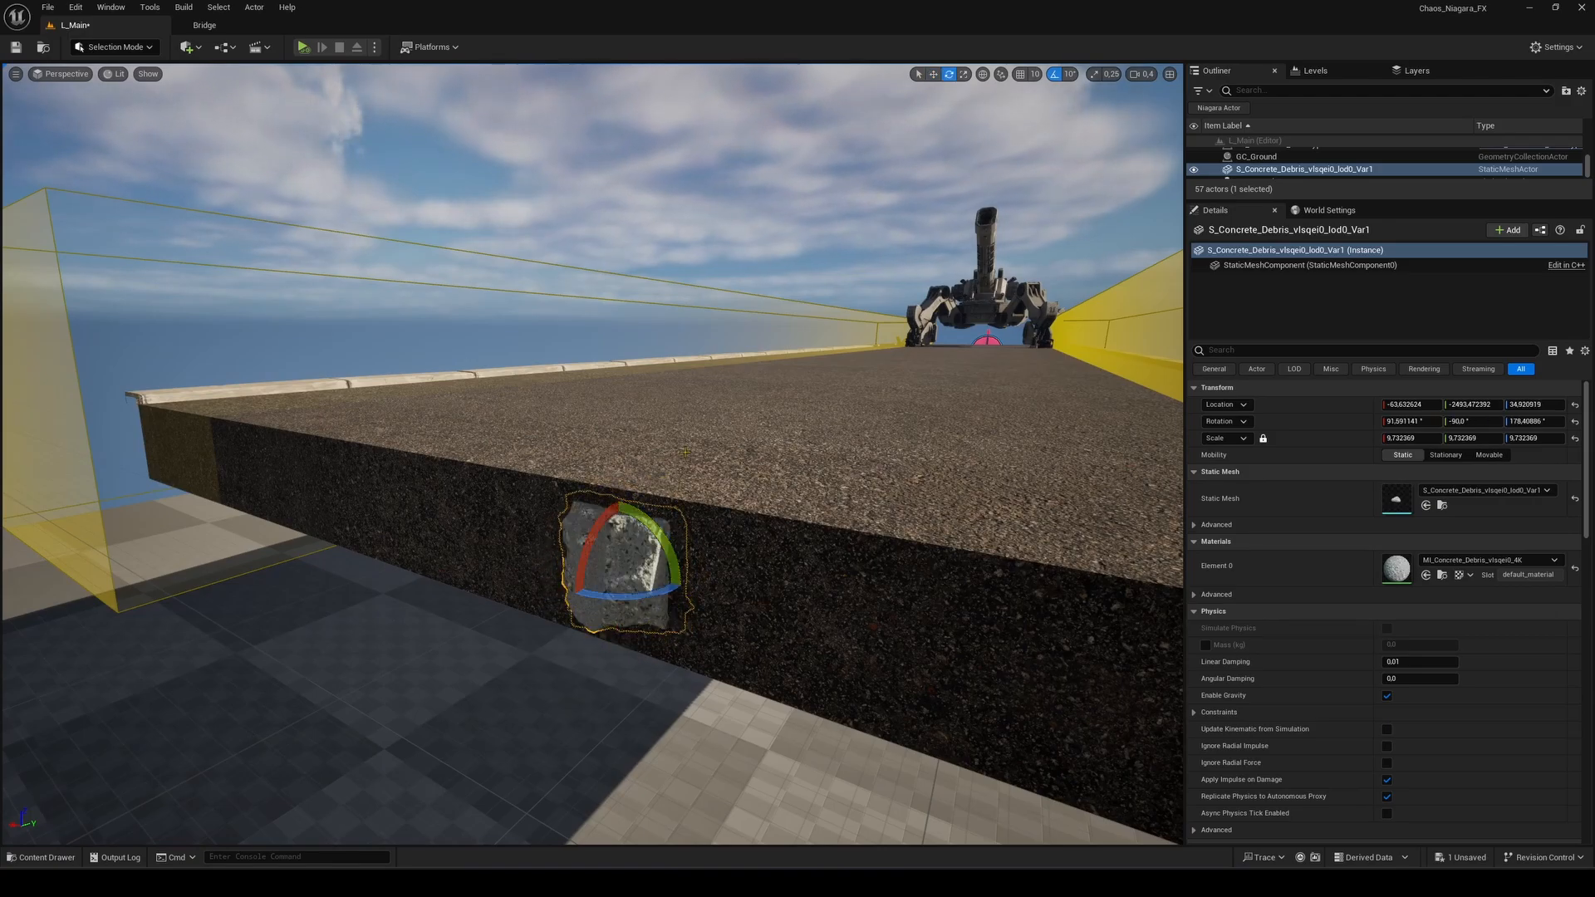
{"action": "key", "text": "w"}
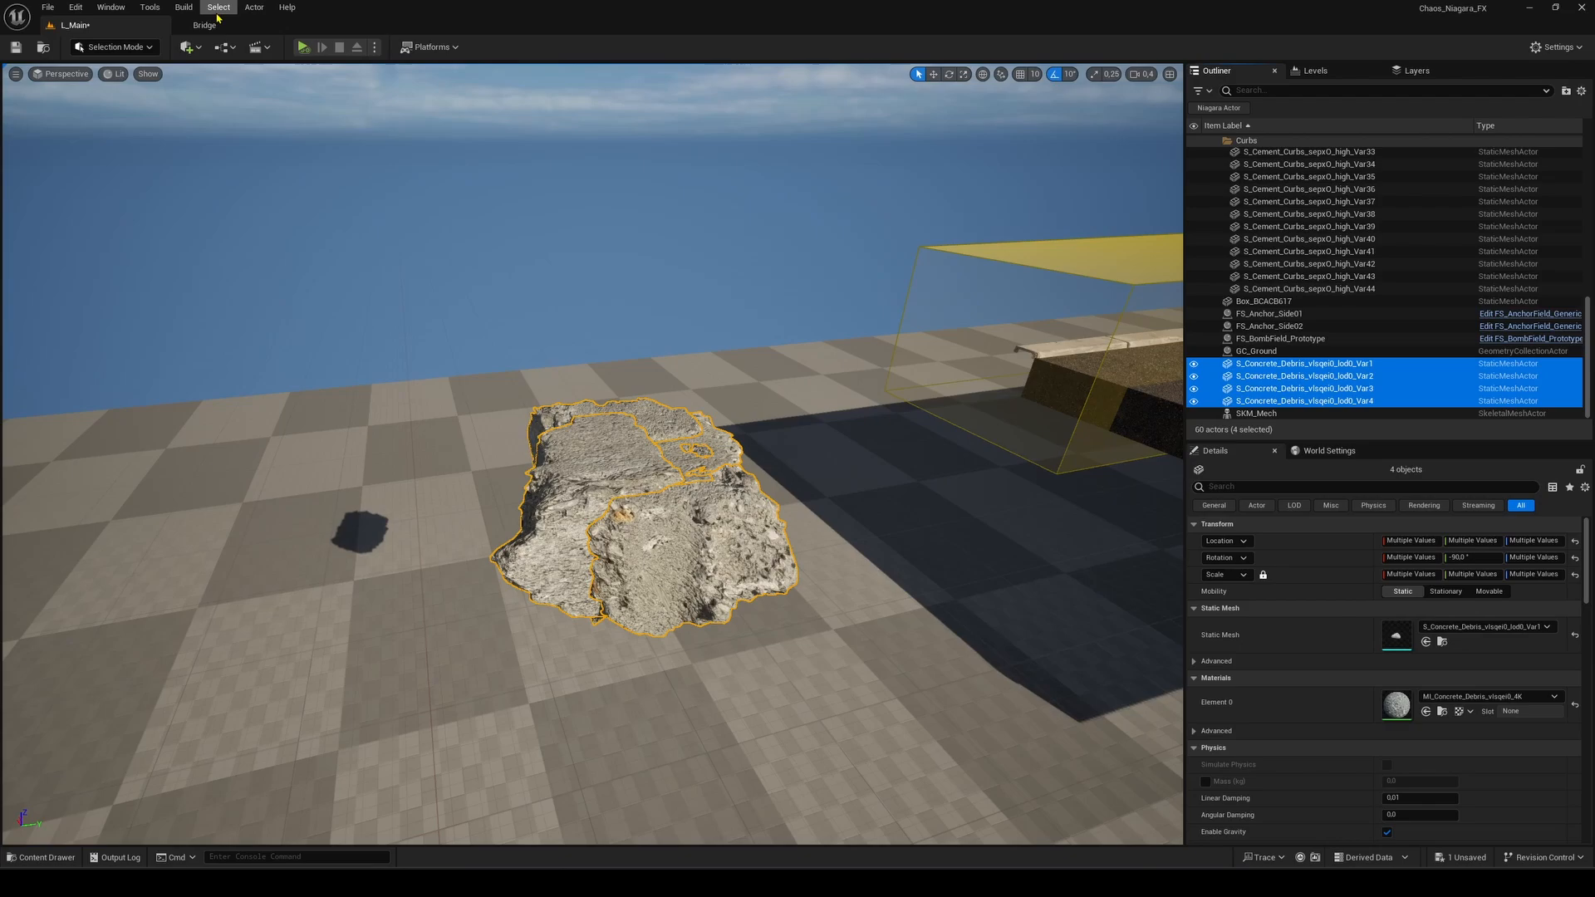
Merge the four concrete debris meshes into SM_SM_Emb_Debris and lay out copies of it in a row along the road.
{"action": "left_click", "coordinate": [254, 8]}
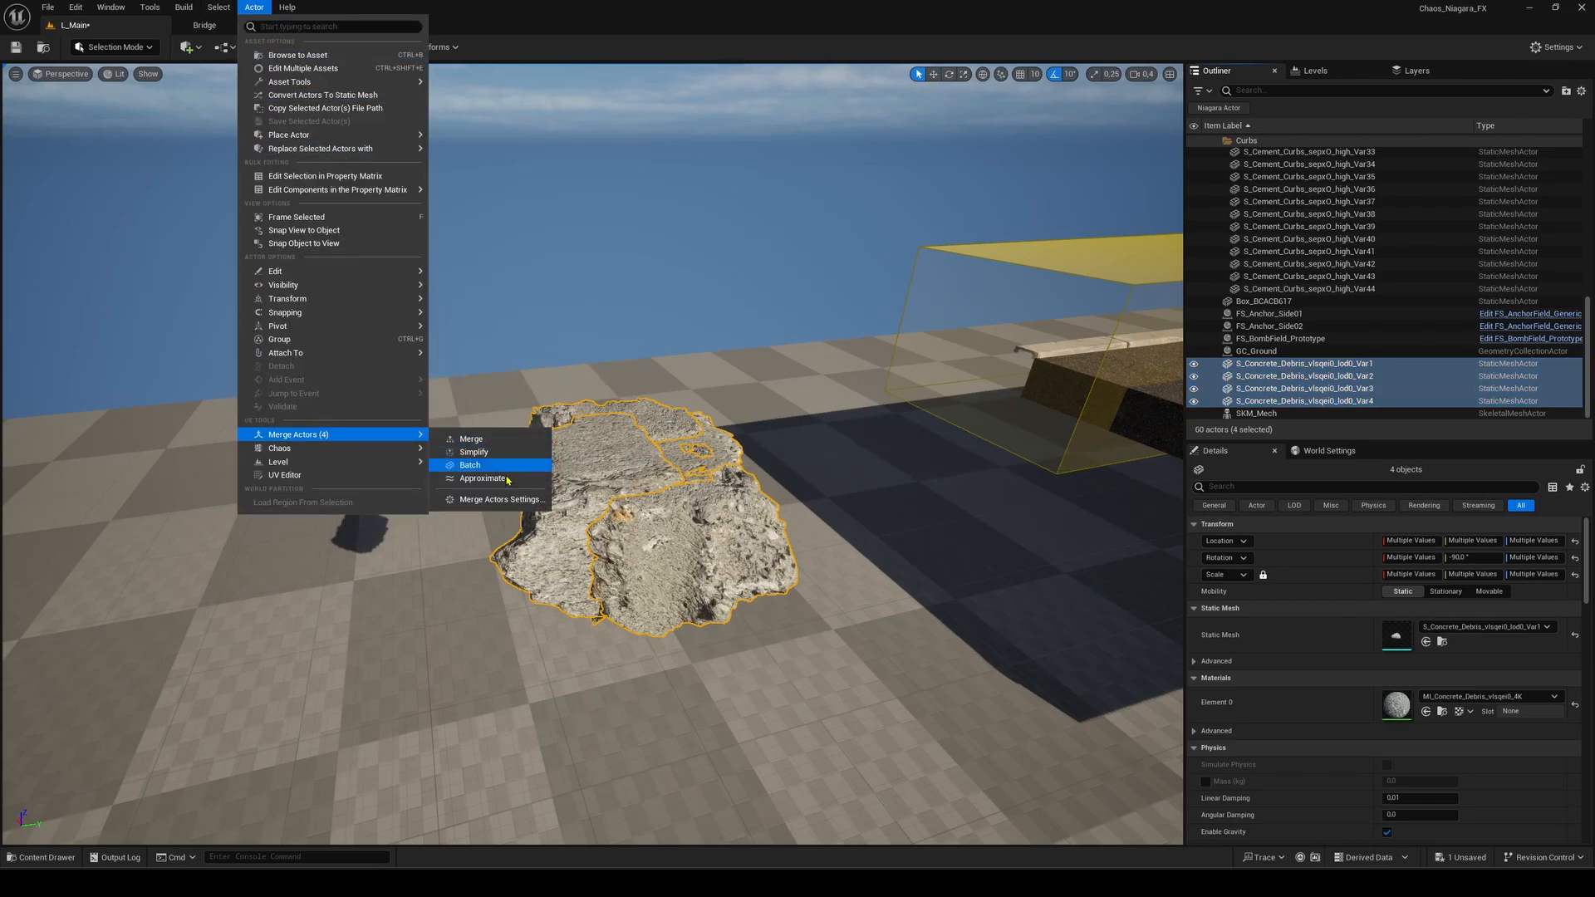
{"action": "left_click", "coordinate": [490, 438]}
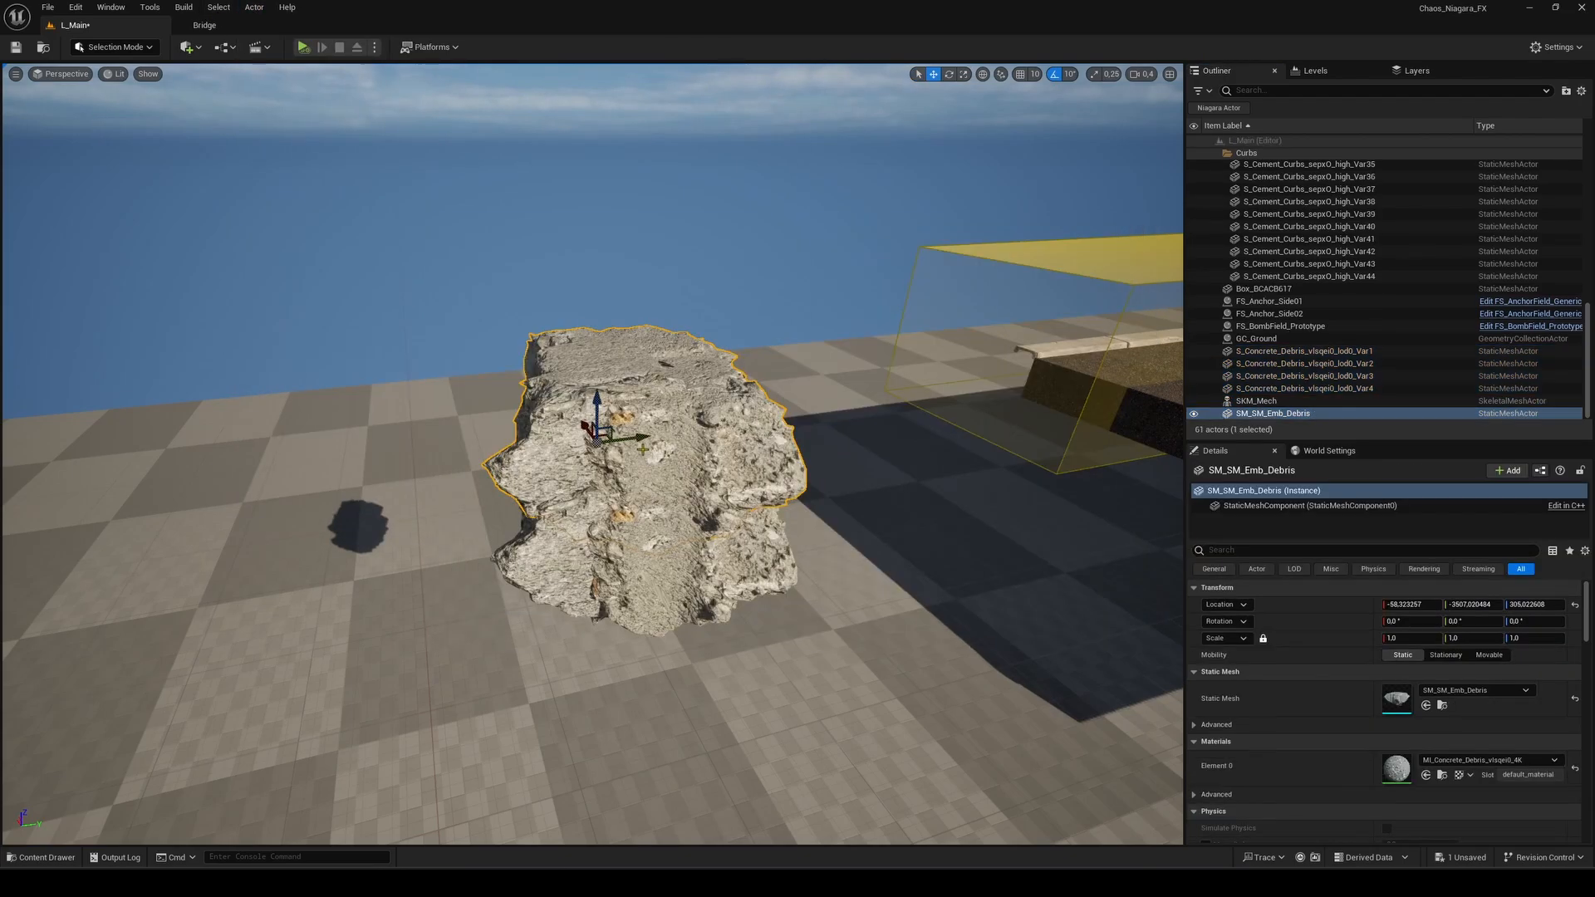
{"action": "left_click_drag", "start_coordinate": [652, 435], "coordinate": [311, 480]}
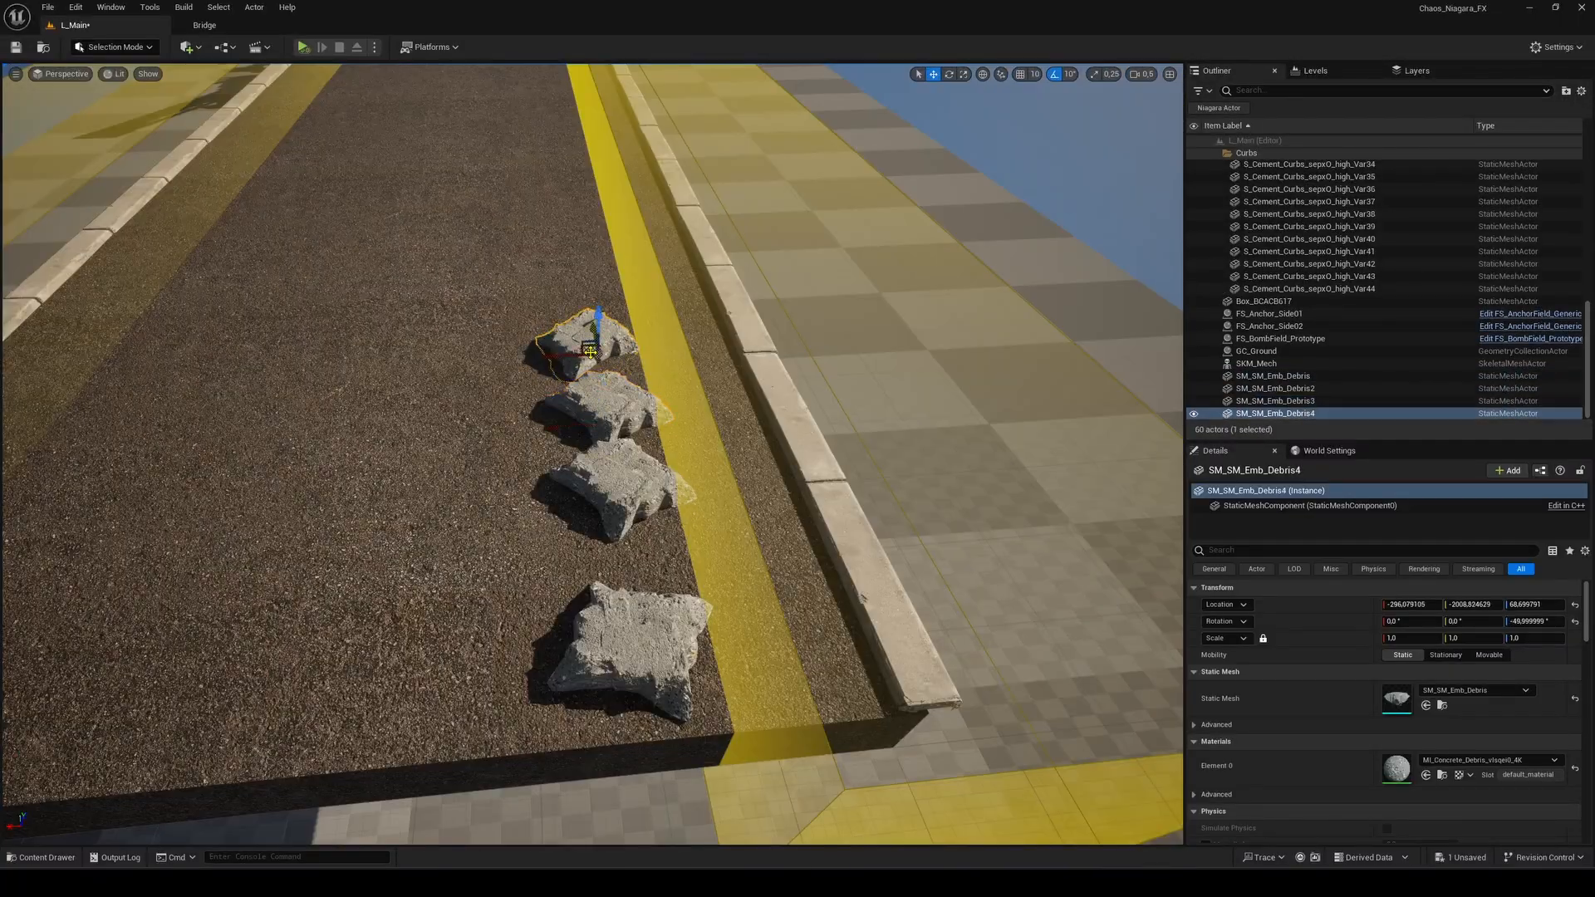
{"action": "left_click_drag", "start_coordinate": [631, 507], "coordinate": [582, 532], "text": "alt"}
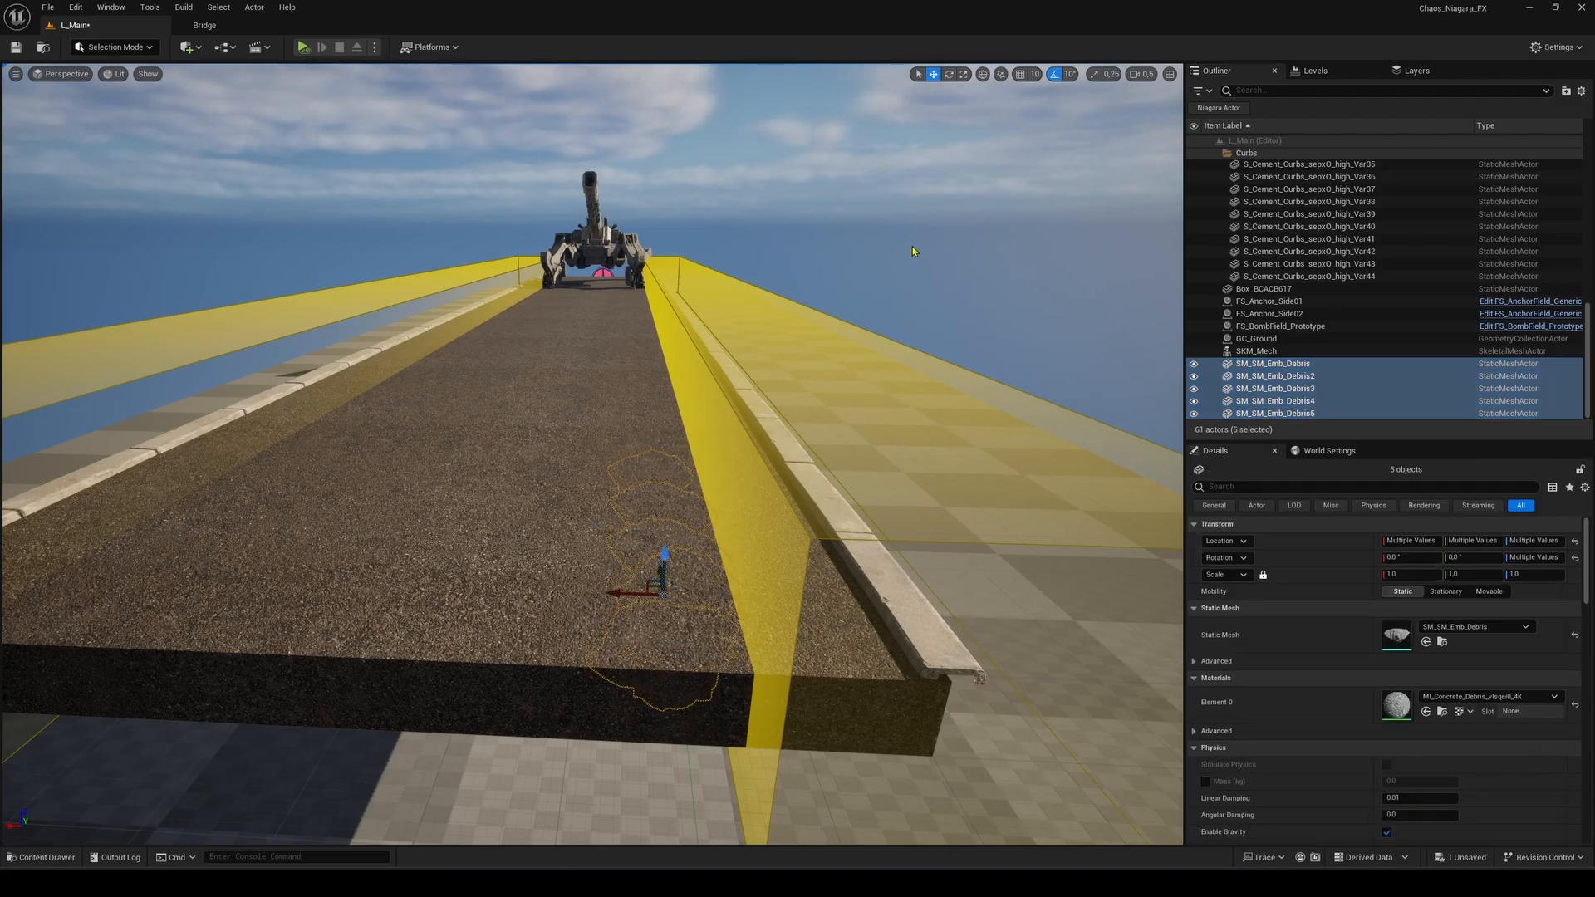
In Fracture Mode, auto-embed the five SM_SM_Emb_Debris meshes into all pieces of GC_Ground.
{"action": "left_click", "coordinate": [116, 46]}
{"action": "left_click", "coordinate": [123, 131]}
{"action": "left_click", "coordinate": [856, 393]}
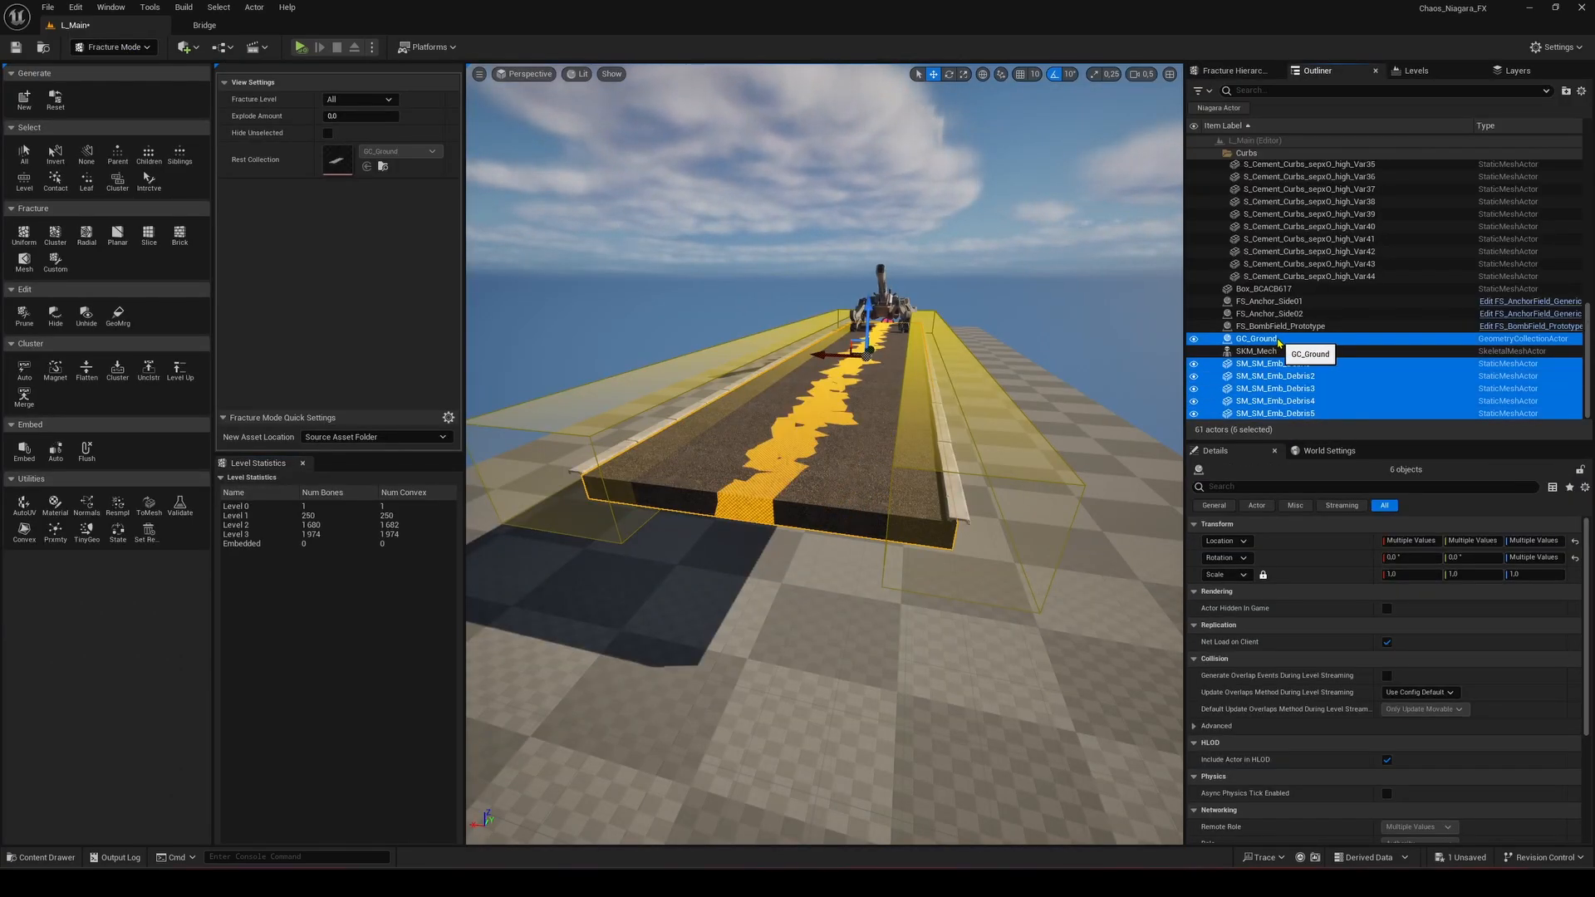
{"action": "left_click", "coordinate": [33, 154]}
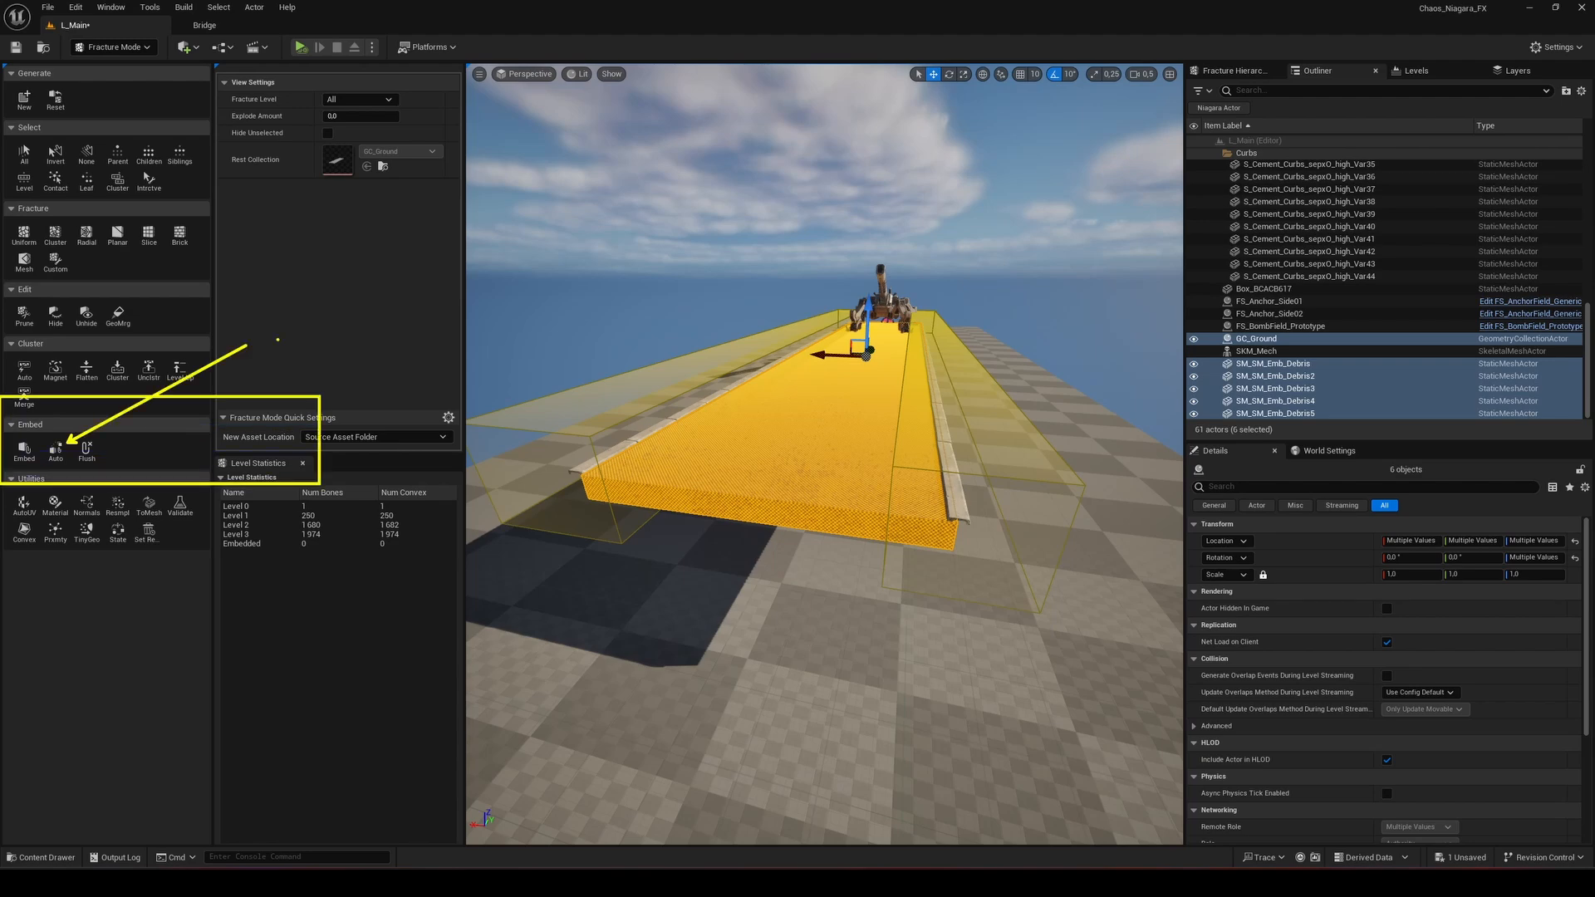
{"action": "left_click", "coordinate": [57, 451]}
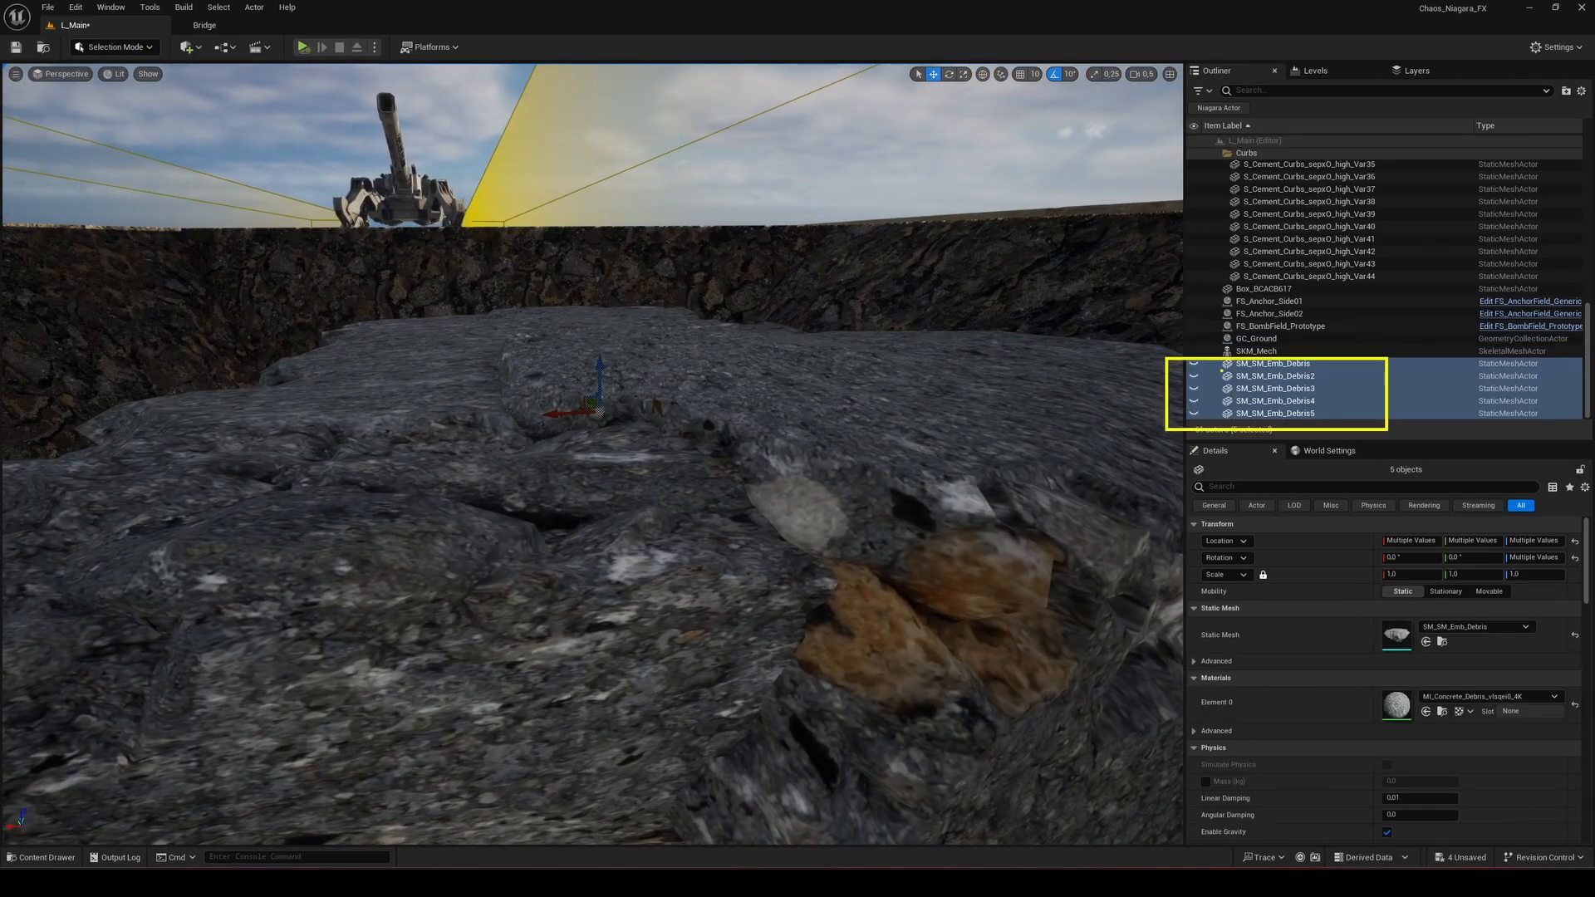
Delete the five hidden SM_SM_Emb_Debris meshes from the level.
{"action": "right_click", "coordinate": [1283, 415]}
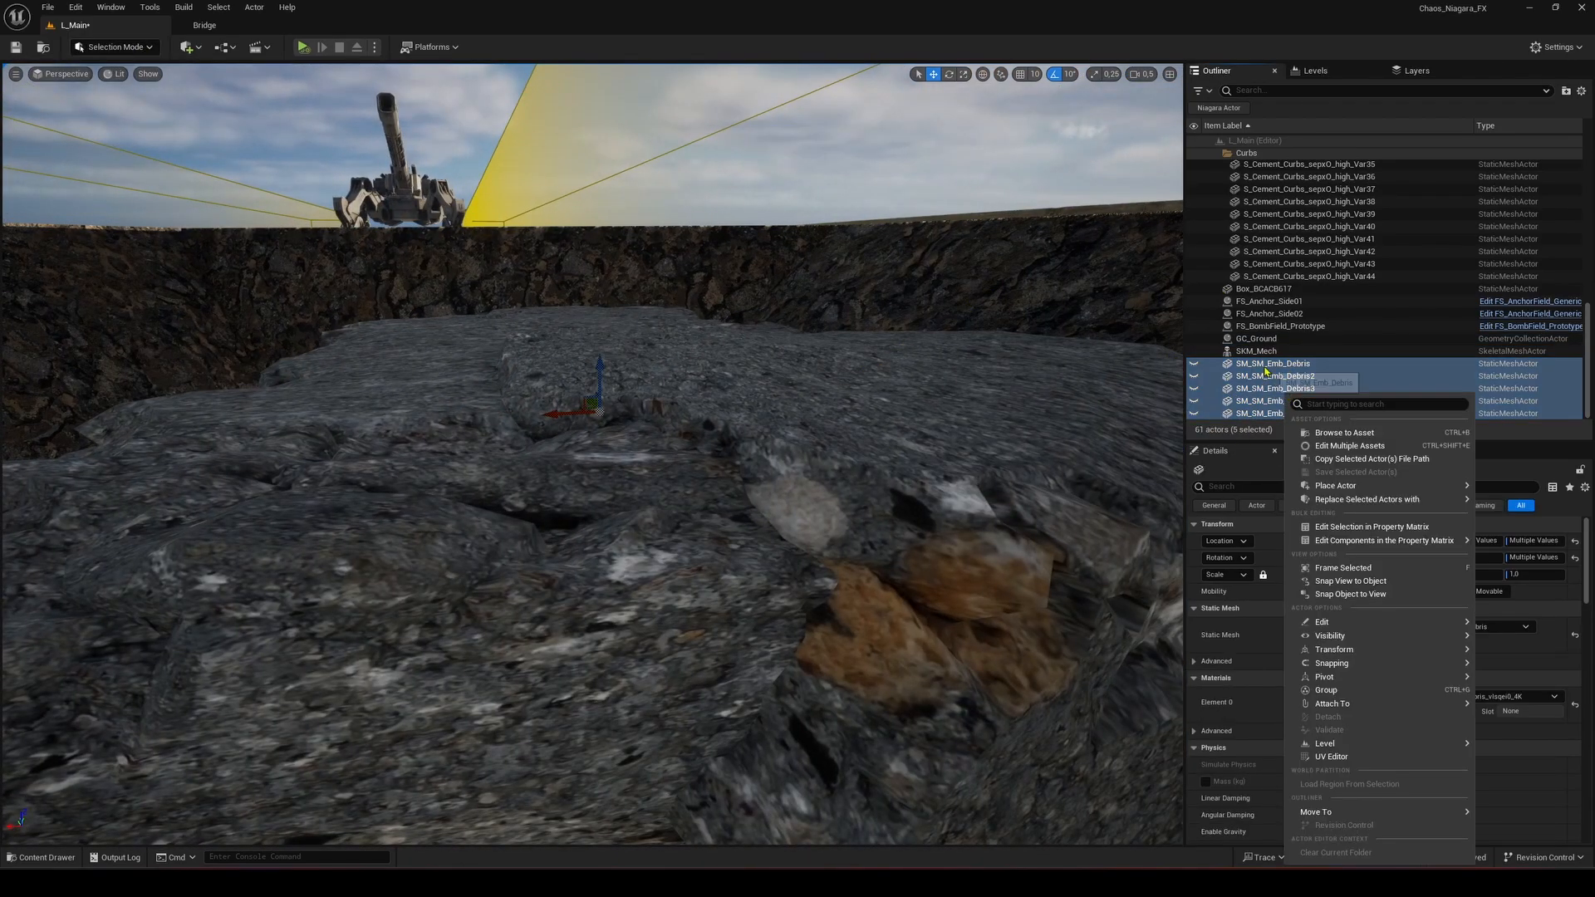
{"action": "key", "text": "Escape"}
{"action": "key", "text": "Delete"}
Save the changes and open the GC_Ground geometry collection asset with its Embedded Geometry Exemplar entry expanded.
{"action": "left_click", "coordinate": [1297, 405]}
{"action": "key", "text": "ctrl+b"}
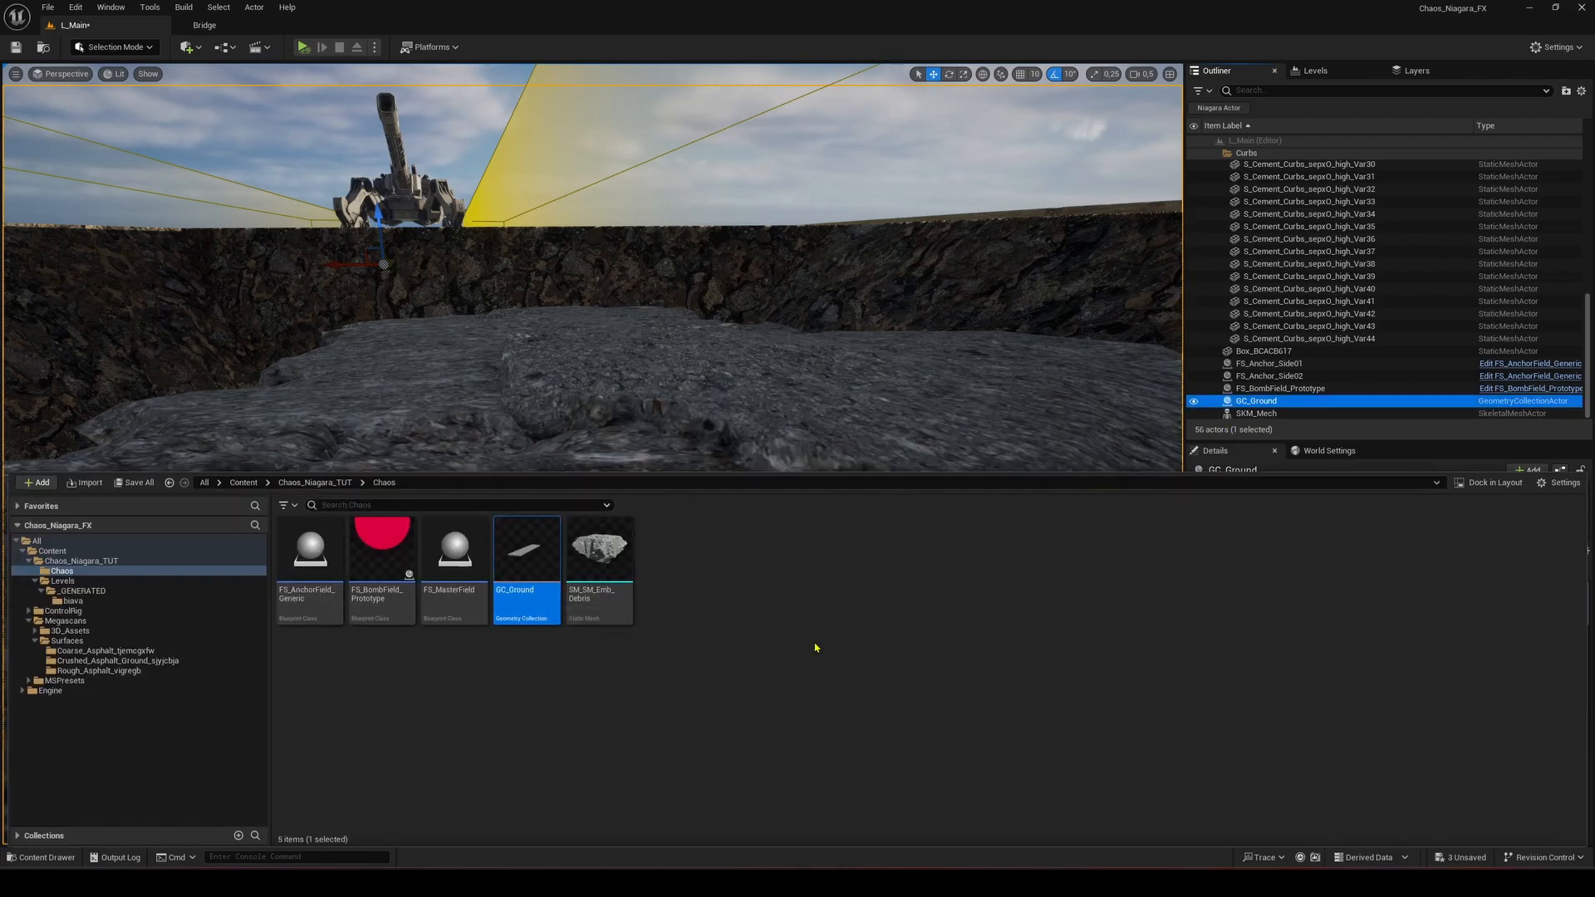
{"action": "left_click", "coordinate": [1460, 858]}
{"action": "left_click", "coordinate": [898, 581]}
{"action": "key", "text": "ctrl+space"}
{"action": "double_click", "coordinate": [536, 534]}
{"action": "left_click", "coordinate": [1354, 123]}
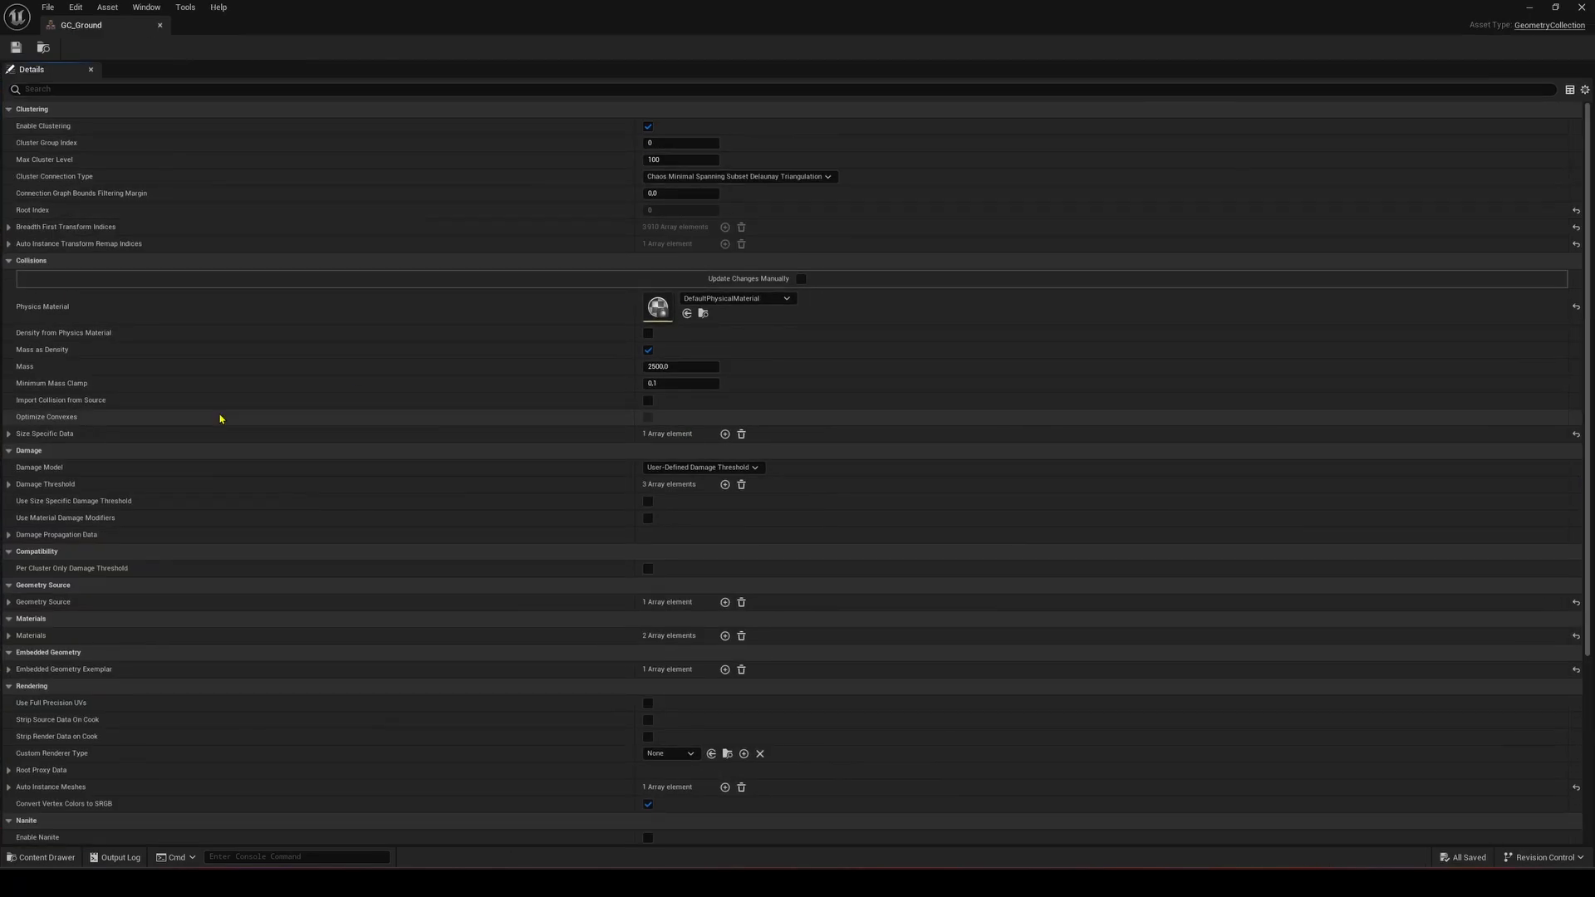
{"action": "scroll", "coordinate": [166, 428], "scroll_direction": "down", "scroll_amount": 3}
{"action": "left_click", "coordinate": [9, 550]}
{"action": "left_click", "coordinate": [20, 568]}
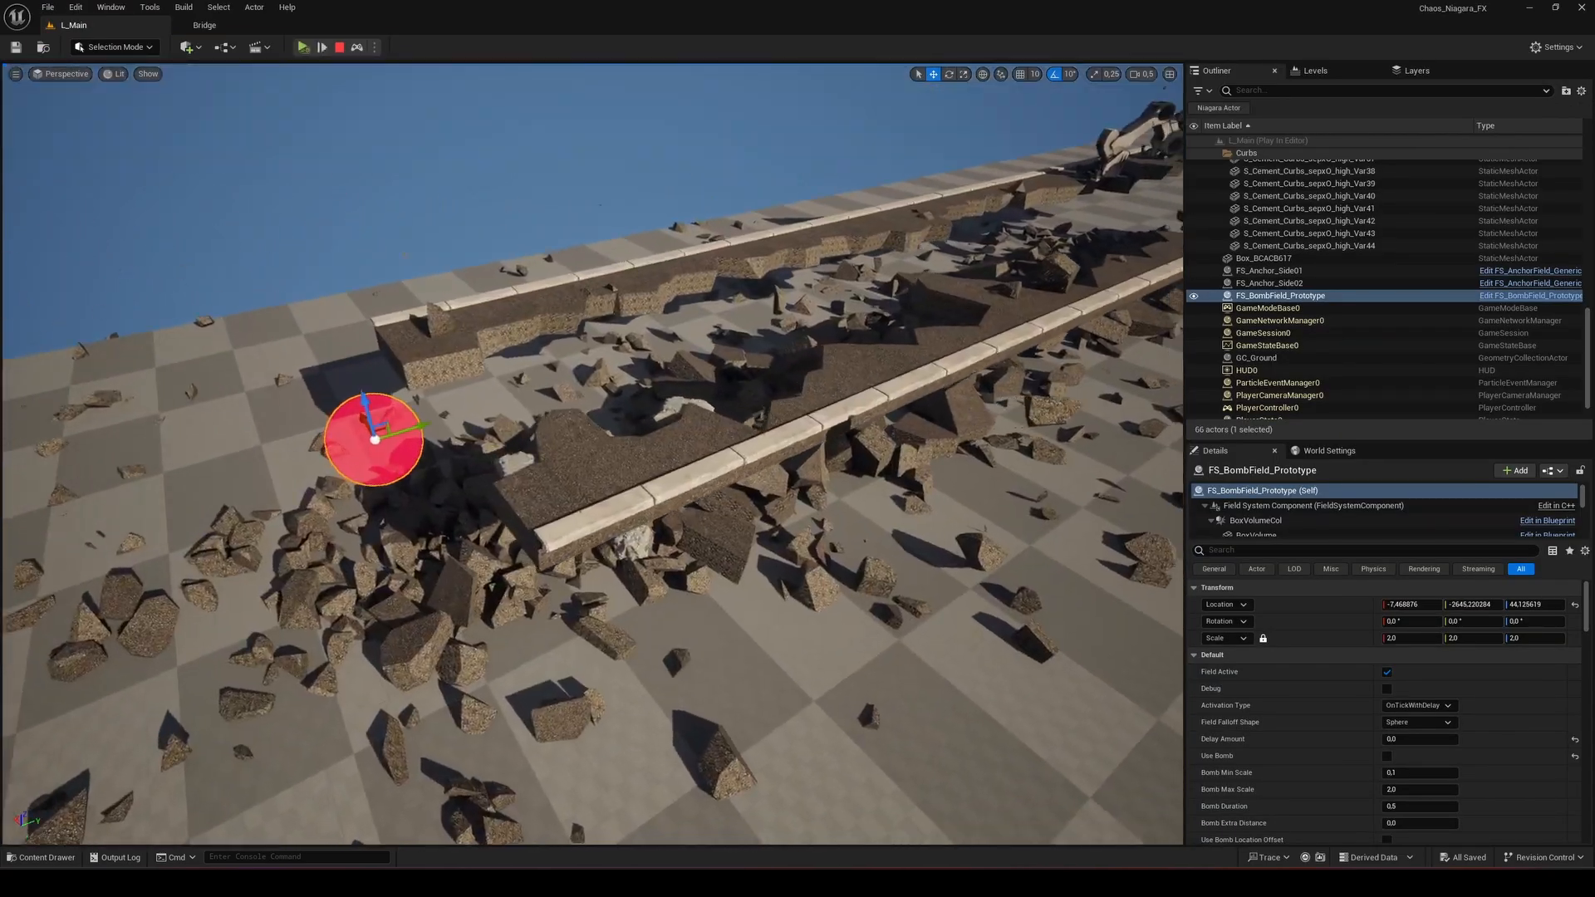
{"action": "right_click_drag", "start_coordinate": [499, 449], "coordinate": [830, 565]}
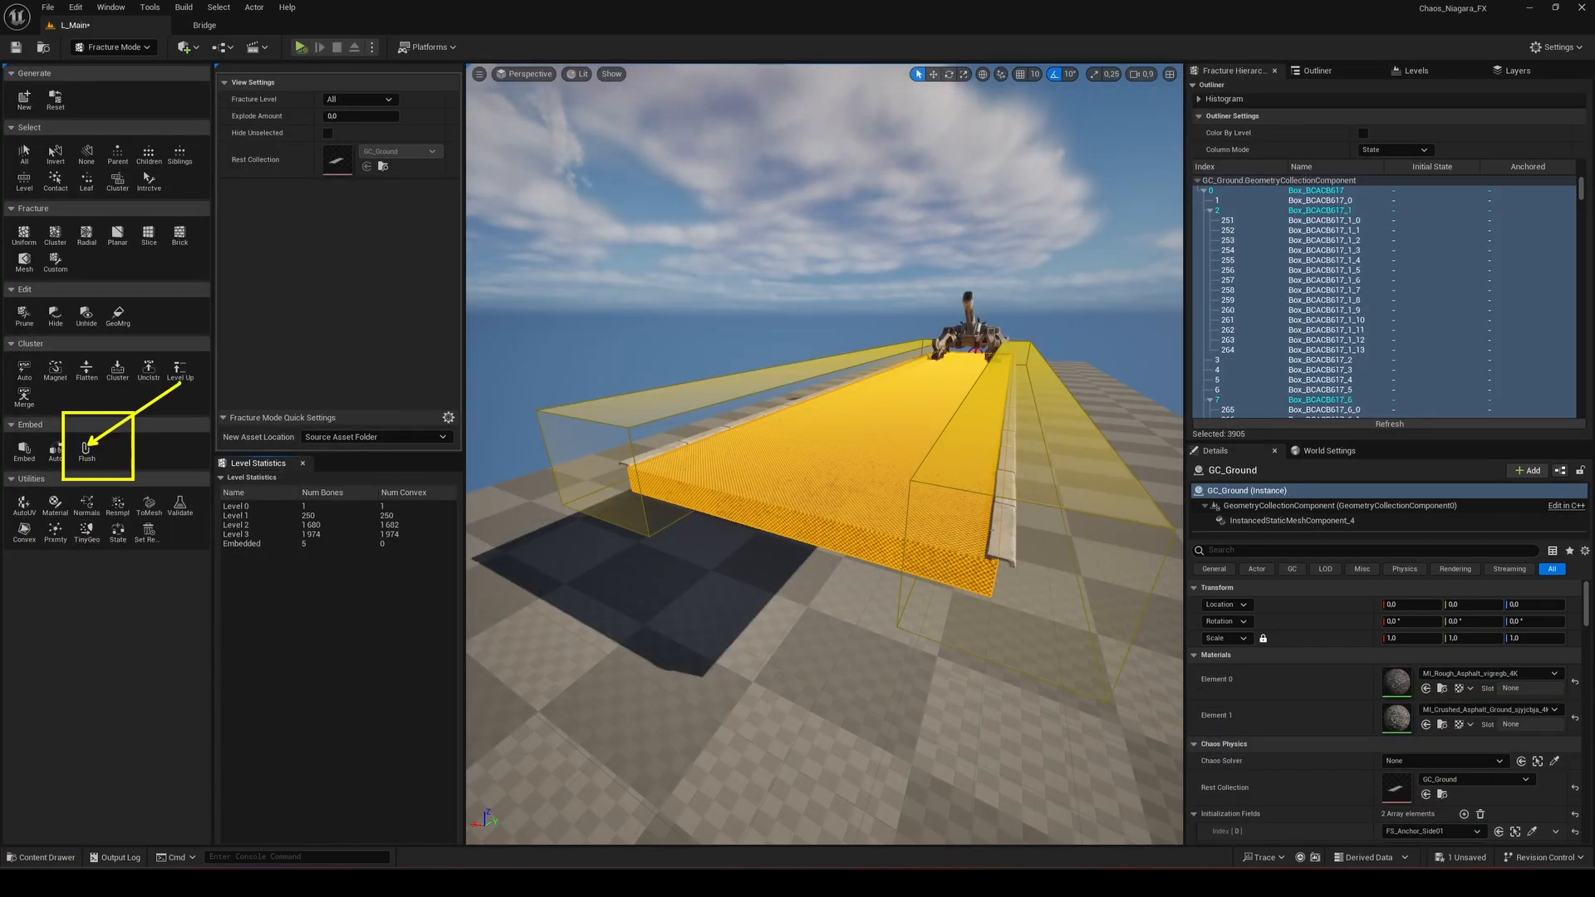
{"action": "left_click", "coordinate": [1310, 73]}
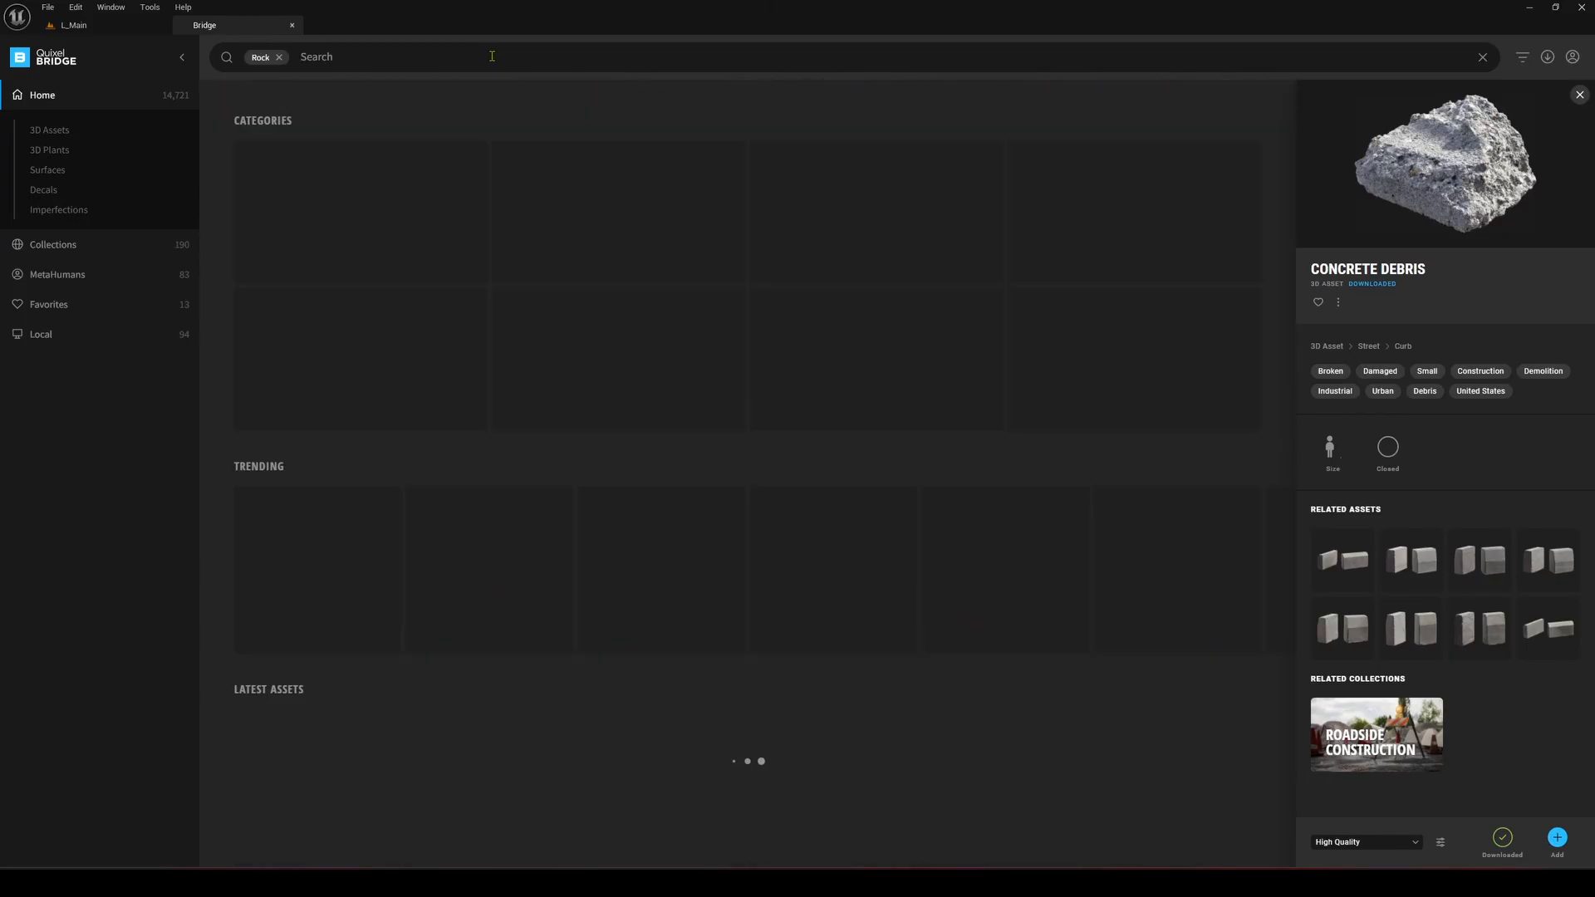
Choose sandstone rock in Bridge, arrange copies on the debris mesh and merge them with SM_SM_Emb_Debris into one static mesh.
{"action": "scroll", "coordinate": [763, 407], "scroll_direction": "down", "scroll_amount": 10}
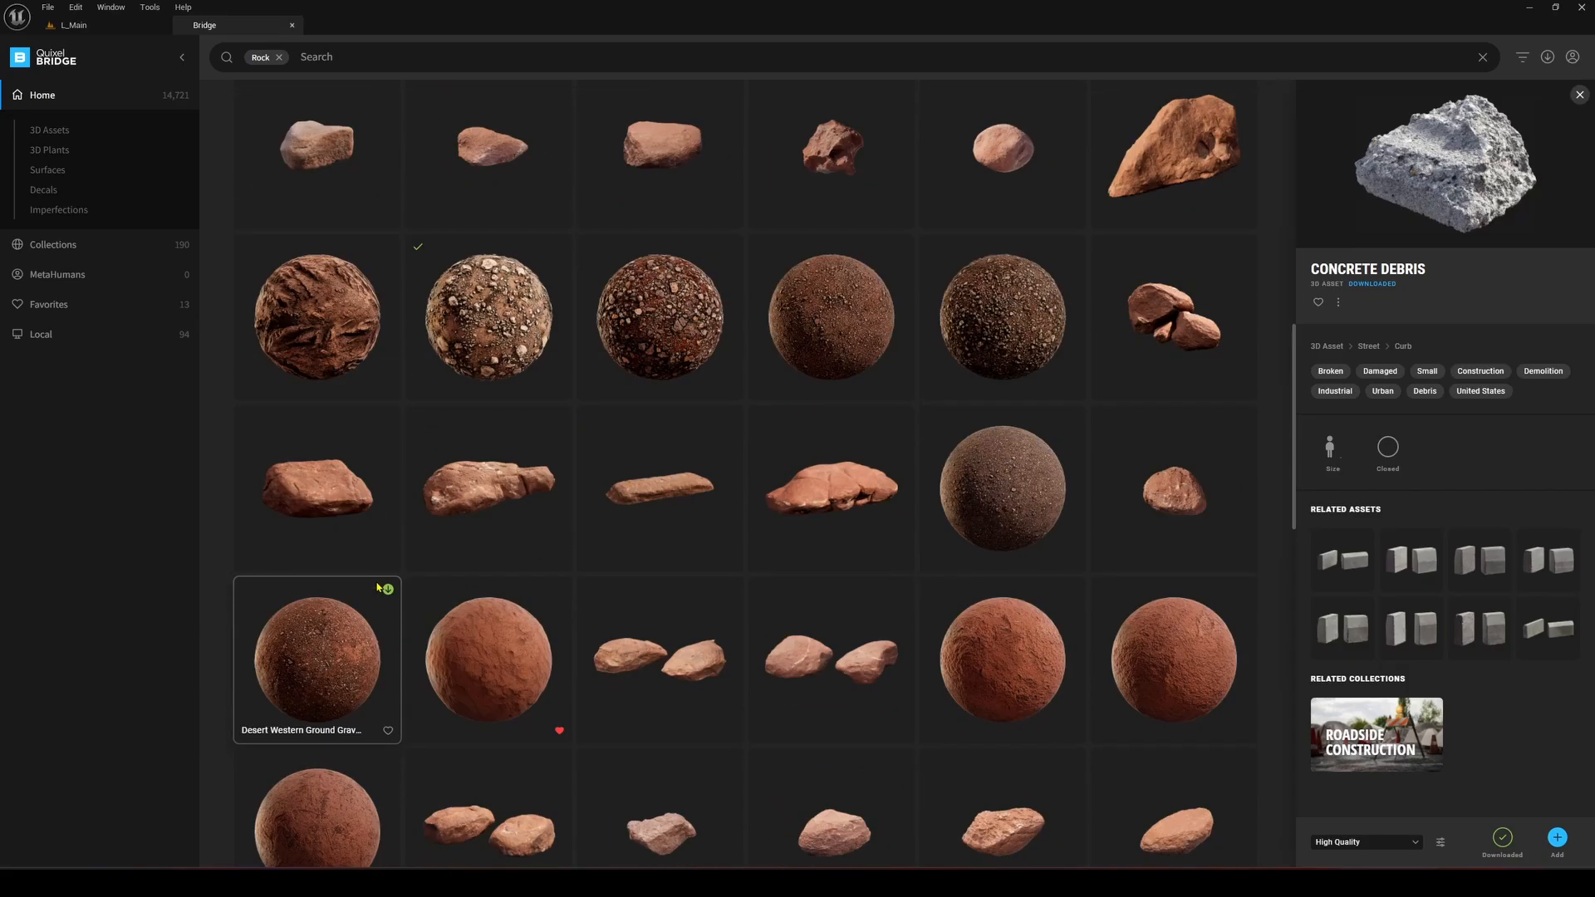
{"action": "scroll", "coordinate": [376, 587], "scroll_direction": "down", "scroll_amount": 5}
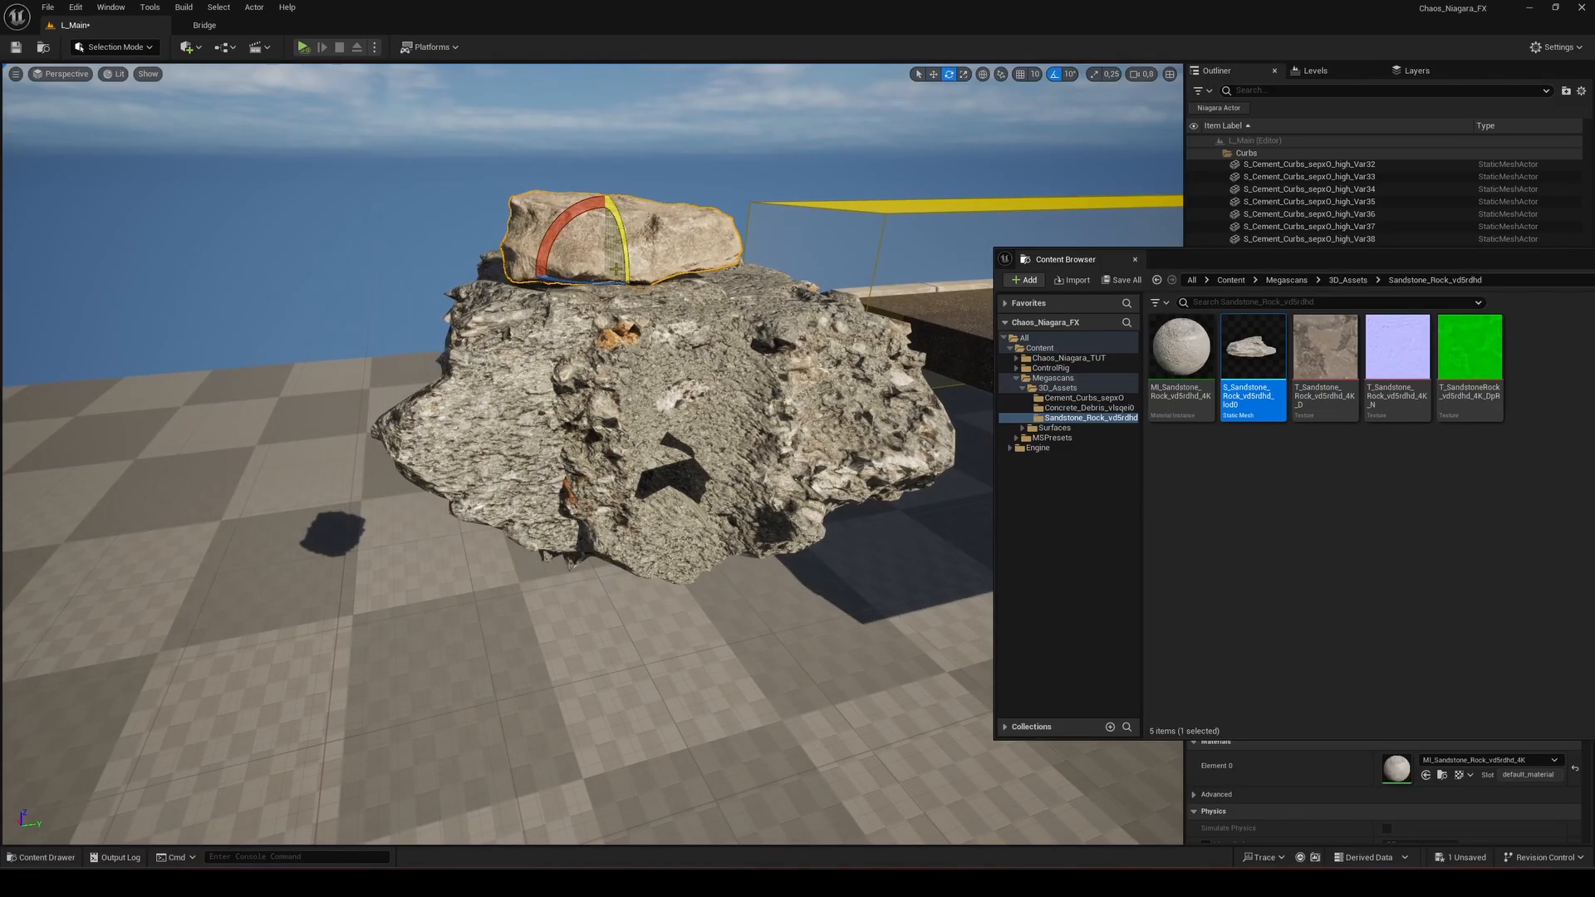
{"action": "left_click_drag", "start_coordinate": [665, 274], "coordinate": [565, 274]}
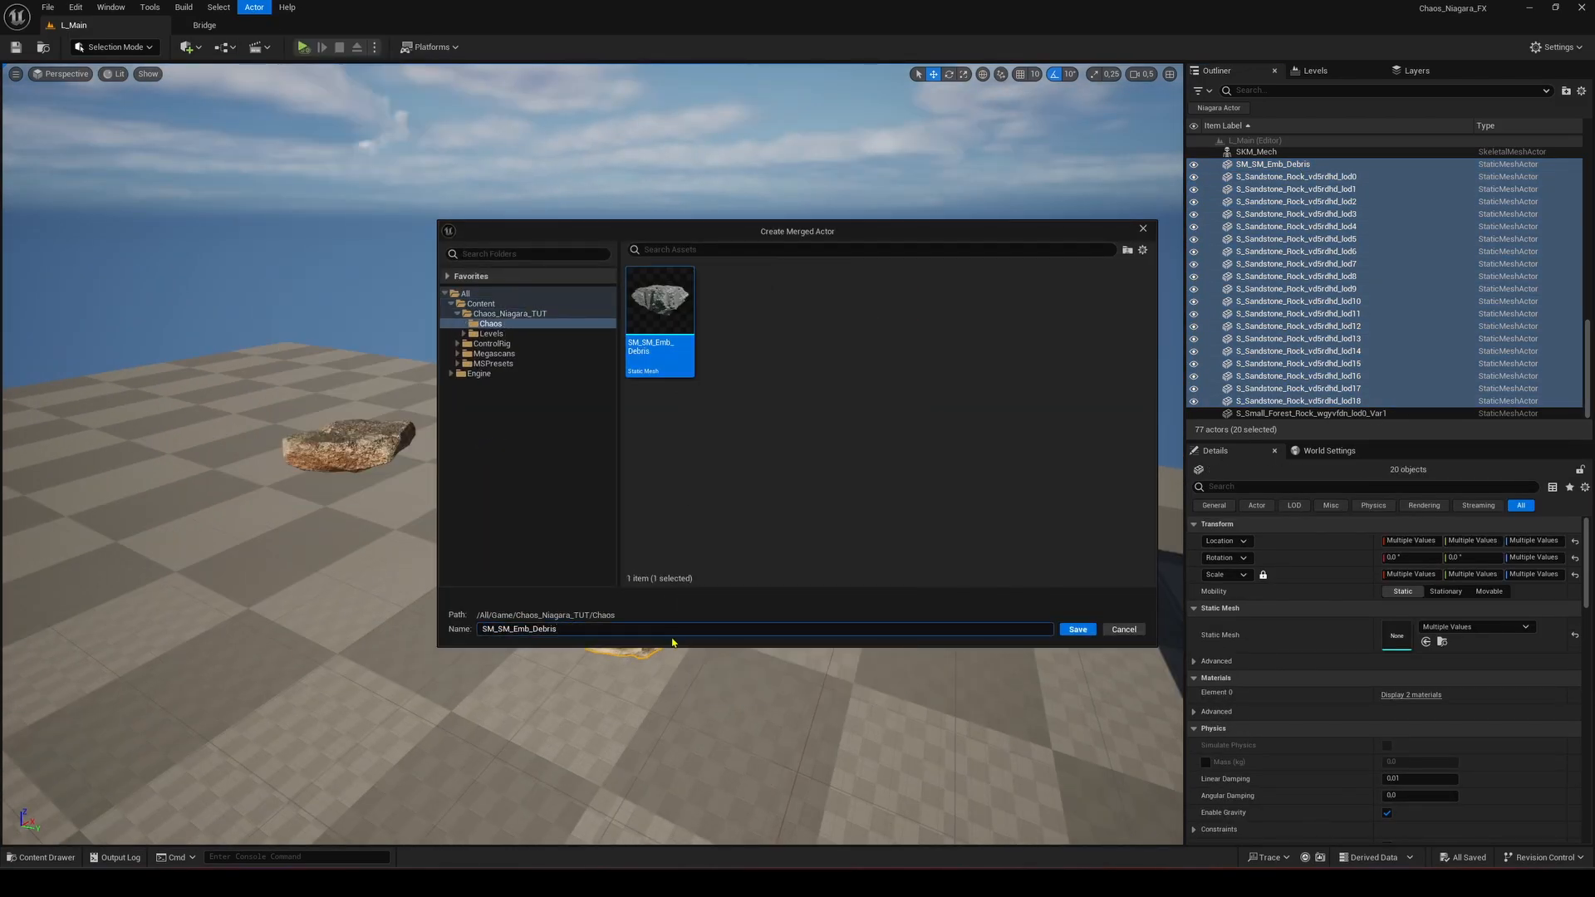
{"action": "key", "text": "Return"}
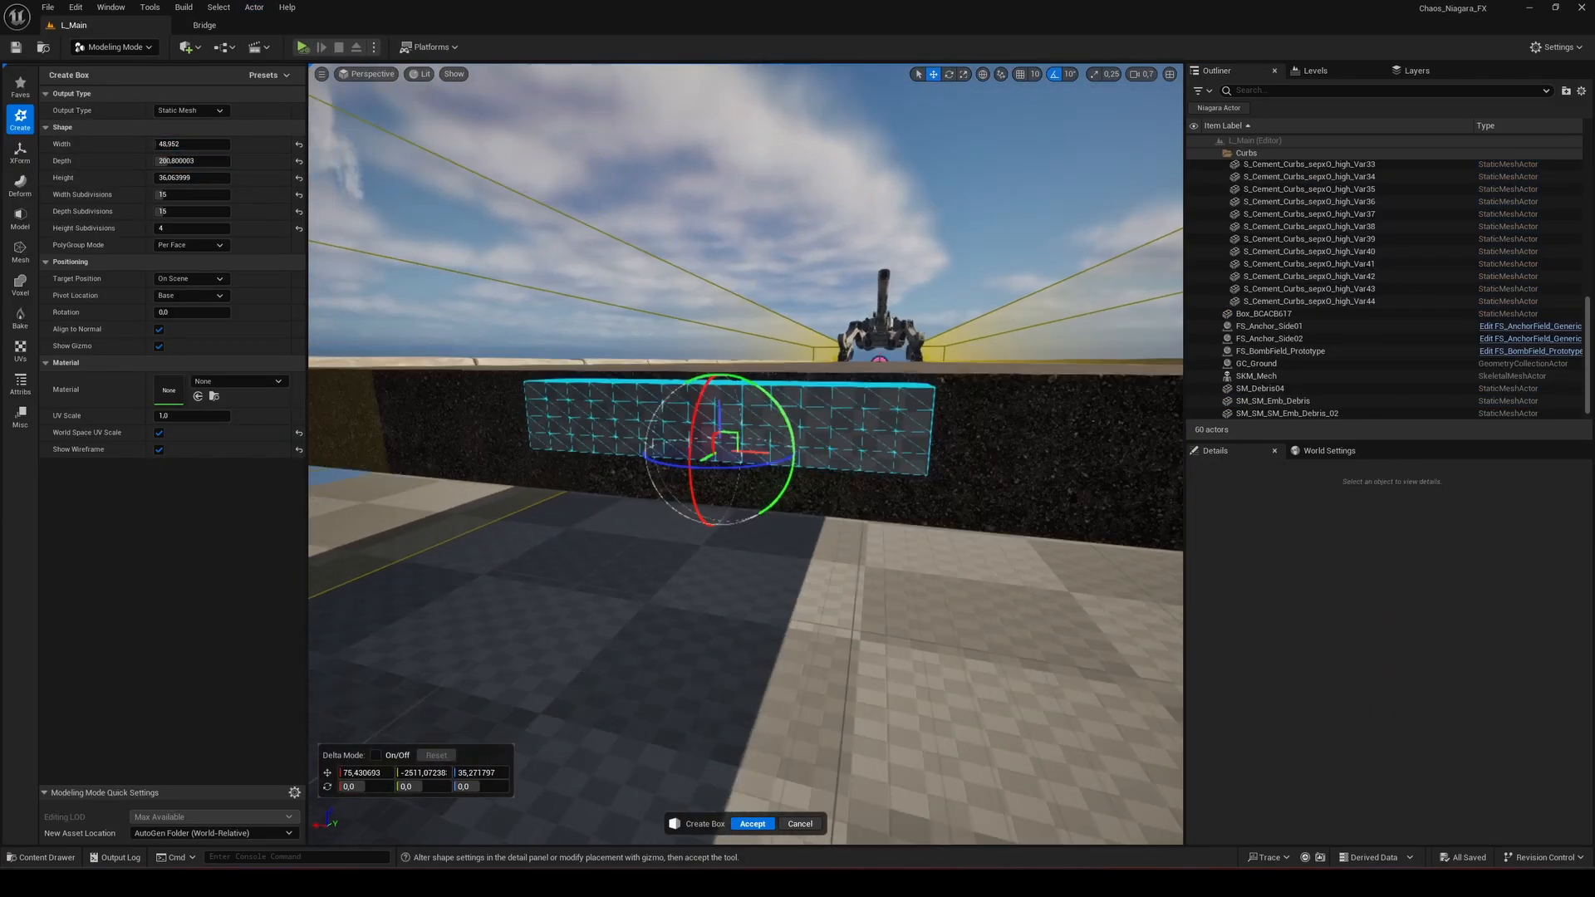
Adjust the depth of the subdivided box at the road's end and displace the box using the Texture2D Map type.
{"action": "left_click", "coordinate": [193, 160]}
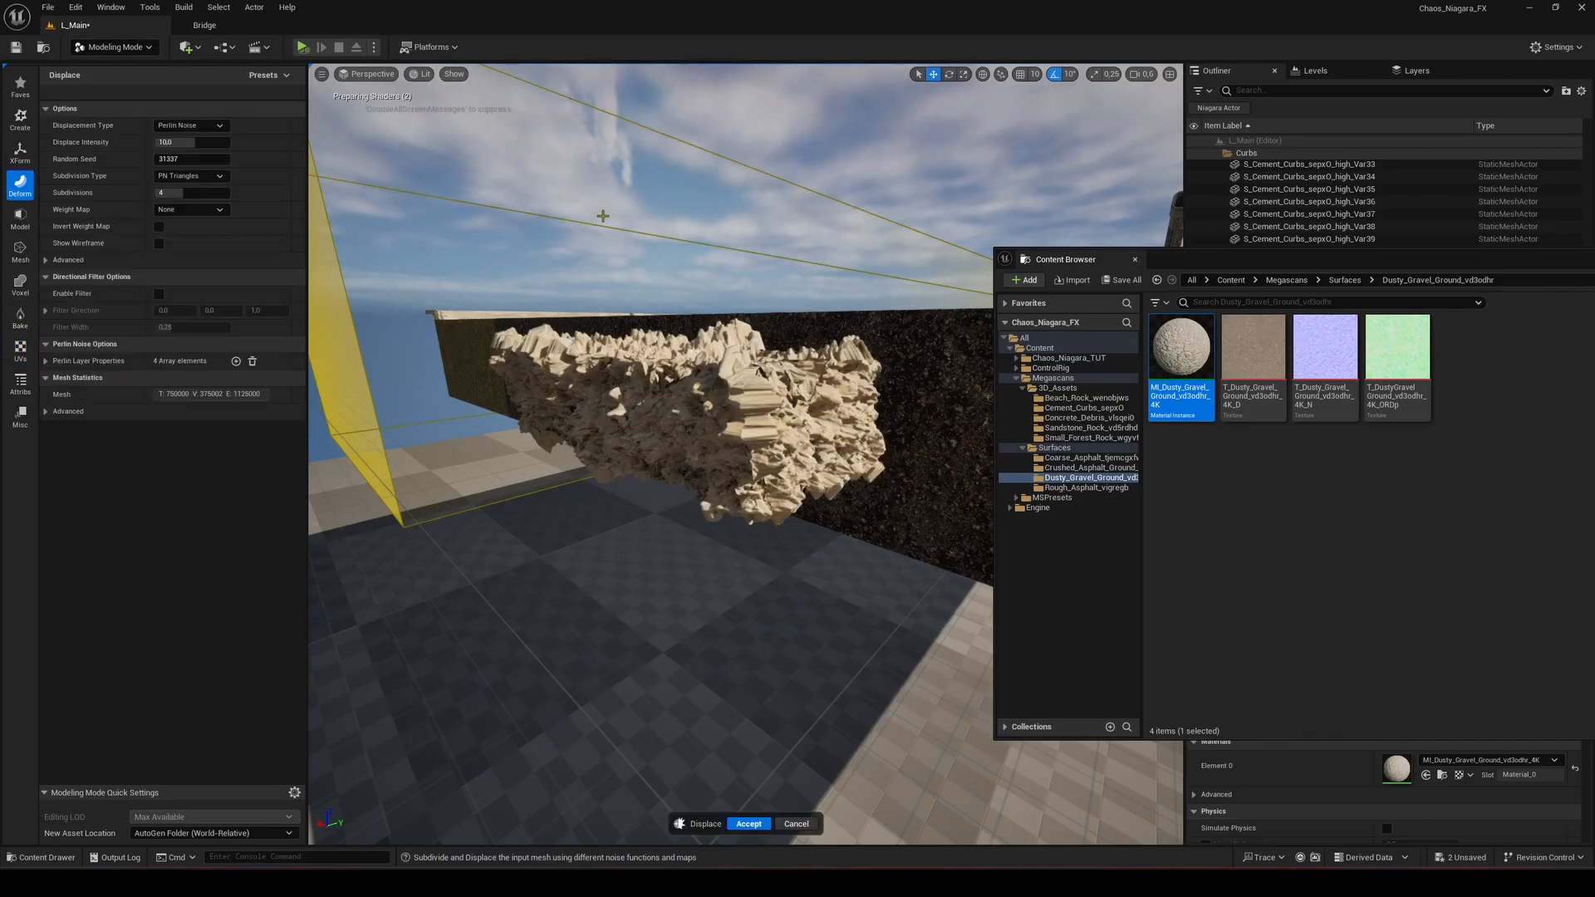
{"action": "left_click", "coordinate": [191, 125]}
{"action": "left_click", "coordinate": [187, 157]}
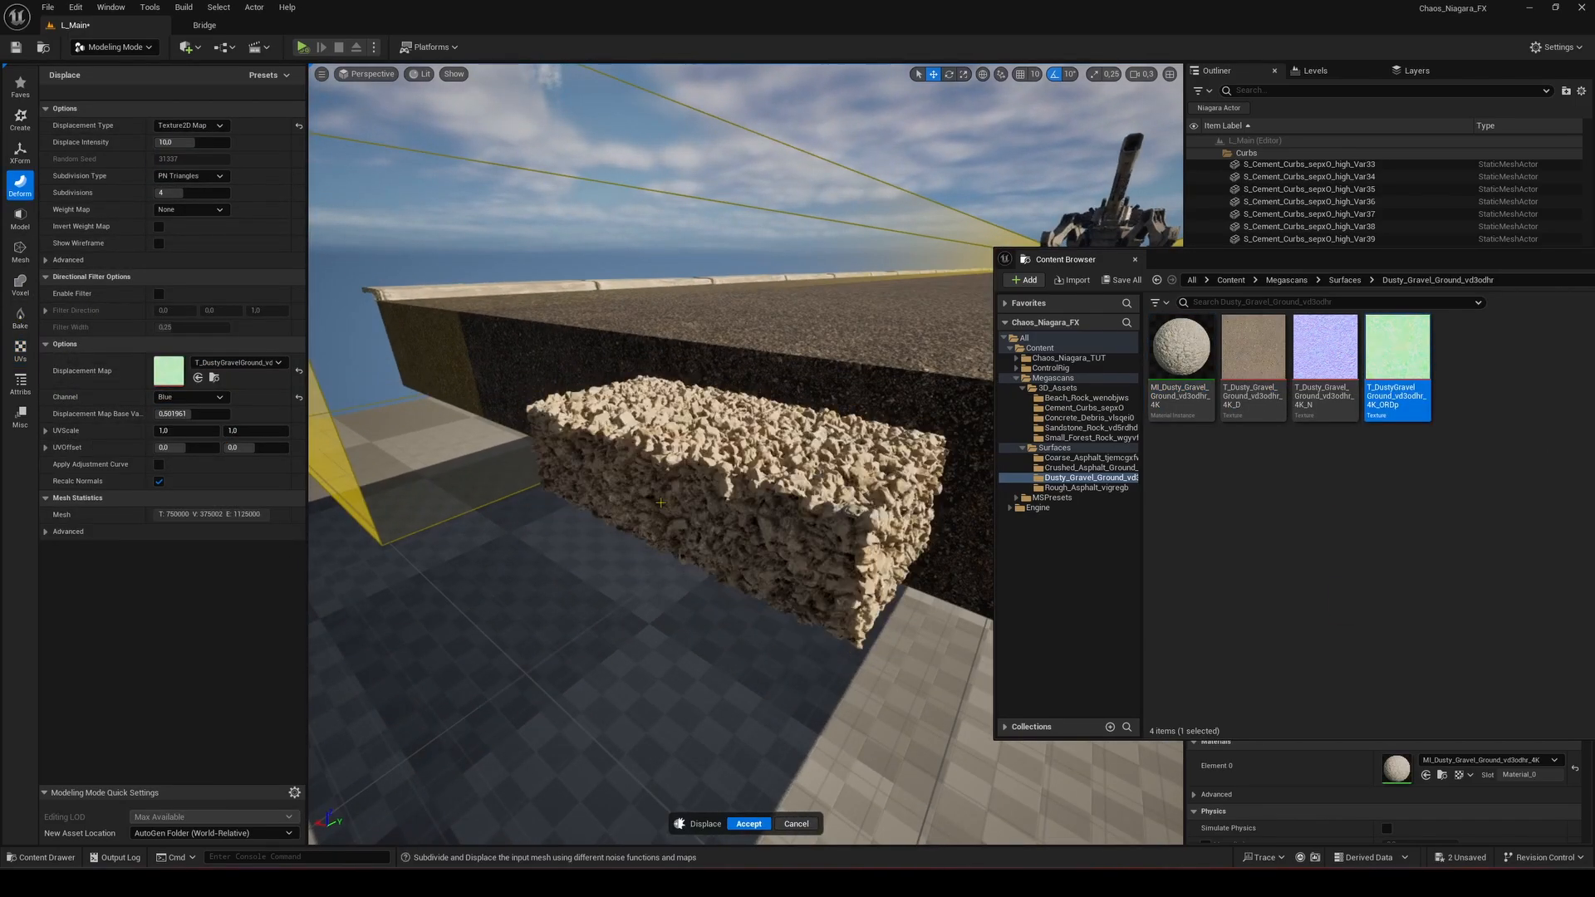
Set the Displace Intensity to 10, apply the displacement to the gravel box and save the level.
{"action": "right_click_drag", "start_coordinate": [660, 502], "coordinate": [615, 482]}
{"action": "left_click", "coordinate": [192, 143]}
{"action": "type", "text": "5"}
{"action": "key", "text": "Return"}
{"action": "type", "text": "10"}
{"action": "key", "text": "Return"}
{"action": "left_click", "coordinate": [748, 824]}
{"action": "key", "text": "shift+1"}
{"action": "key", "text": "ctrl+s"}
Inspect the displaced gravel box in wireframe, return to Lit shading and open the dusty gravel material instance.
{"action": "key", "text": "alt+2"}
{"action": "left_click", "coordinate": [128, 73]}
{"action": "left_click", "coordinate": [142, 117]}
{"action": "left_click_drag", "start_coordinate": [502, 468], "coordinate": [540, 461]}
{"action": "right_click_drag", "start_coordinate": [615, 482], "coordinate": [532, 465]}
{"action": "double_click", "coordinate": [1180, 345]}
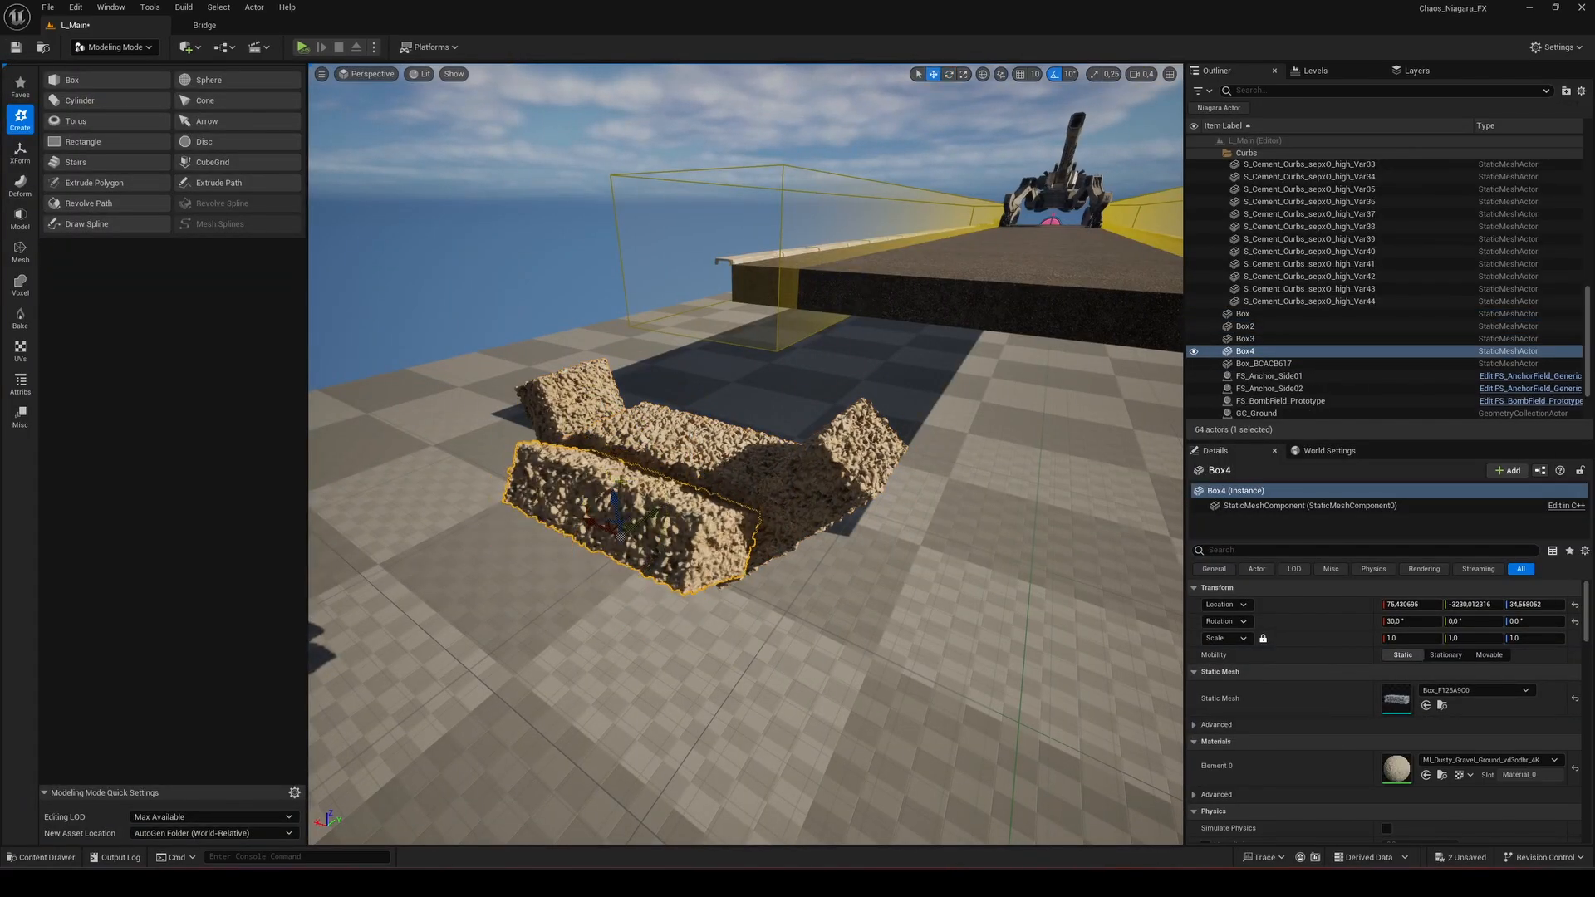
Cut the displaced gravel box with a Mesh Boolean set to Difference A - B, writing to the first input object.
{"action": "right_click_drag", "start_coordinate": [621, 515], "coordinate": [581, 532]}
{"action": "left_click_drag", "start_coordinate": [607, 433], "coordinate": [648, 440], "text": "alt"}
{"action": "mouse_move", "coordinate": [648, 465]}
{"action": "right_mouse_down"}
{"action": "mouse_move", "coordinate": [614, 481]}
{"action": "mouse_move", "coordinate": [664, 465]}
{"action": "right_mouse_up"}
{"action": "left_click_drag", "start_coordinate": [930, 573], "coordinate": [943, 581]}
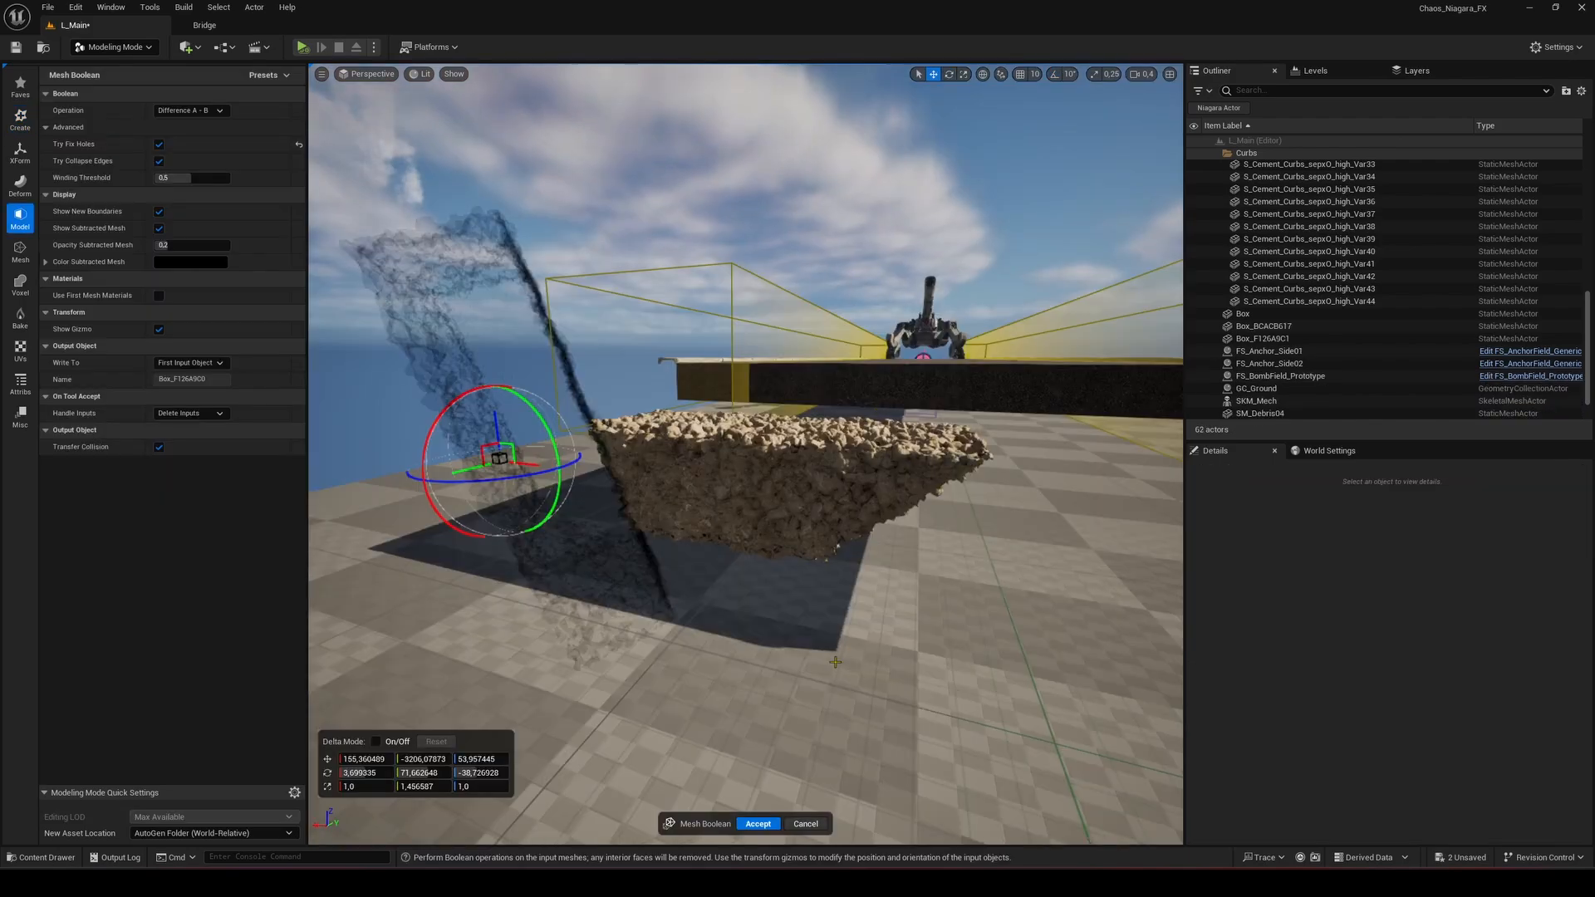
{"action": "left_click", "coordinate": [758, 824]}
{"action": "mouse_move", "coordinate": [748, 531]}
{"action": "right_mouse_down"}
{"action": "mouse_move", "coordinate": [814, 565]}
{"action": "mouse_move", "coordinate": [764, 532]}
{"action": "right_mouse_up"}
{"action": "left_click", "coordinate": [769, 516]}
Switch to Selection Mode and focus on the embedded debris mesh placed in the fractured road.
{"action": "key", "text": "shift+1"}
{"action": "key", "text": "ctrl+space"}
{"action": "left_click", "coordinate": [438, 555]}
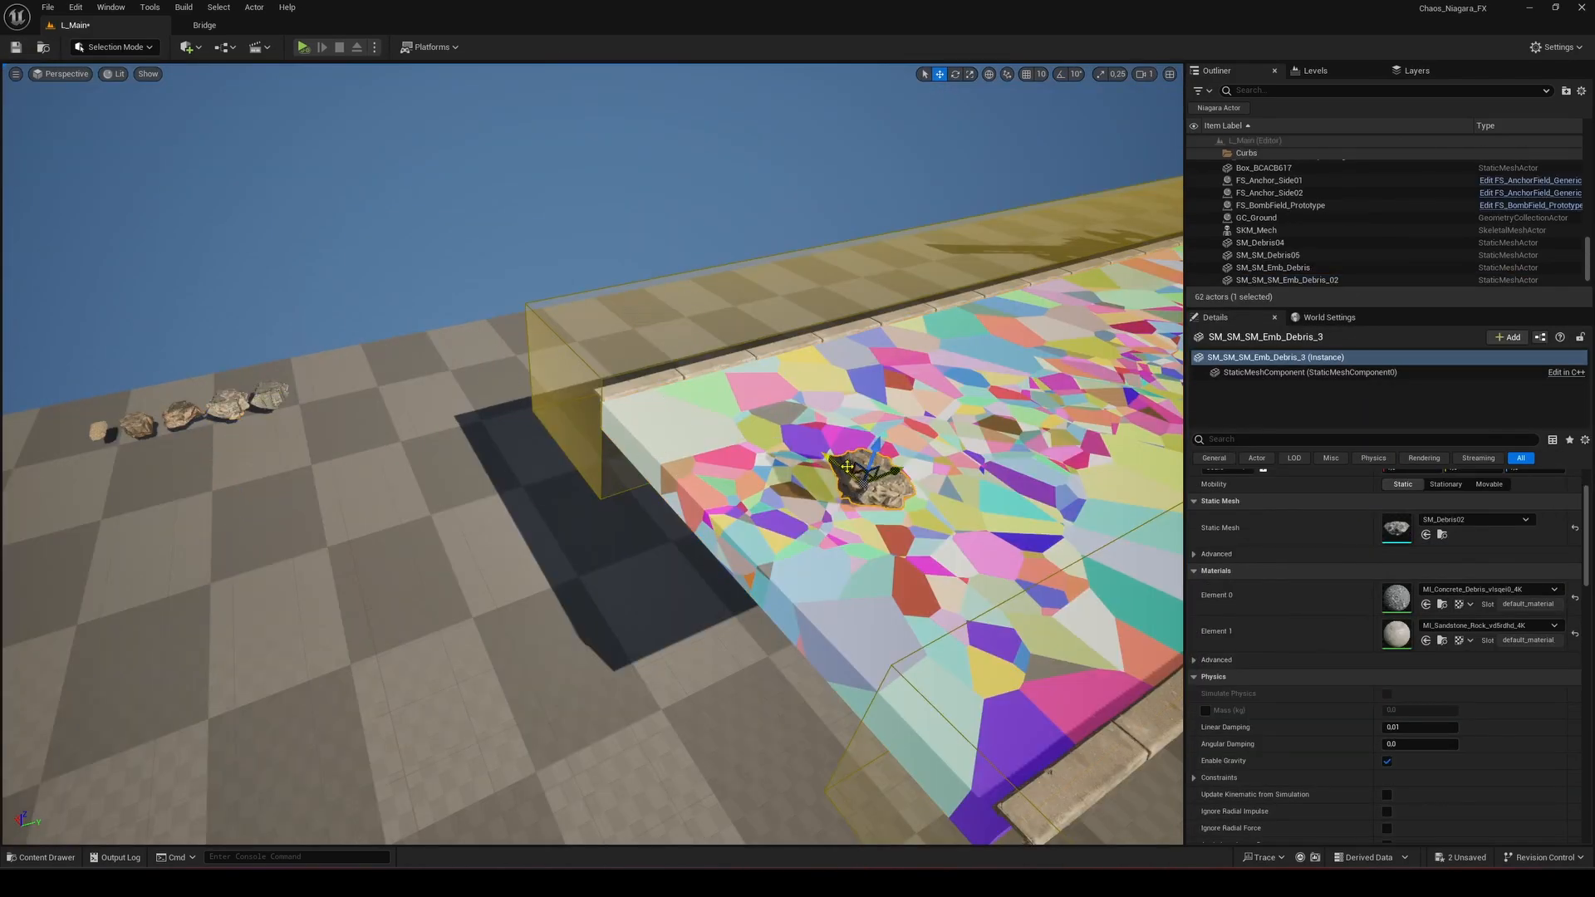
{"action": "key", "text": "f"}
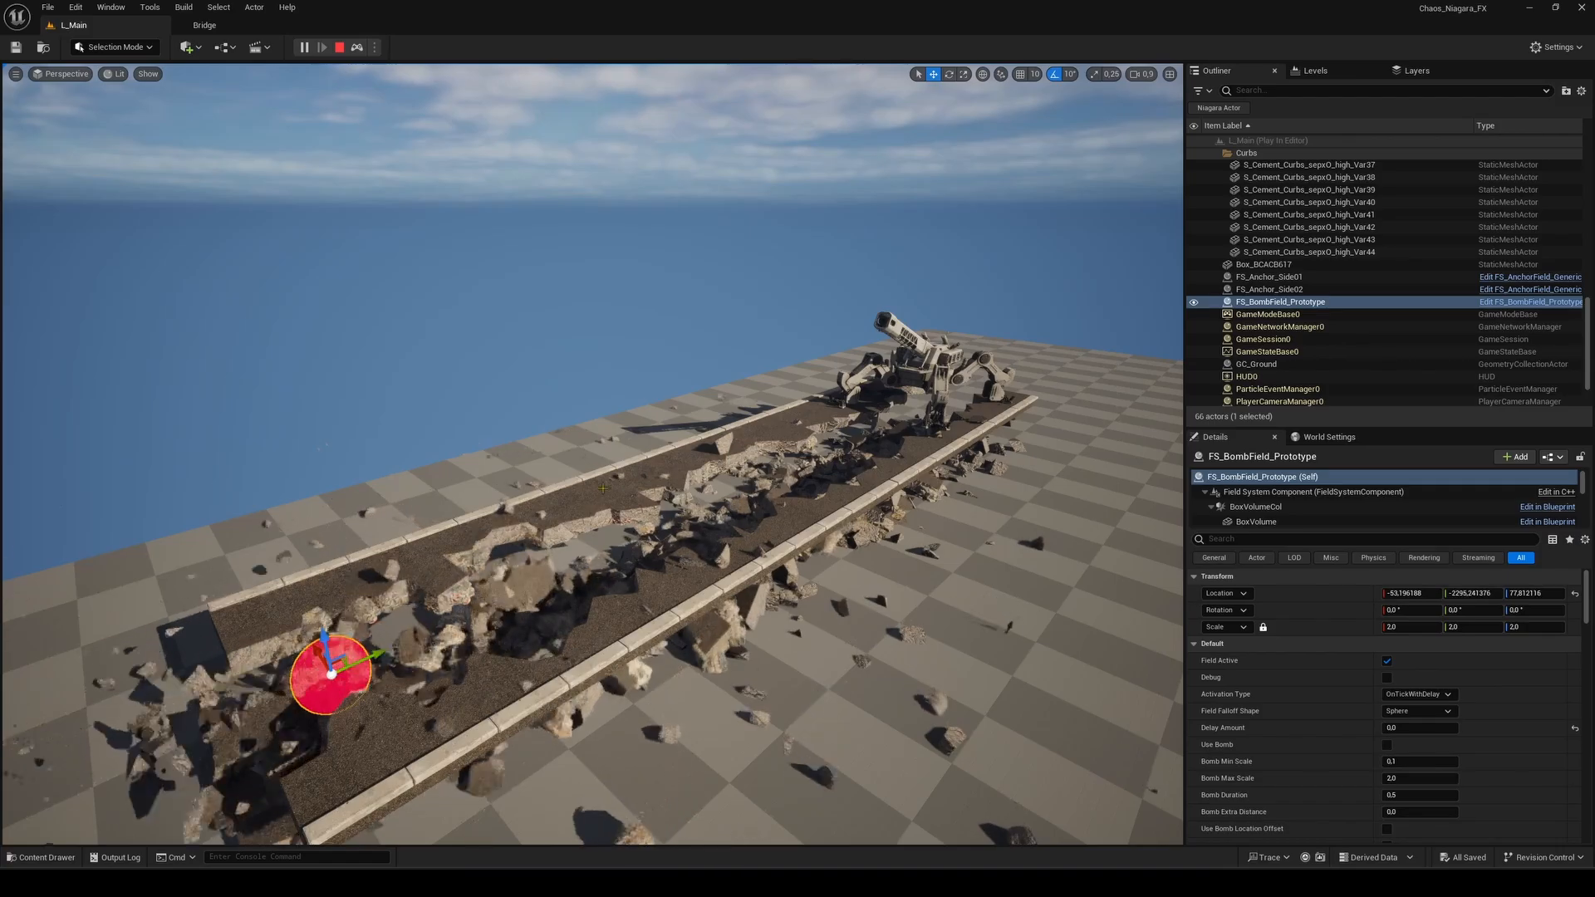
Examine the road destruction, flying debris and embedded rocks around the mech during the simulation.
{"action": "key", "text": "w"}
{"action": "right_click_drag", "start_coordinate": [603, 488], "coordinate": [509, 488]}
{"action": "key", "text": "w"}
{"action": "key", "text": "s"}
{"action": "key", "text": "s"}
{"action": "key", "text": "a"}
{"action": "key", "text": "a"}
{"action": "key", "text": "w"}
{"action": "key", "text": "s"}
{"action": "key", "text": "w"}
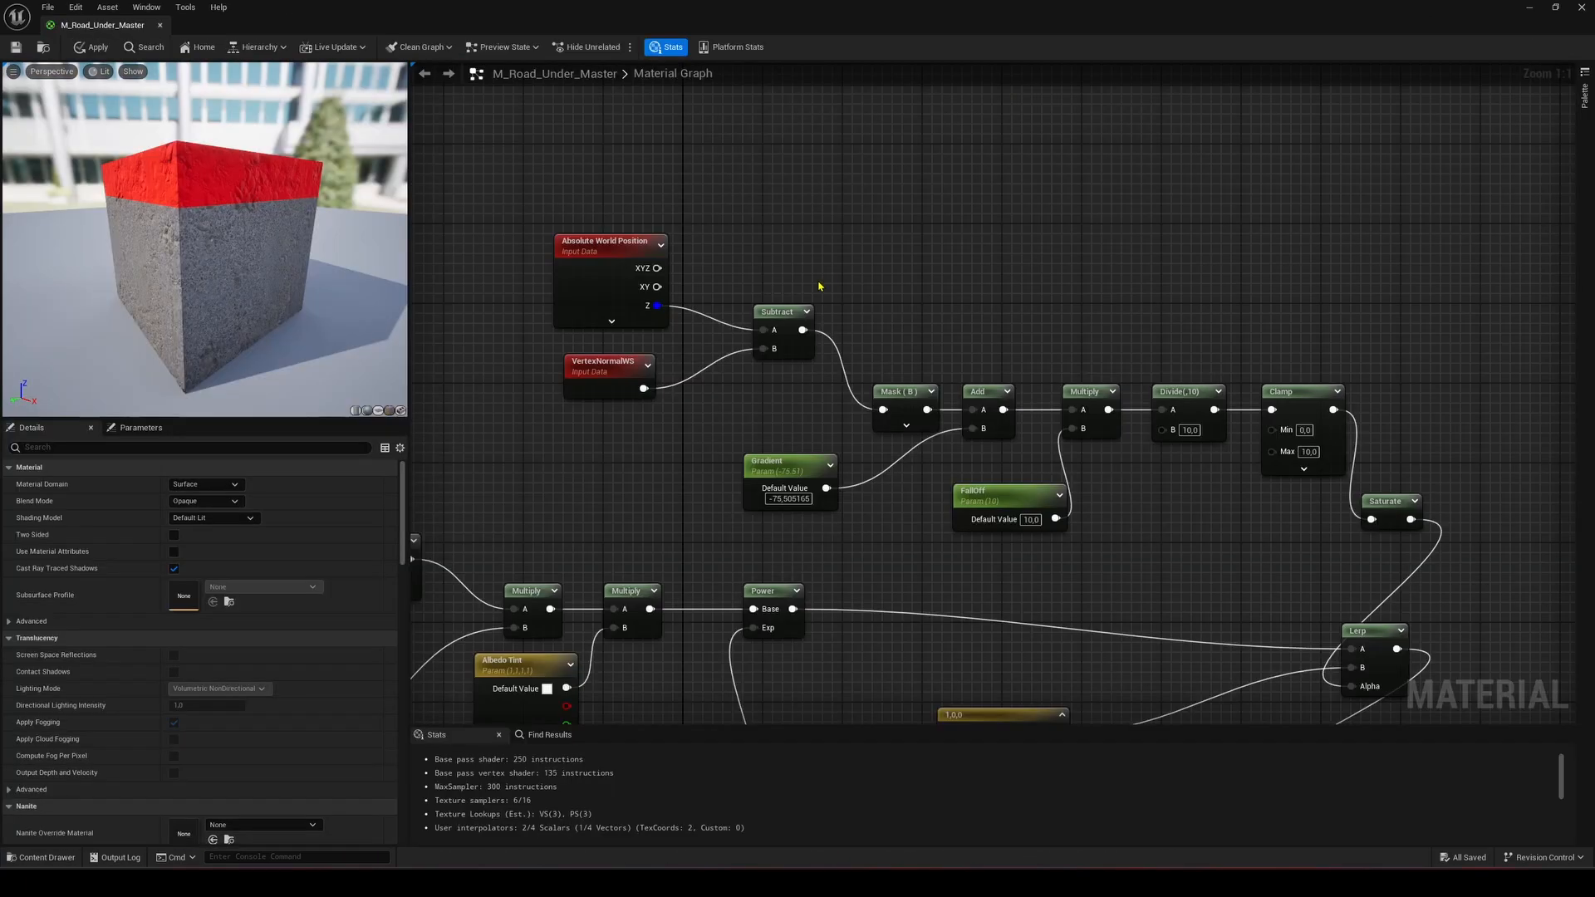
Inspect the world-position gradient nodes in M_Road_Under_Master and adjust the Gradient parameter's default value.
{"action": "right_click_drag", "start_coordinate": [819, 299], "coordinate": [898, 424]}
{"action": "scroll", "coordinate": [898, 424], "scroll_direction": "down", "scroll_amount": 1}
{"action": "left_click", "coordinate": [747, 391]}
{"action": "scroll", "coordinate": [730, 388], "scroll_direction": "down", "scroll_amount": 1}
{"action": "right_click_drag", "start_coordinate": [730, 388], "coordinate": [789, 385]}
{"action": "scroll", "coordinate": [789, 385], "scroll_direction": "up", "scroll_amount": 1}
{"action": "left_click", "coordinate": [769, 404]}
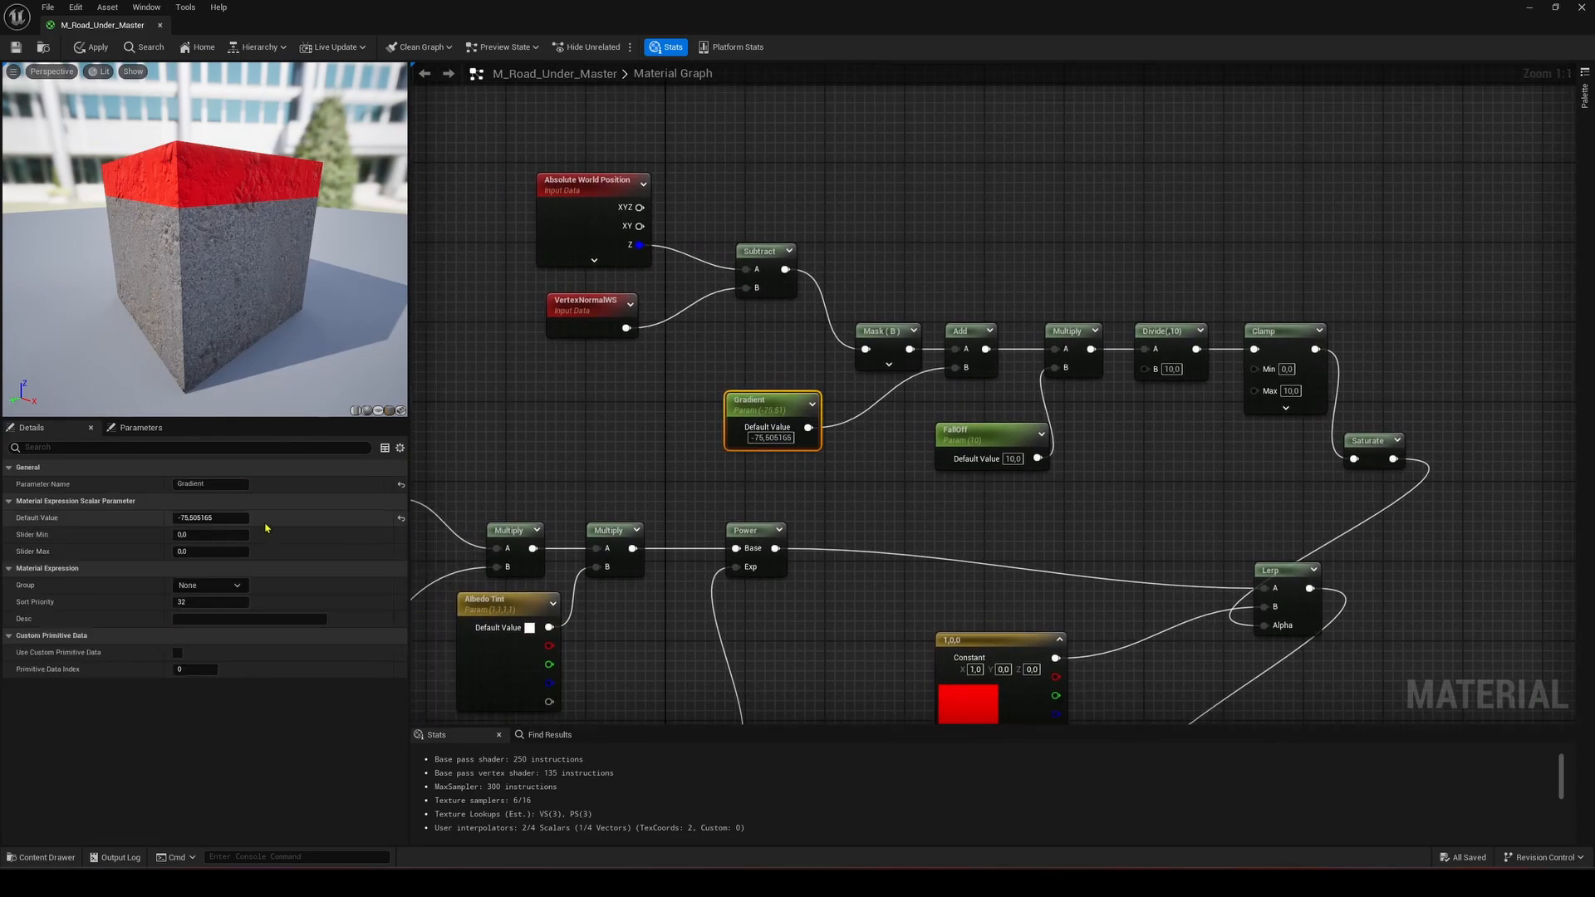
{"action": "left_click_drag", "start_coordinate": [233, 518], "coordinate": [255, 532]}
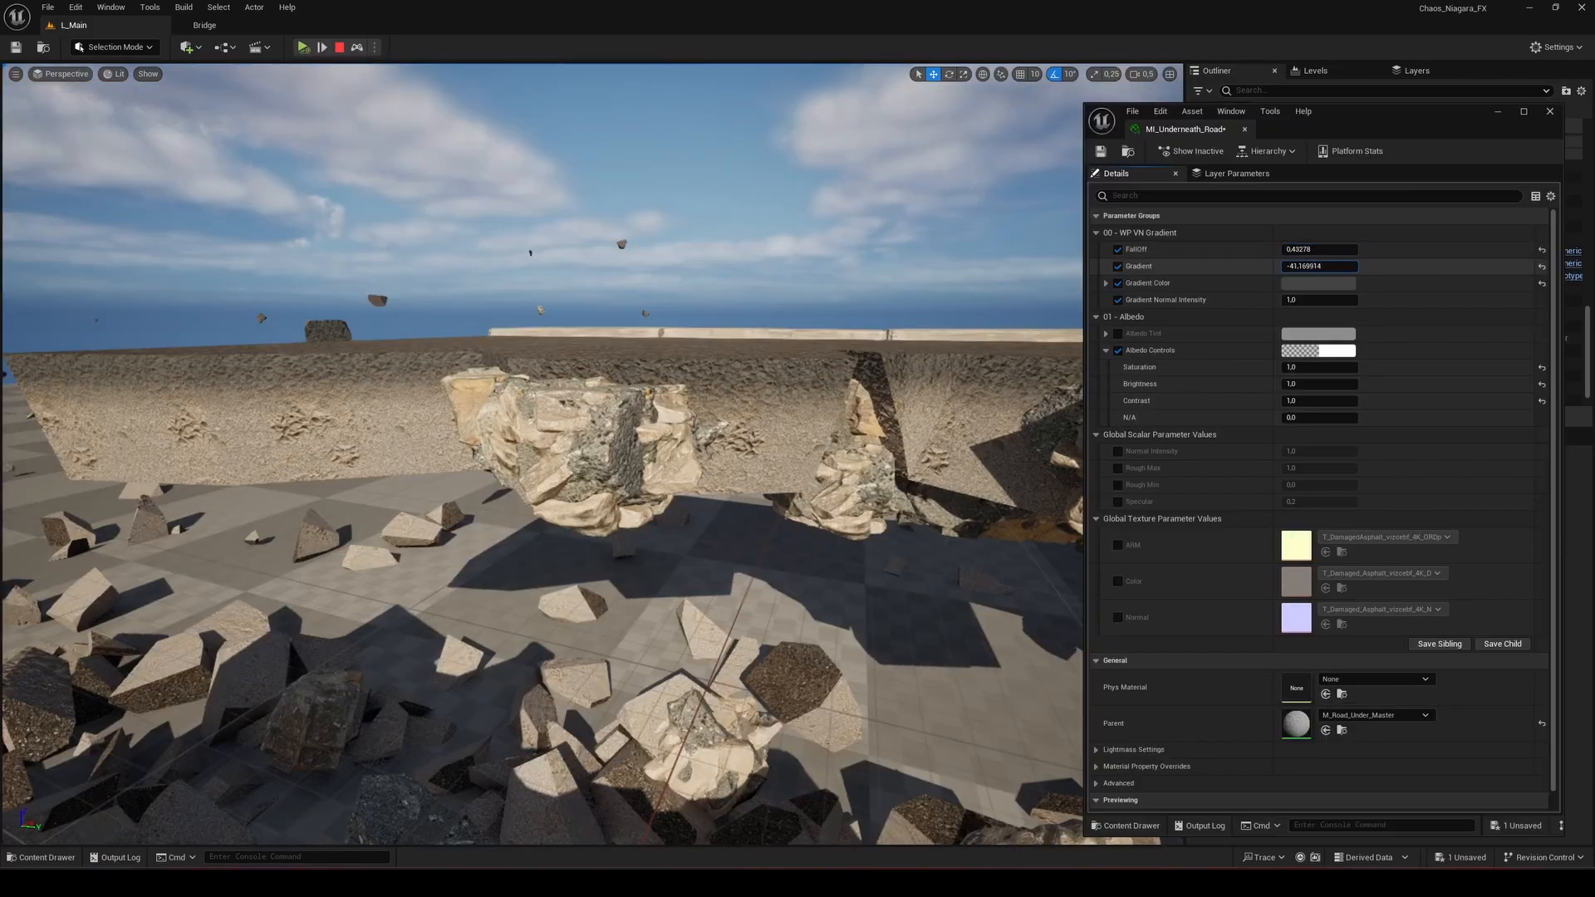
Set the Gradient parameter of MI_Underneath_Road to about -34.78 while checking the broken road's underside.
{"action": "left_click_drag", "start_coordinate": [1319, 267], "coordinate": [1316, 267]}
{"action": "right_click_drag", "start_coordinate": [581, 432], "coordinate": [532, 422]}
{"action": "left_click_drag", "start_coordinate": [1319, 267], "coordinate": [1332, 266]}
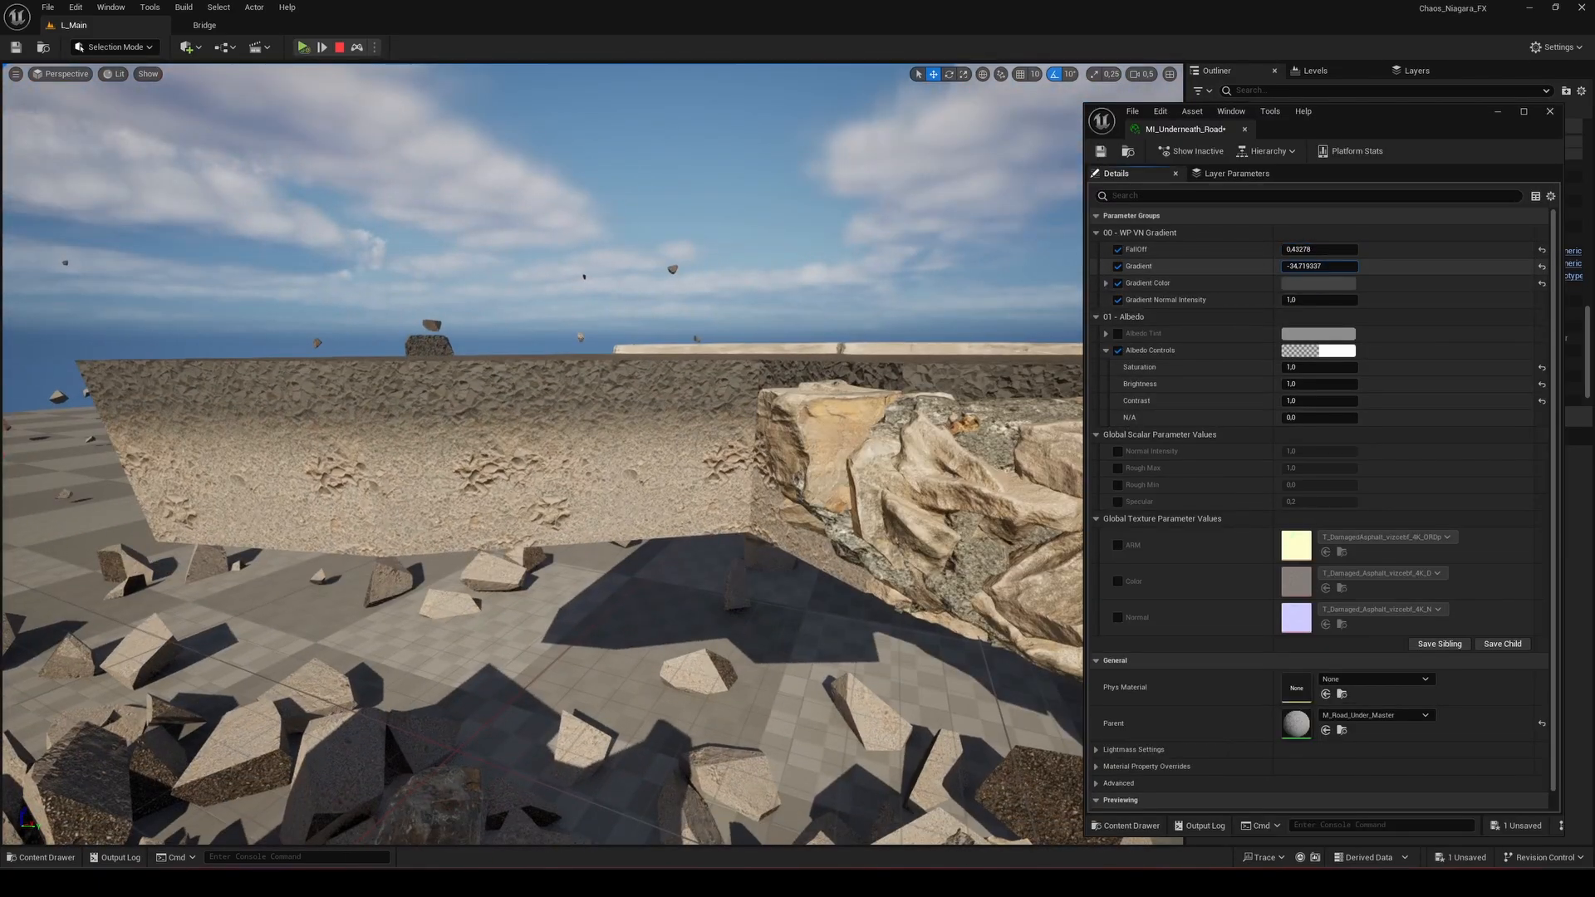
{"action": "left_click", "coordinate": [1309, 335]}
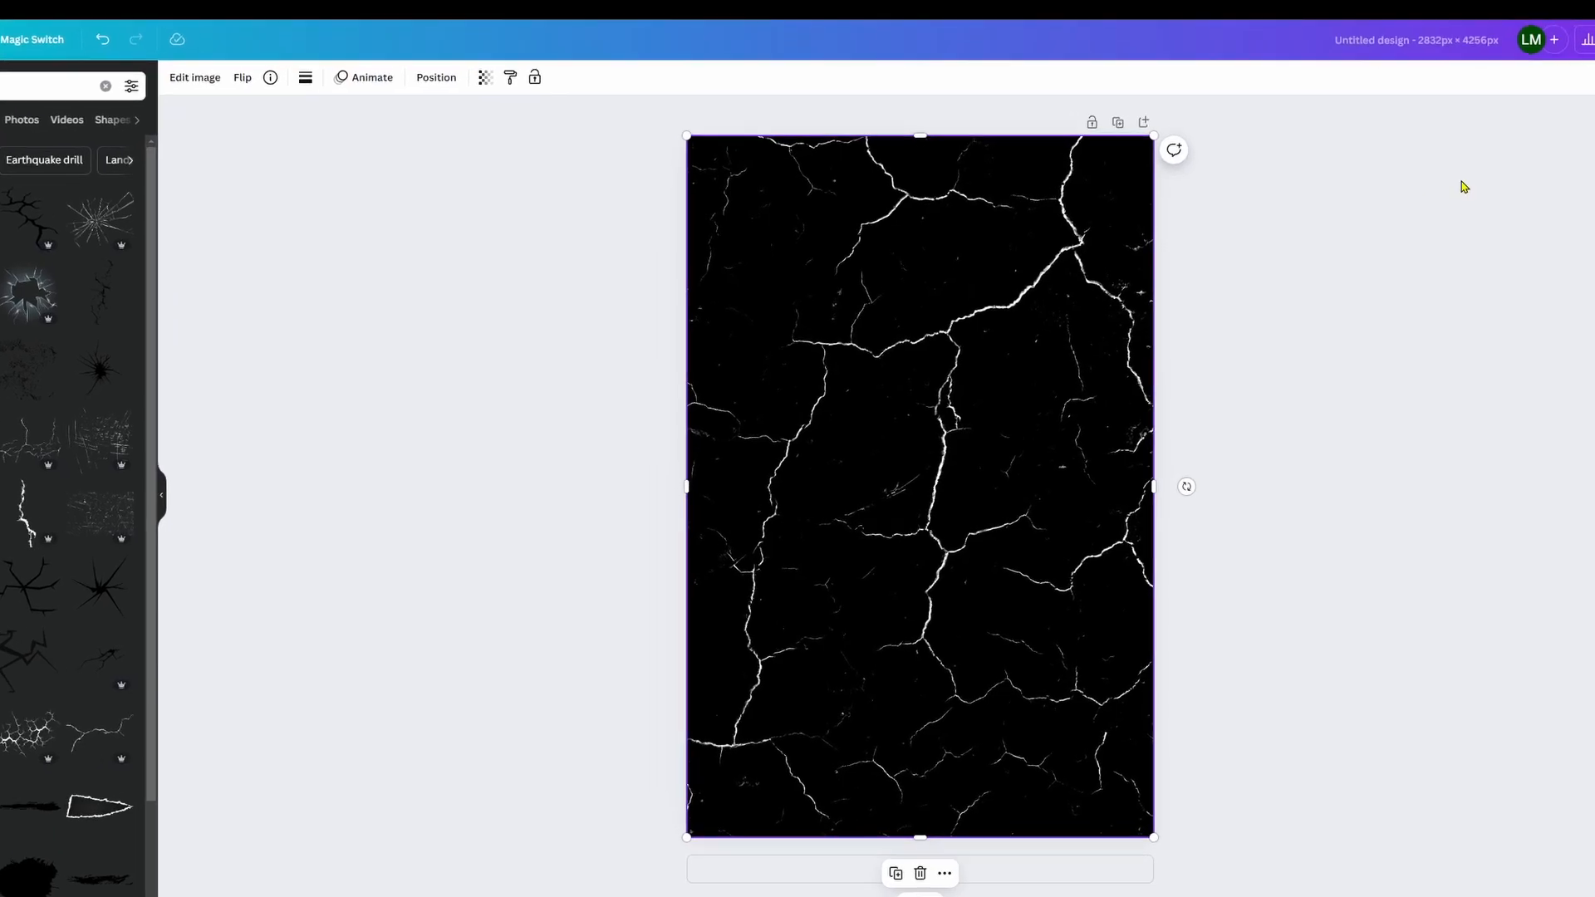
Switch to Canva and download the black-and-white crack mask image.
{"action": "left_click", "coordinate": [1592, 40]}
{"action": "left_click", "coordinate": [1487, 419]}
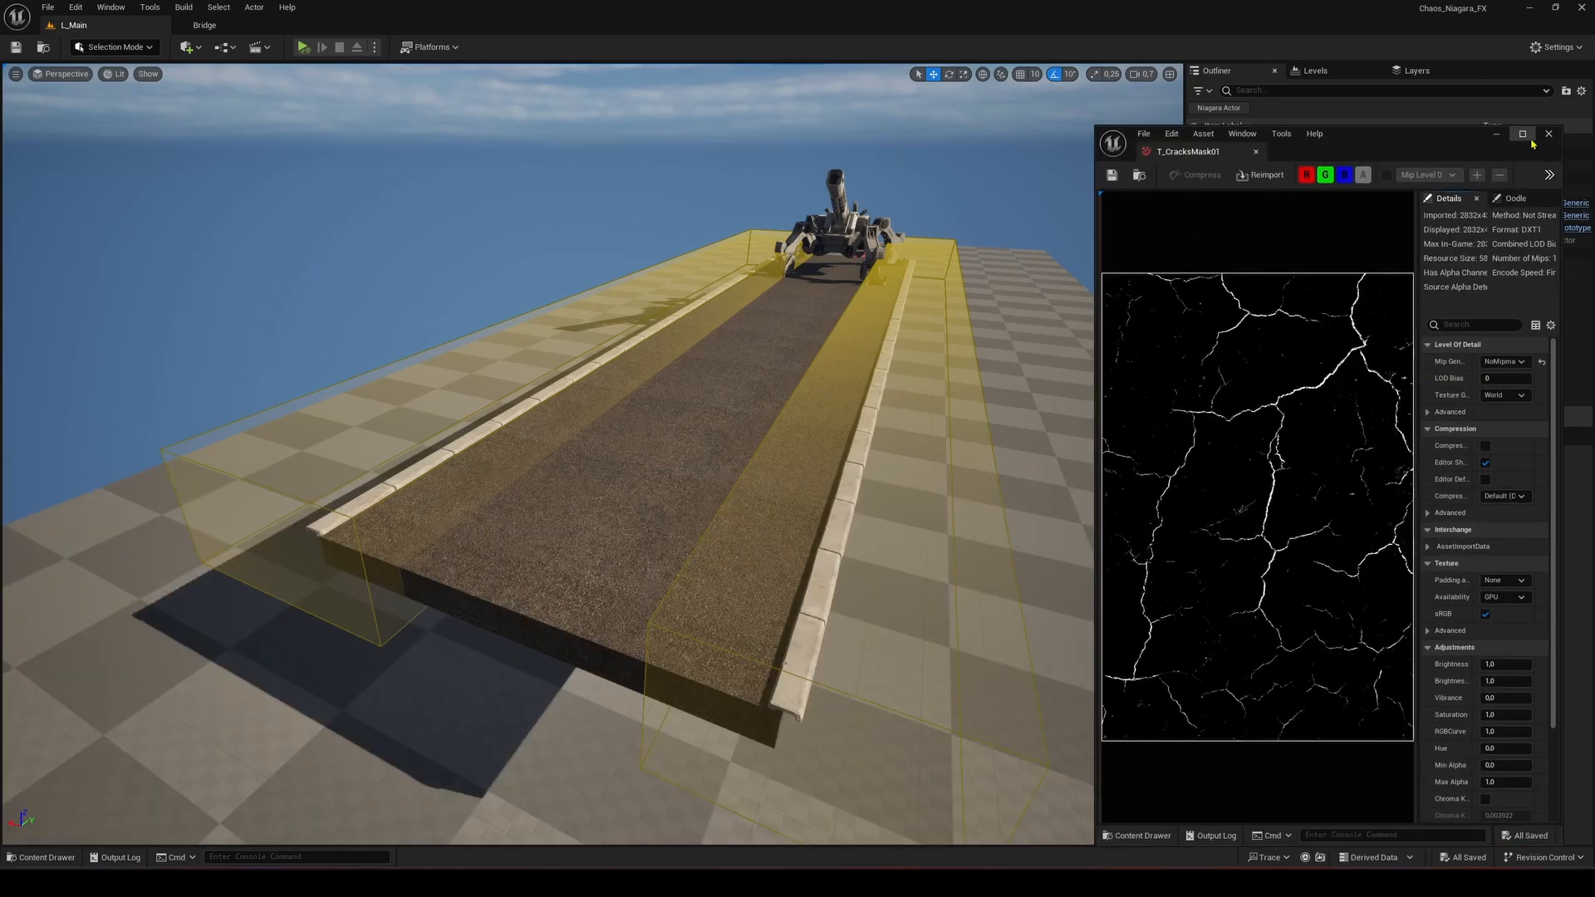
Set the Cracks Tiling parameter's default to 1.0 in M_Surface_Master, multiply it with TexCoord and apply the material.
{"action": "left_click_drag", "start_coordinate": [1210, 411], "coordinate": [1208, 409]}
{"action": "left_click_drag", "start_coordinate": [200, 598], "coordinate": [241, 598]}
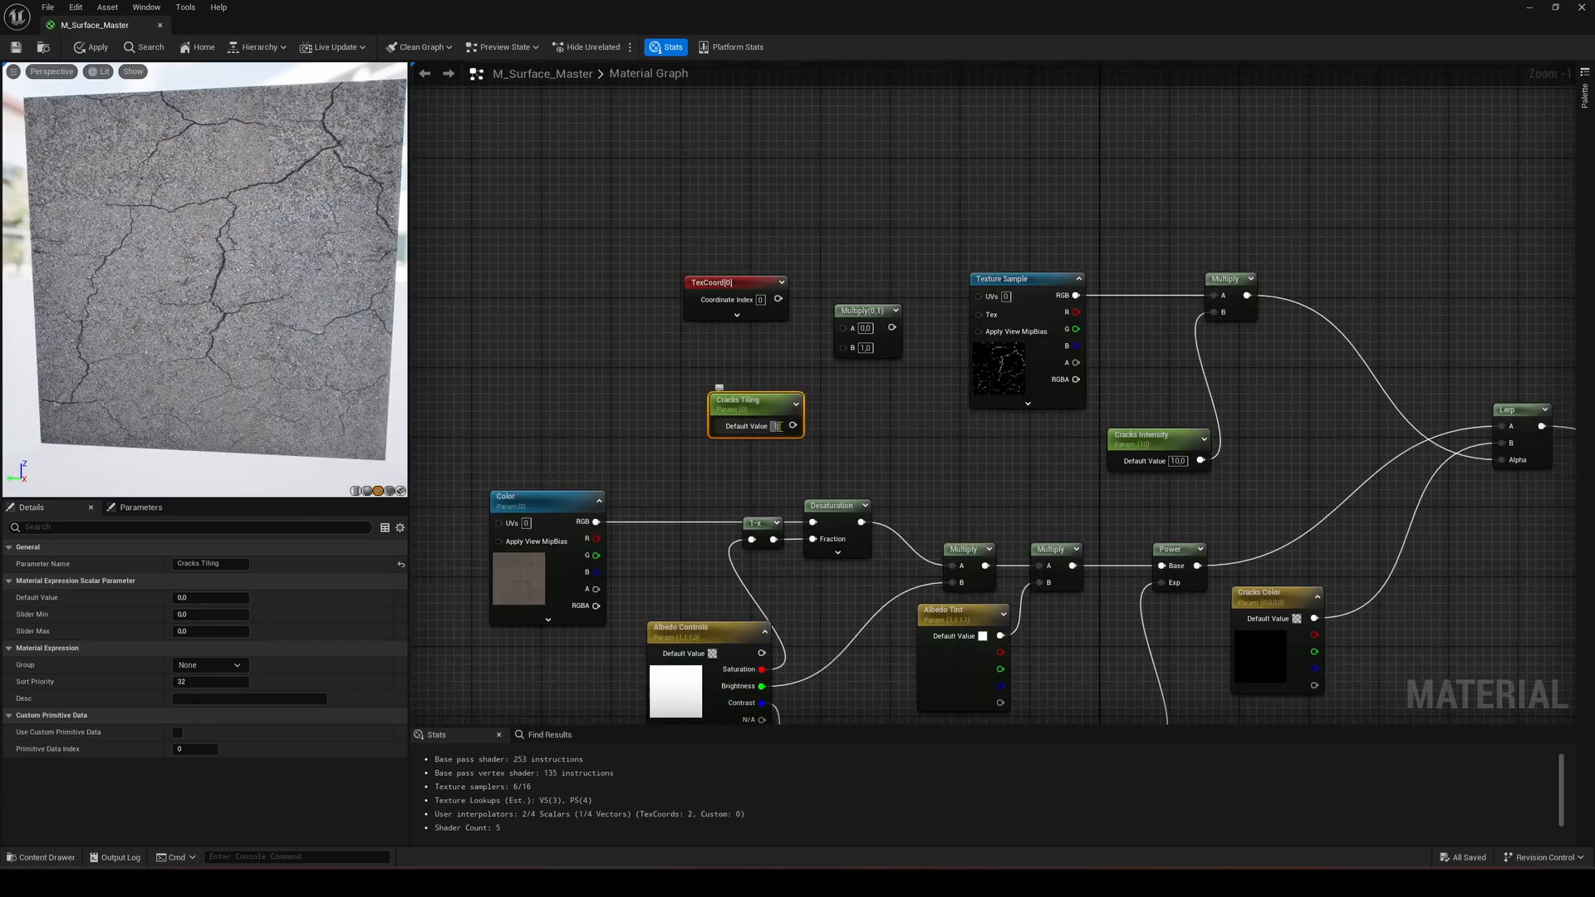
{"action": "key", "text": "Return"}
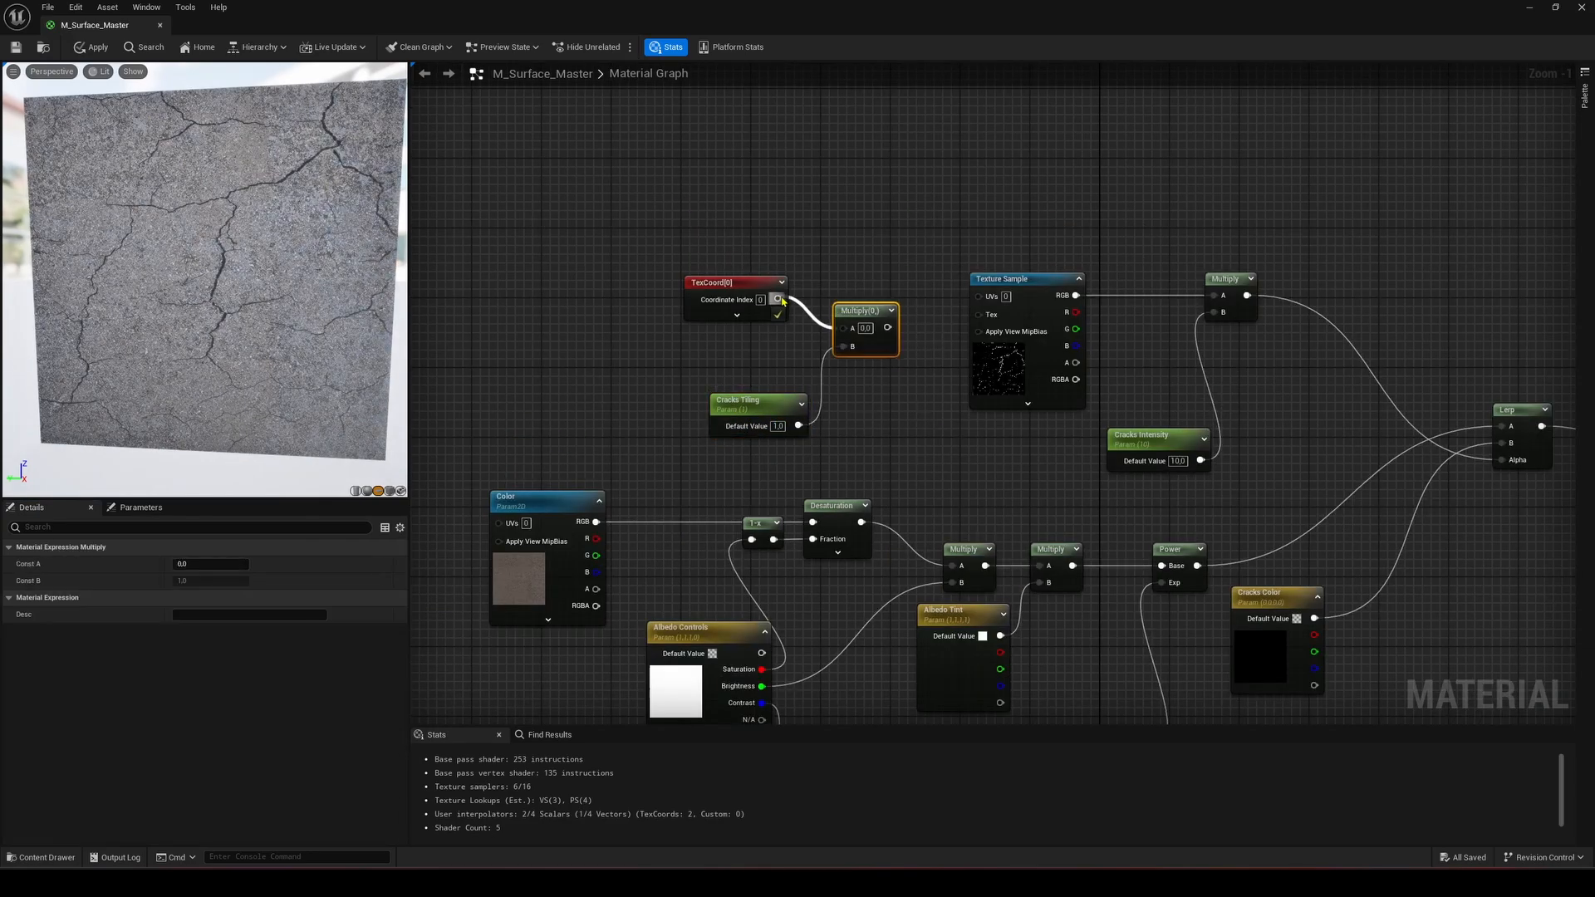
{"action": "left_click", "coordinate": [98, 47]}
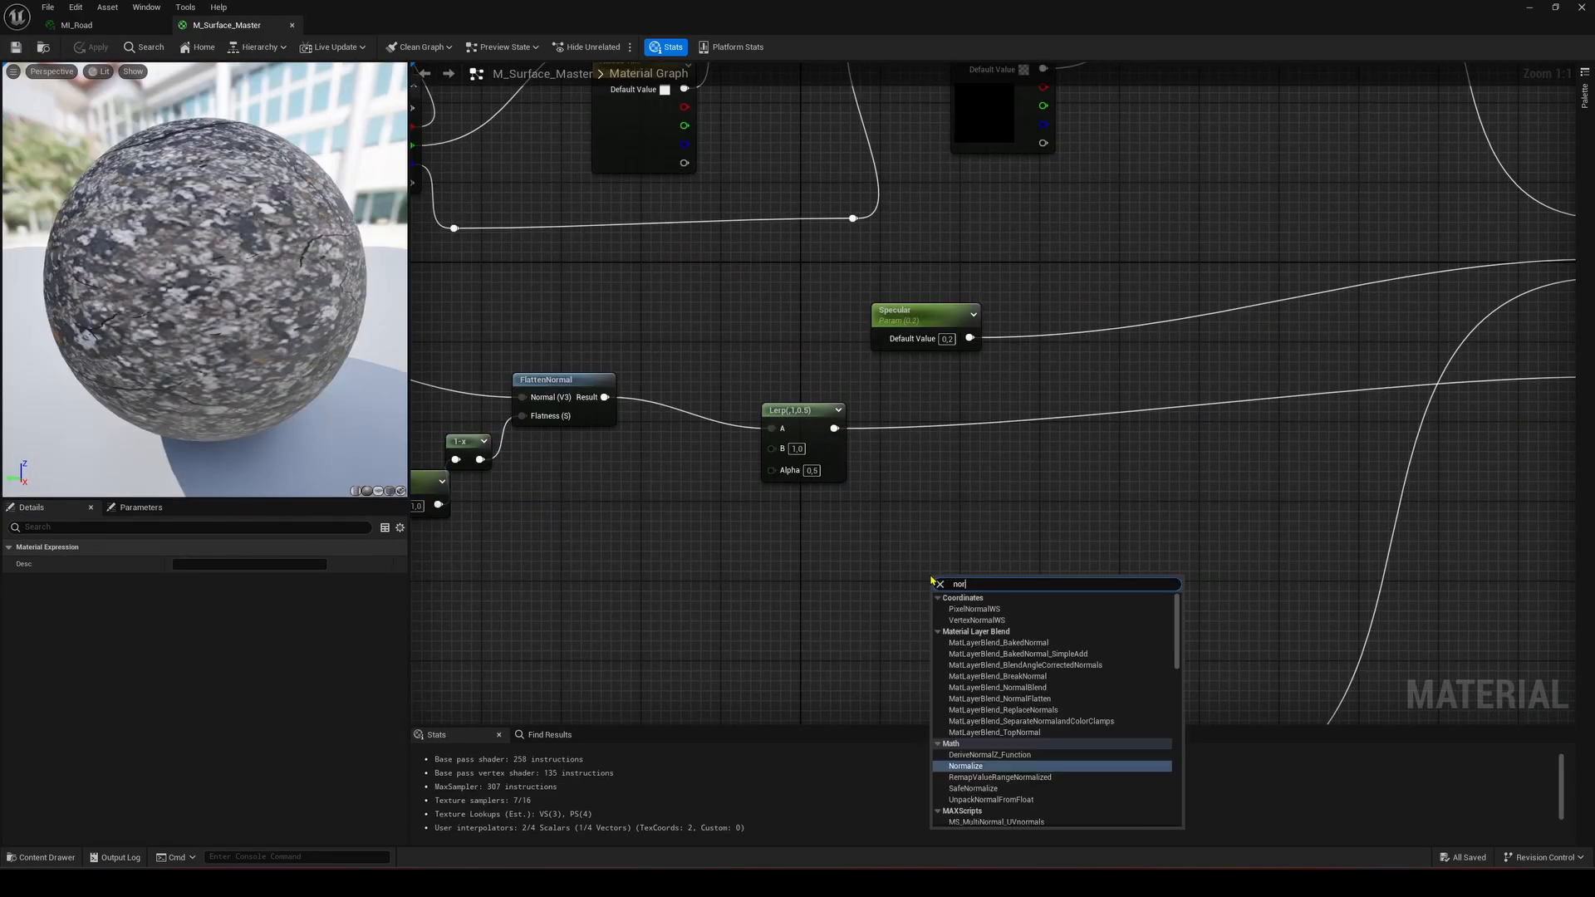
Add a NormalFromHeightmap node to M_Surface_Master in the free space below the Lerp node.
{"action": "type", "text": "normalfrom"}
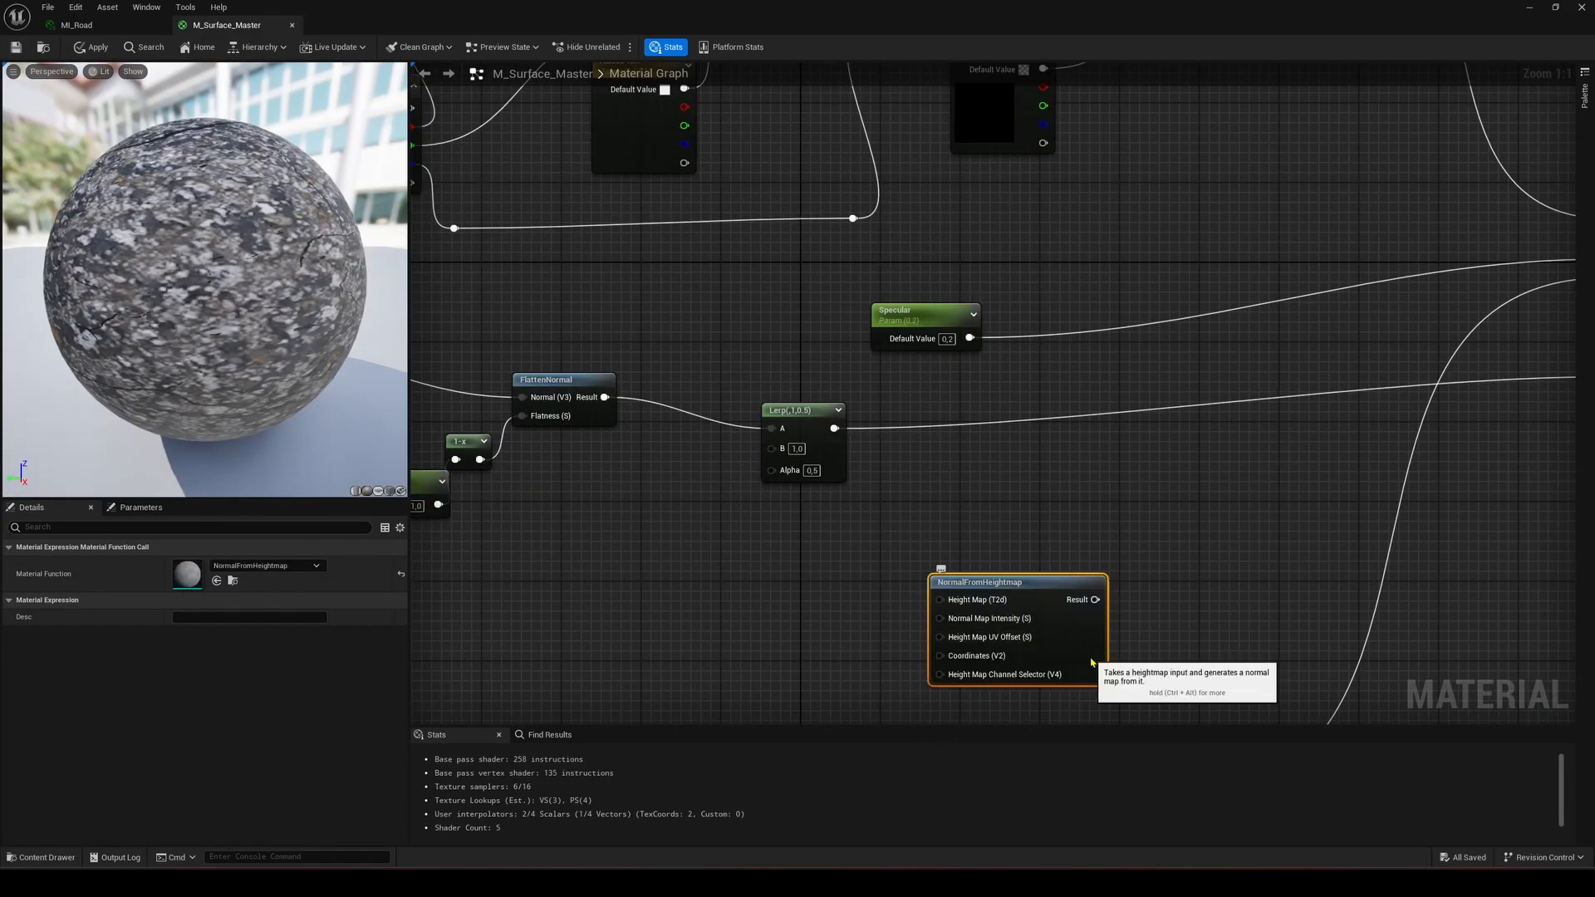
{"action": "left_click", "coordinate": [1018, 631]}
{"action": "scroll", "coordinate": [1292, 574], "scroll_direction": "up", "scroll_amount": 3}
{"action": "scroll", "coordinate": [1292, 575], "scroll_direction": "down", "scroll_amount": 5}
{"action": "scroll", "coordinate": [676, 498], "scroll_direction": "up", "scroll_amount": 4}
Add a Texture Object node beside NormalFromHeightmap and choose its texture.
{"action": "right_click", "coordinate": [683, 494]}
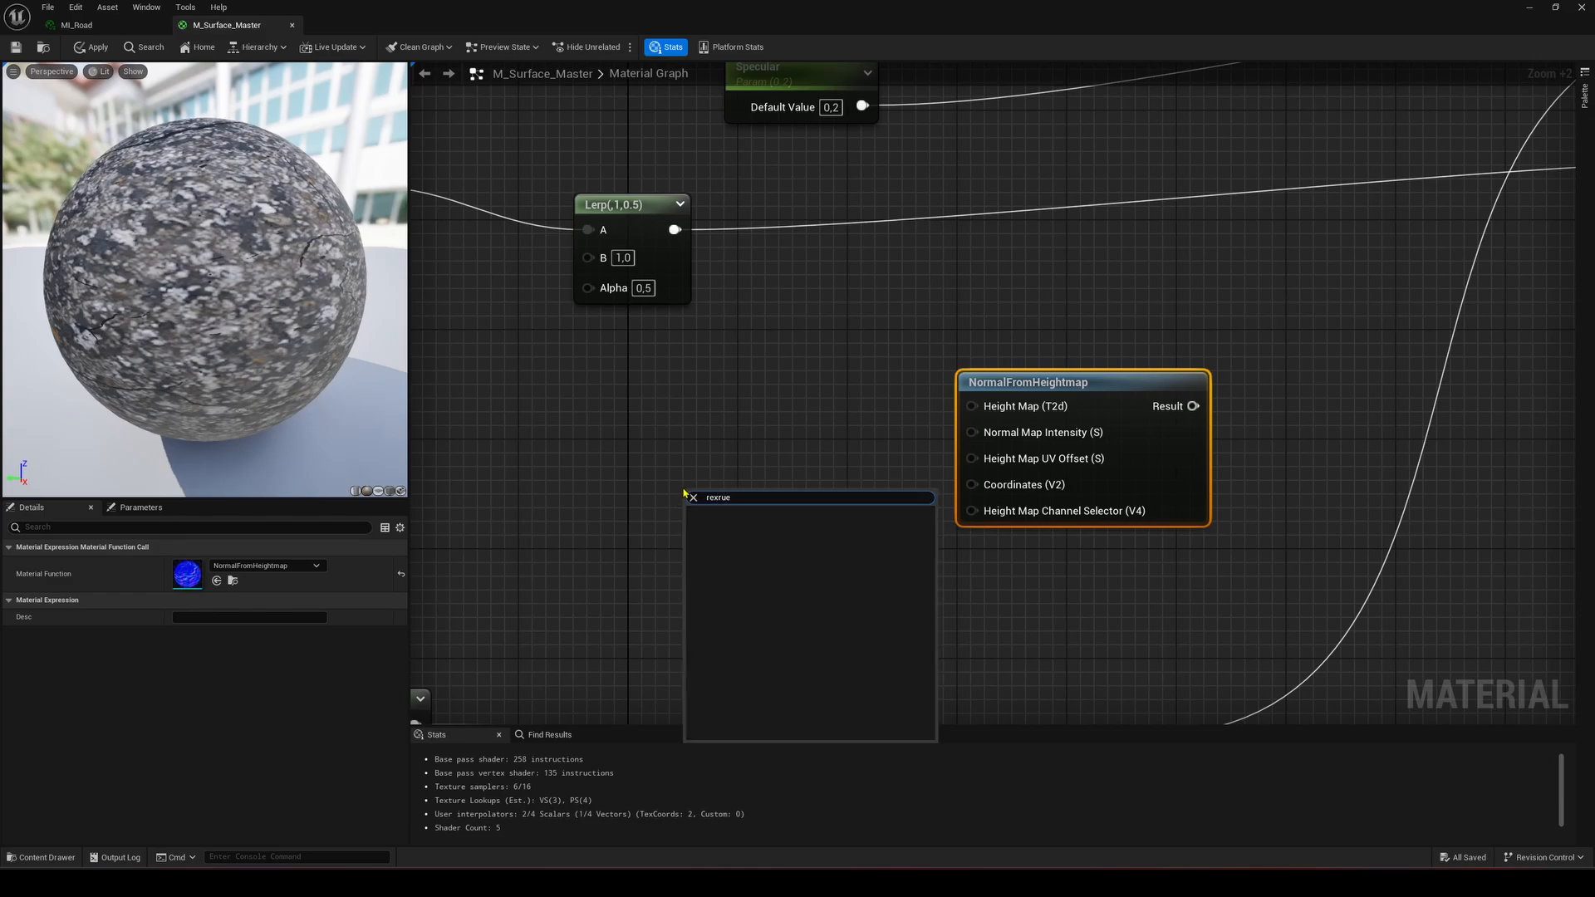
{"action": "type", "text": "texture o"}
{"action": "key", "text": "Return"}
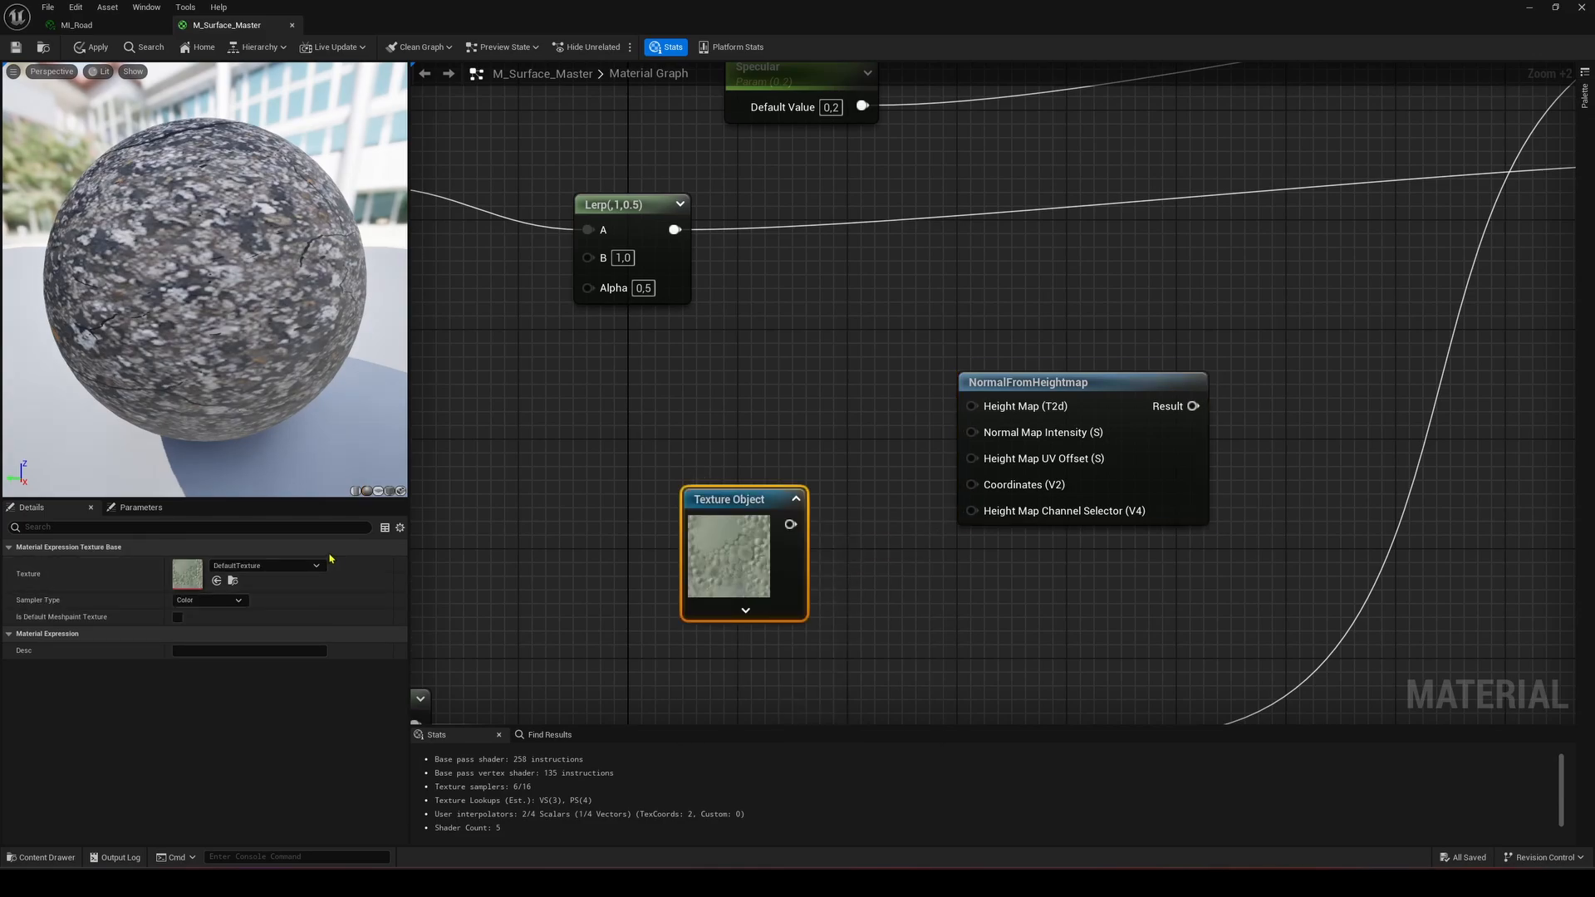
{"action": "left_click", "coordinate": [272, 565]}
{"action": "left_click", "coordinate": [269, 424]}
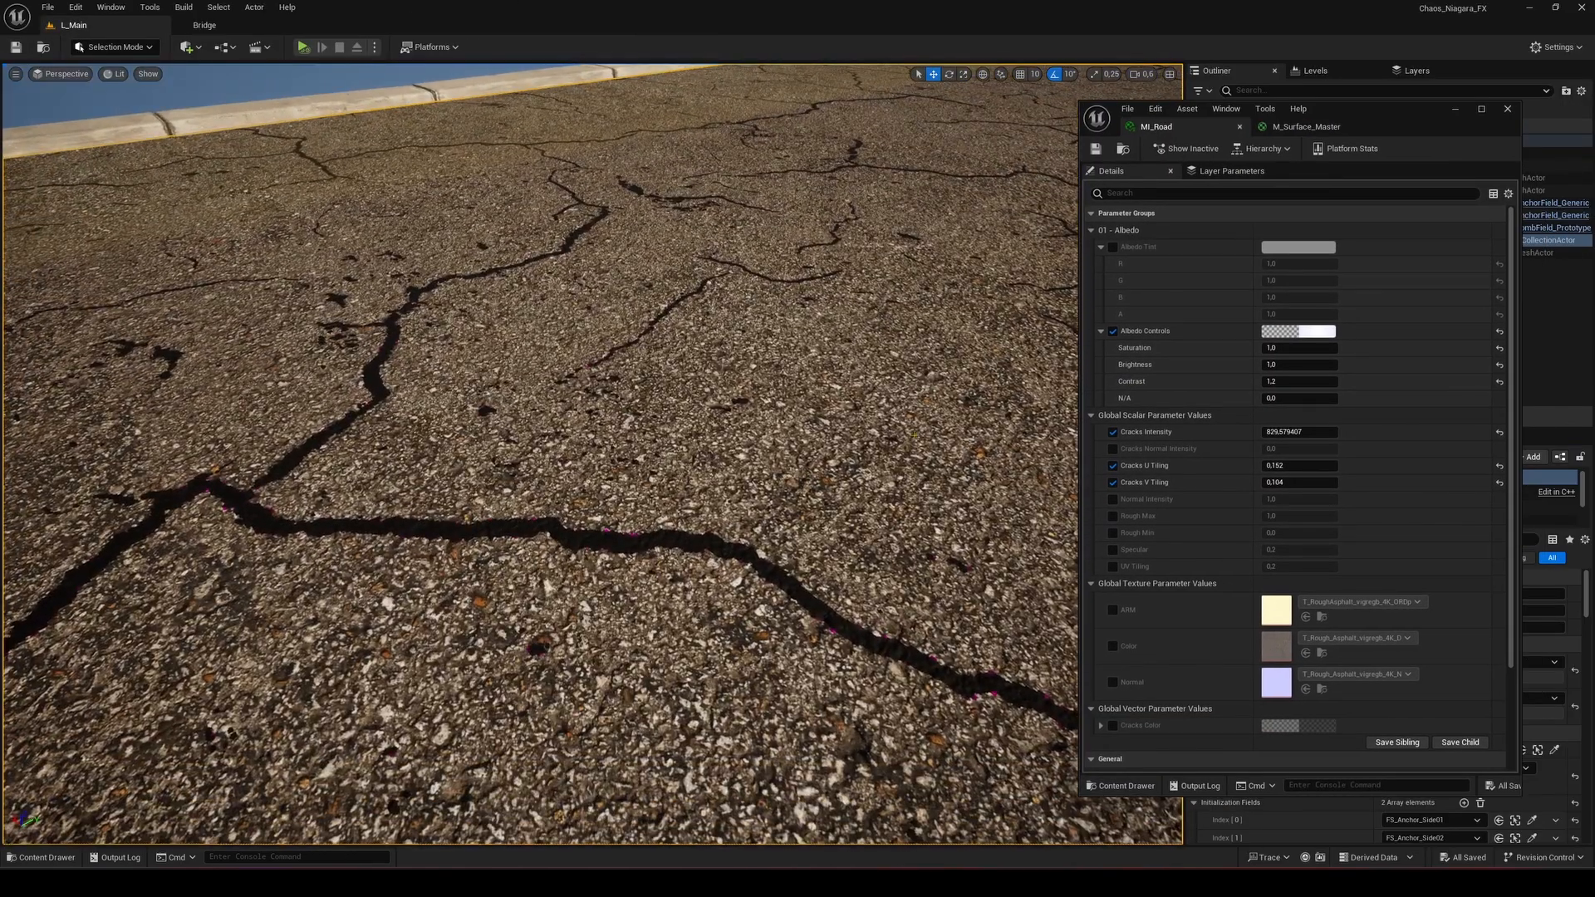
Enable the Cracks Normal Intensity override in MI_Road and set it to about 0.04.
{"action": "left_click", "coordinate": [1112, 448]}
{"action": "mouse_move", "coordinate": [1296, 450]}
{"action": "left_mouse_down"}
{"action": "mouse_move", "coordinate": [1321, 450]}
{"action": "mouse_move", "coordinate": [1292, 449]}
{"action": "left_mouse_up"}
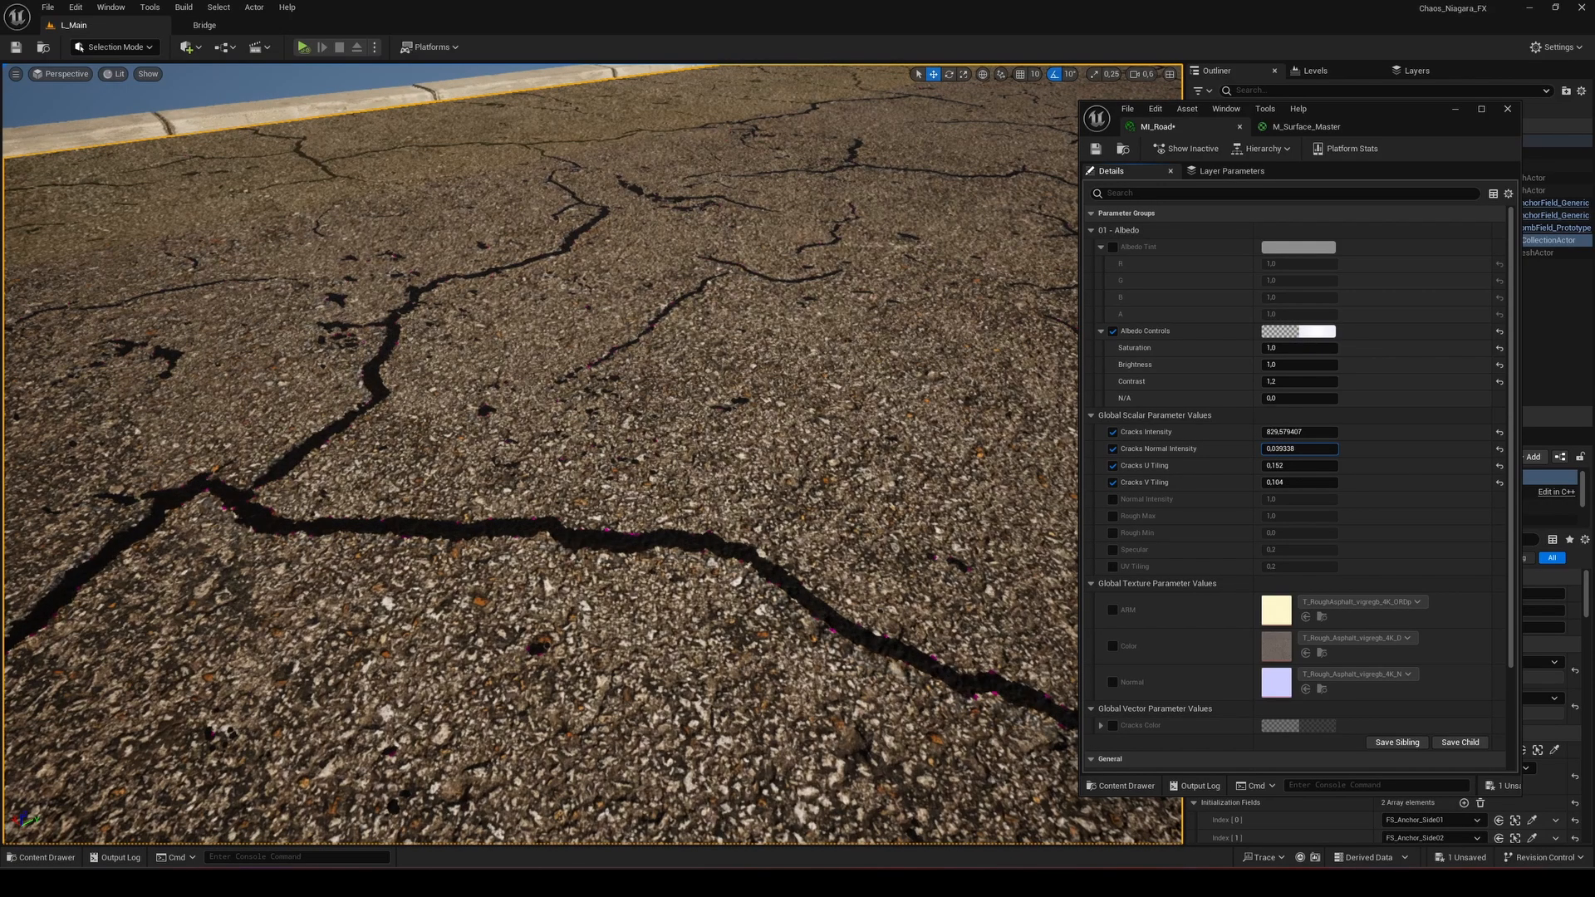
{"action": "right_click_drag", "start_coordinate": [713, 505], "coordinate": [715, 505]}
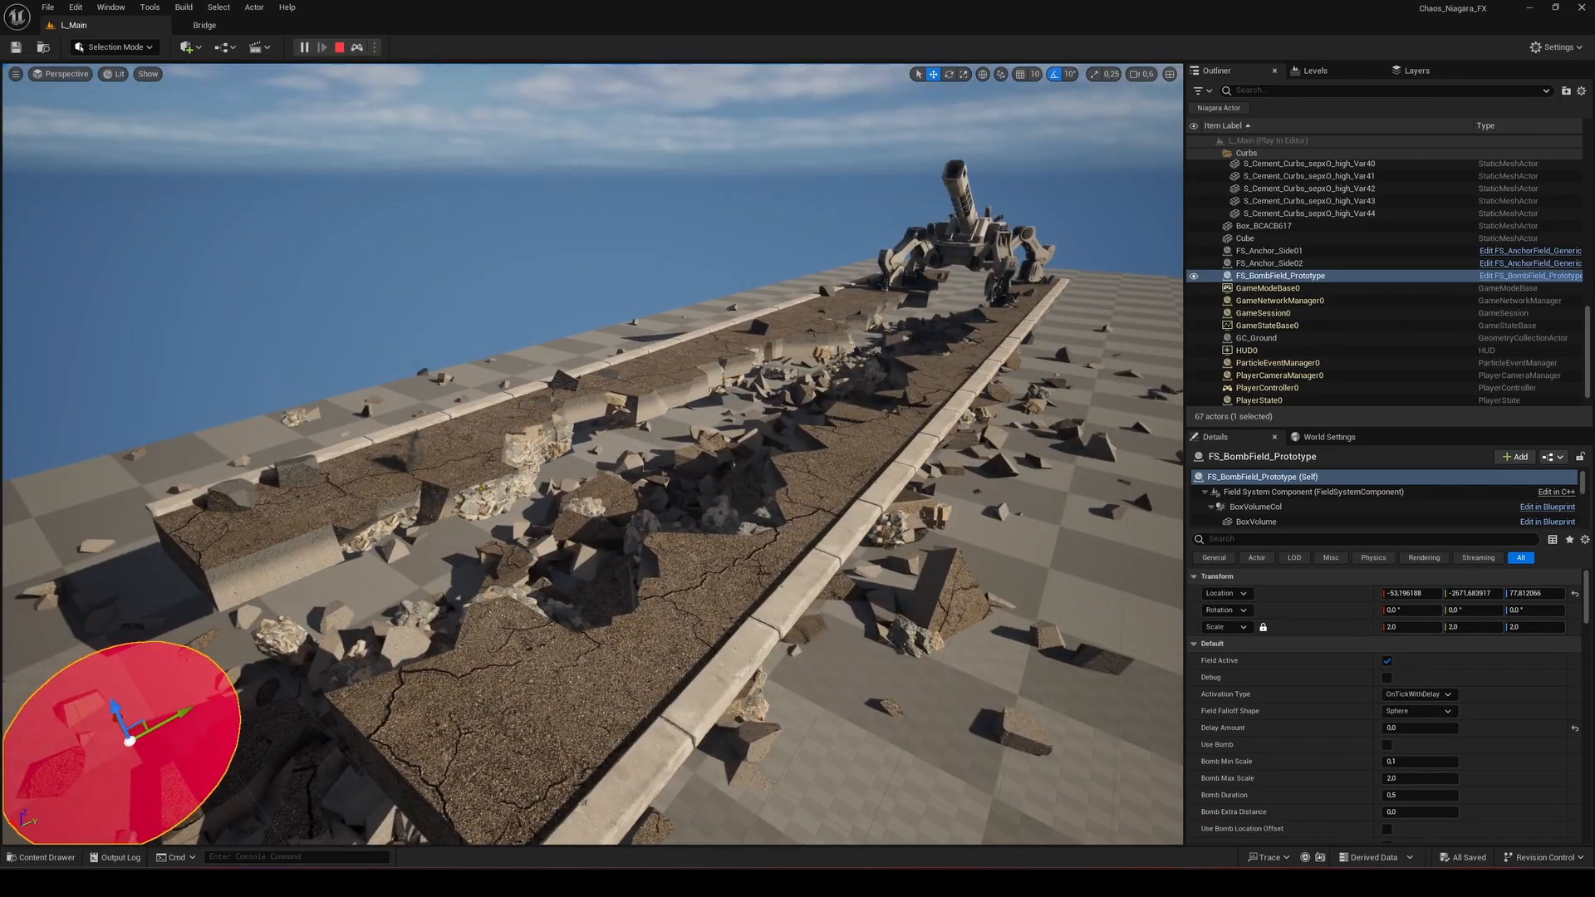
Look over the destroyed cracked road from a wider view and stop the simulation.
{"action": "right_click_drag", "start_coordinate": [481, 488], "coordinate": [462, 498]}
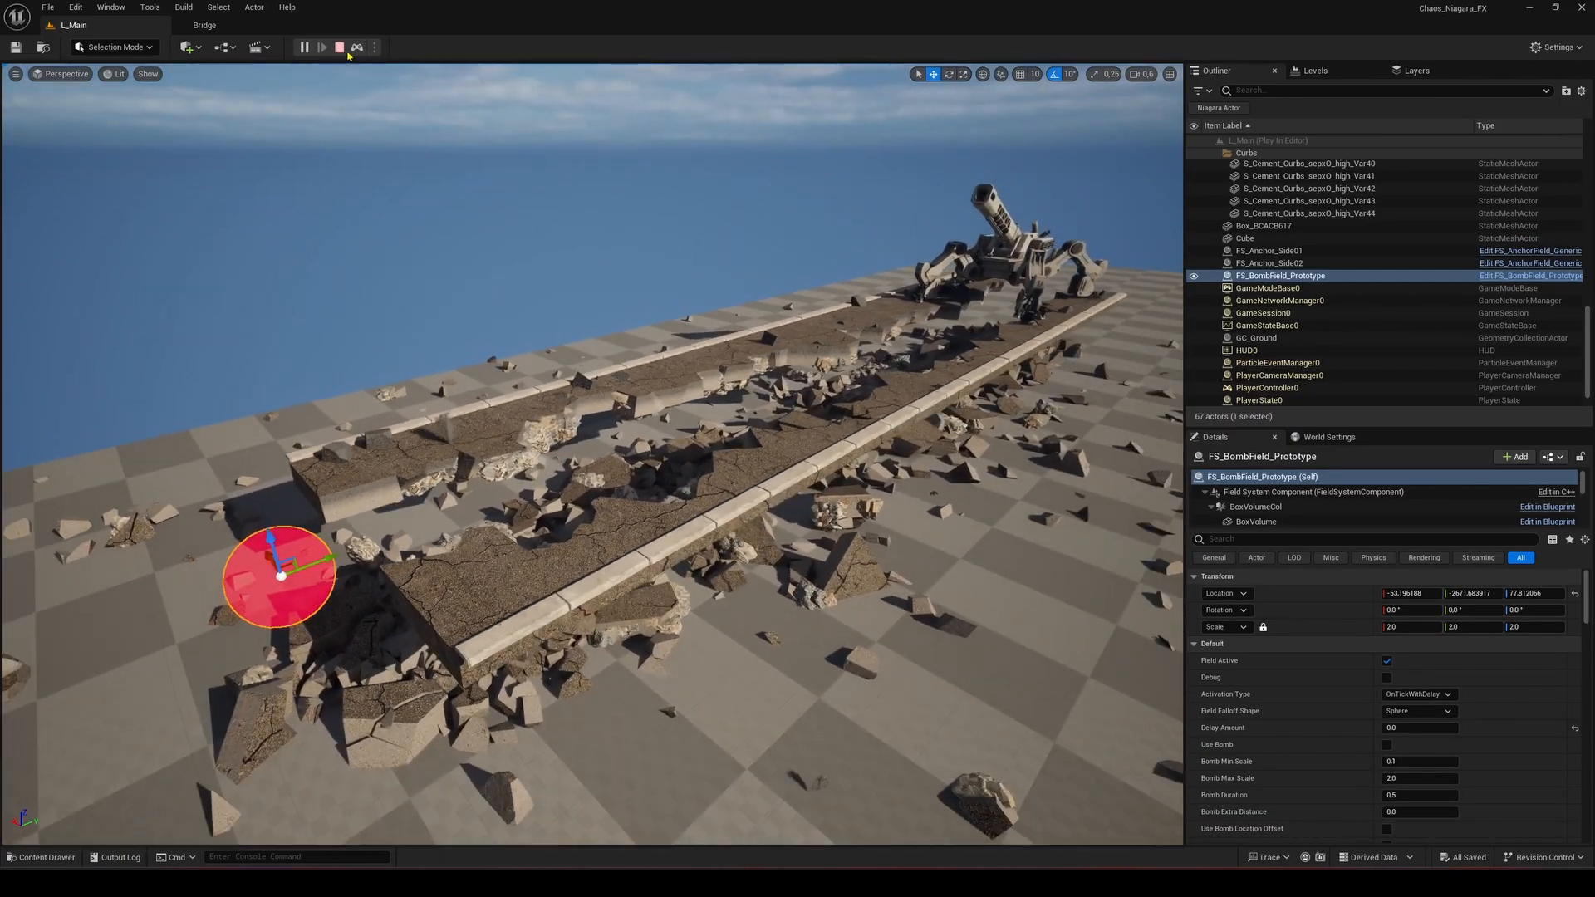
{"action": "left_click", "coordinate": [339, 48]}
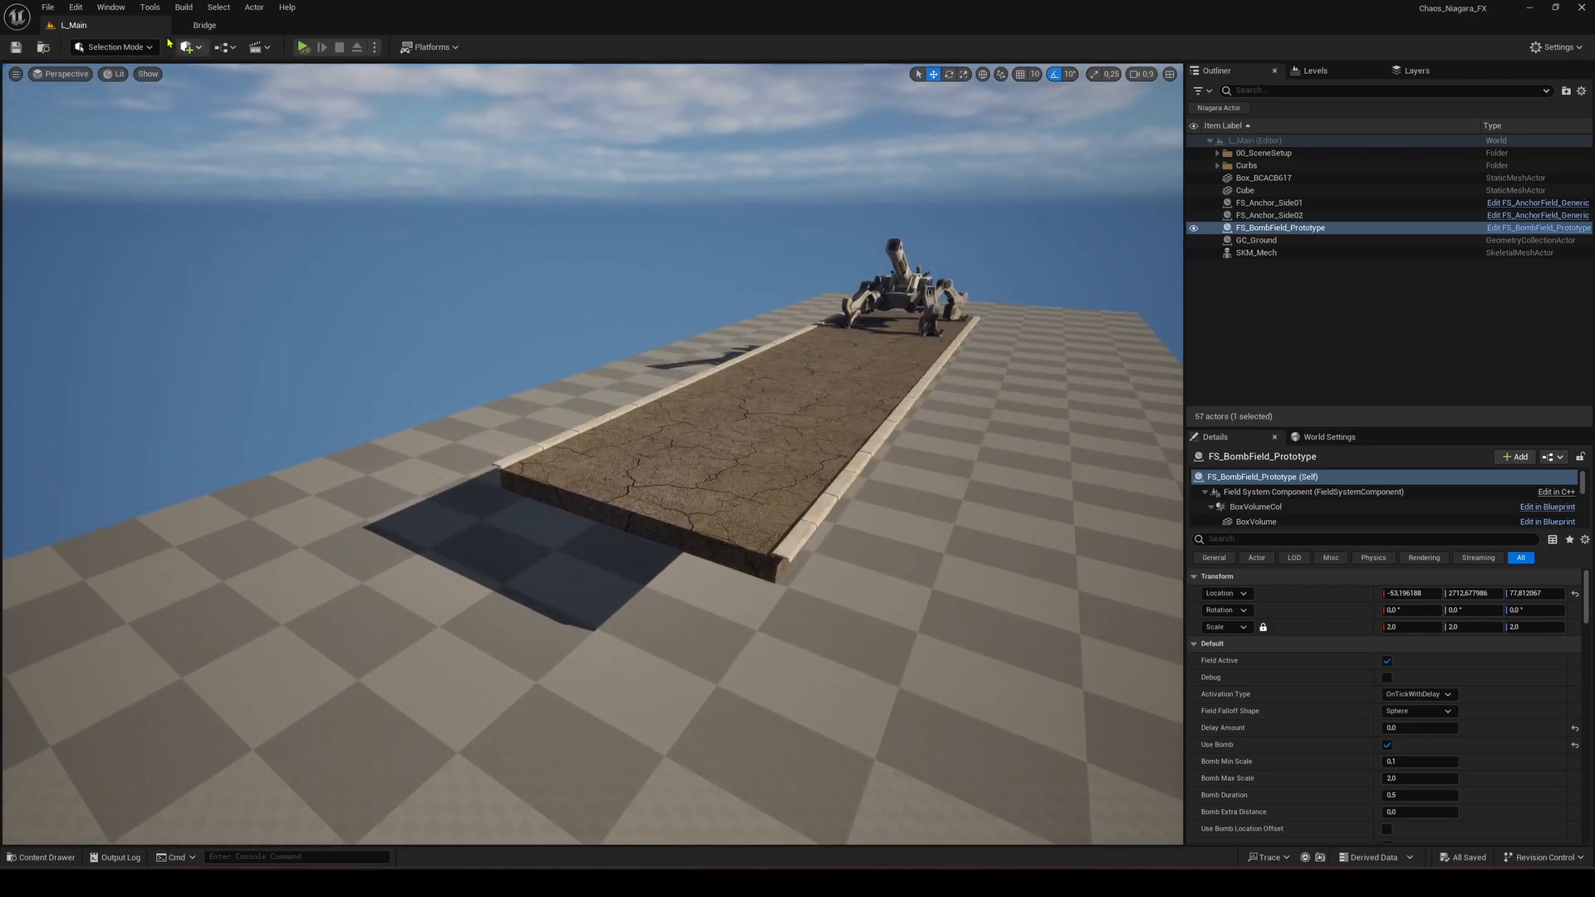
Choose a concrete pipe from Bridge's Roadside Construction collection and place the S_Concrete_Pipe_vilidha mesh beside the road.
{"action": "left_click", "coordinate": [205, 25]}
{"action": "scroll", "coordinate": [716, 322], "scroll_direction": "up", "scroll_amount": 1}
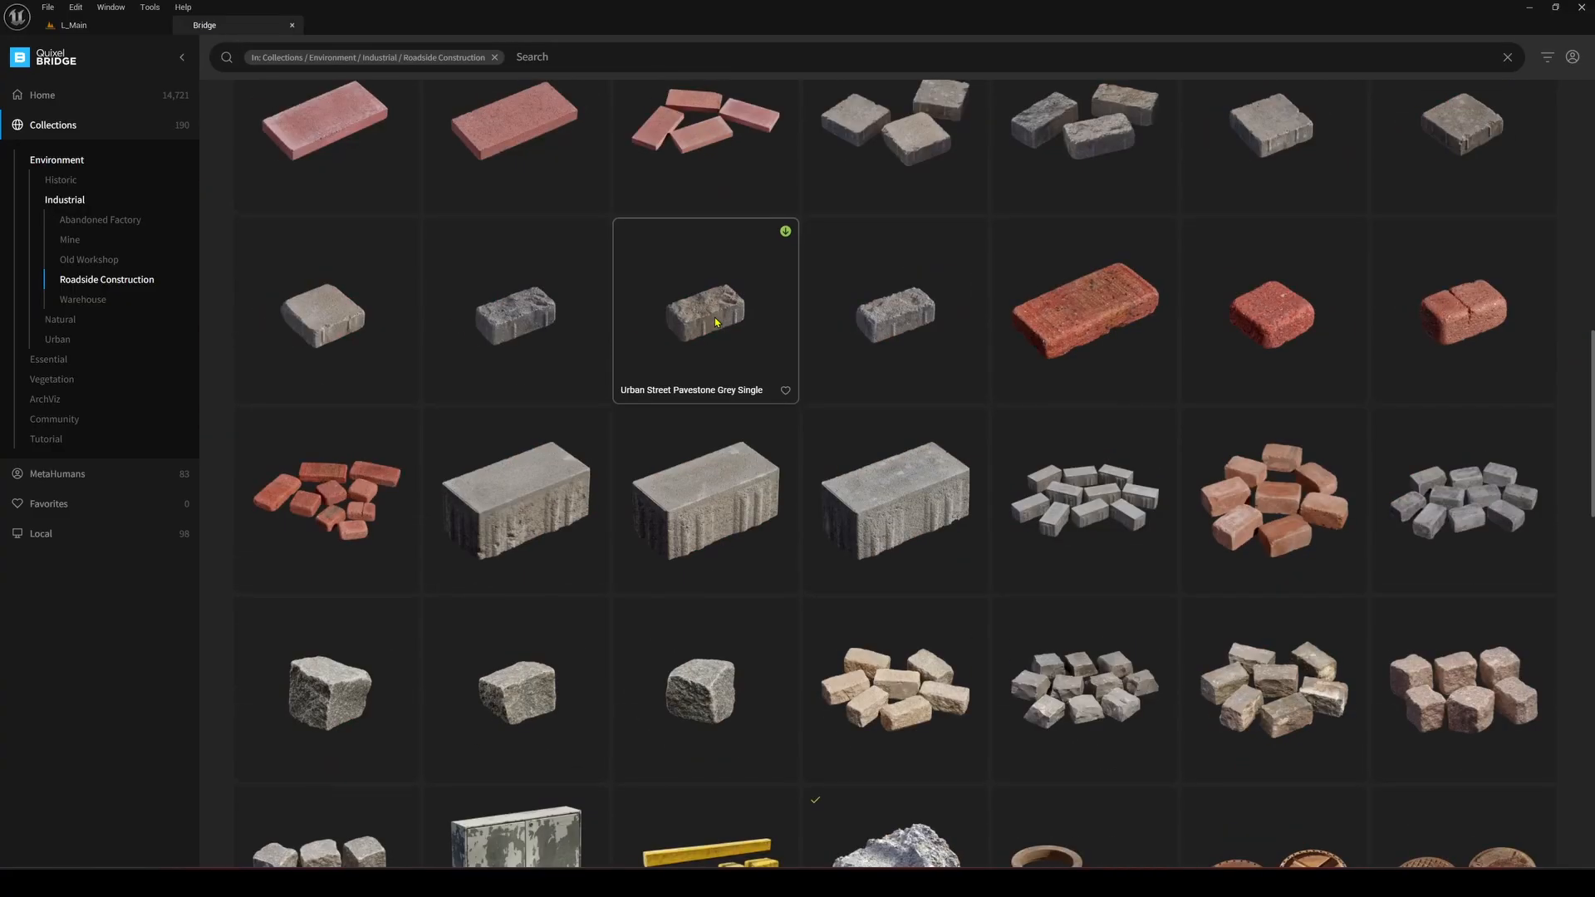
{"action": "scroll", "coordinate": [894, 349], "scroll_direction": "down", "scroll_amount": 10}
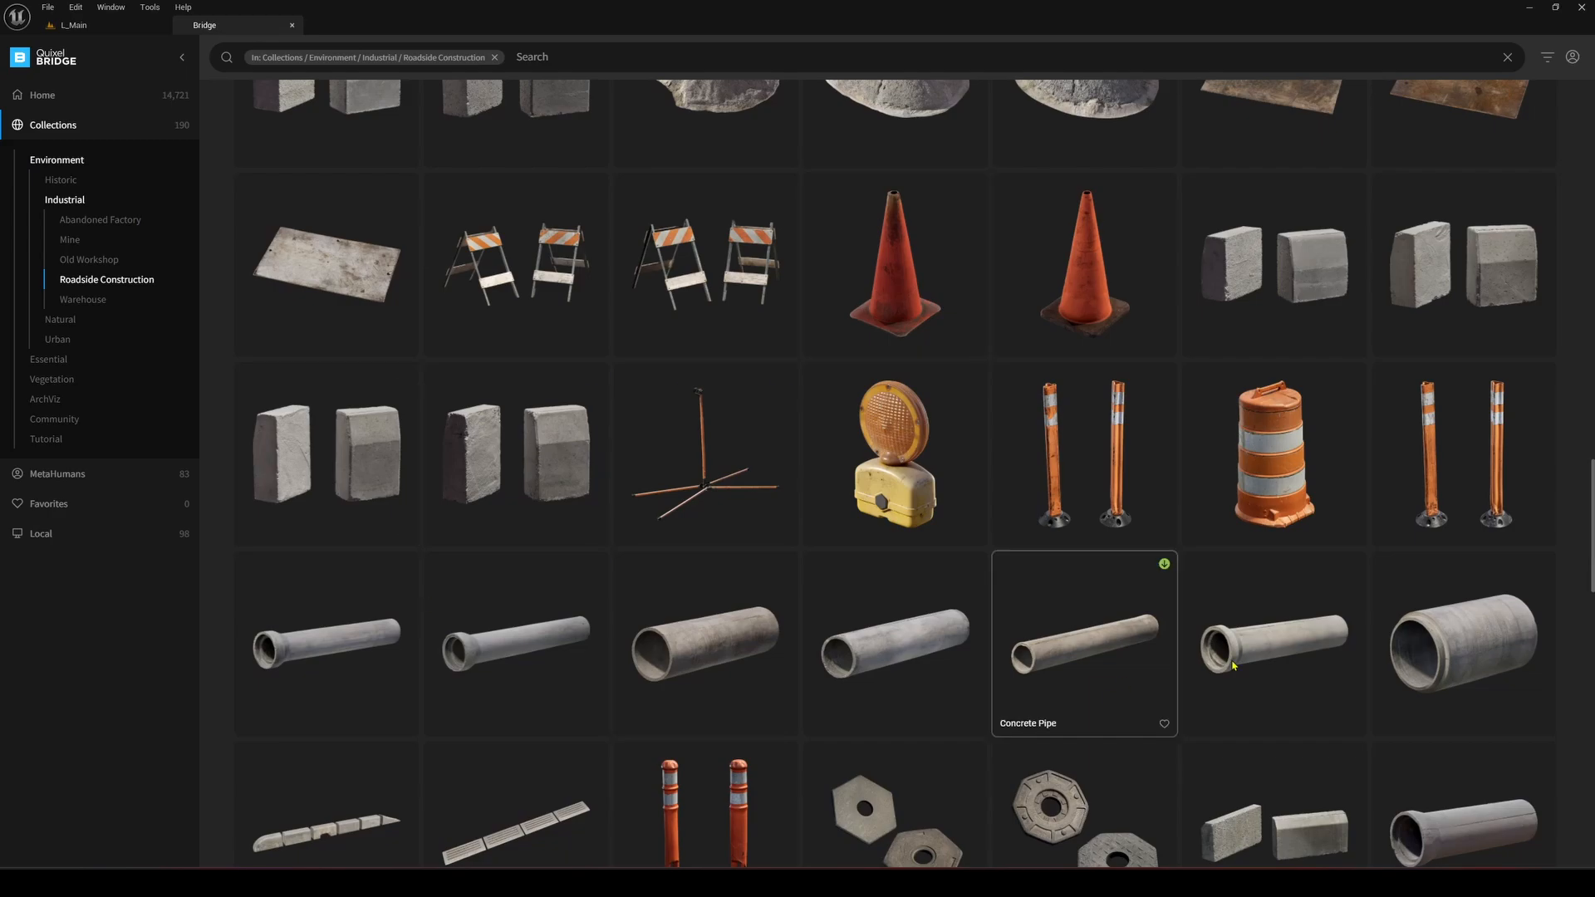
{"action": "left_click", "coordinate": [1233, 664]}
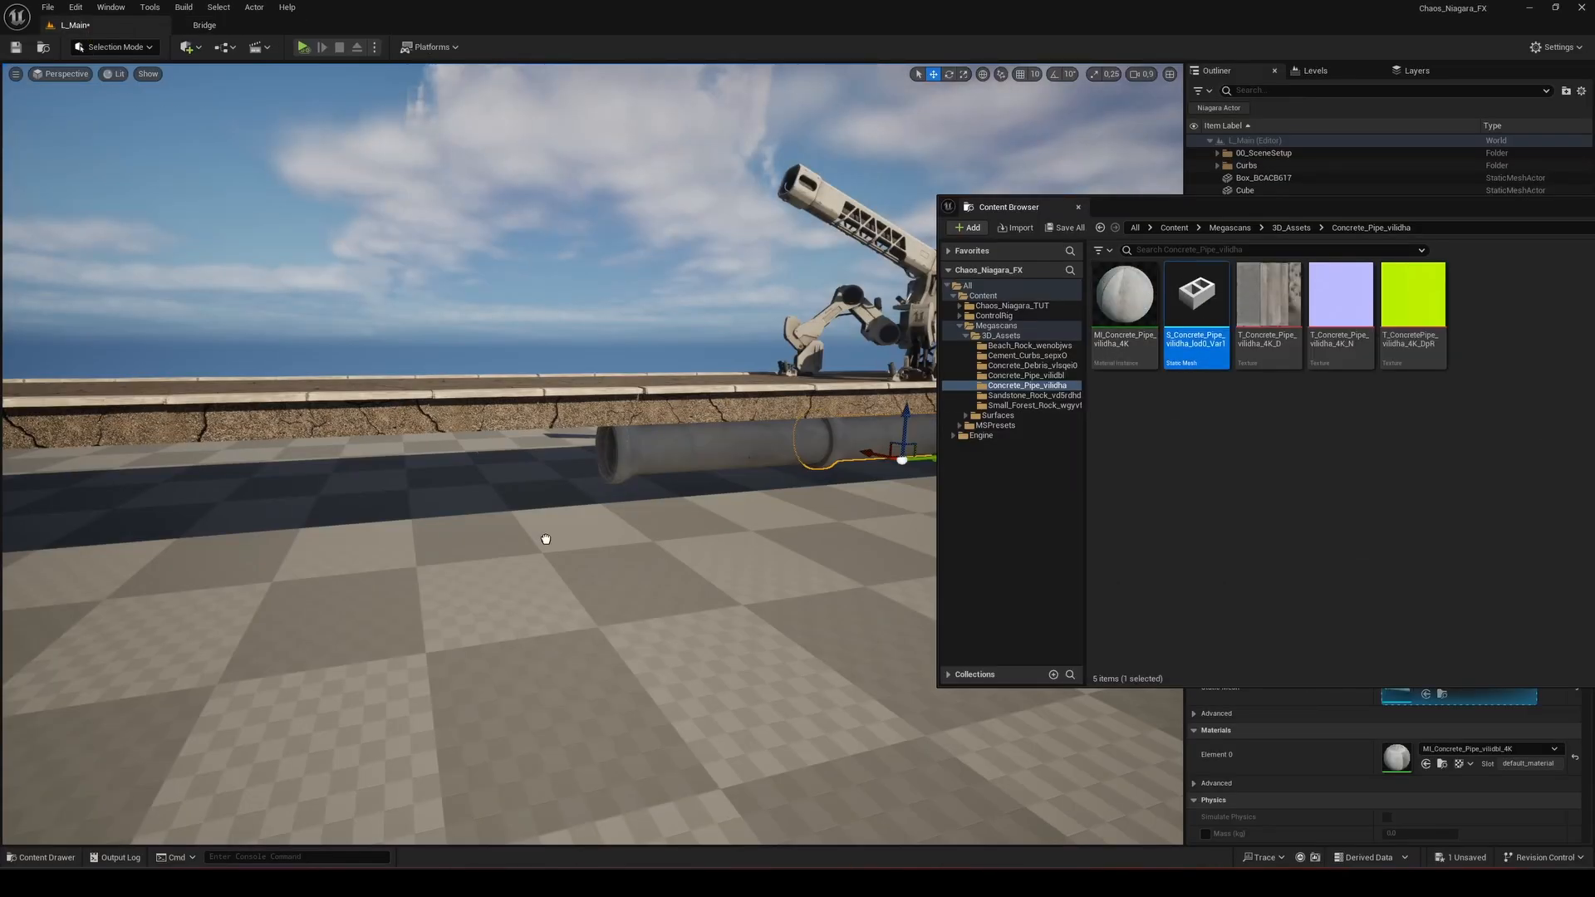
{"action": "left_click_drag", "start_coordinate": [1196, 295], "coordinate": [463, 534]}
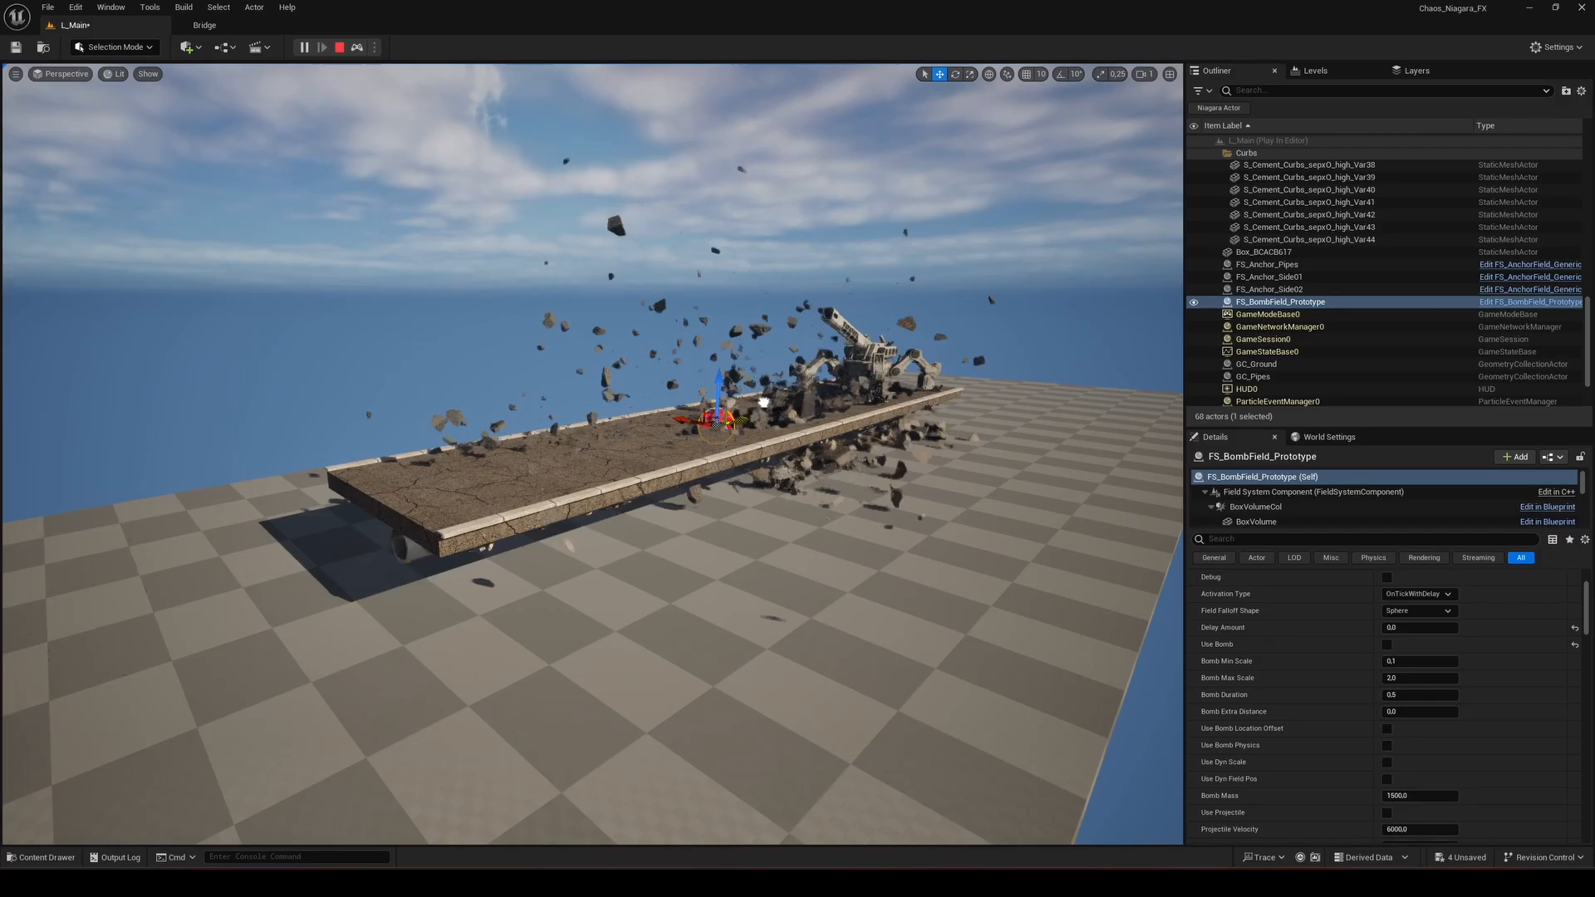
Move FS_BombField_Prototype along the road in the running simulation and inspect the resulting destruction.
{"action": "left_click_drag", "start_coordinate": [763, 403], "coordinate": [495, 485]}
{"action": "key", "text": "q"}
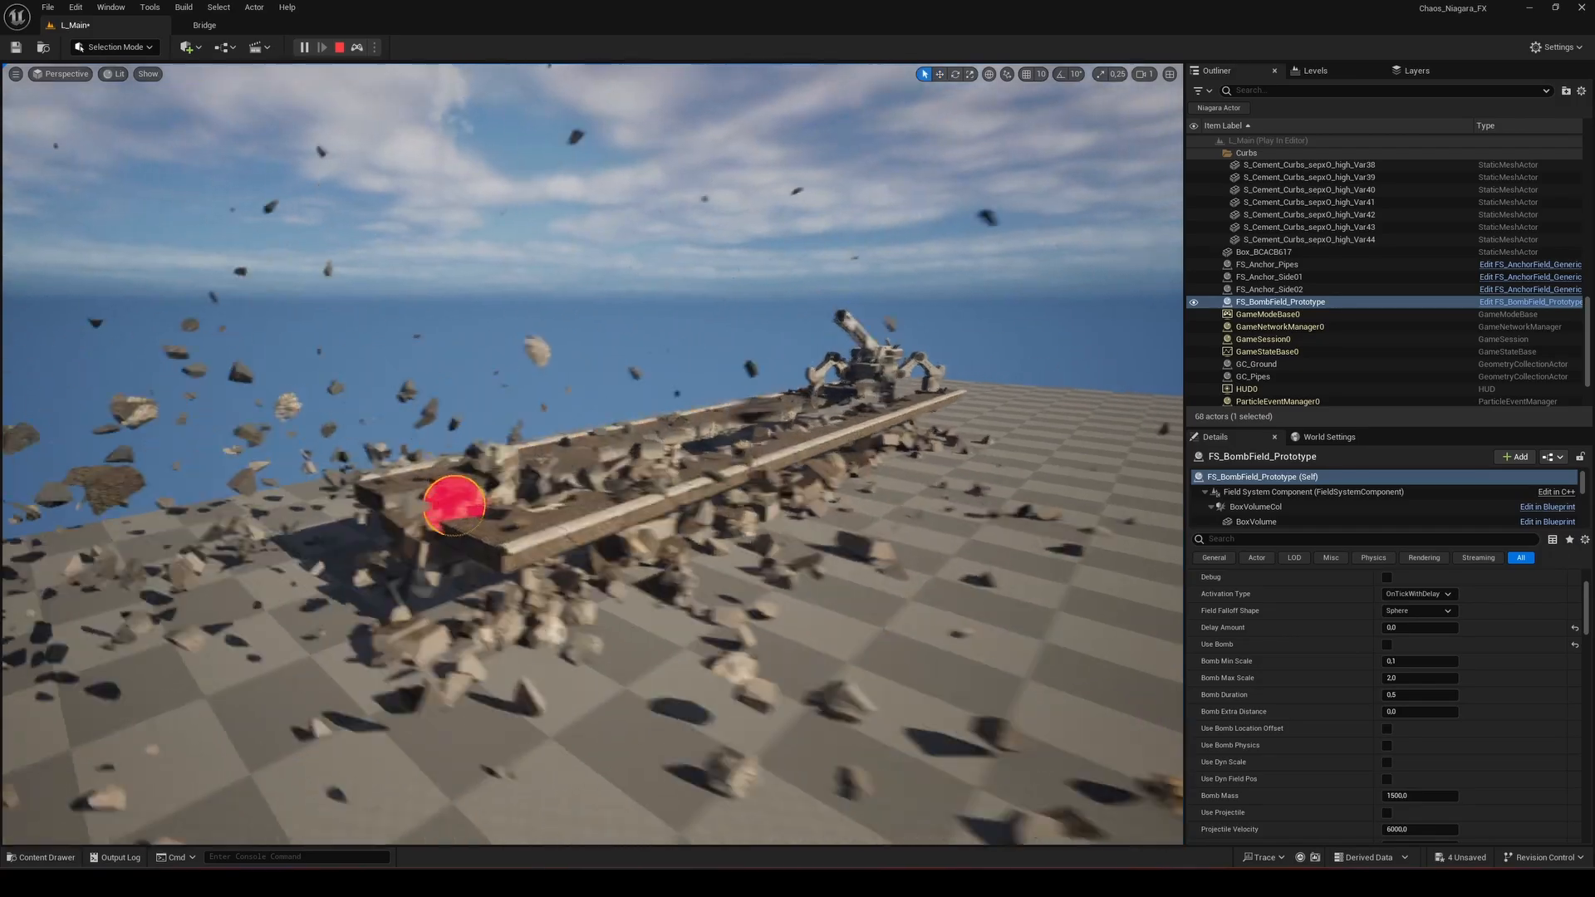
{"action": "right_click_drag", "start_coordinate": [495, 486], "coordinate": [510, 669]}
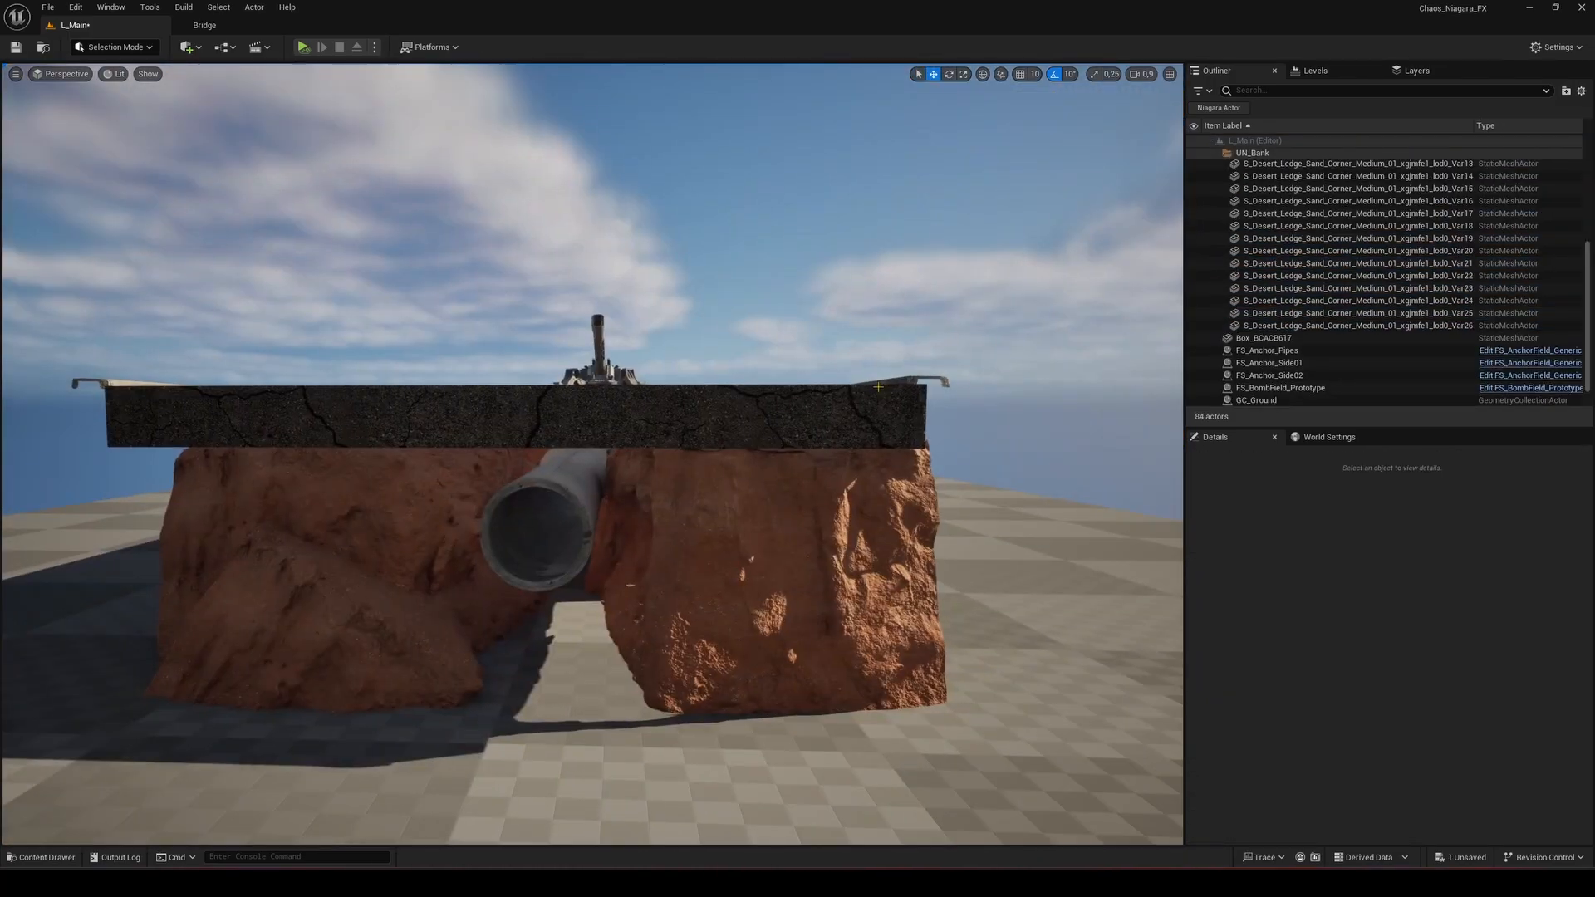
Undo the deselection of the 13 desert ledge meshes under the road and activate the Rotate tool.
{"action": "key", "text": "ctrl+z"}
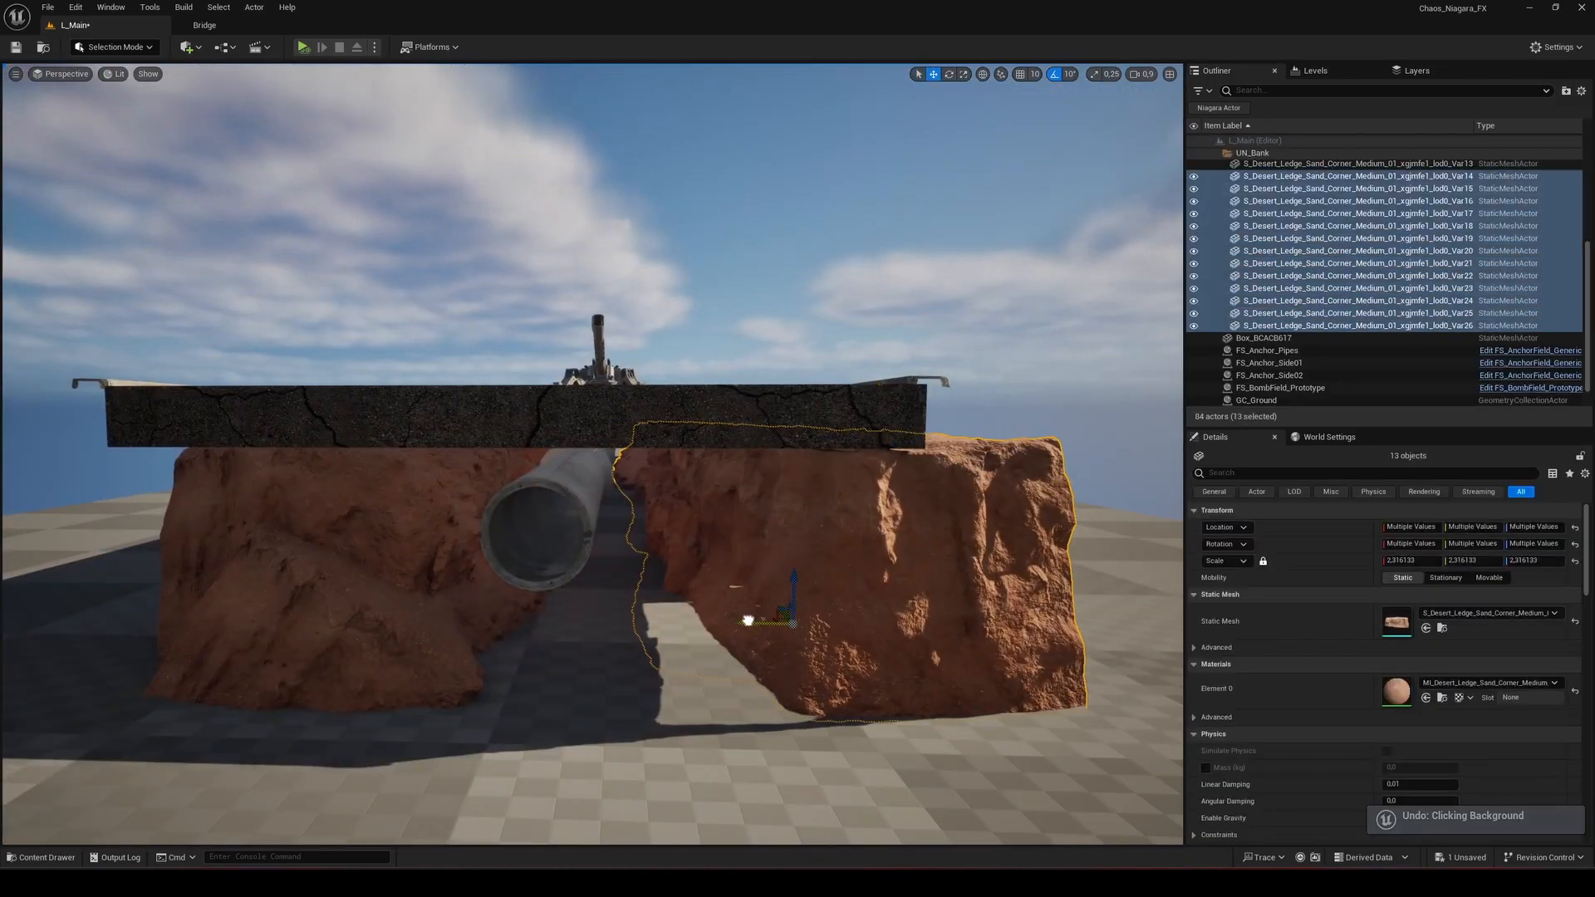
{"action": "key", "text": "e"}
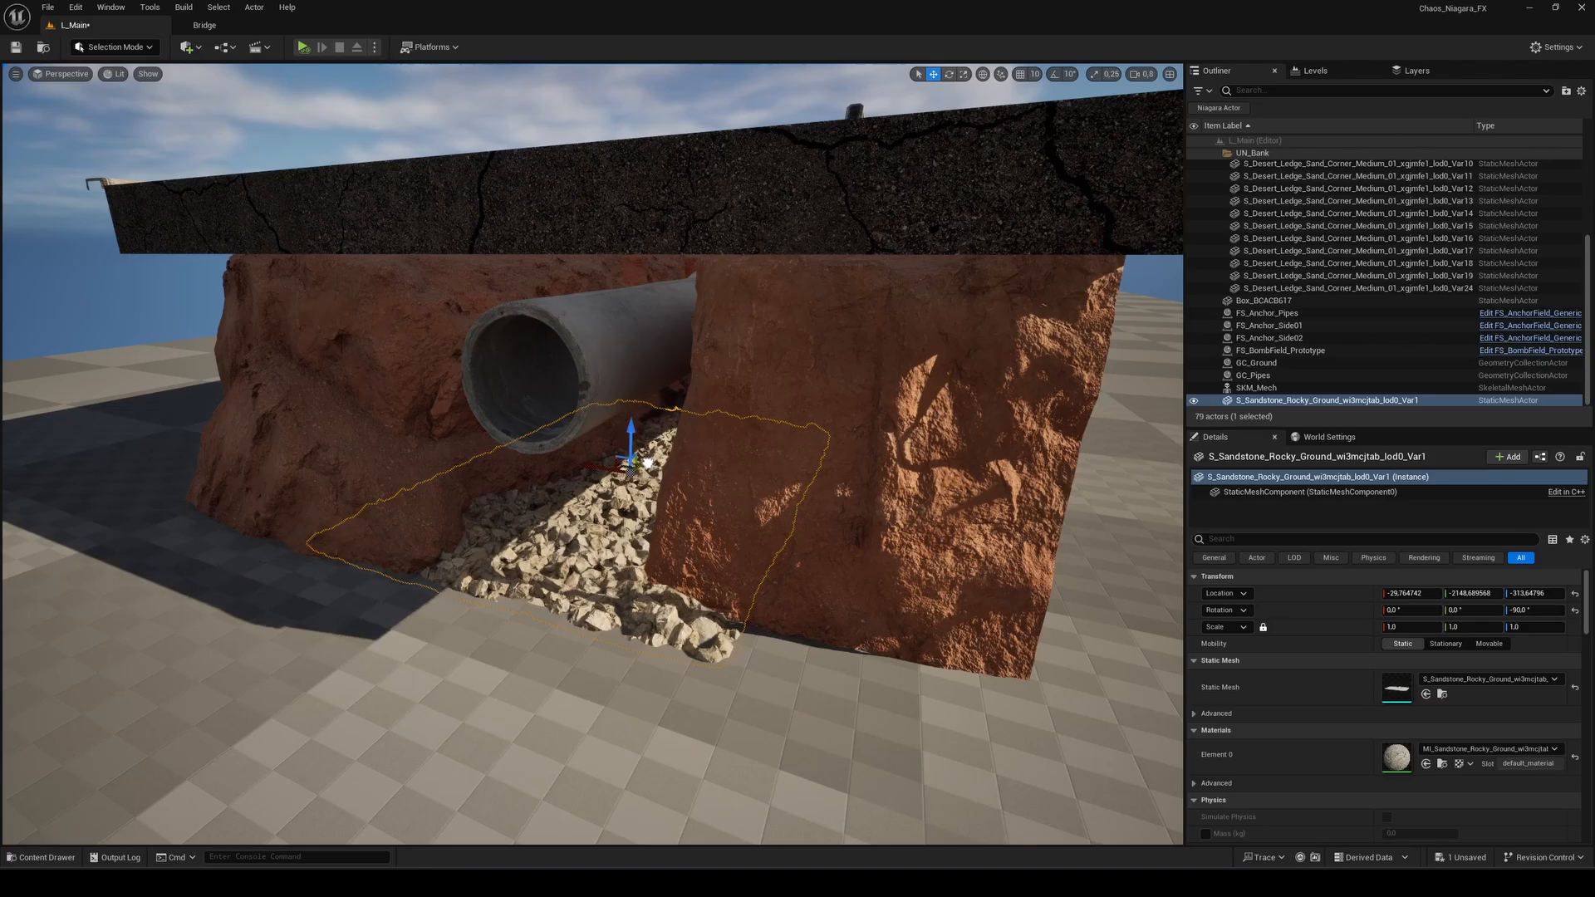
{"action": "scroll", "coordinate": [647, 462], "scroll_direction": "up", "scroll_amount": 5}
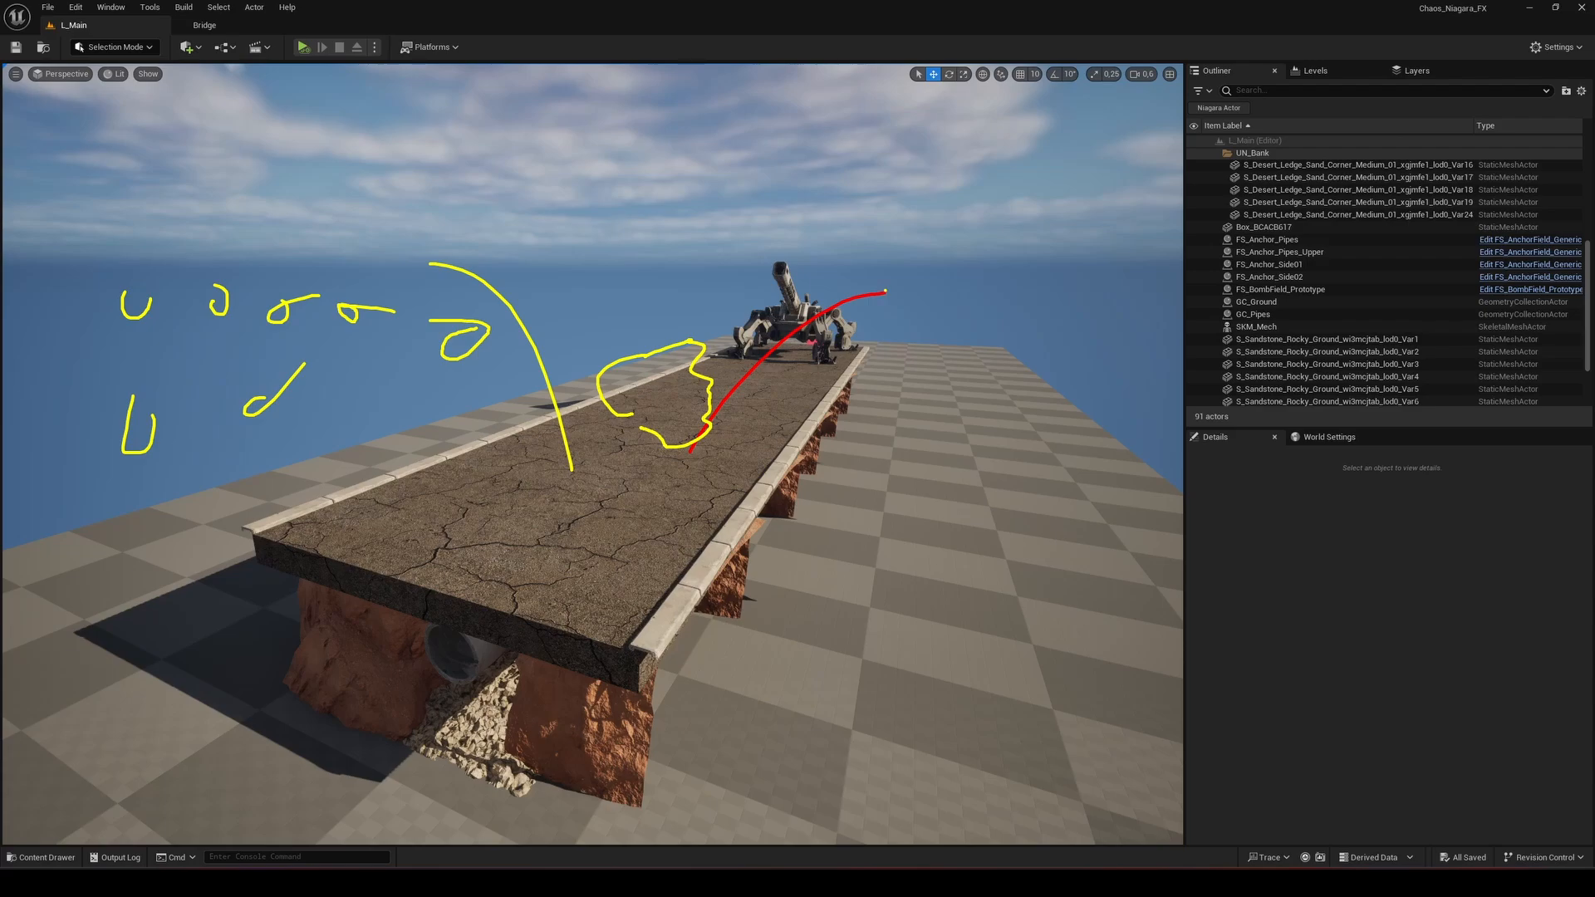
{"action": "key", "text": "Escape"}
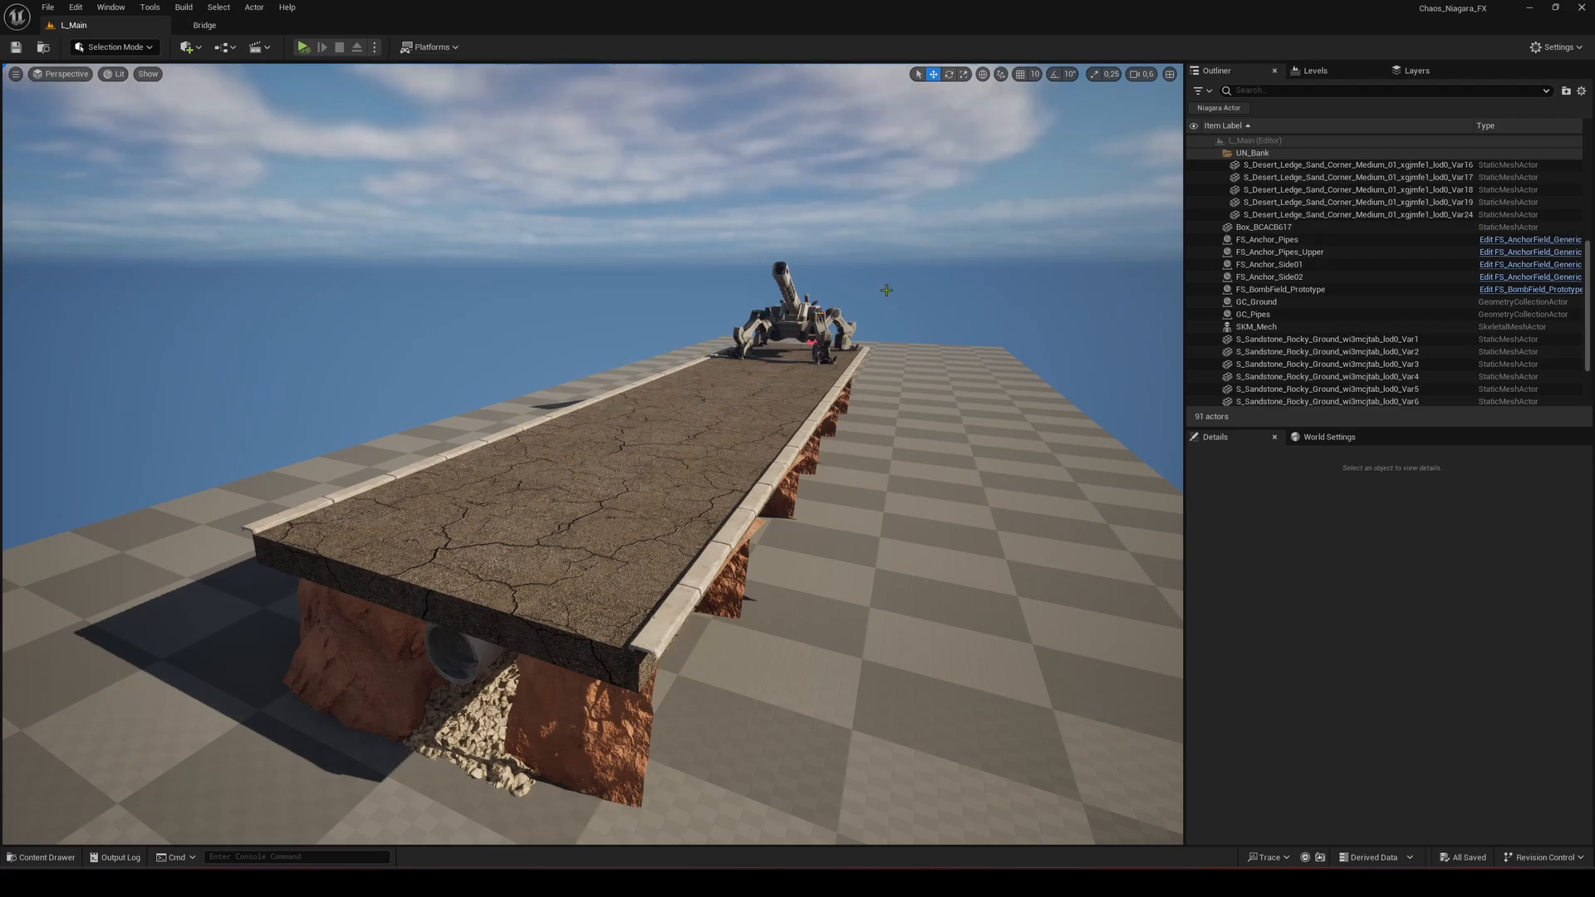
{"action": "key", "text": "d"}
{"action": "right_click_drag", "start_coordinate": [886, 293], "coordinate": [822, 292]}
{"action": "key", "text": "s"}
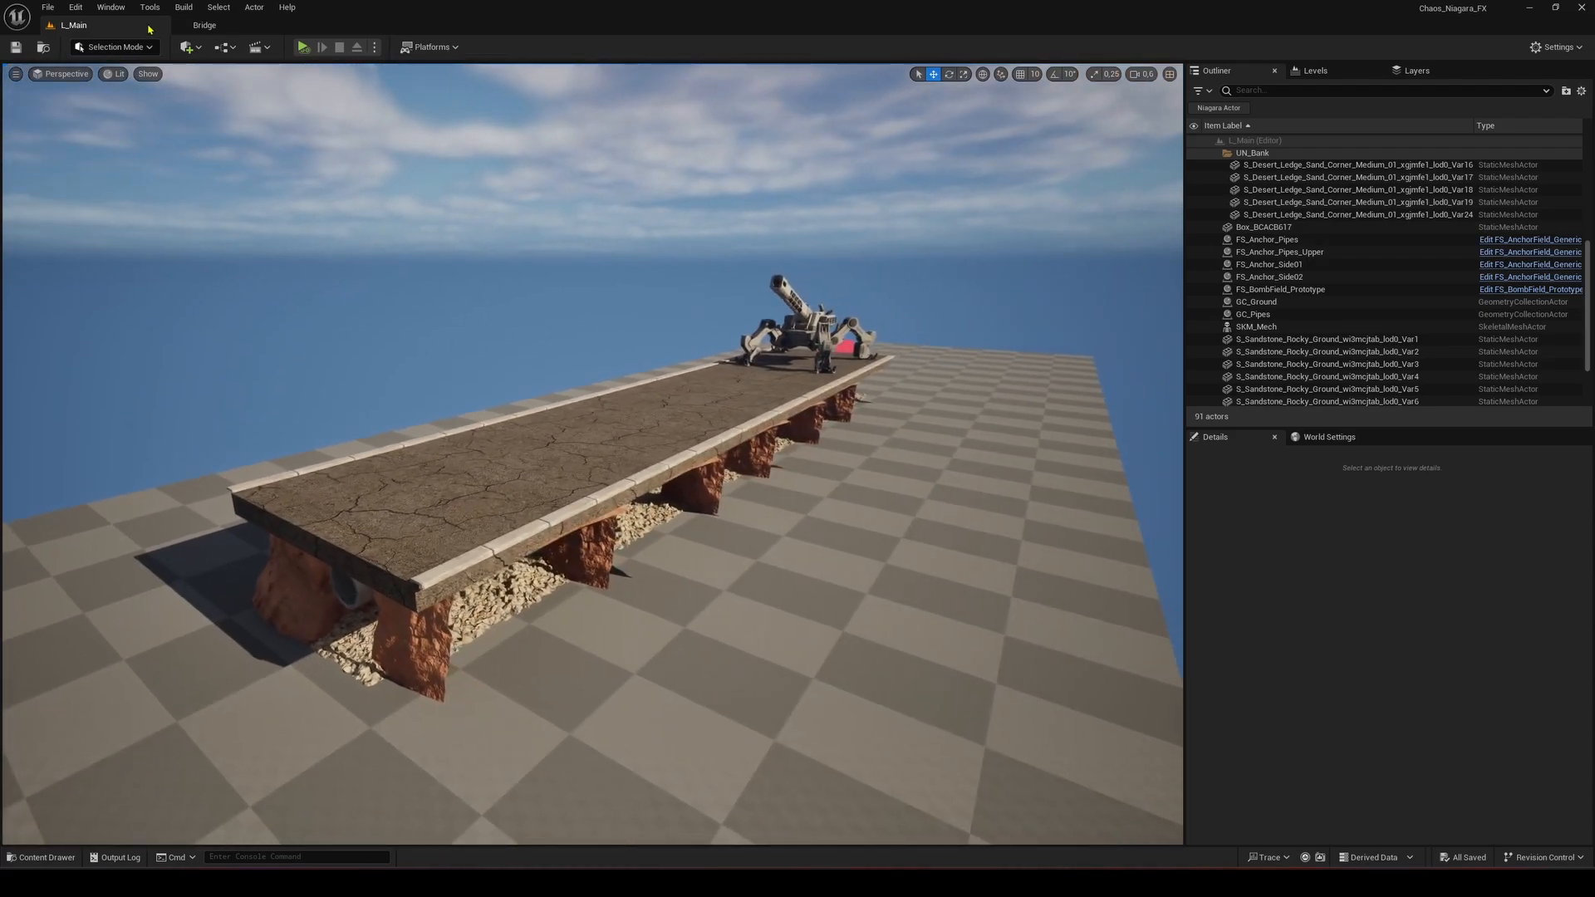
Search the Project Settings for chaos and enable Generate Collision Data, Generate Break Data and Generate Trailing Data.
{"action": "left_click", "coordinate": [75, 8]}
{"action": "left_click", "coordinate": [191, 201]}
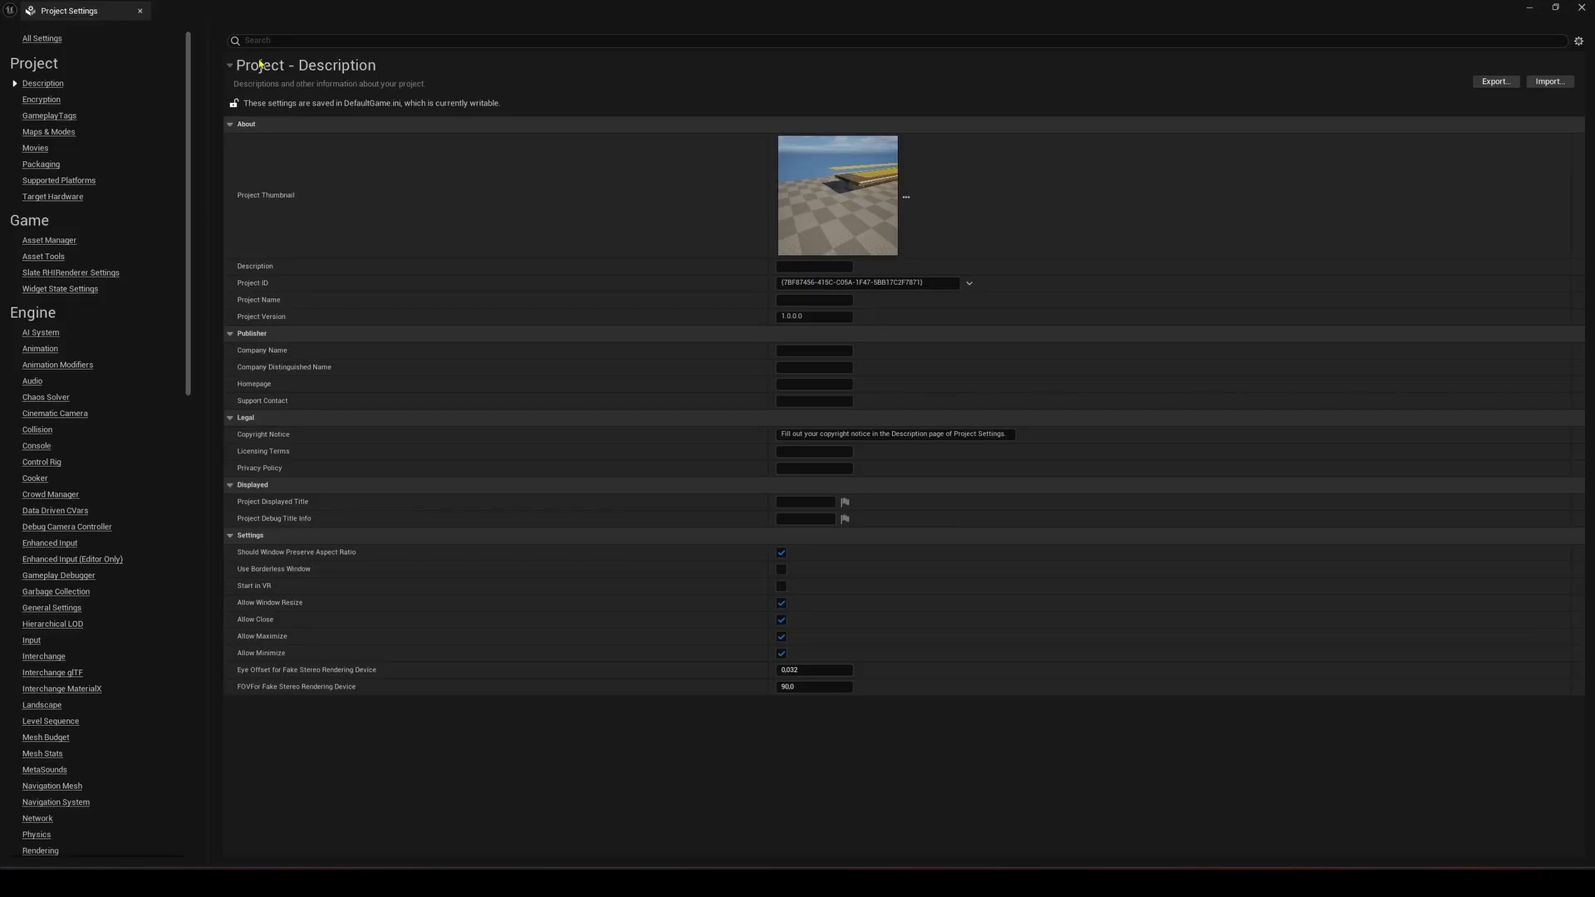
{"action": "type", "text": "chaos"}
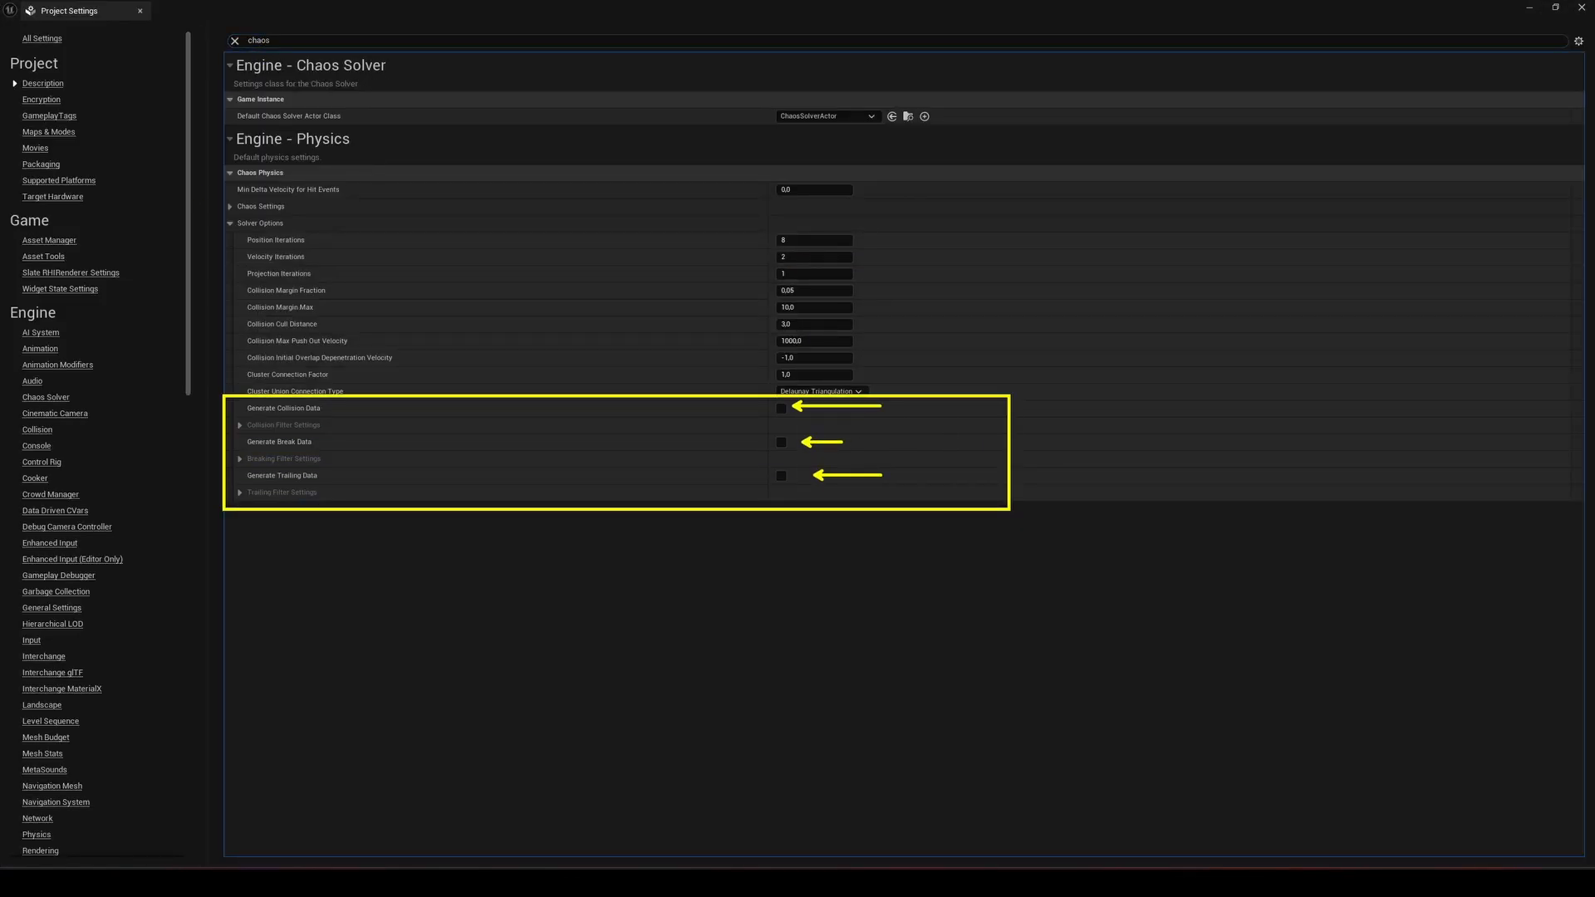
{"action": "left_click", "coordinate": [781, 408]}
{"action": "left_click", "coordinate": [781, 475]}
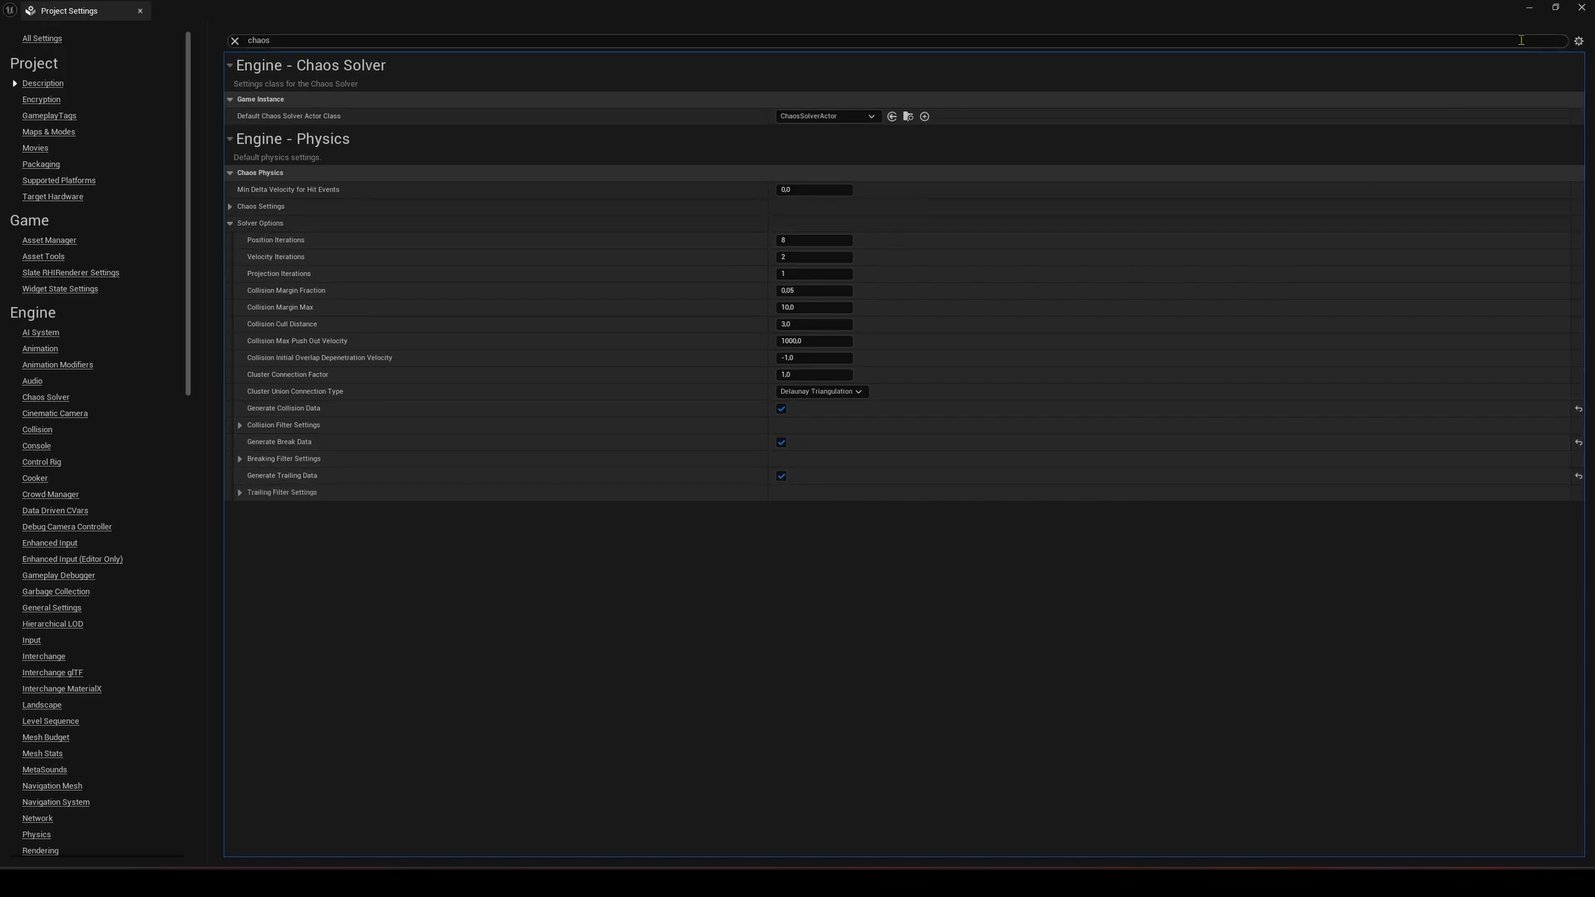
{"action": "left_click", "coordinate": [1580, 10]}
Enable Notify Breaks, Notify Collisions and Notify Trailing in the events settings of the GC_Ground geometry collection.
{"action": "left_click", "coordinate": [544, 493]}
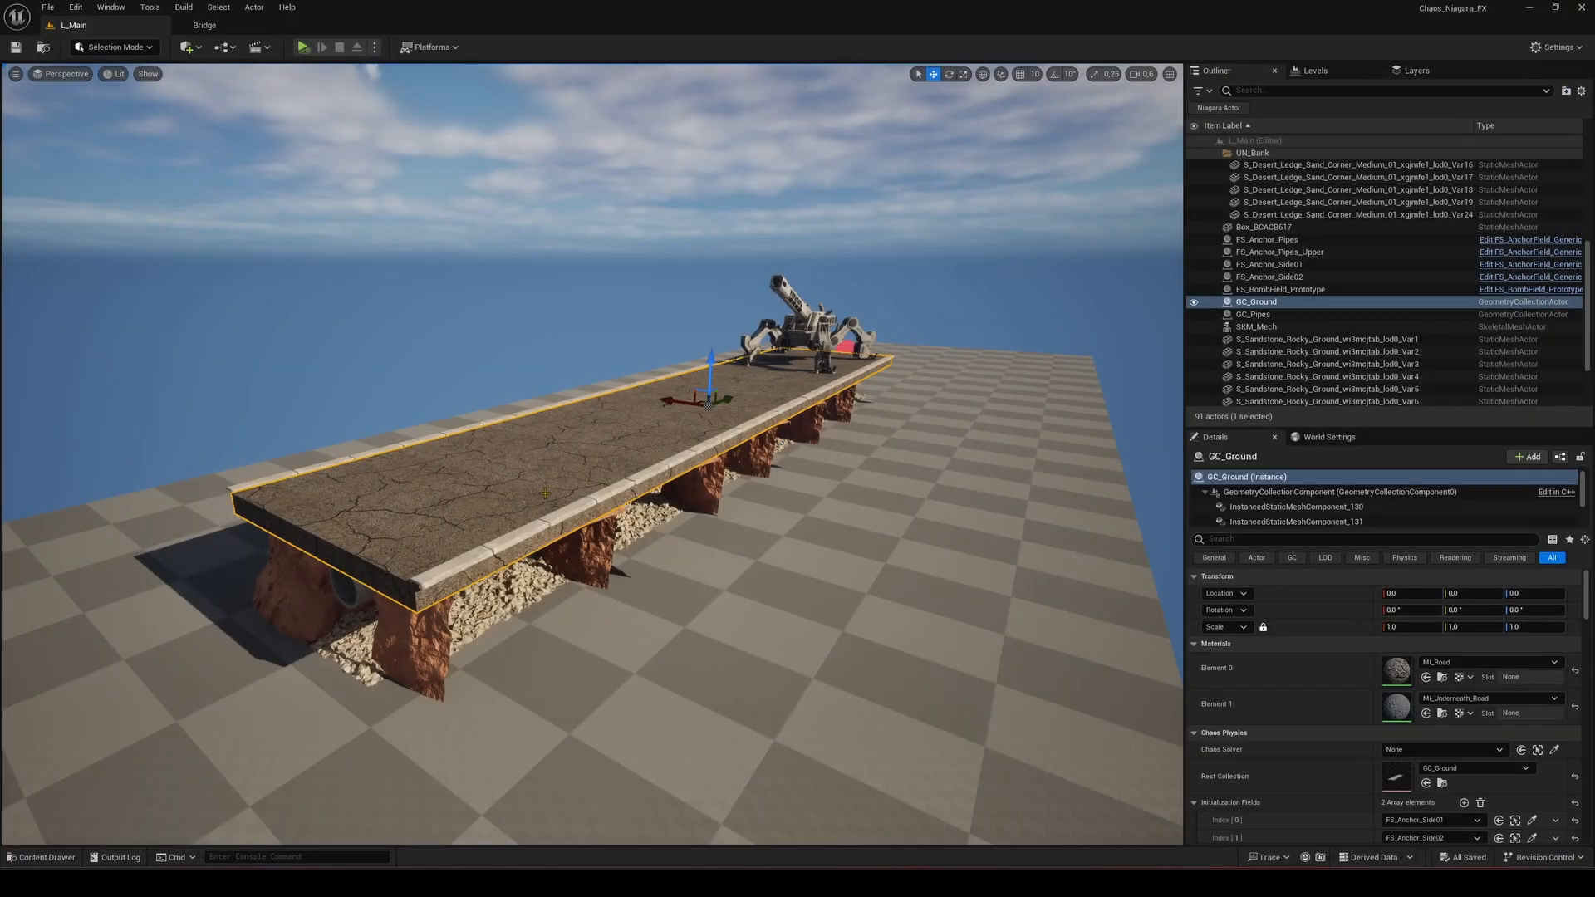
{"action": "scroll", "coordinate": [1205, 748], "scroll_direction": "down", "scroll_amount": 10}
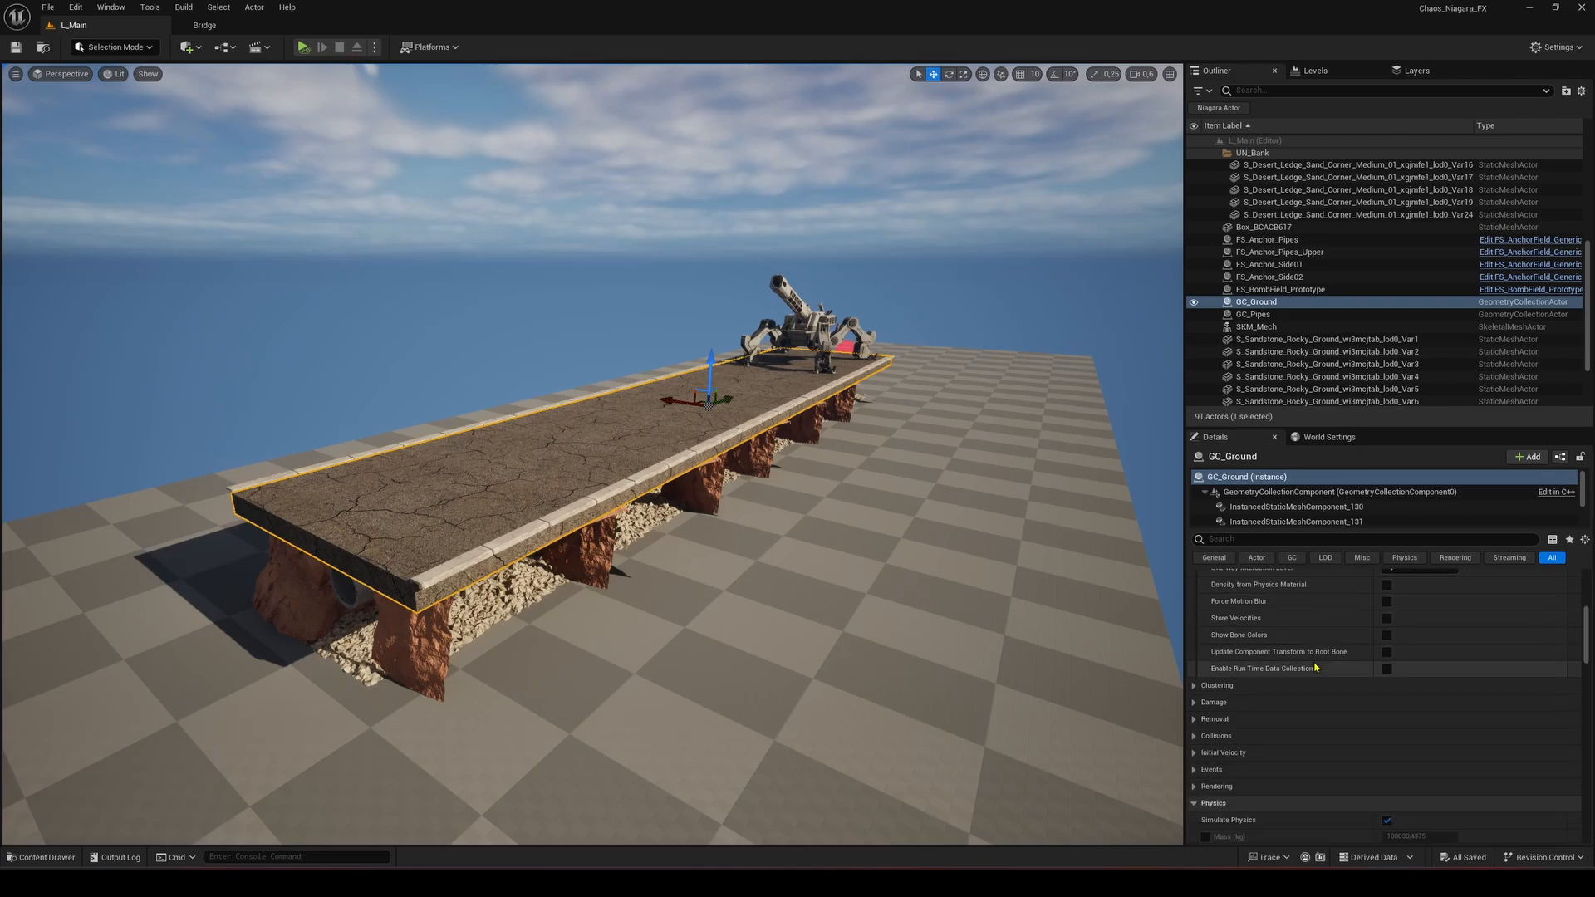
{"action": "scroll", "coordinate": [1246, 747], "scroll_direction": "down", "scroll_amount": 3}
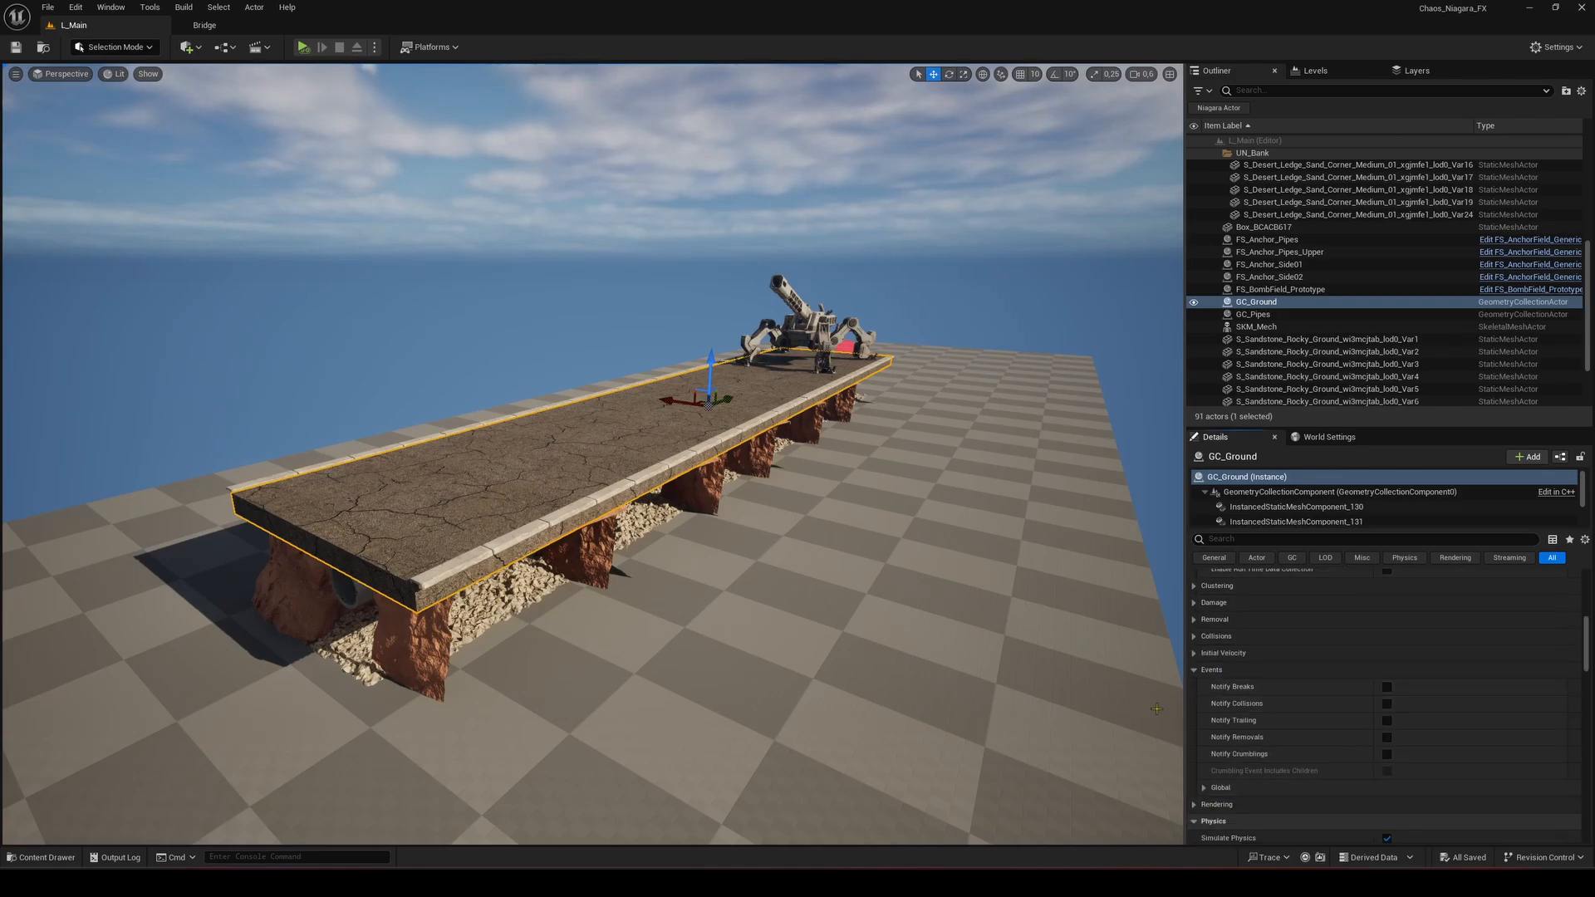
{"action": "left_click", "coordinate": [1386, 688]}
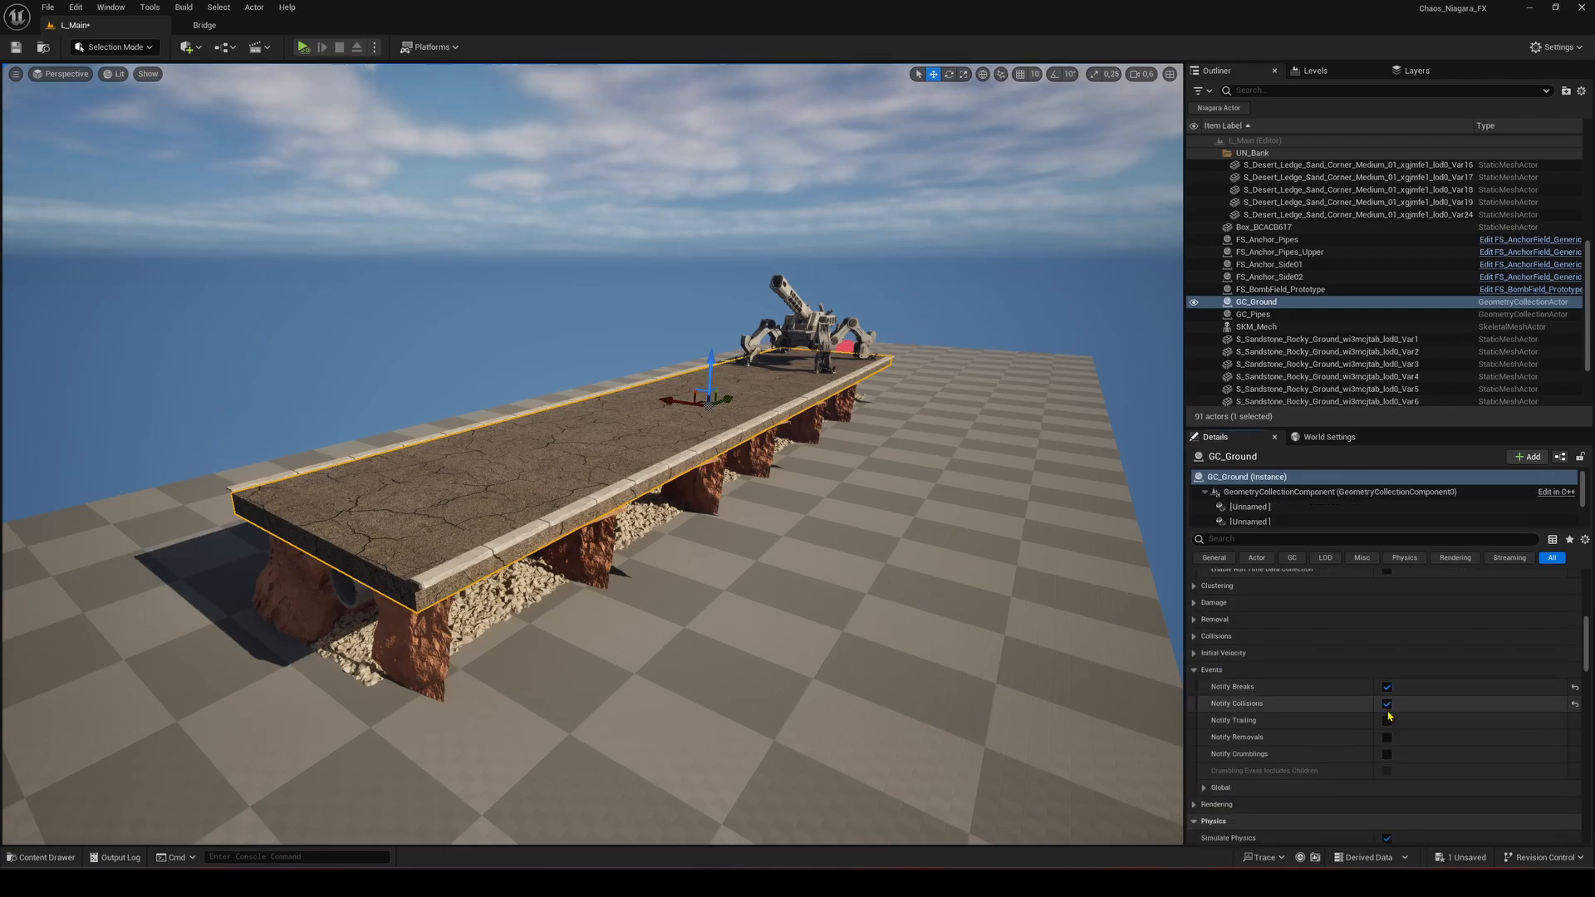
{"action": "left_click", "coordinate": [1386, 720]}
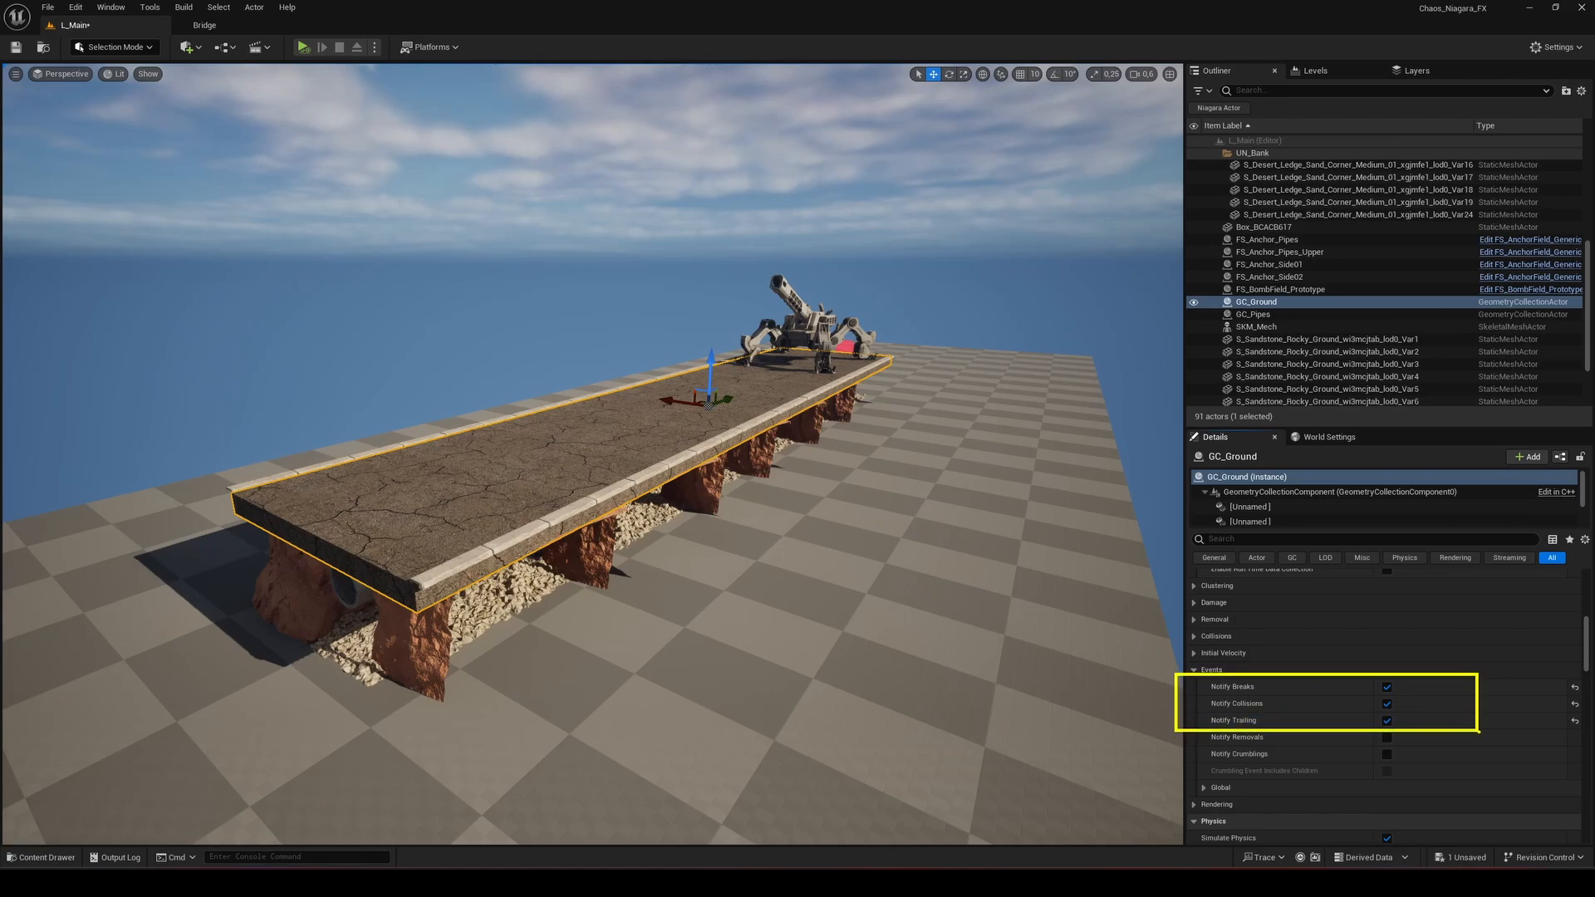
Create an empty Niagara system named NS_RoadFracture in the Niagara folder and open it for editing.
{"action": "key", "text": "Escape"}
{"action": "left_click", "coordinate": [1557, 47]}
{"action": "left_click", "coordinate": [1500, 127]}
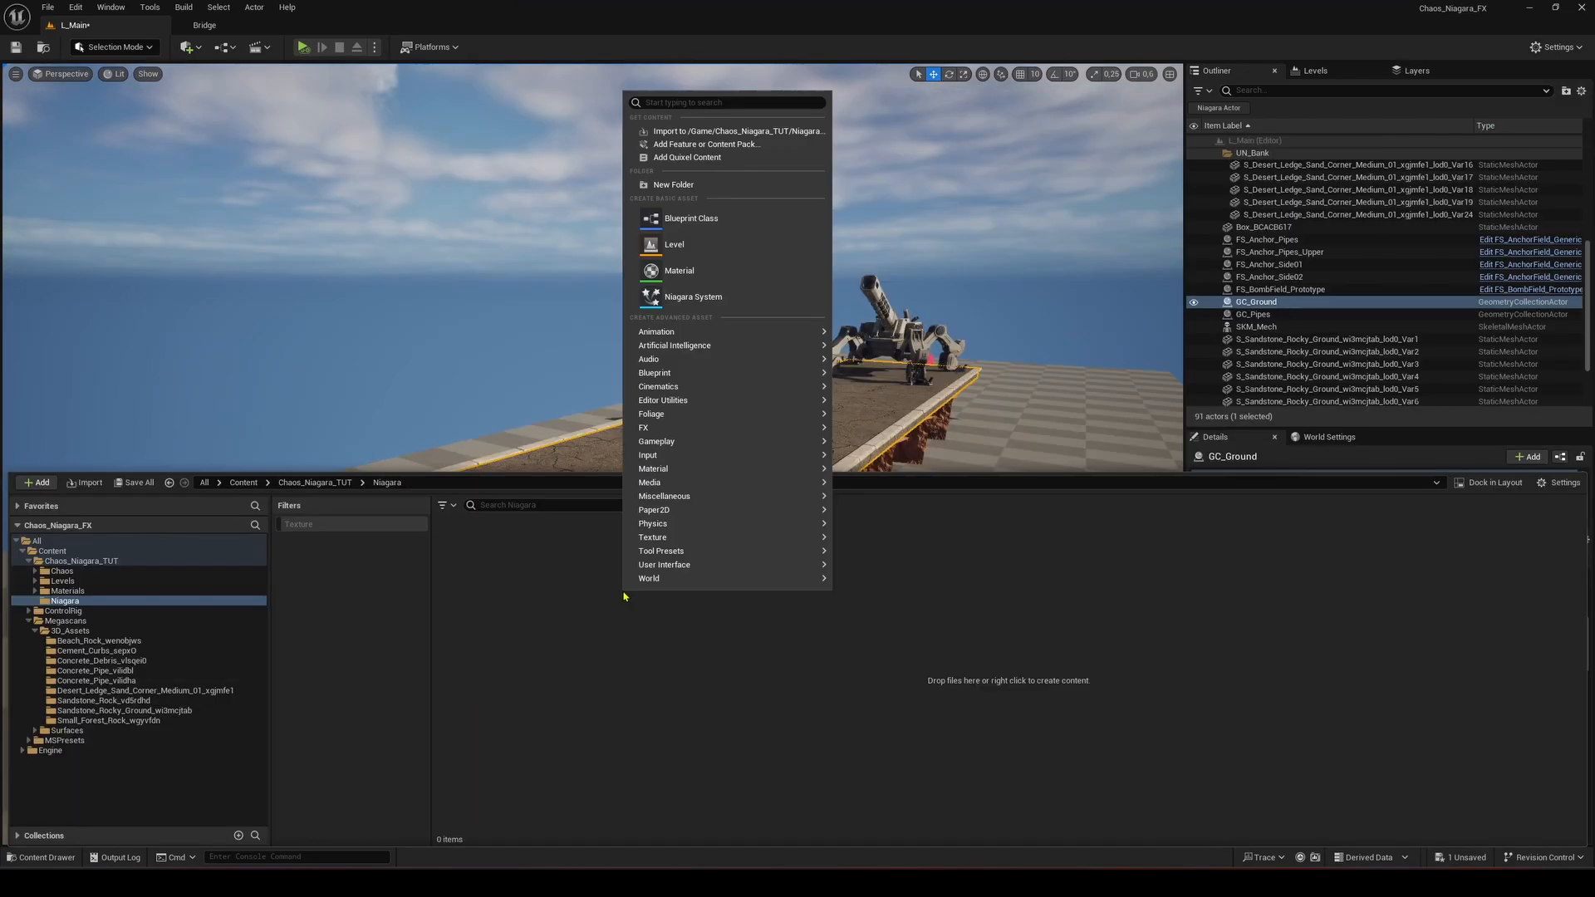
{"action": "left_click", "coordinate": [664, 297]}
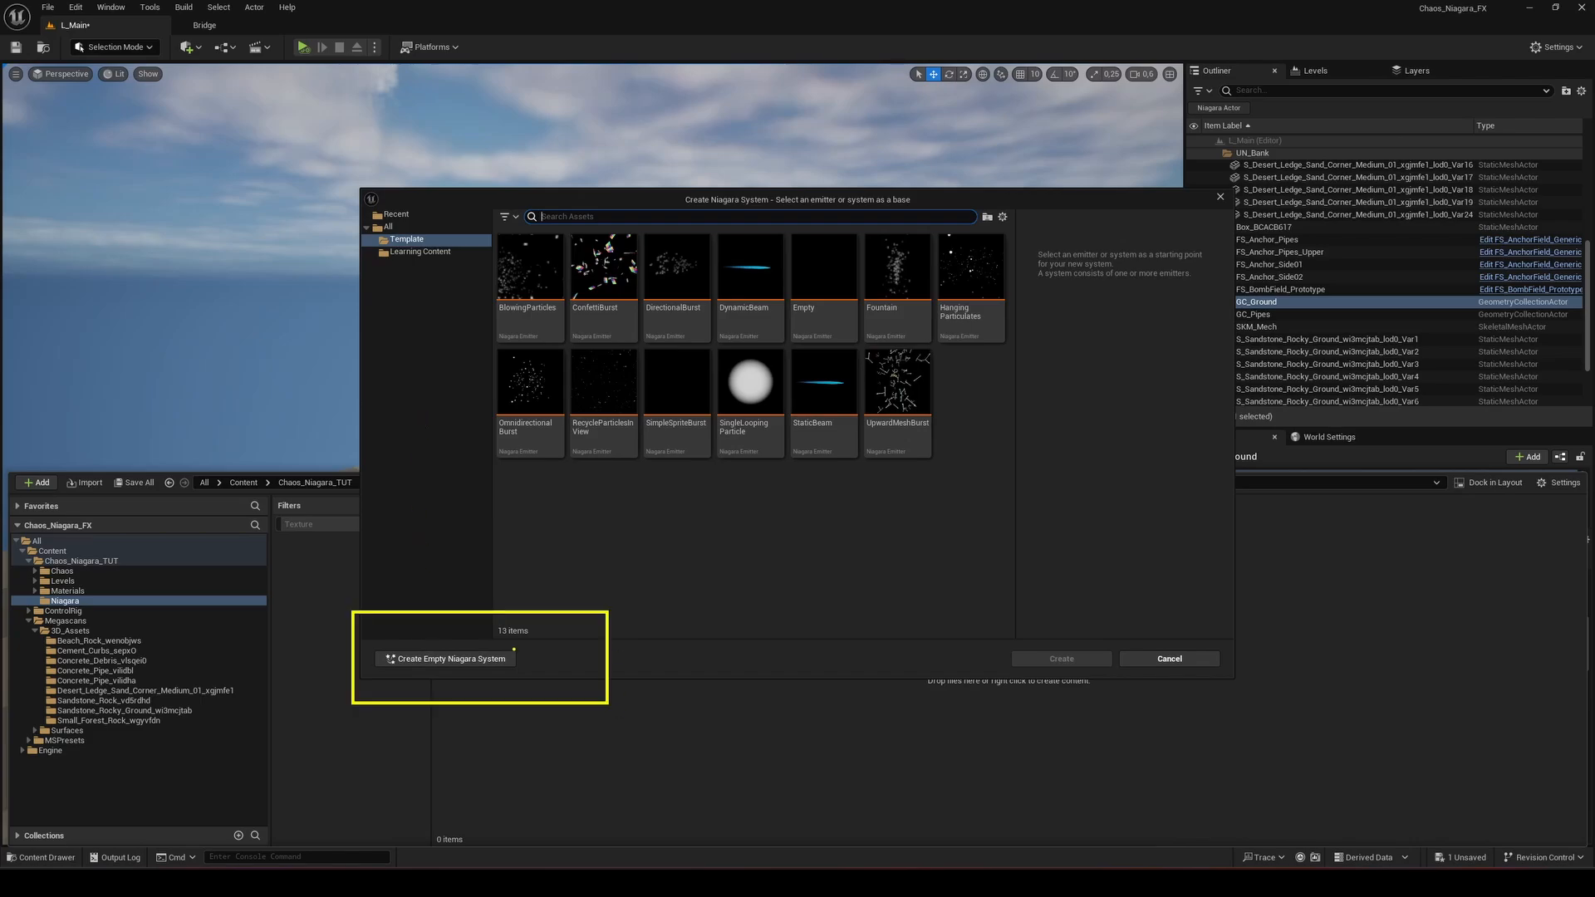
{"action": "left_click", "coordinate": [445, 659]}
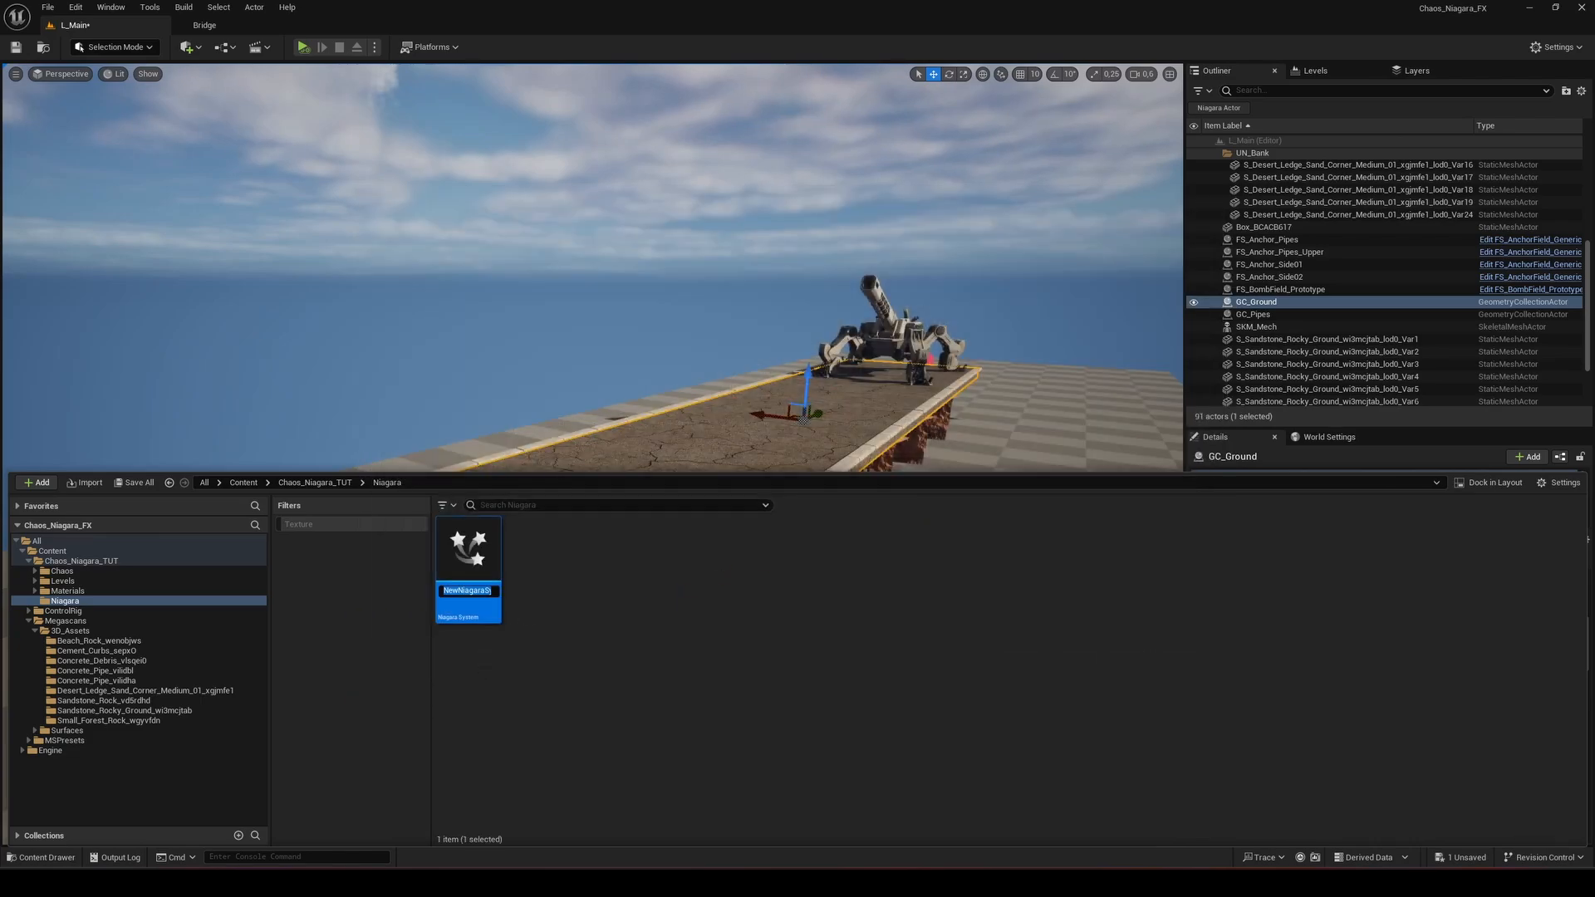
{"action": "double_click", "coordinate": [467, 534]}
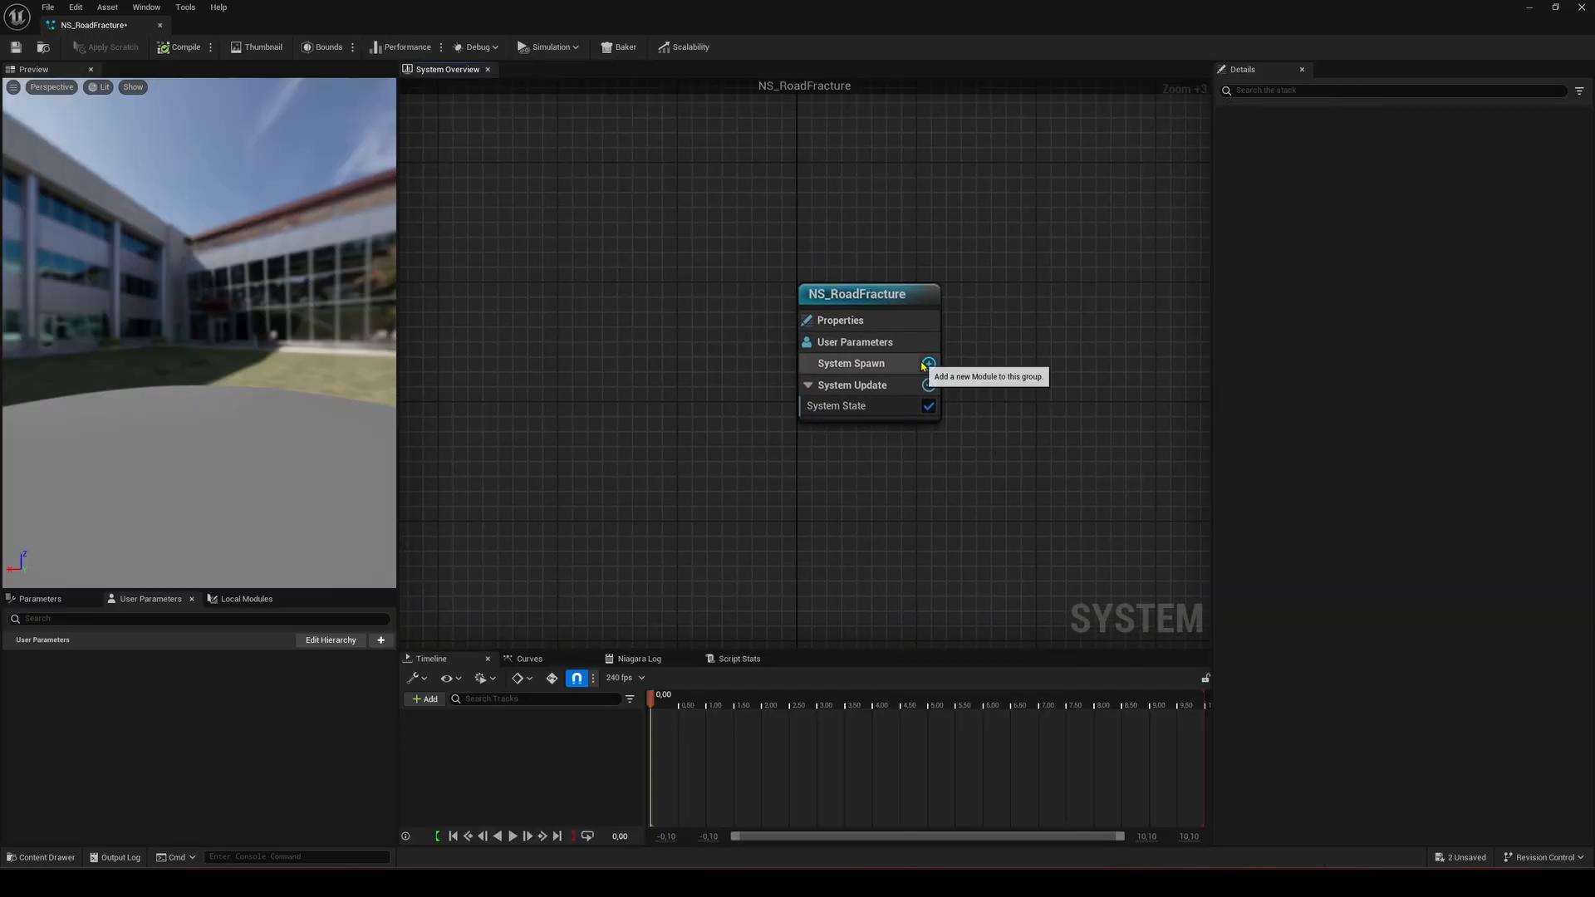
Add a Chaos Destruction Data user parameter named CDD_Breaking, with Data Source set to Breaking Data and Data Process Frequency to 40.
{"action": "scroll", "coordinate": [924, 367], "scroll_direction": "up", "scroll_amount": 3}
{"action": "left_click", "coordinate": [909, 337]}
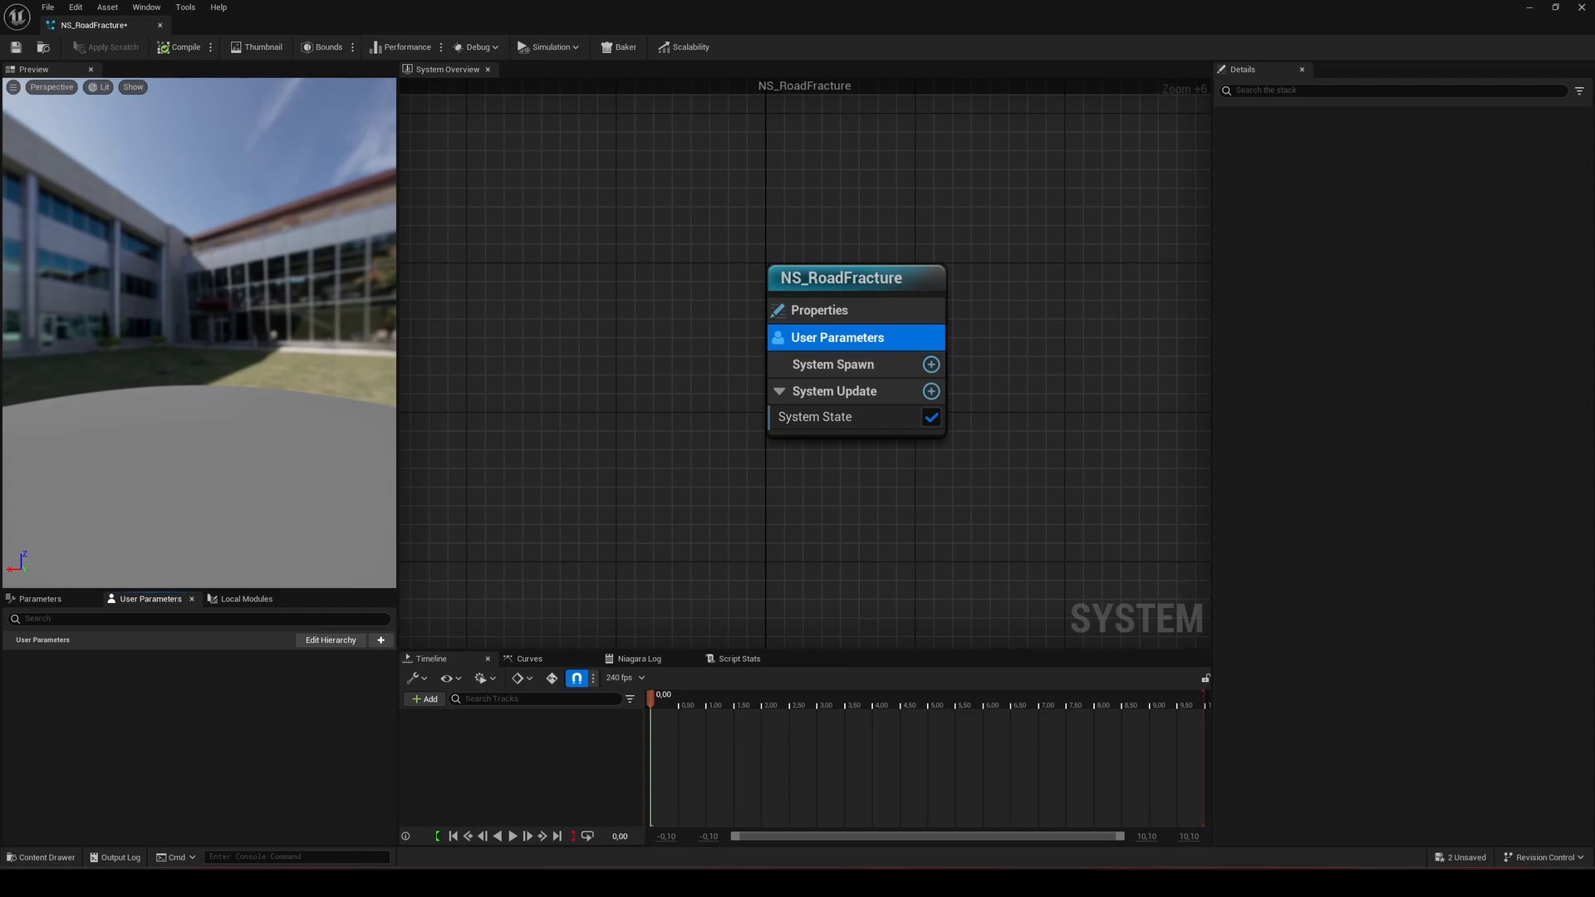
{"action": "left_click", "coordinate": [381, 640]}
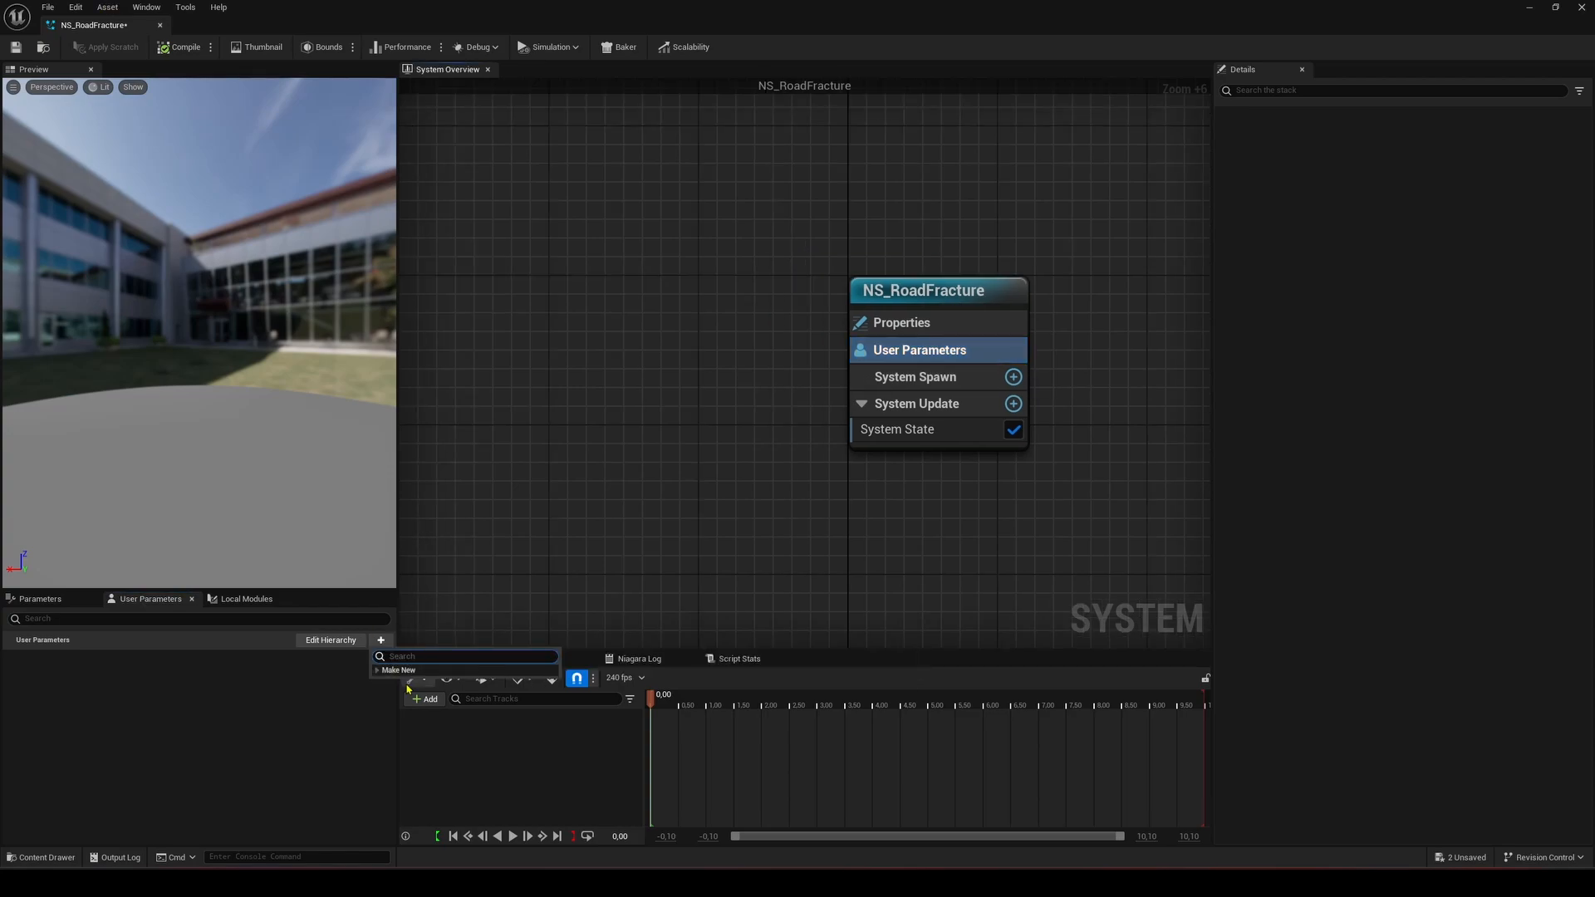
{"action": "type", "text": "cha"}
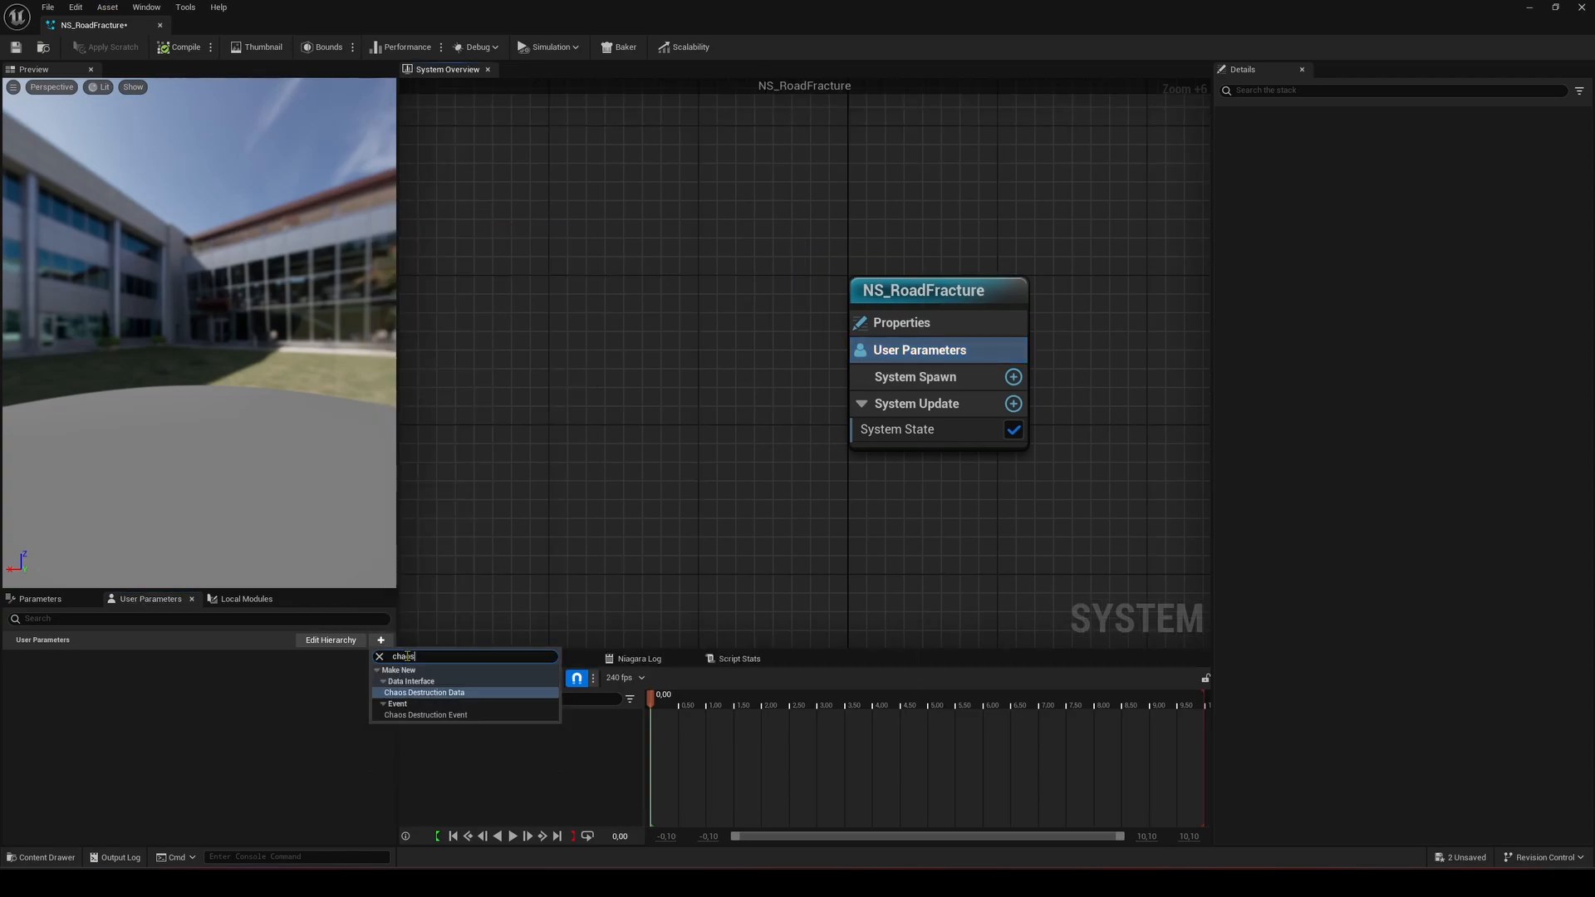
{"action": "type", "text": "os"}
{"action": "left_click", "coordinate": [418, 693]}
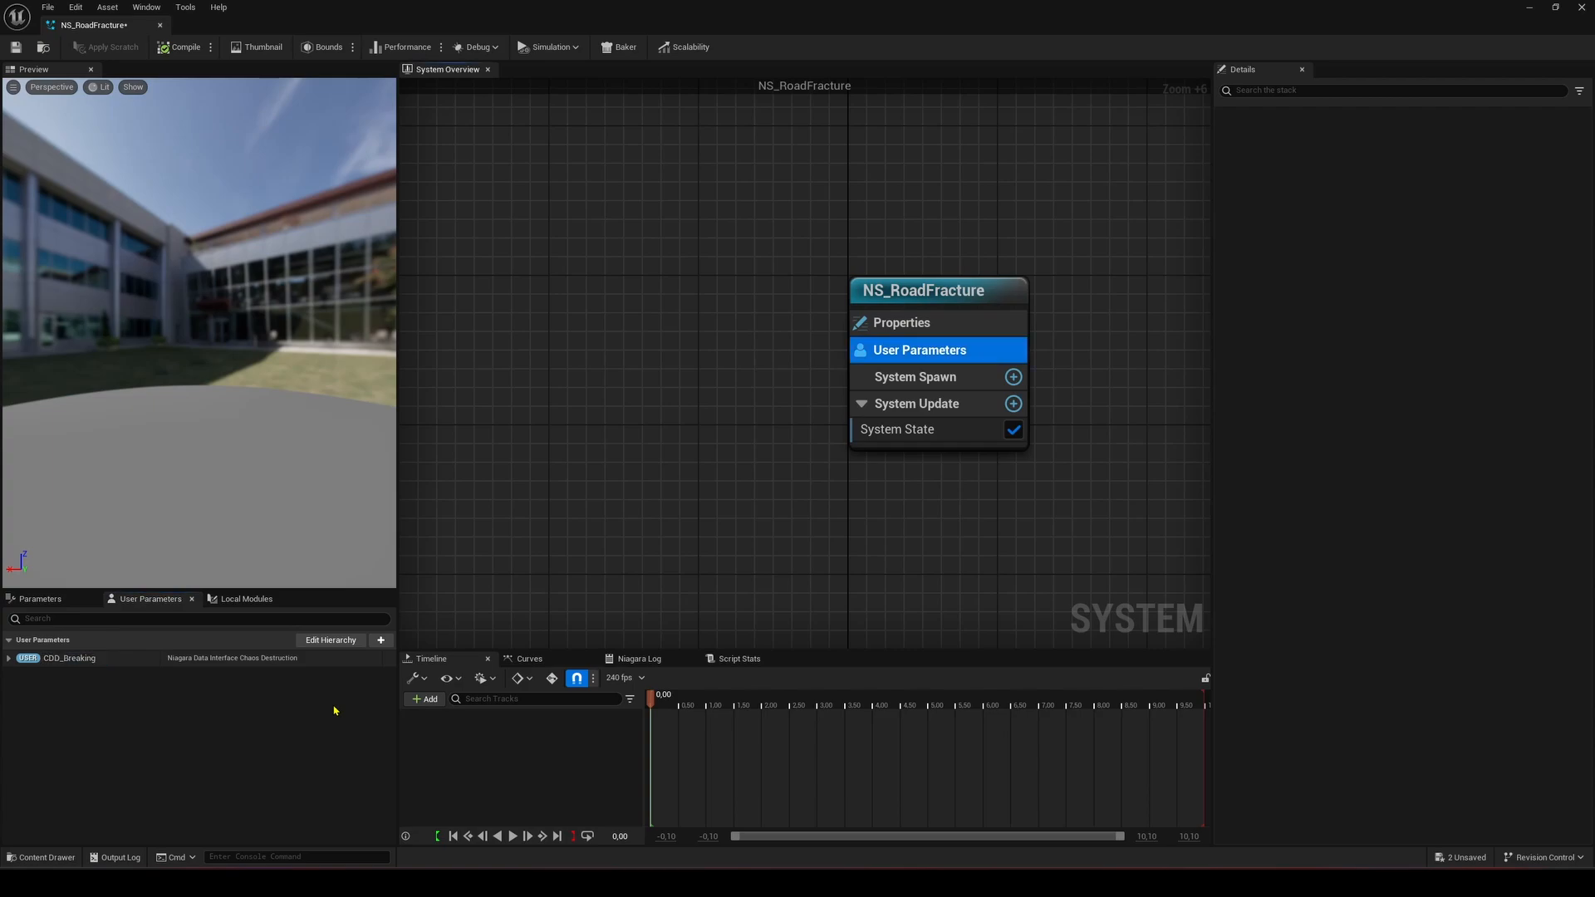
{"action": "left_click", "coordinate": [8, 658]}
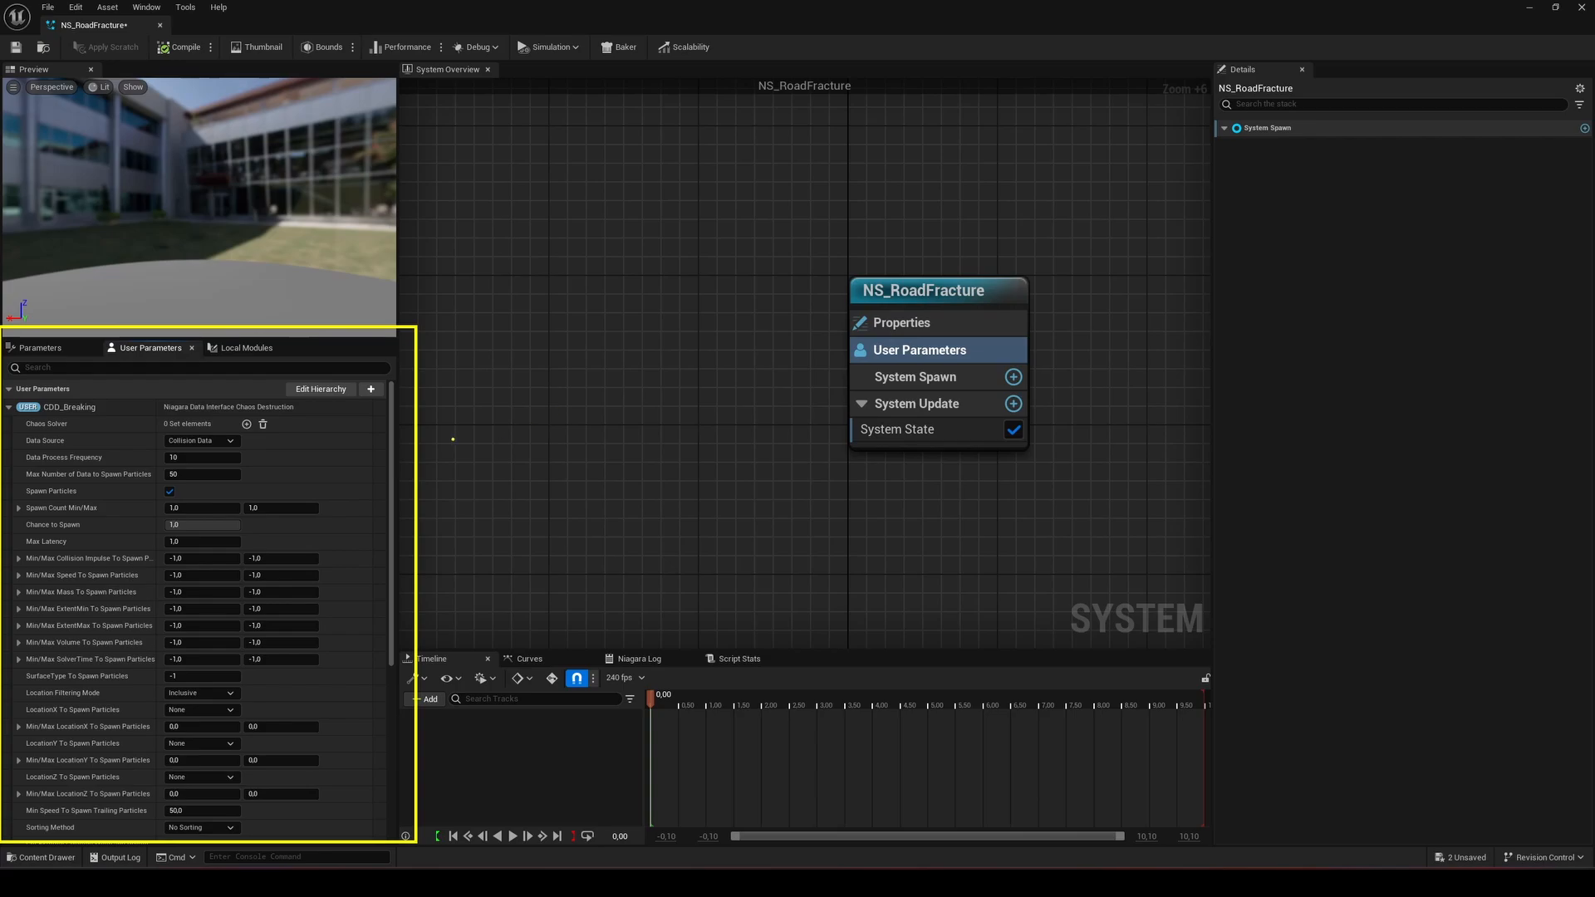
{"action": "right_click", "coordinate": [843, 322]}
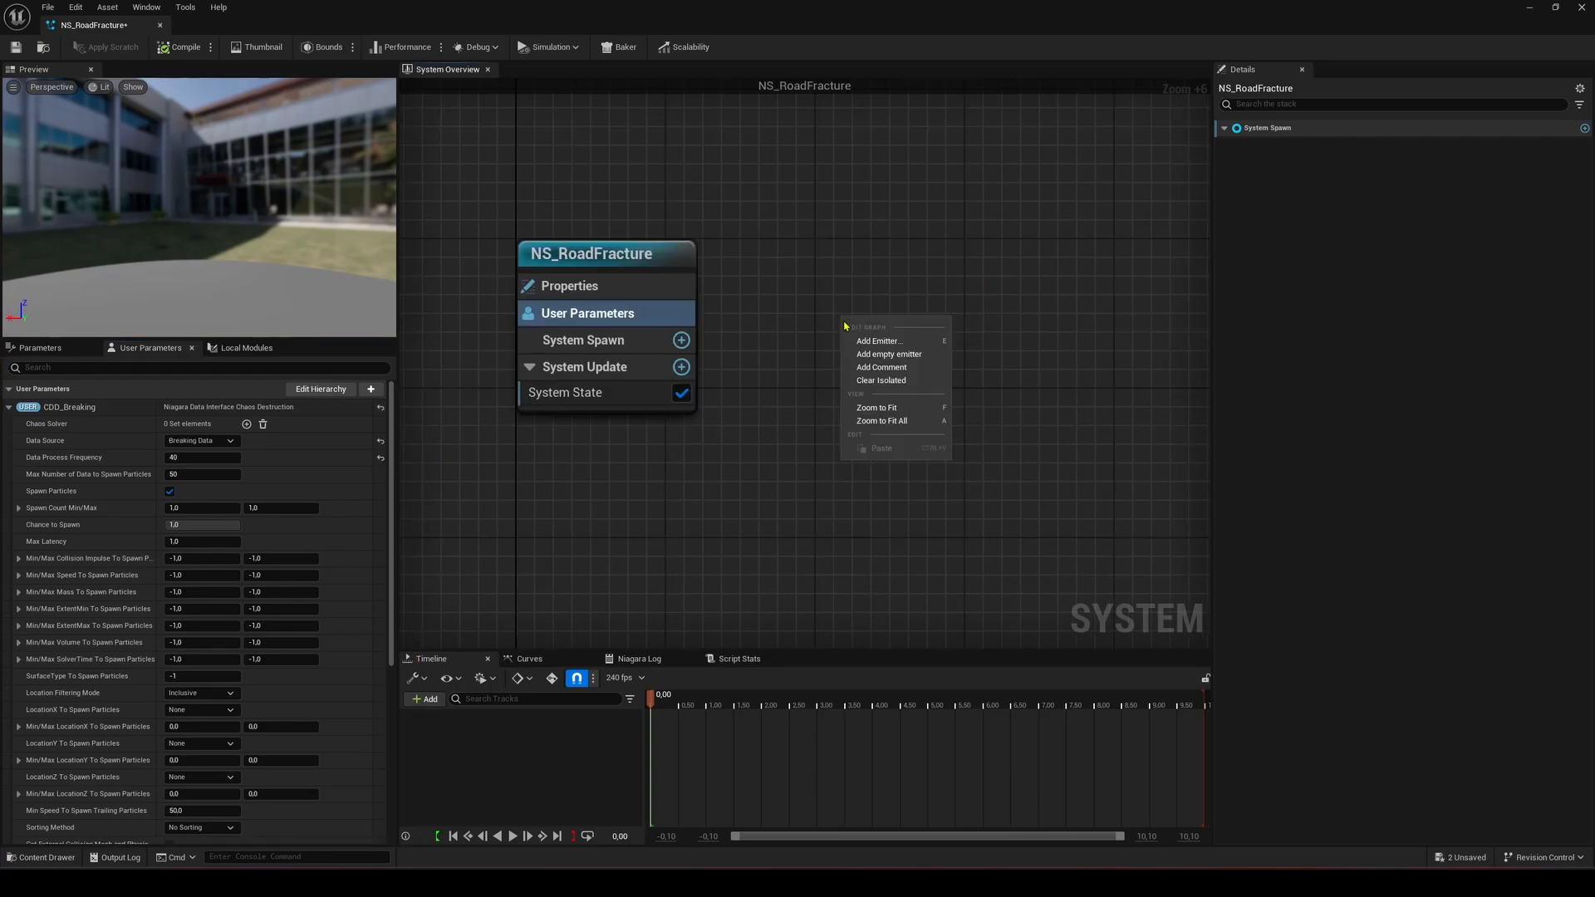
{"action": "left_click", "coordinate": [898, 359]}
{"action": "scroll", "coordinate": [814, 332], "scroll_direction": "up", "scroll_amount": 5, "text": "ctrl"}
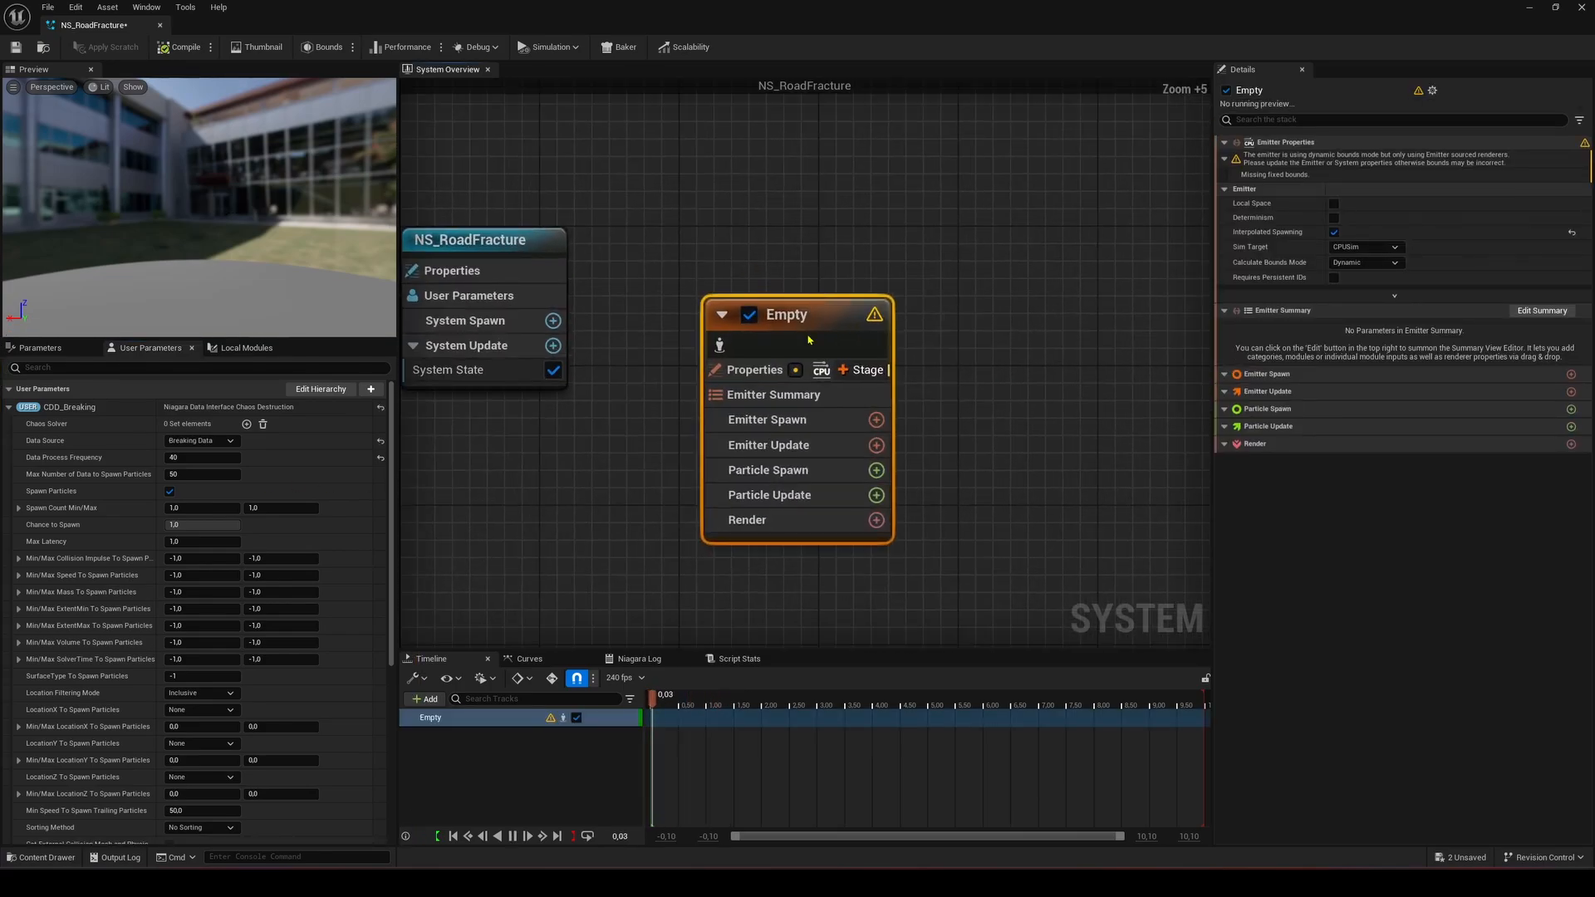
{"action": "left_click_drag", "start_coordinate": [809, 340], "coordinate": [808, 305]}
Add an emitter to NS_RoadFracture from the Empty template and rename it Debug.
{"action": "right_click", "coordinate": [659, 285]}
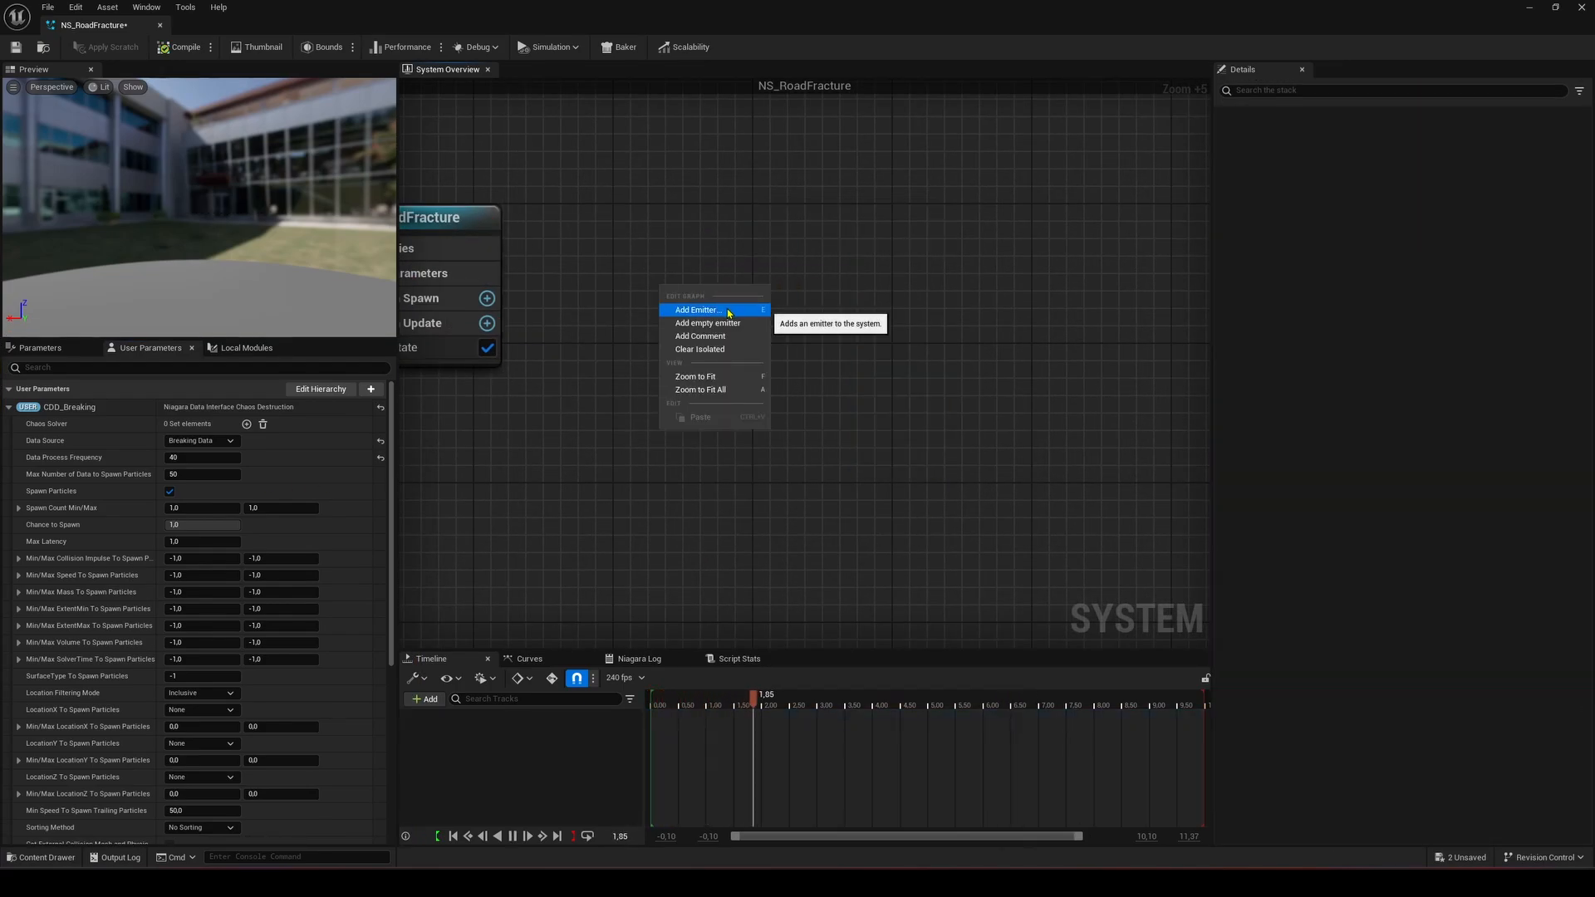
{"action": "left_click", "coordinate": [728, 310]}
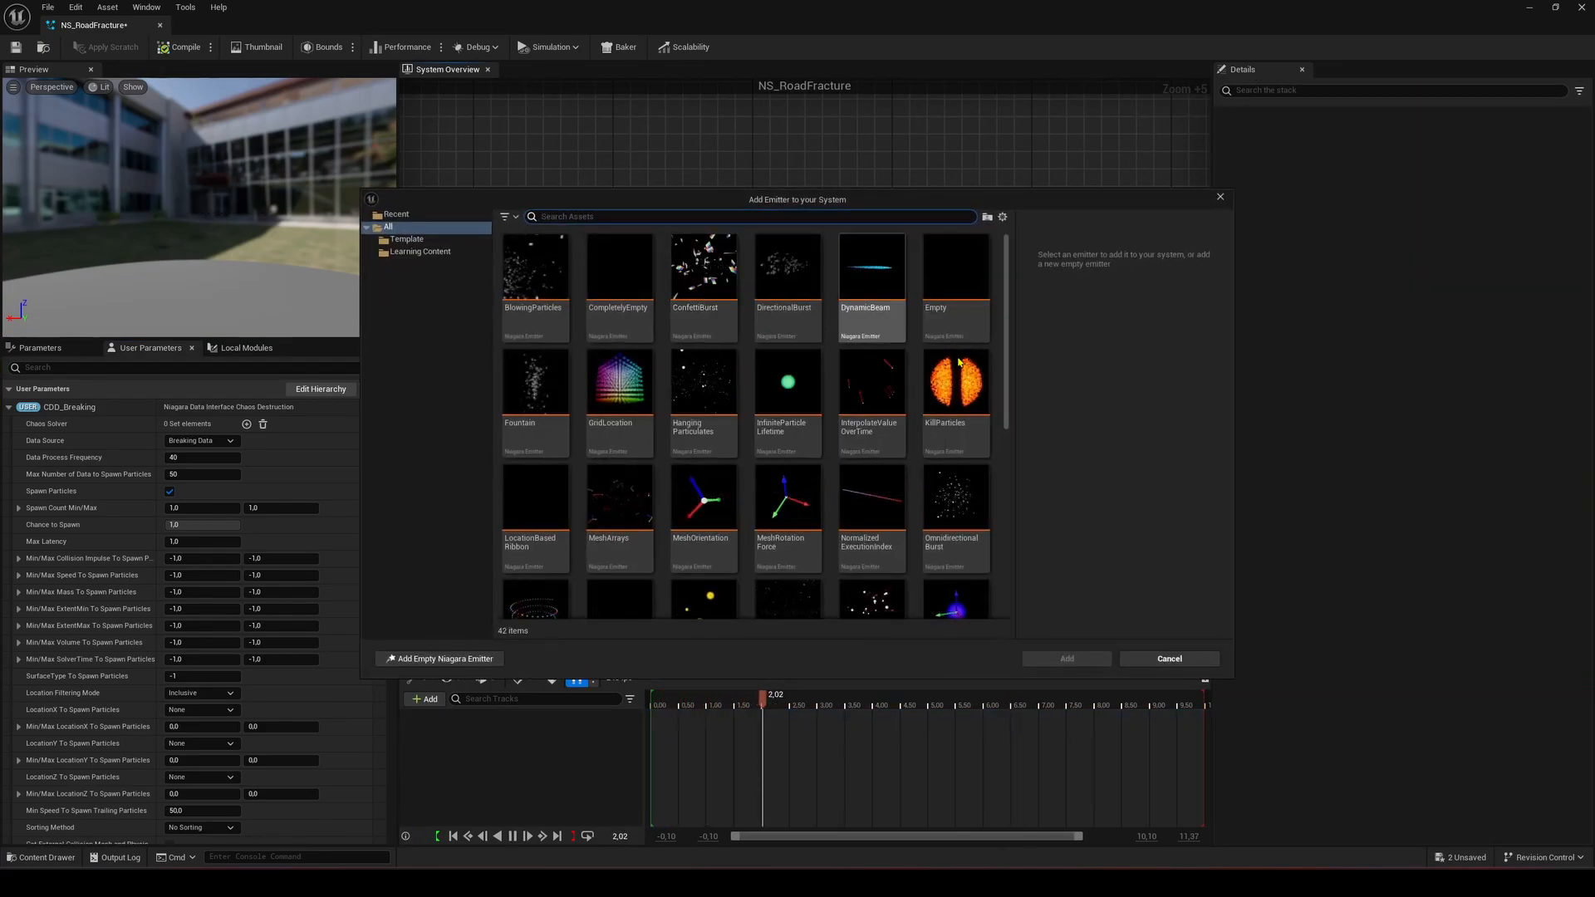
{"action": "left_click", "coordinate": [941, 289]}
{"action": "left_click", "coordinate": [1066, 658]}
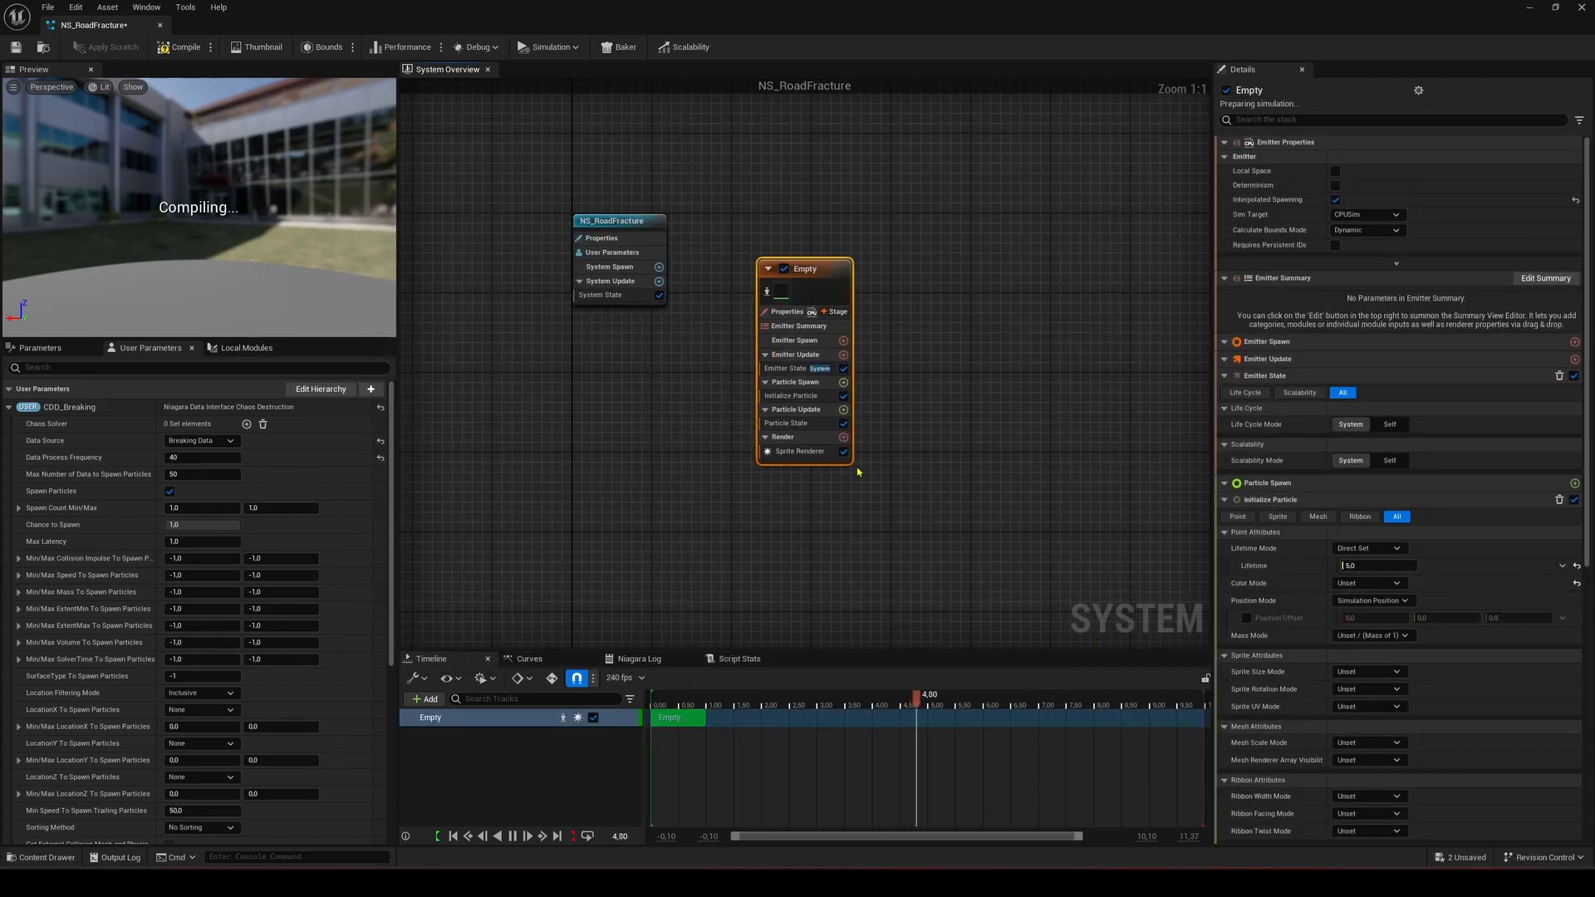
{"action": "scroll", "coordinate": [867, 203], "scroll_direction": "up", "scroll_amount": 3}
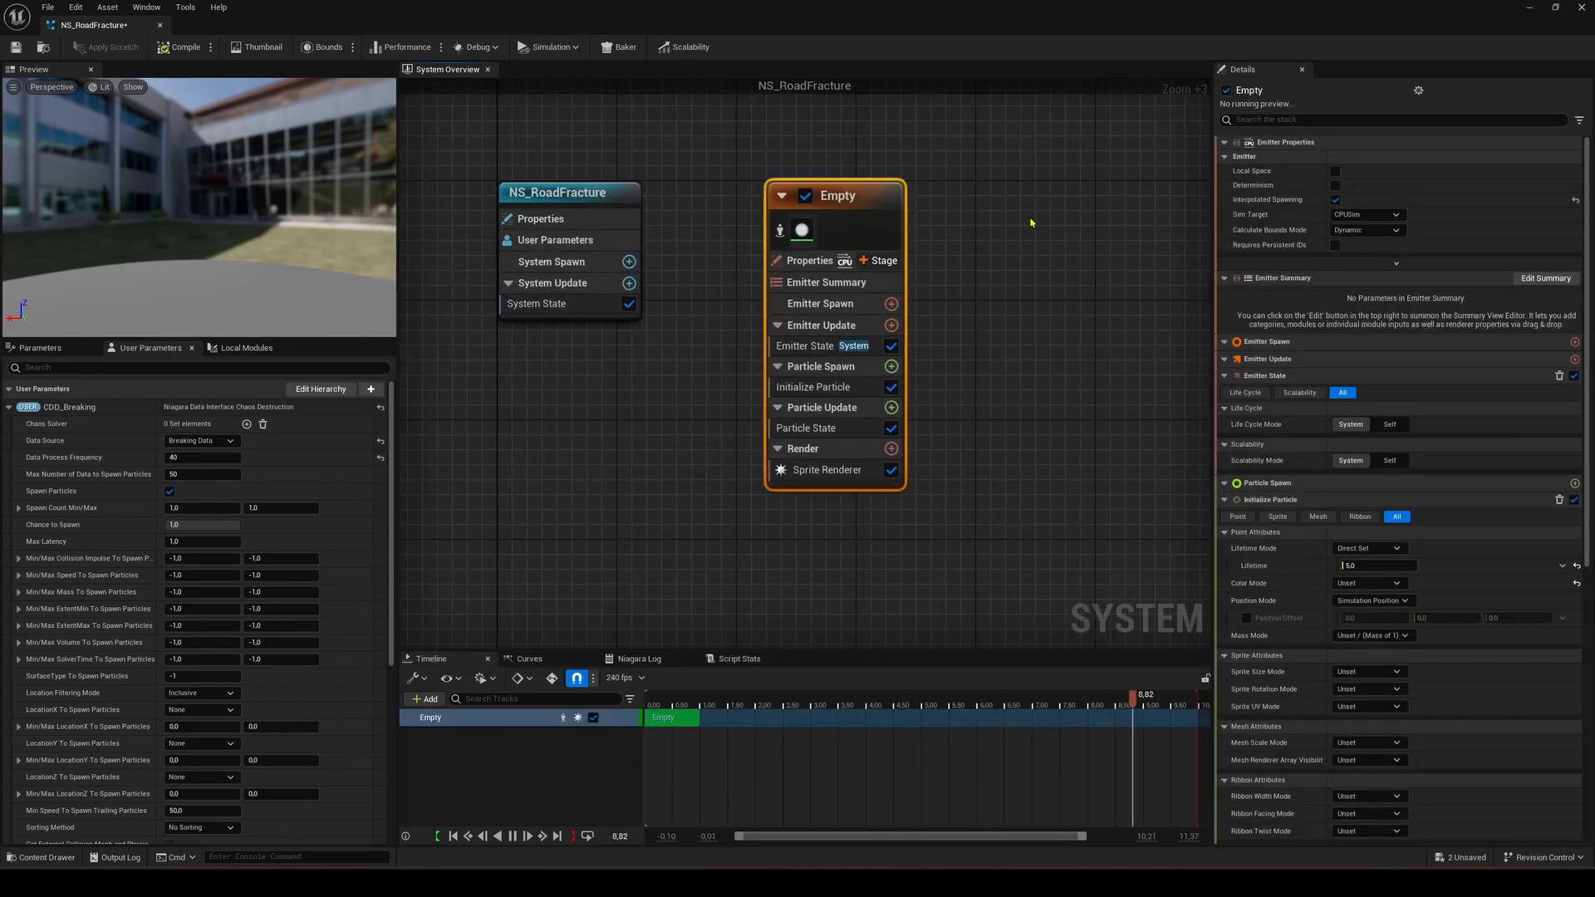
{"action": "key", "text": "F2"}
{"action": "type", "text": "Debug"}
{"action": "key", "text": "Return"}
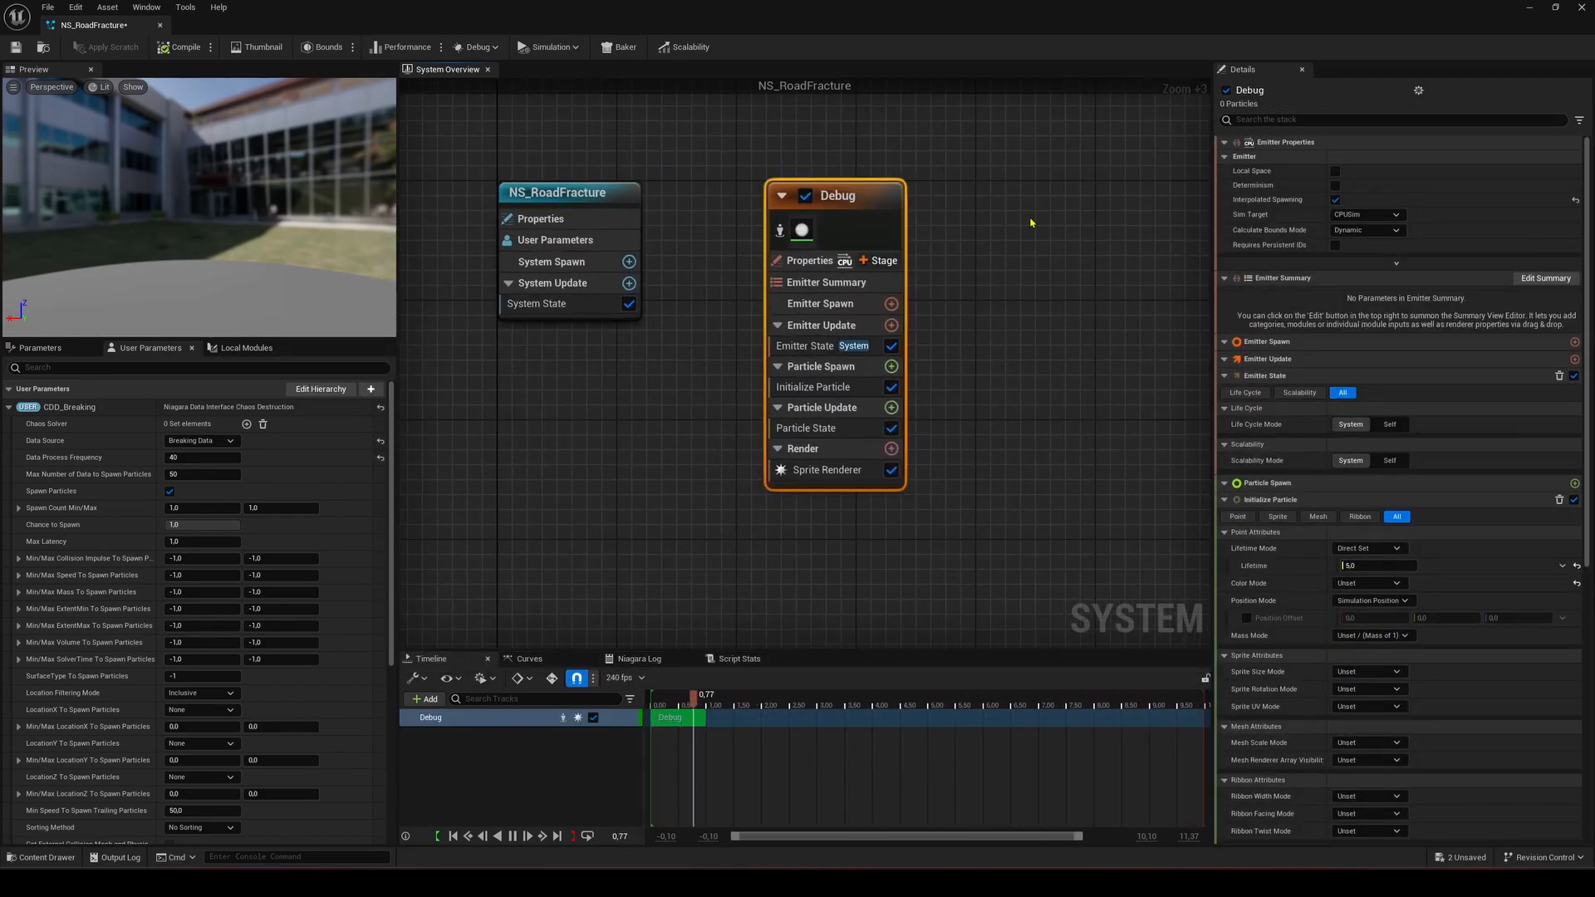
Add Spawn from Chaos to the Debug emitter's Emitter Update and Apply Chaos Data to its Particle Spawn.
{"action": "left_click", "coordinate": [880, 338]}
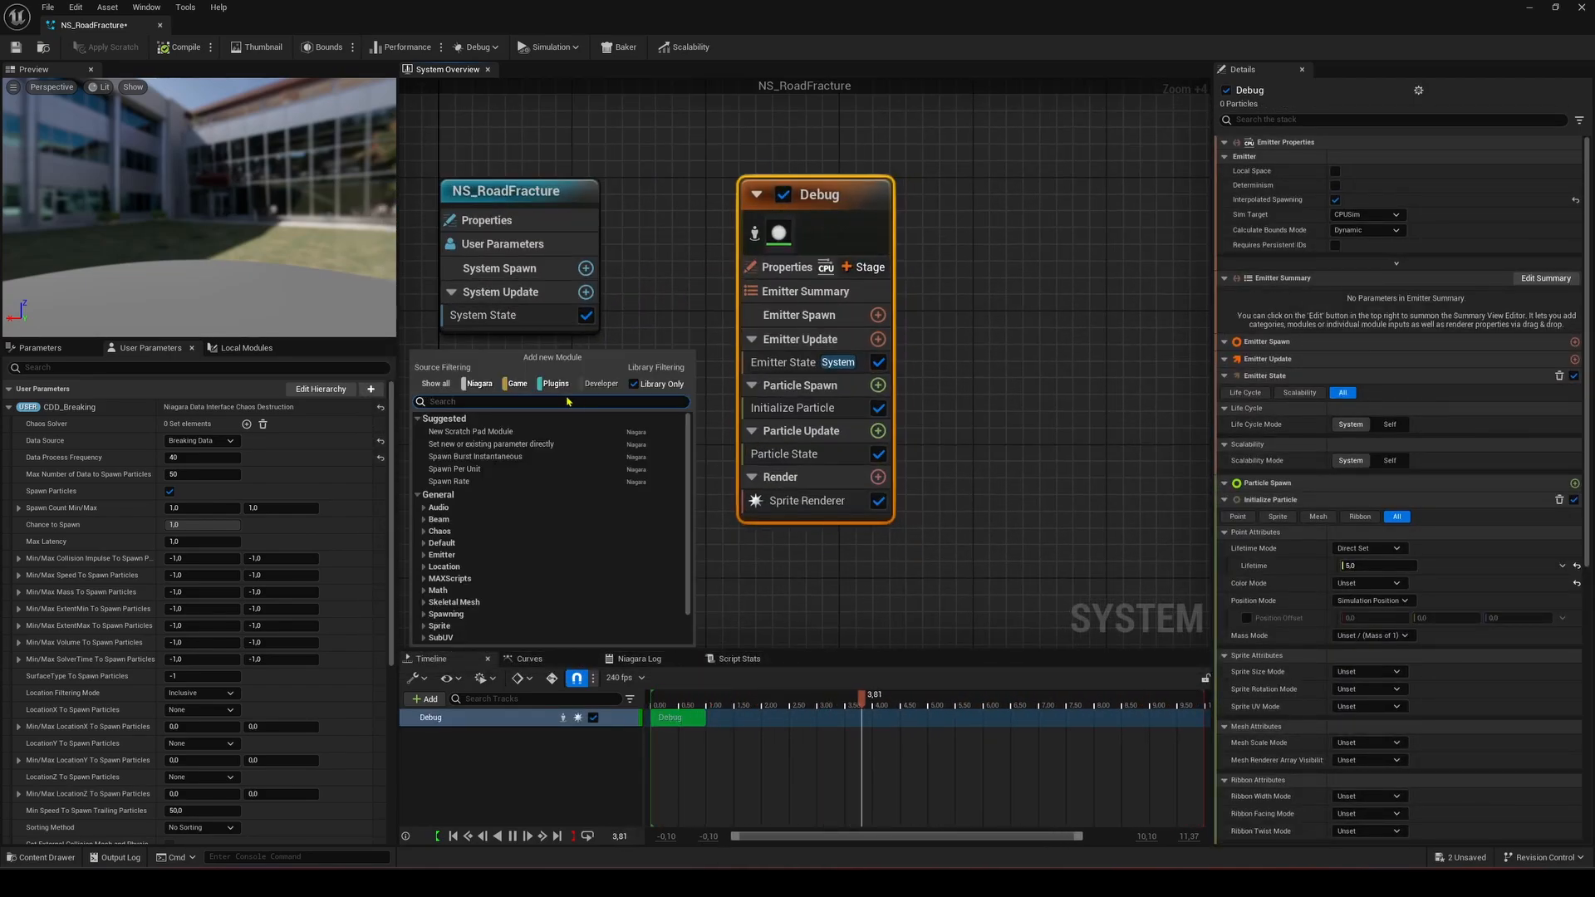
{"action": "type", "text": "chaos"}
{"action": "left_click", "coordinate": [955, 443]}
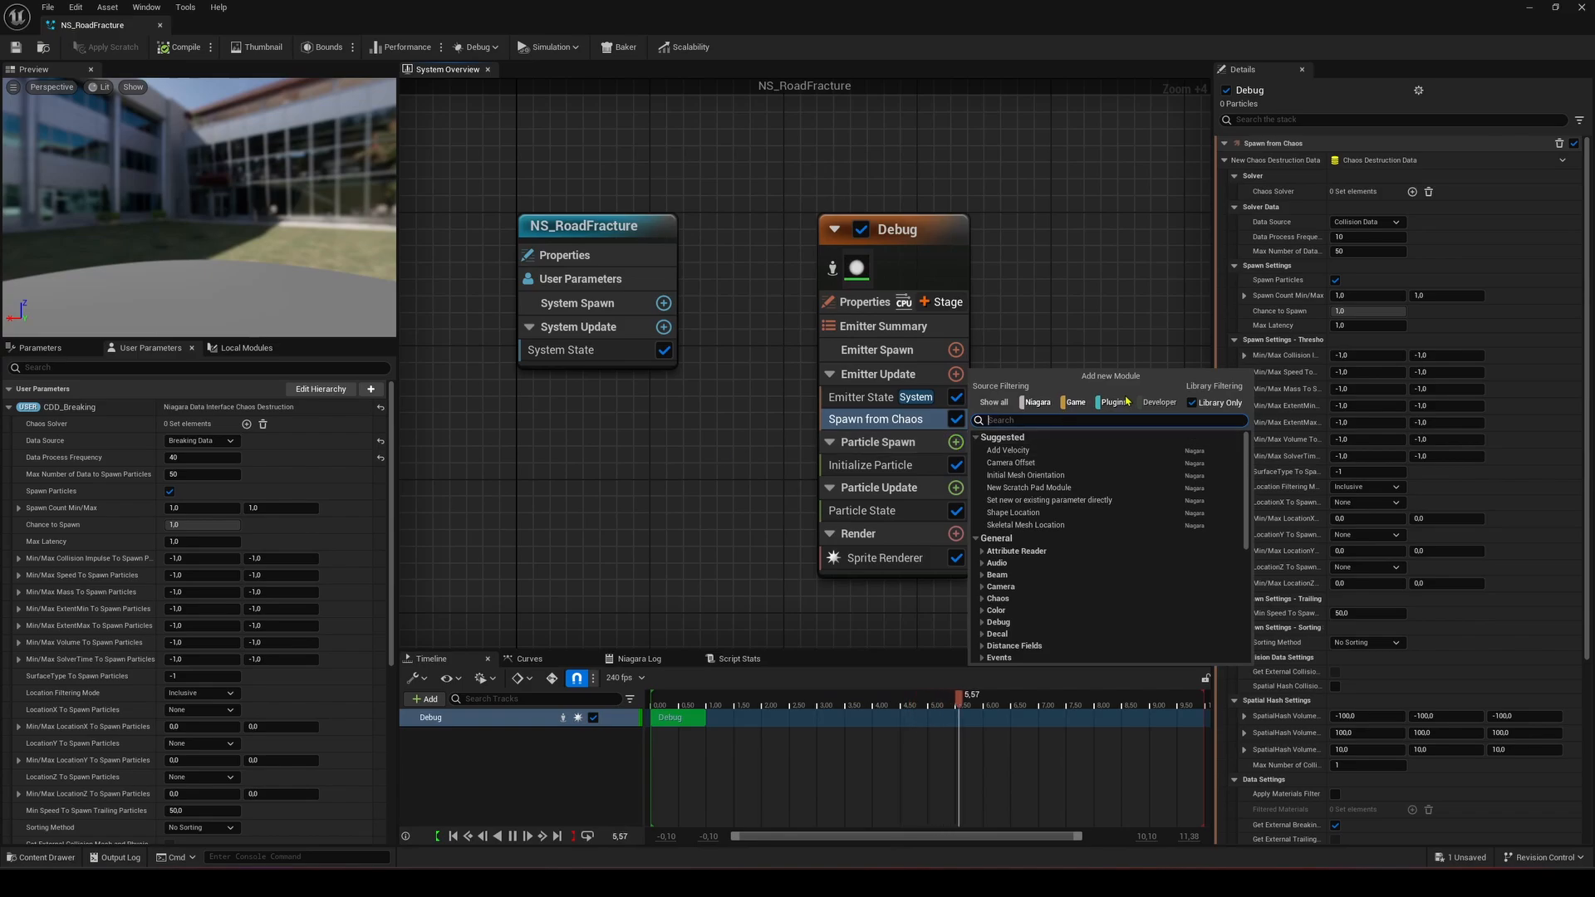
{"action": "type", "text": "hao"}
{"action": "left_click", "coordinate": [1017, 448]}
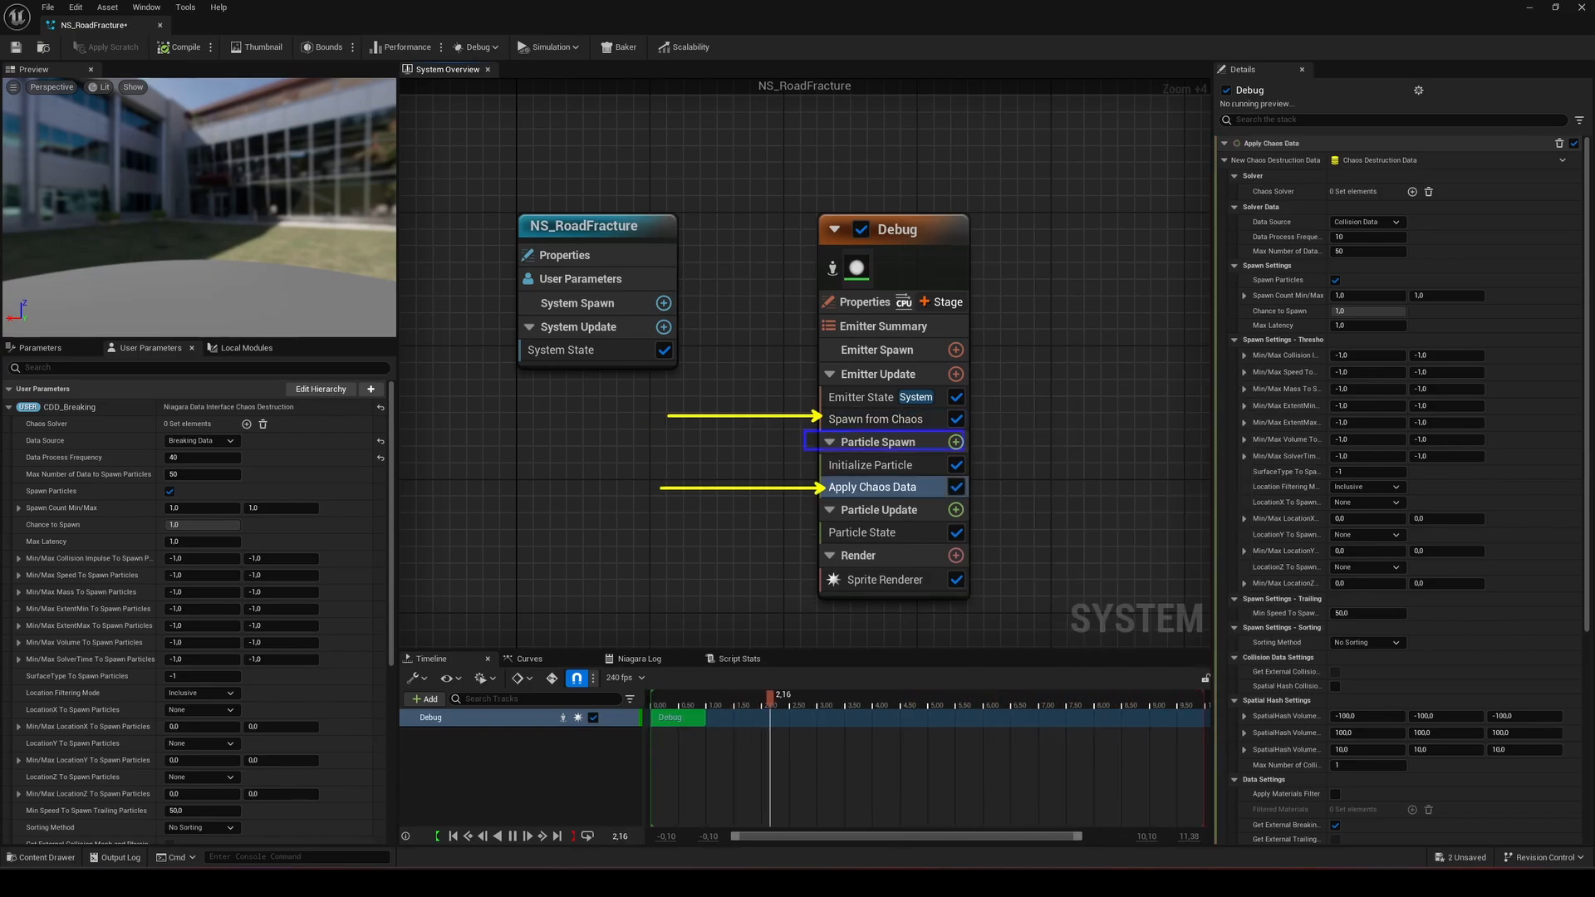
Link CDD_Breaking to Spawn from Chaos and Apply Chaos Data, and set Initialize Particle's lifetime to 20 and its colour to red.
{"action": "left_click", "coordinate": [875, 419]}
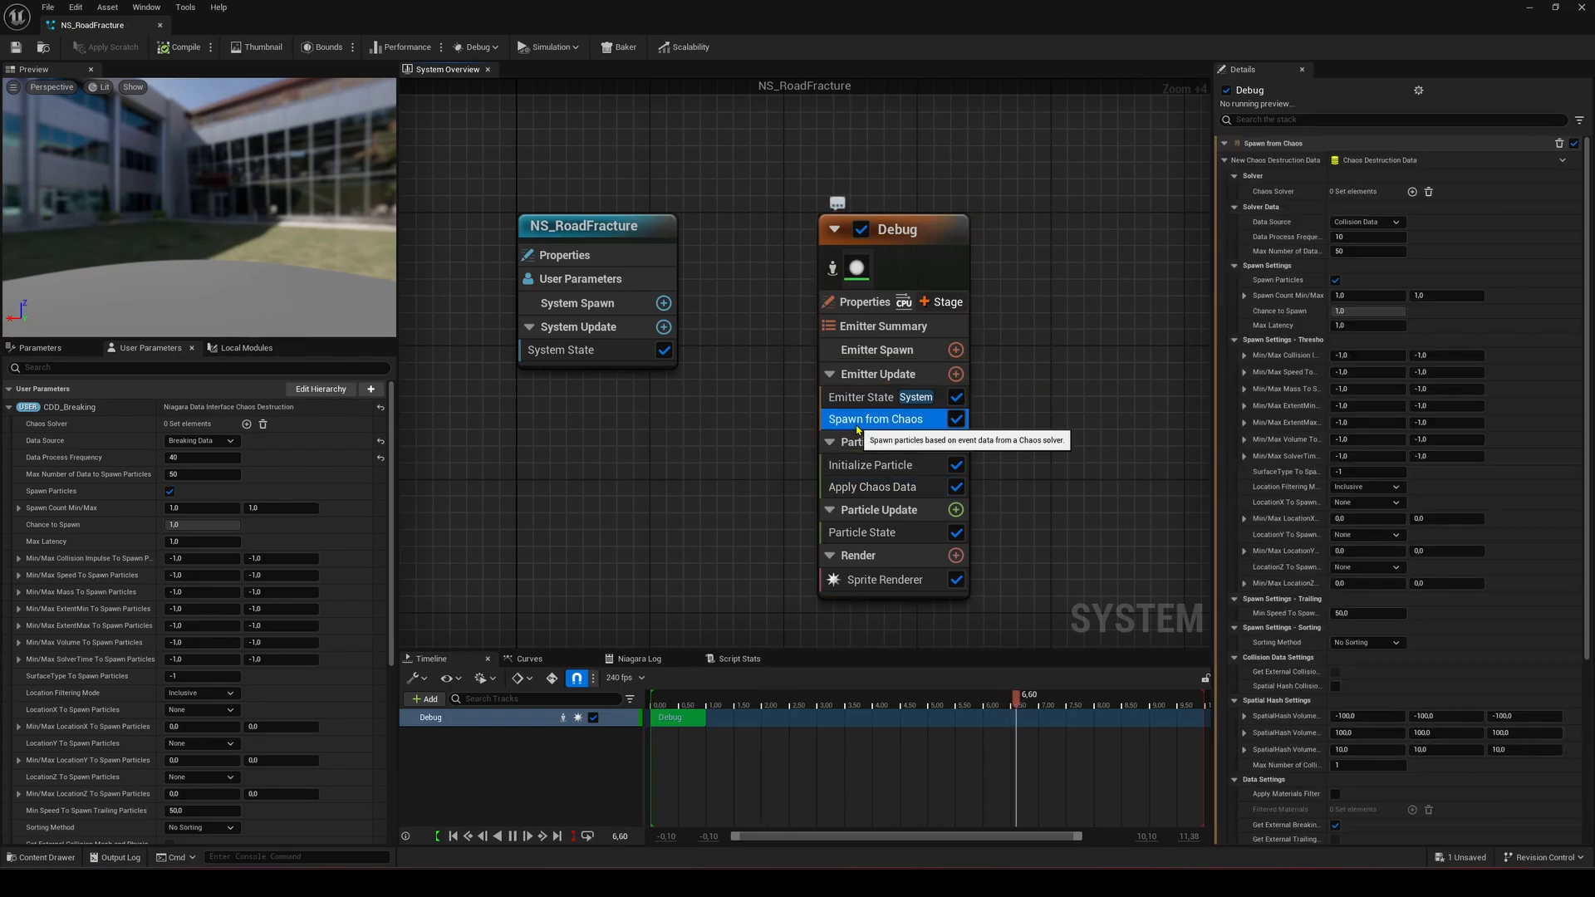
{"action": "left_click_drag", "start_coordinate": [1359, 160], "coordinate": [1360, 160]}
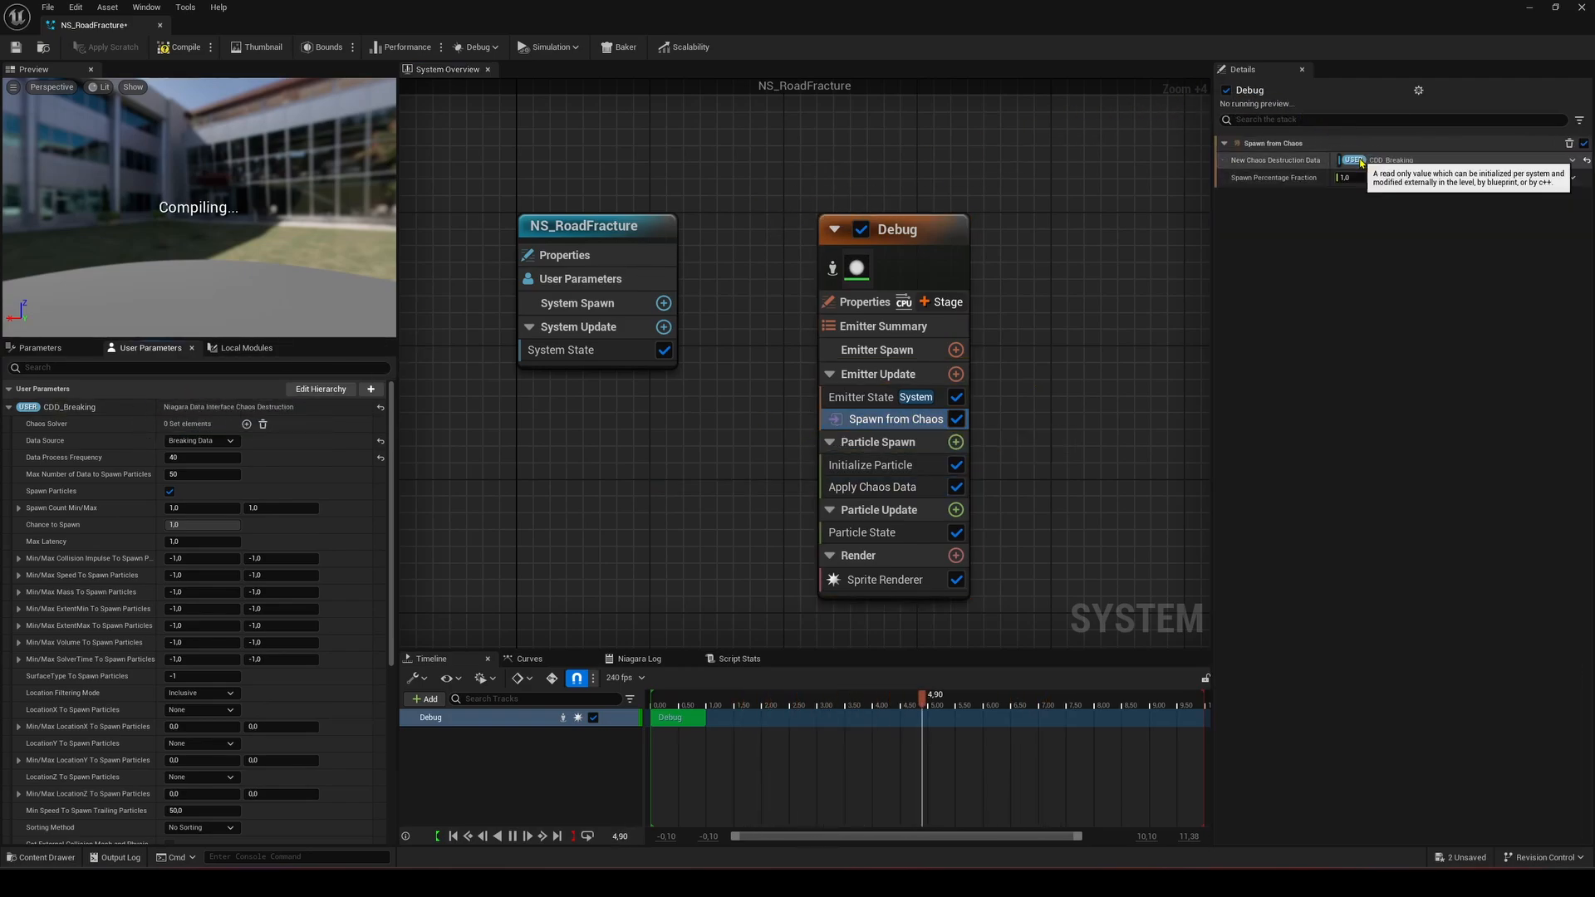
{"action": "left_click", "coordinate": [864, 487]}
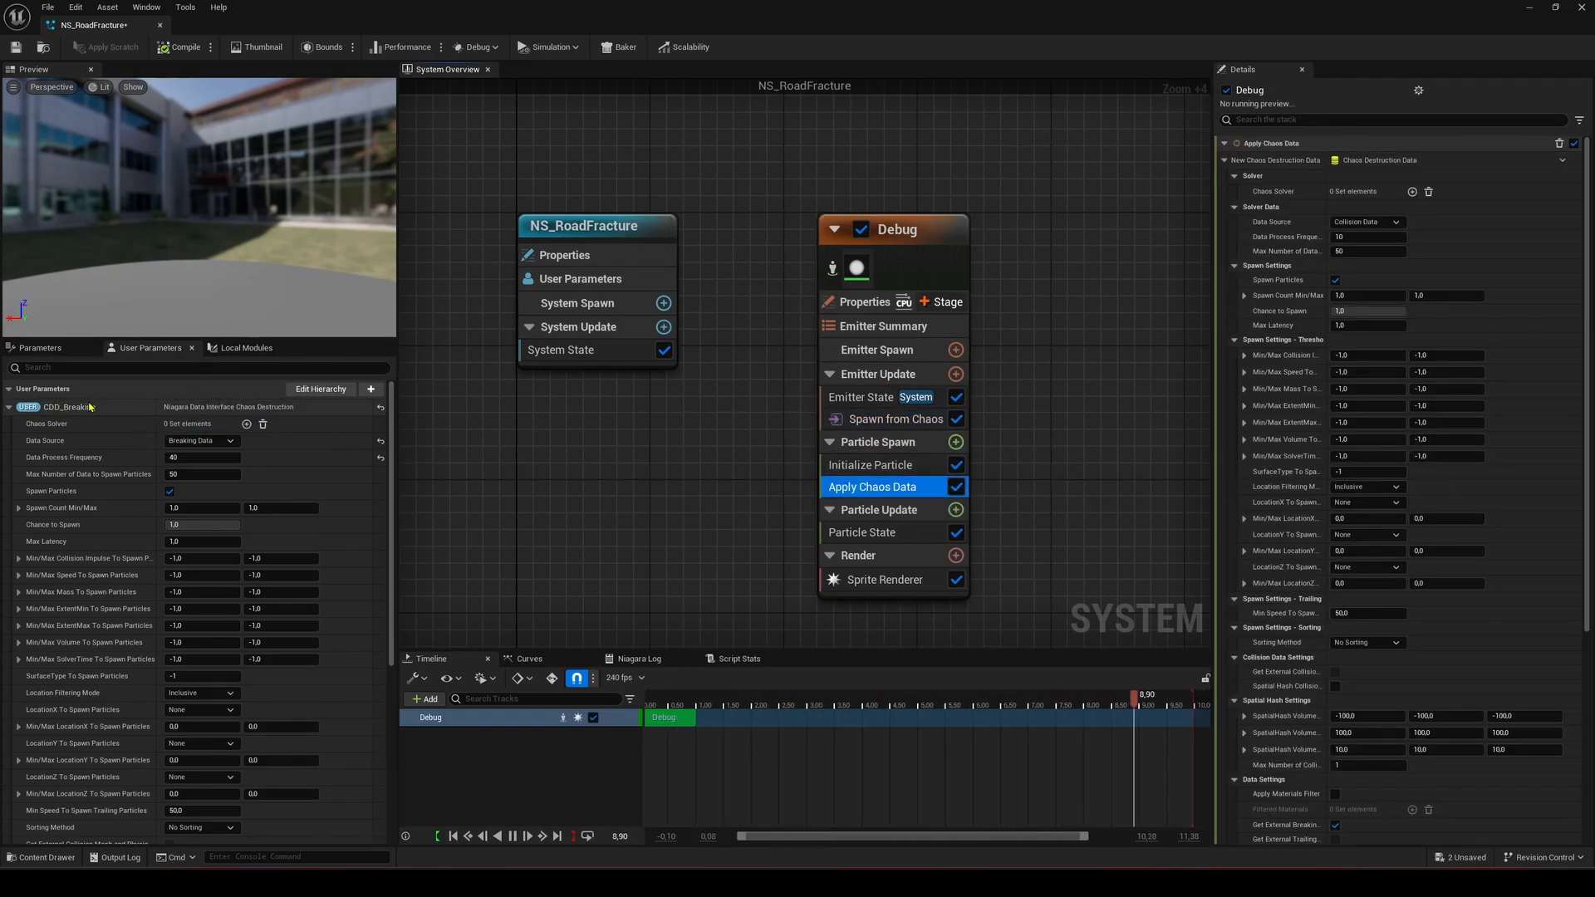
{"action": "left_click_drag", "start_coordinate": [83, 407], "coordinate": [1359, 161]}
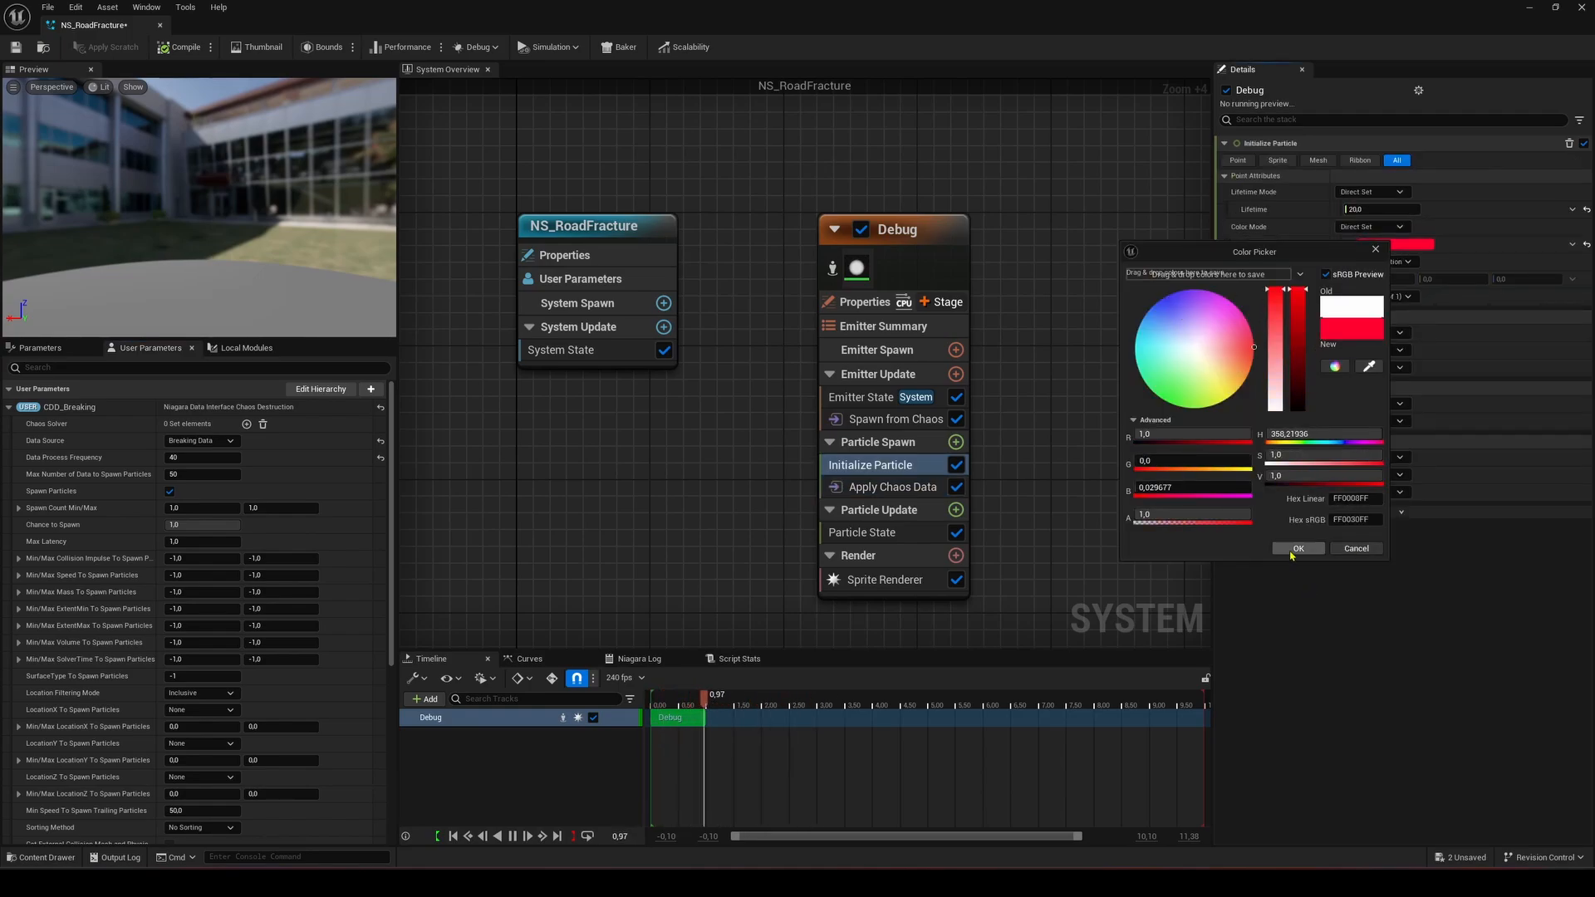
{"action": "left_click", "coordinate": [1297, 549]}
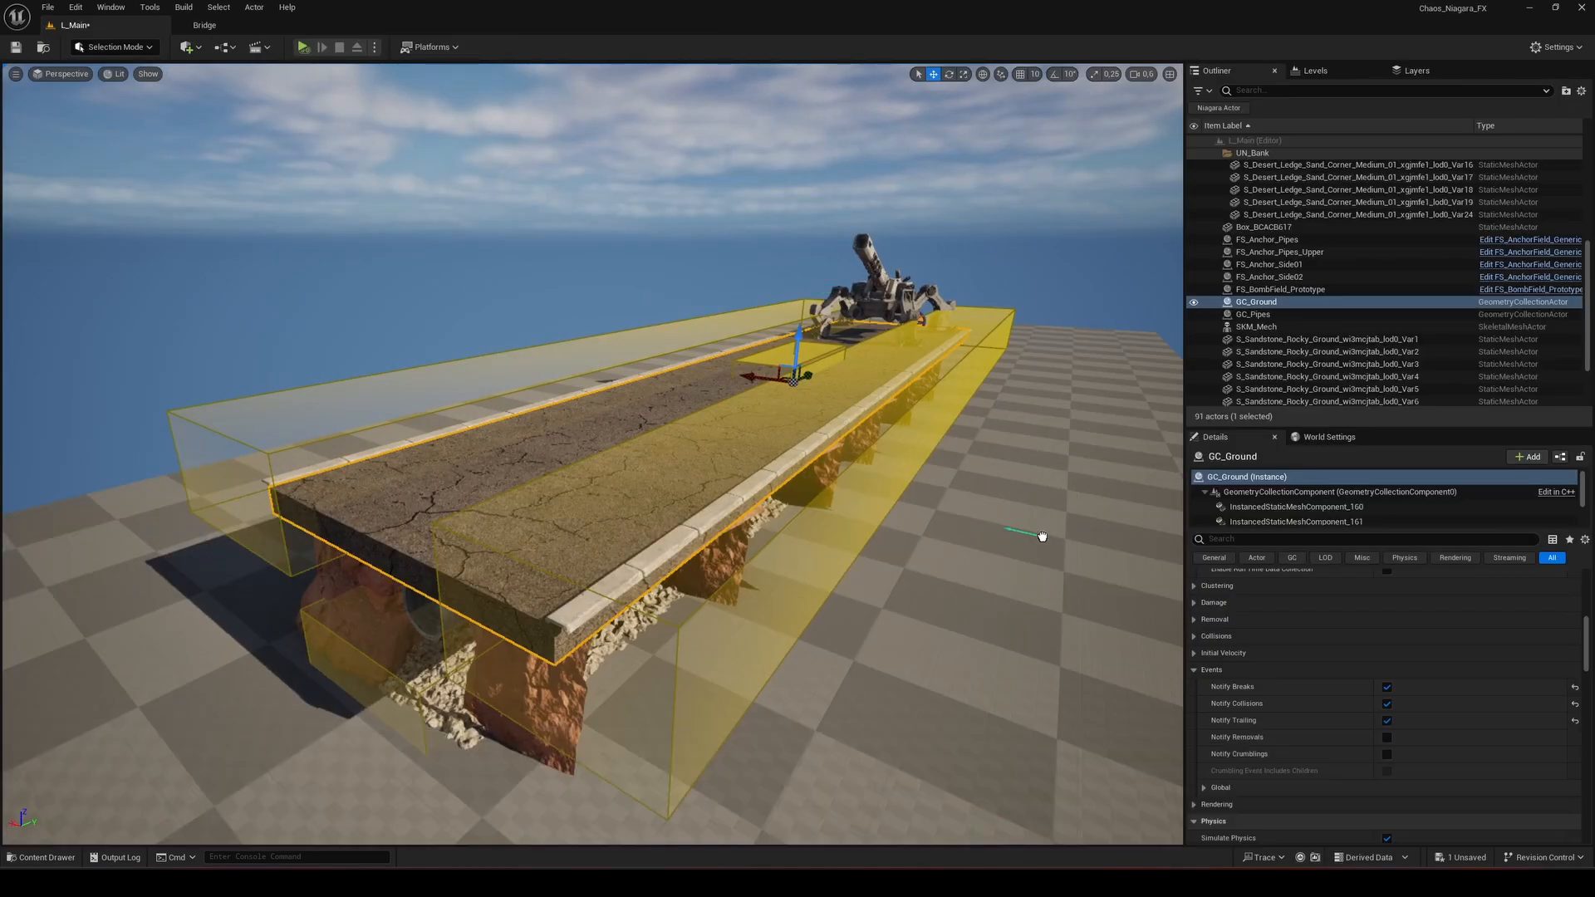
Place NS_RoadFracture in the level and run the simulation with FS_BombField_Prototype to inspect the particles along the breaking road.
{"action": "left_click", "coordinate": [1039, 534]}
{"action": "key", "text": "alt+p"}
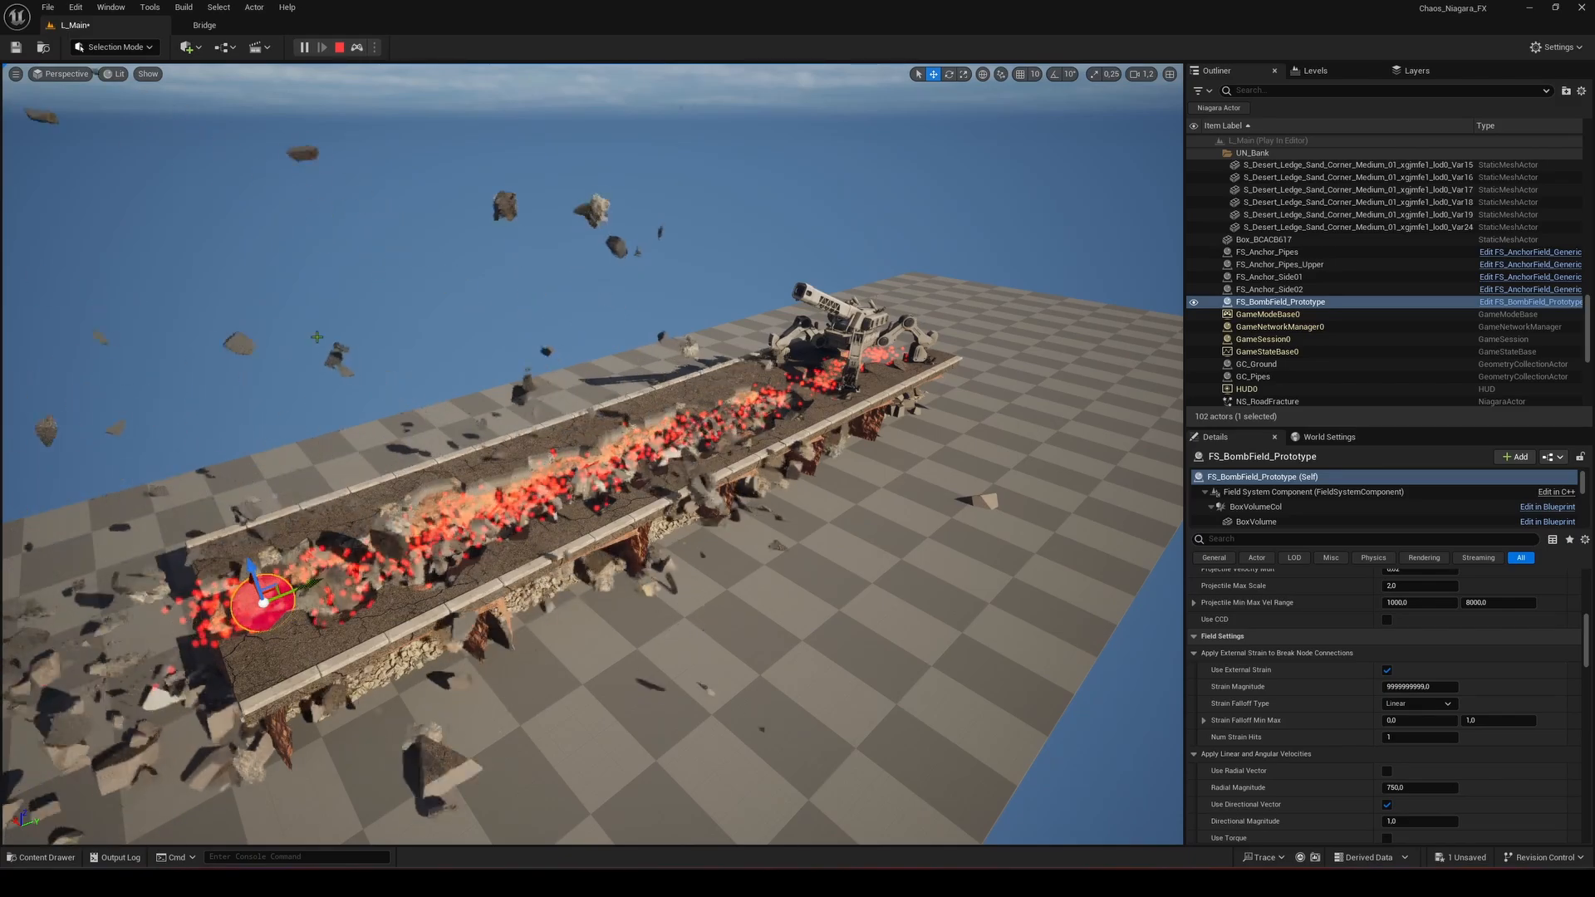
{"action": "left_click", "coordinate": [305, 48]}
{"action": "key", "text": "w"}
{"action": "right_click_drag", "start_coordinate": [515, 259], "coordinate": [632, 241]}
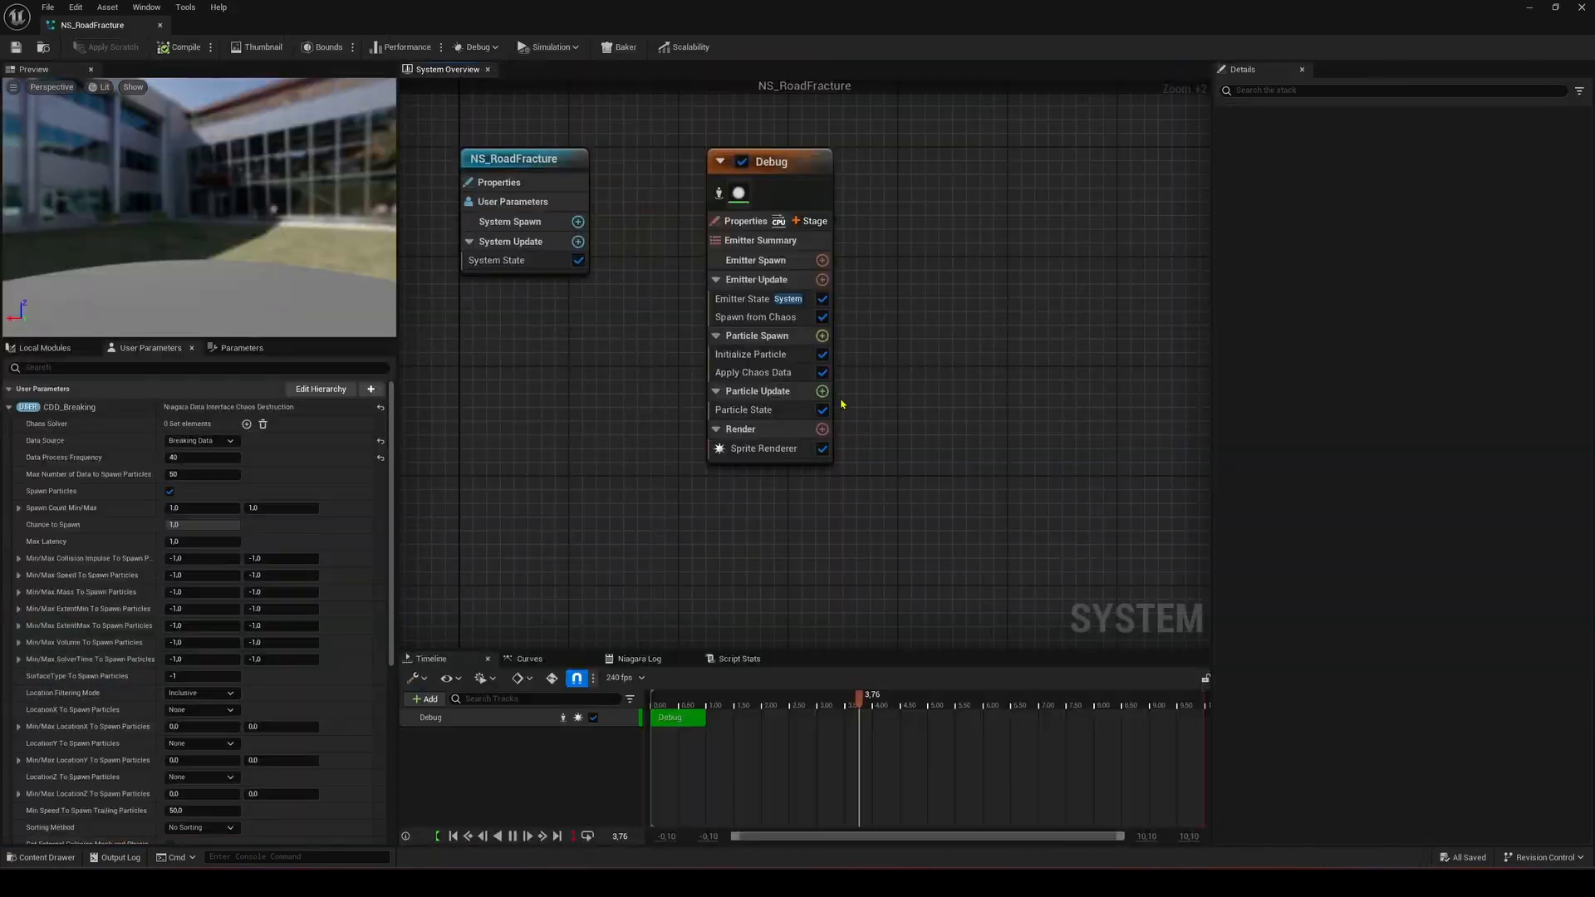
Add Gravity Force, Drag and Collision to Debug's Particle Update with the emitter set to GPUCompute Sim, and open the GPU Collision Type options.
{"action": "left_click", "coordinate": [815, 391]}
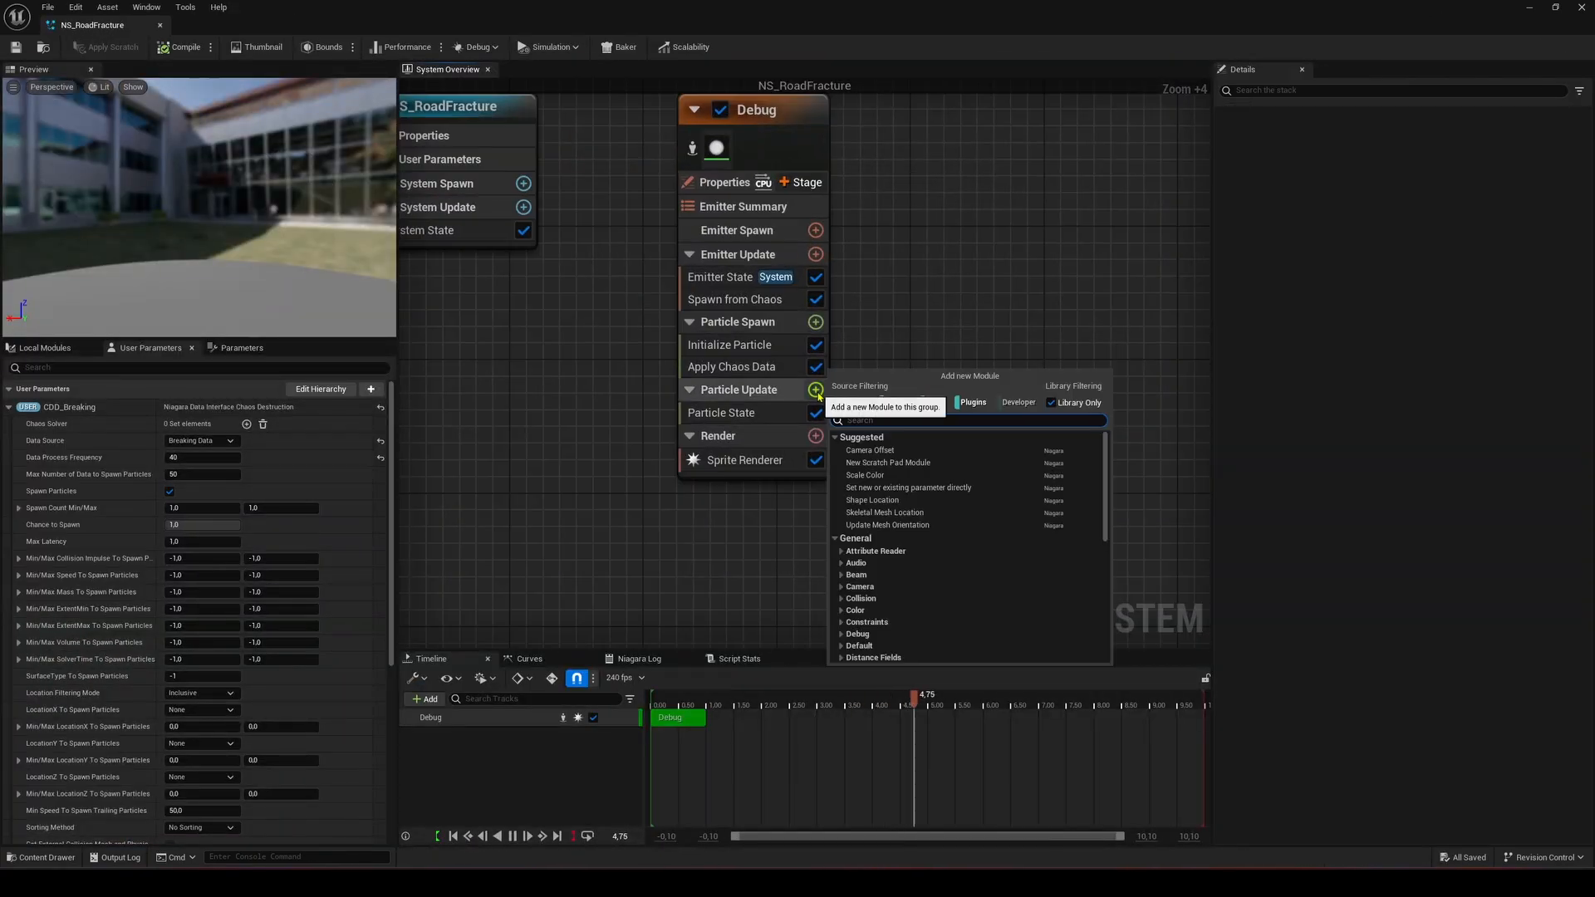
{"action": "type", "text": "gra"}
{"action": "left_click", "coordinate": [895, 498]}
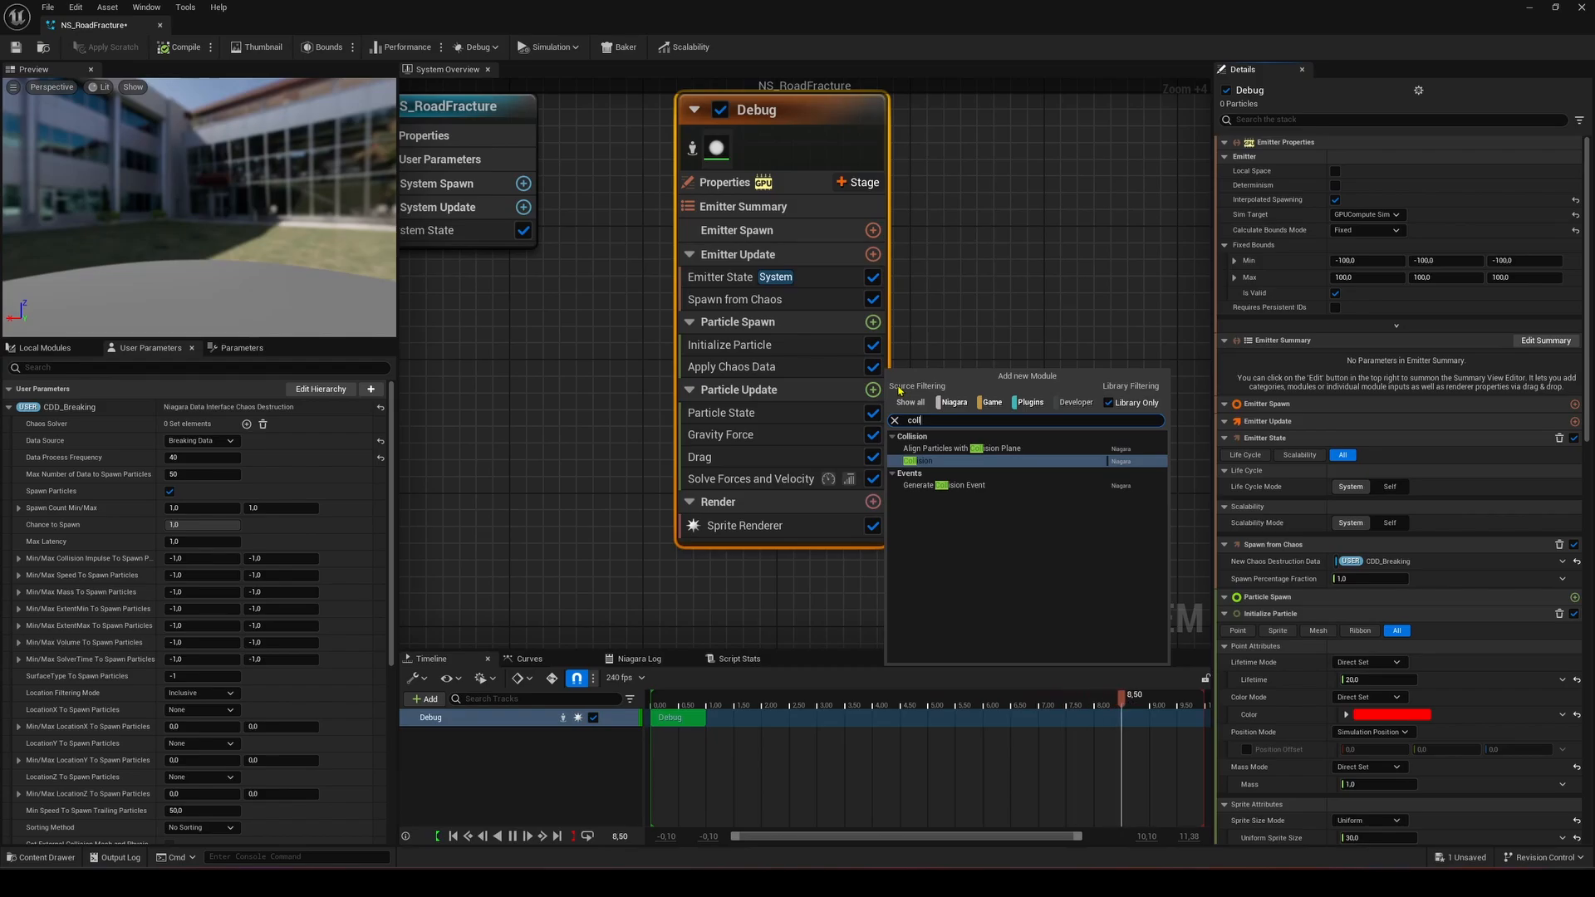
{"action": "key", "text": "Return"}
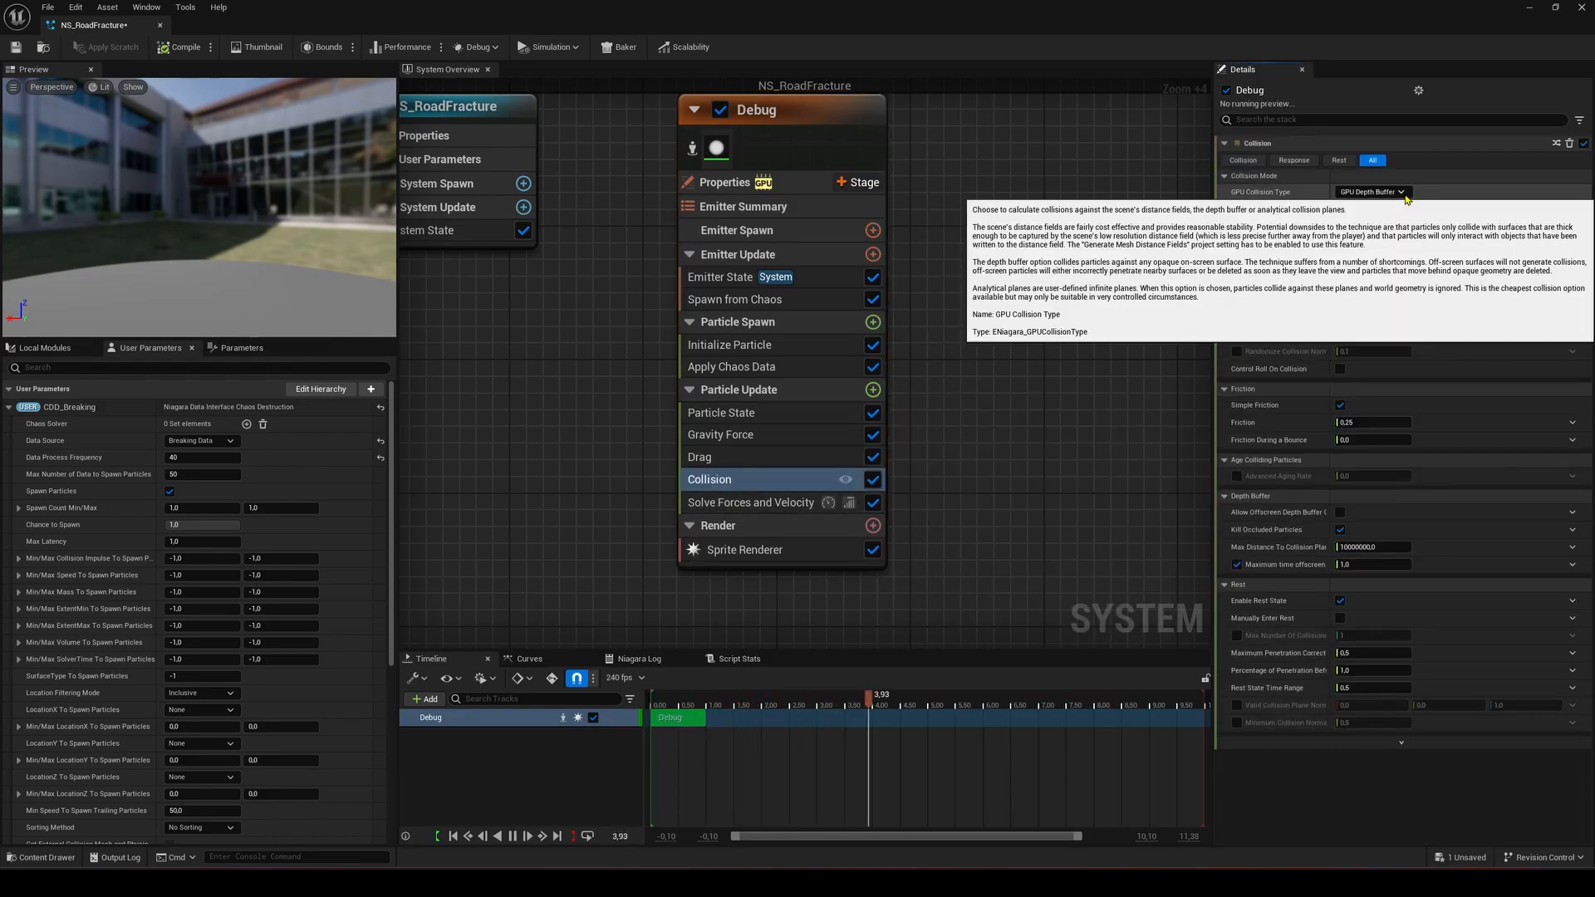
{"action": "left_click", "coordinate": [1371, 192]}
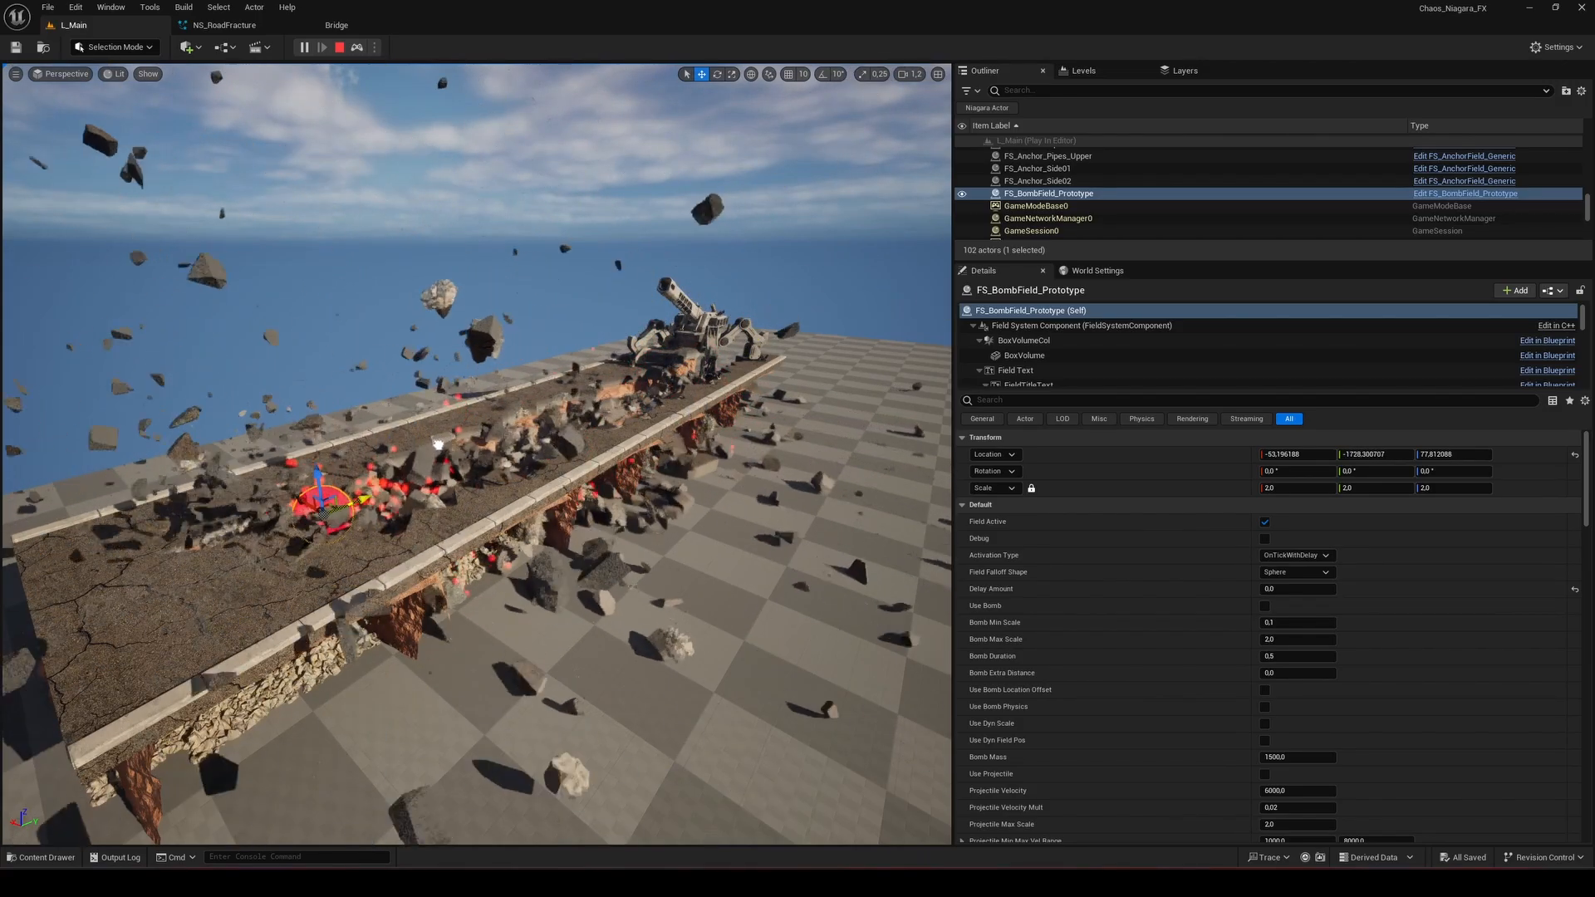
Move FS_BombField_Prototype along the rest of the road in the simulation, inspect the debris, and stop the simulation.
{"action": "left_click_drag", "start_coordinate": [369, 472], "coordinate": [207, 540]}
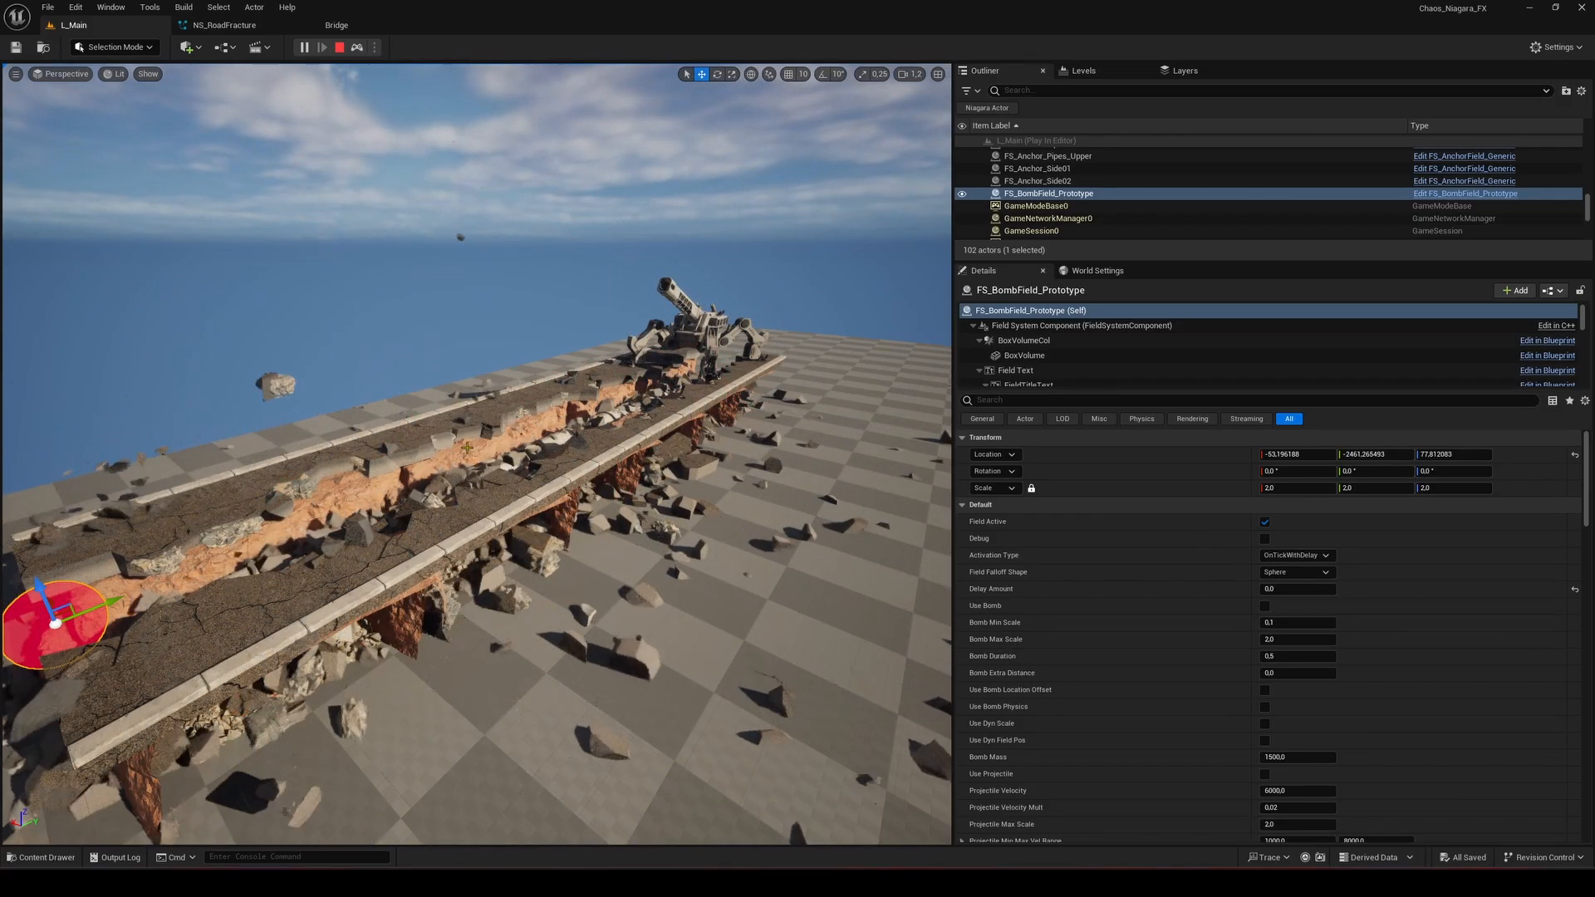
{"action": "right_click_drag", "start_coordinate": [208, 540], "coordinate": [157, 561]}
{"action": "key", "text": "a"}
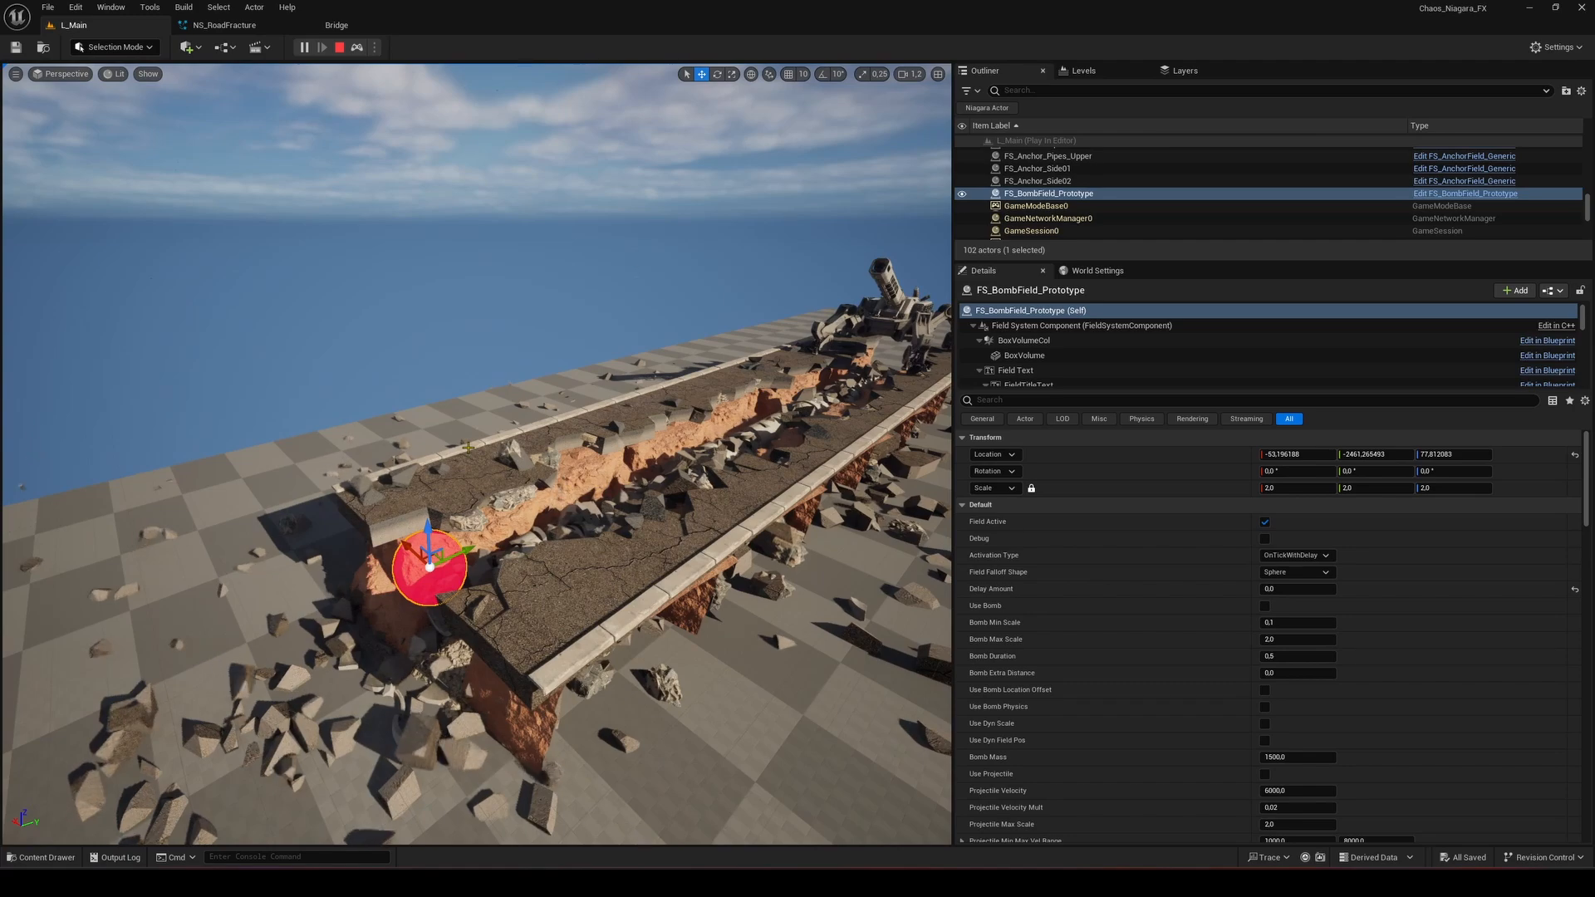
{"action": "left_click", "coordinate": [340, 47]}
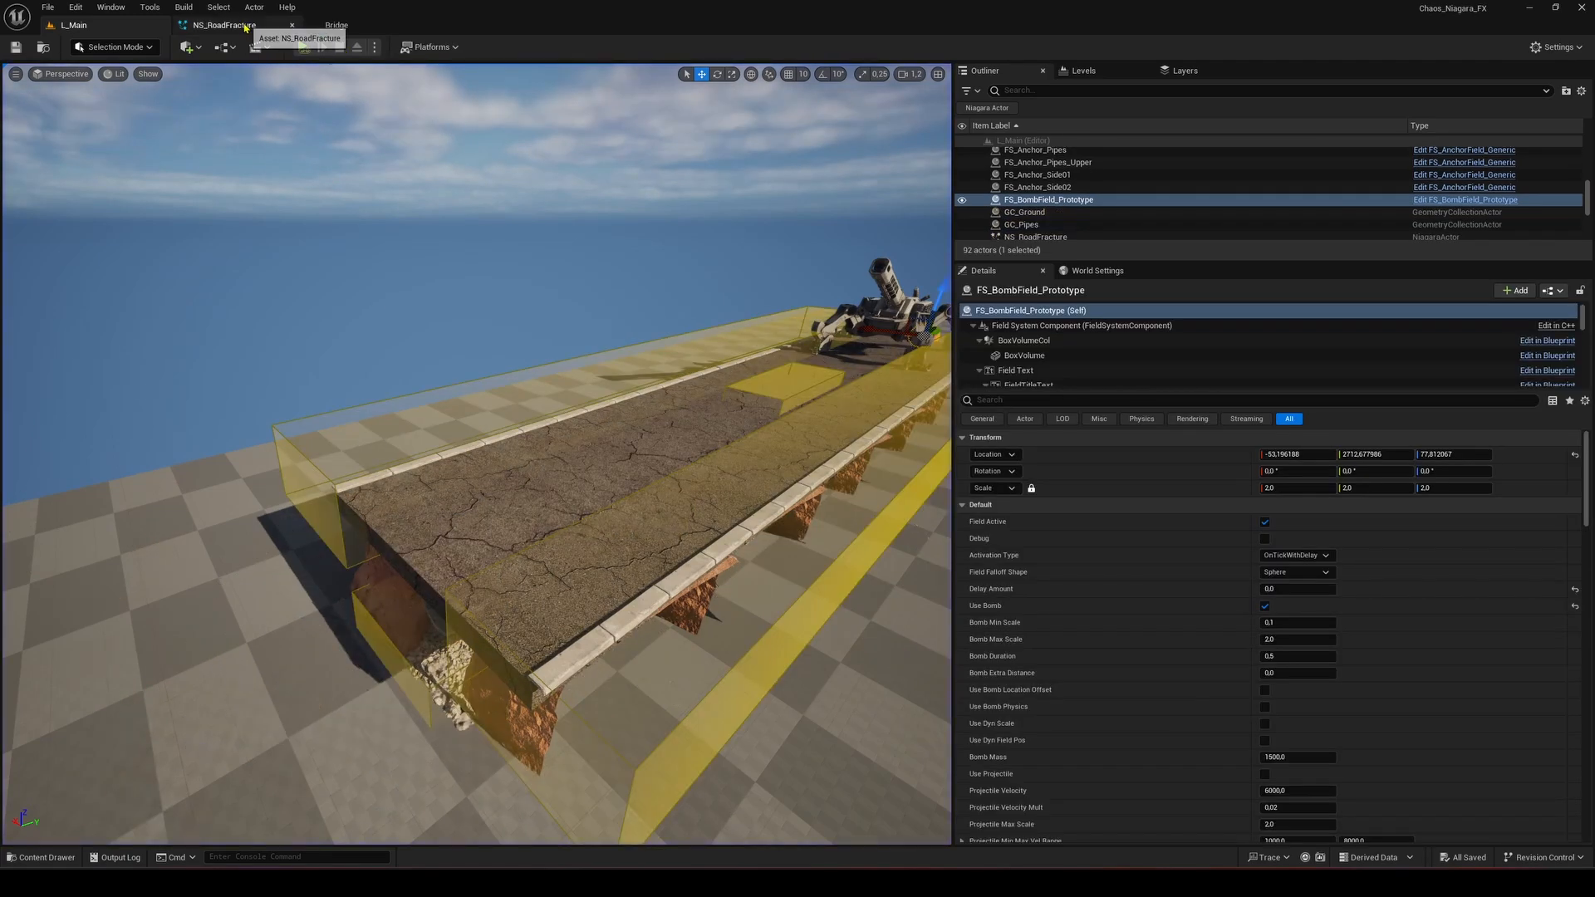
Duplicate the Debug emitter in NS_RoadFracture as DebrisBreak01 with Debug disabled, and save the system.
{"action": "left_click", "coordinate": [241, 25]}
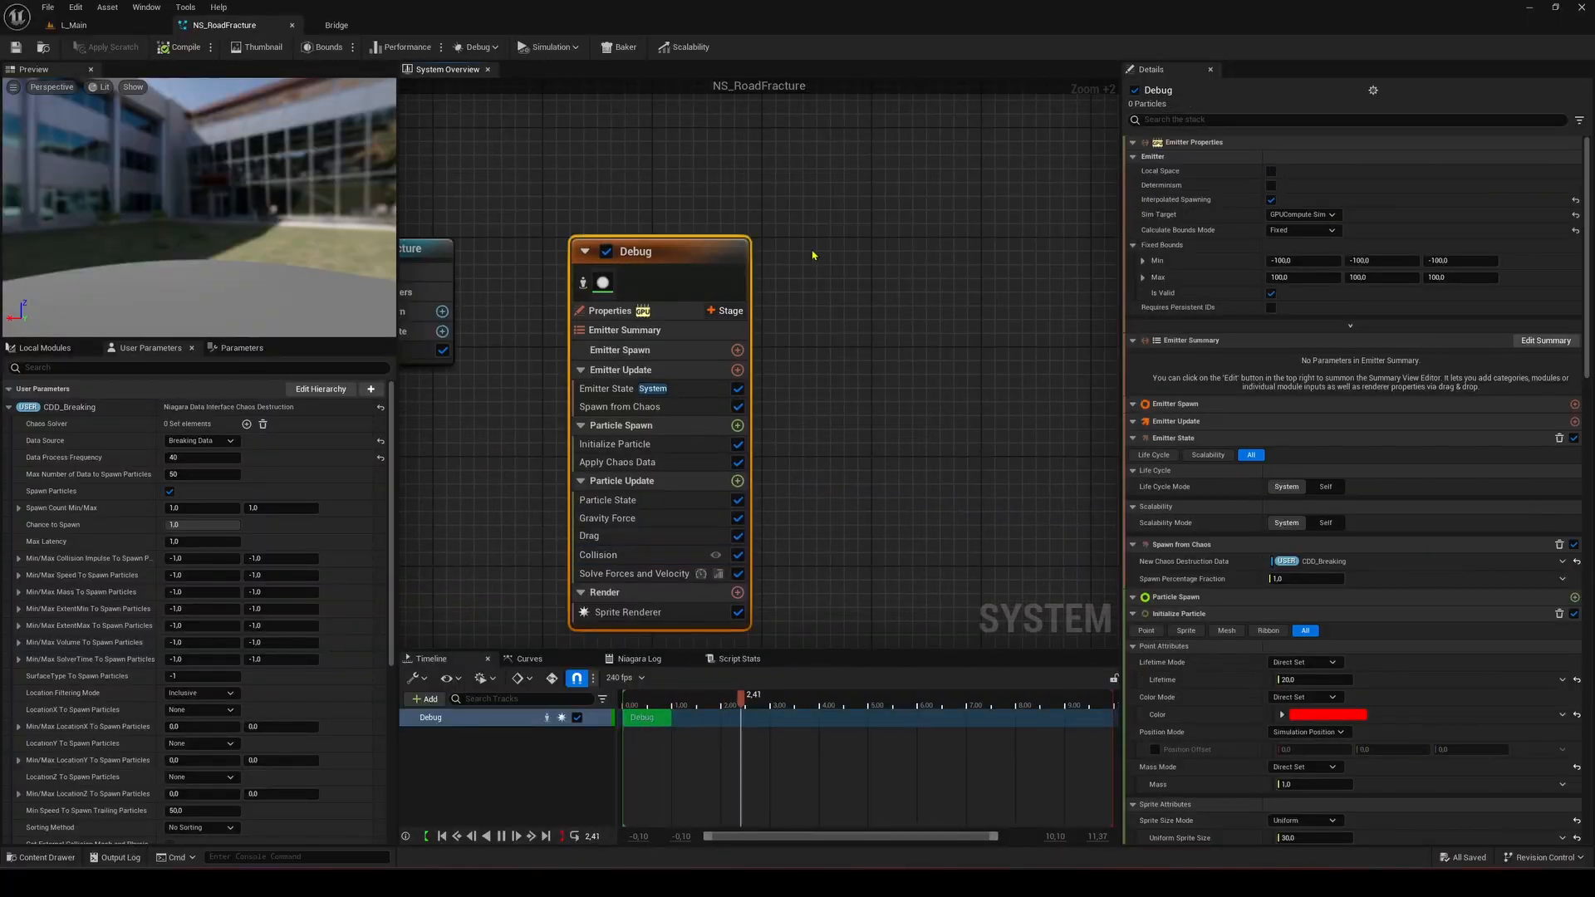
{"action": "key", "text": "ctrl+v"}
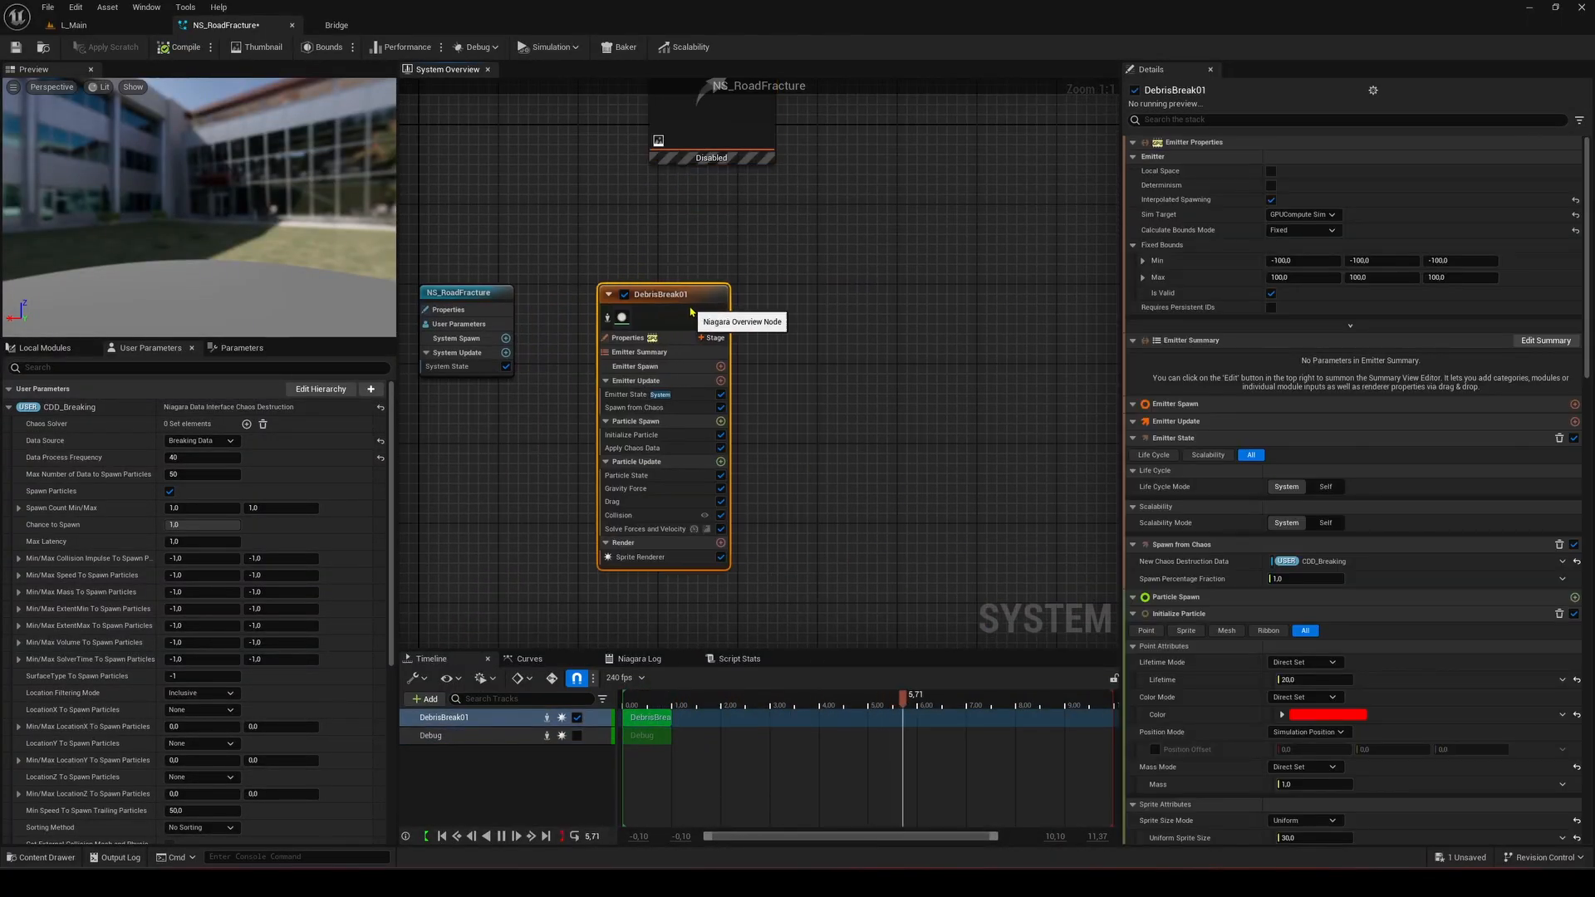
{"action": "scroll", "coordinate": [537, 247], "scroll_direction": "up", "scroll_amount": 2, "text": "ctrl"}
{"action": "right_click_drag", "start_coordinate": [536, 247], "coordinate": [637, 174]}
{"action": "key", "text": "ctrl+s"}
Add a Mesh Renderer to DebrisBreak01, disable its Sprite Renderer, and extend the Meshes array to three elements.
{"action": "left_click", "coordinate": [914, 507]}
{"action": "right_click_drag", "start_coordinate": [859, 556], "coordinate": [803, 405]}
{"action": "scroll", "coordinate": [803, 405], "scroll_direction": "up", "scroll_amount": 1}
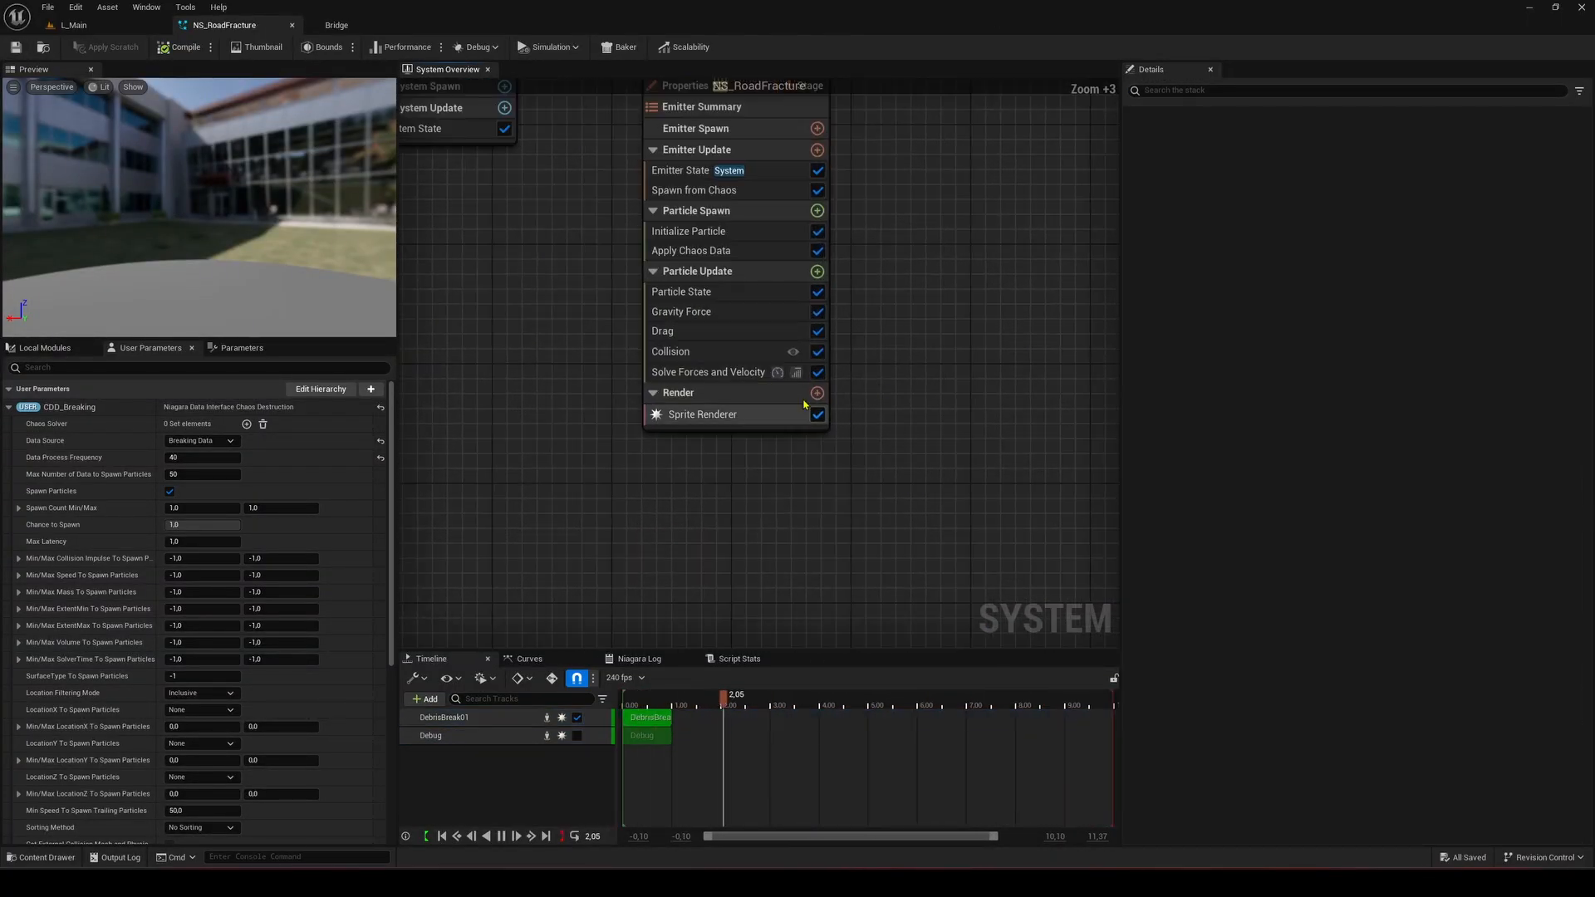
{"action": "left_click", "coordinate": [817, 393]}
{"action": "left_click", "coordinate": [498, 508]}
{"action": "left_click", "coordinate": [819, 414]}
{"action": "left_click", "coordinate": [738, 439]}
{"action": "left_click", "coordinate": [1132, 173]}
{"action": "left_click", "coordinate": [1331, 174]}
{"action": "left_click", "coordinate": [1331, 173]}
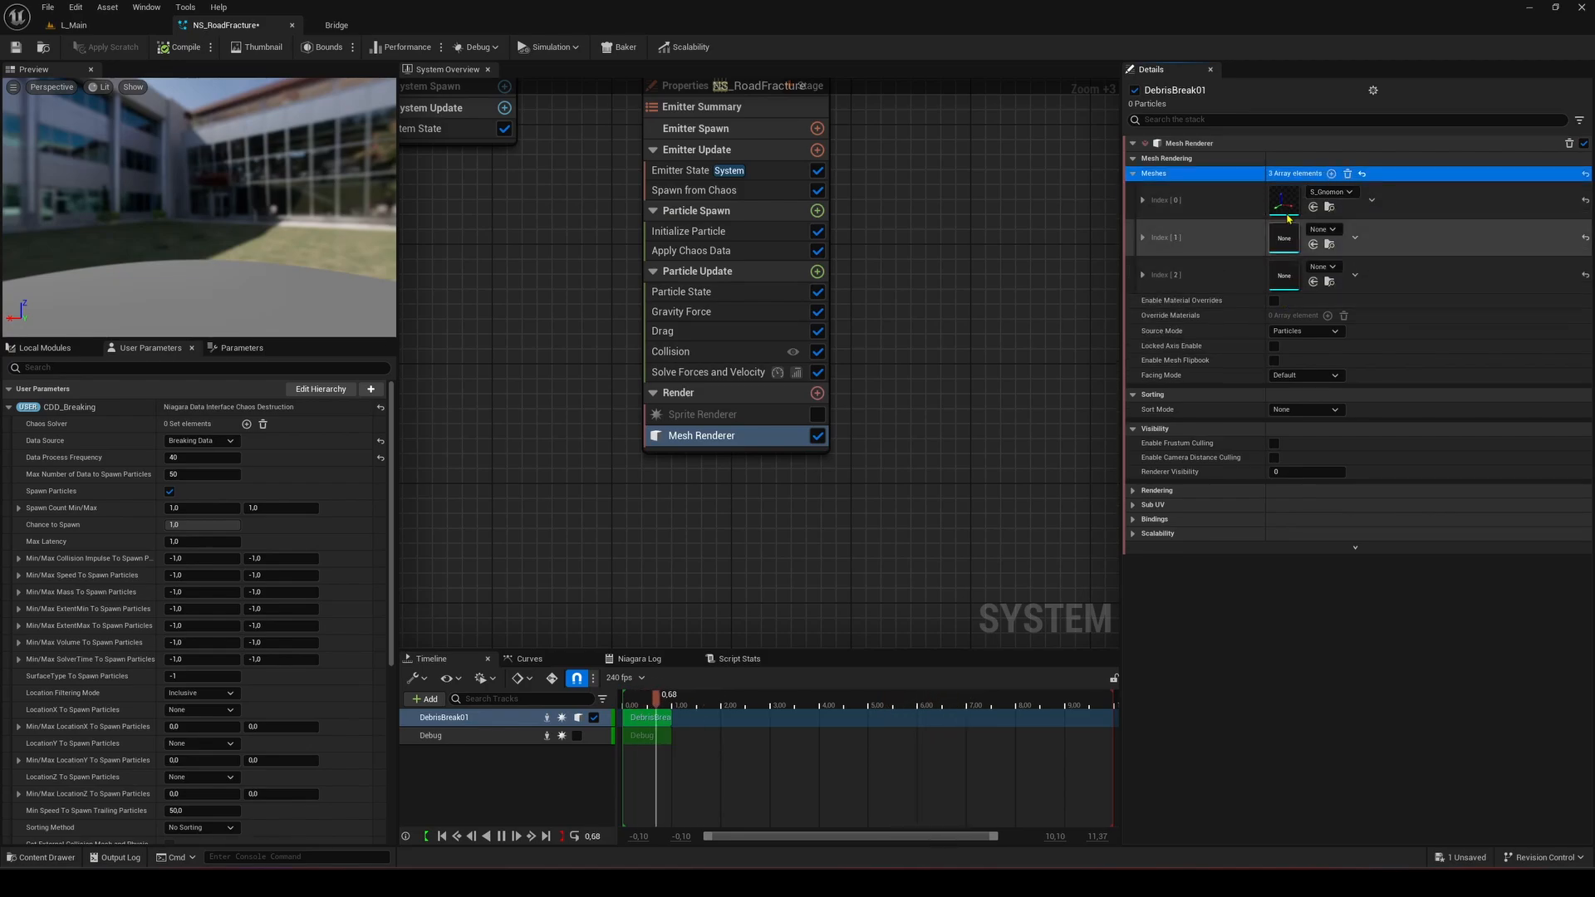
Assign SM_Debris02, SM_Debris04 and SM_Debris01 from the Chaos folder to the Mesh Renderer's indices 0, 1 and 2.
{"action": "right_click_drag", "start_coordinate": [947, 465], "coordinate": [948, 495]}
{"action": "key", "text": "ctrl+space"}
{"action": "left_click", "coordinate": [824, 638]}
{"action": "left_click_drag", "start_coordinate": [903, 641], "coordinate": [1284, 202]}
{"action": "left_click_drag", "start_coordinate": [1040, 638], "coordinate": [1285, 243]}
{"action": "left_click_drag", "start_coordinate": [826, 638], "coordinate": [1284, 277]}
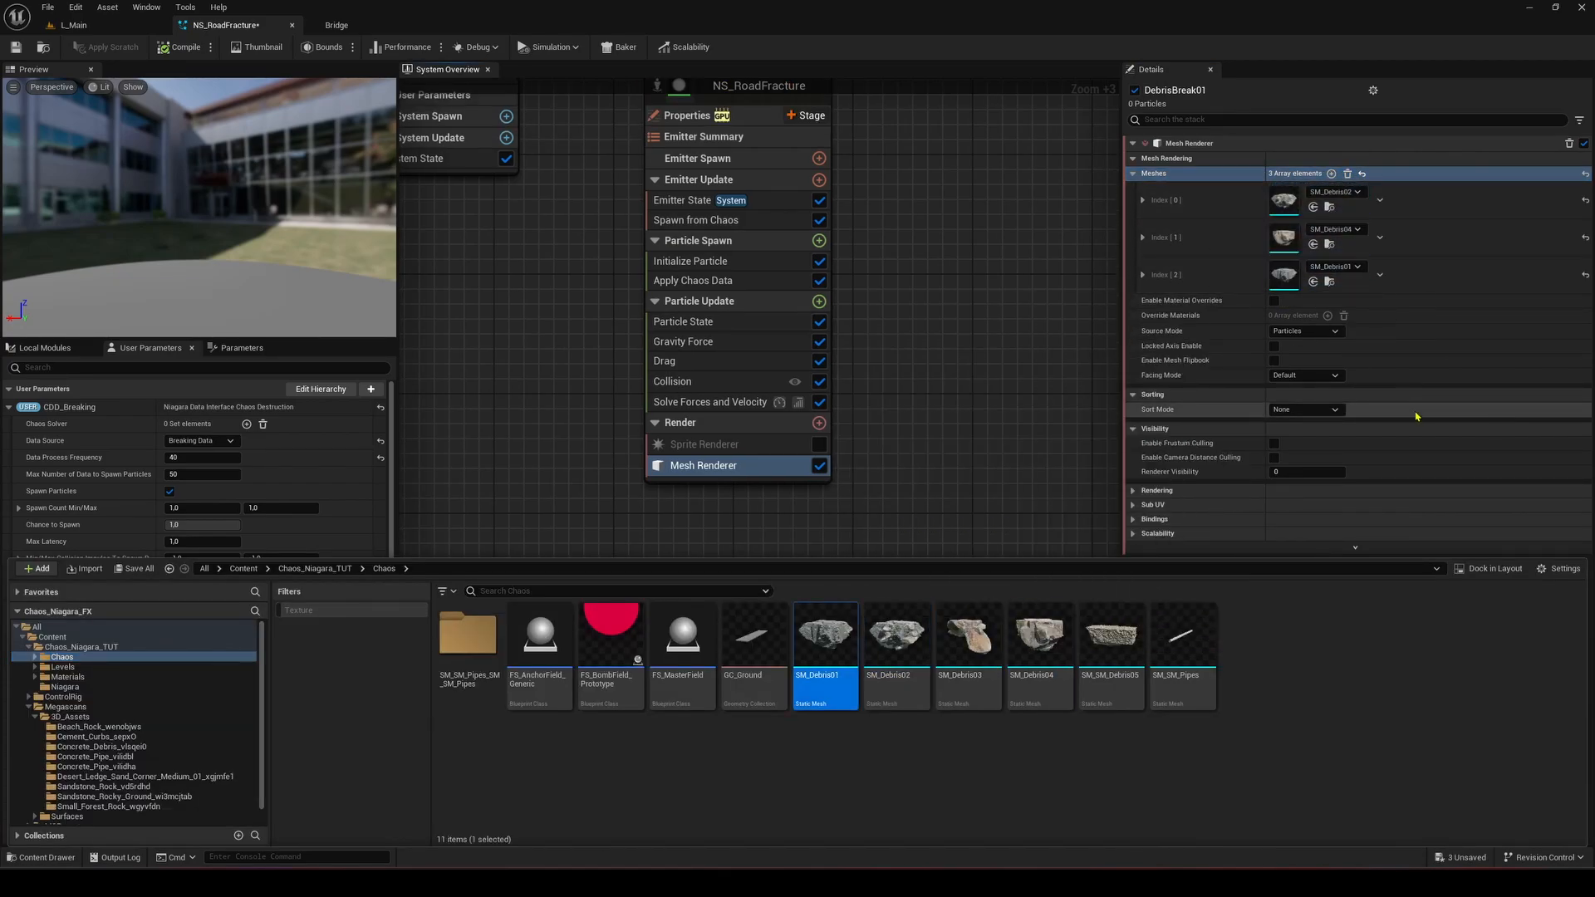
{"action": "key", "text": "ctrl+space"}
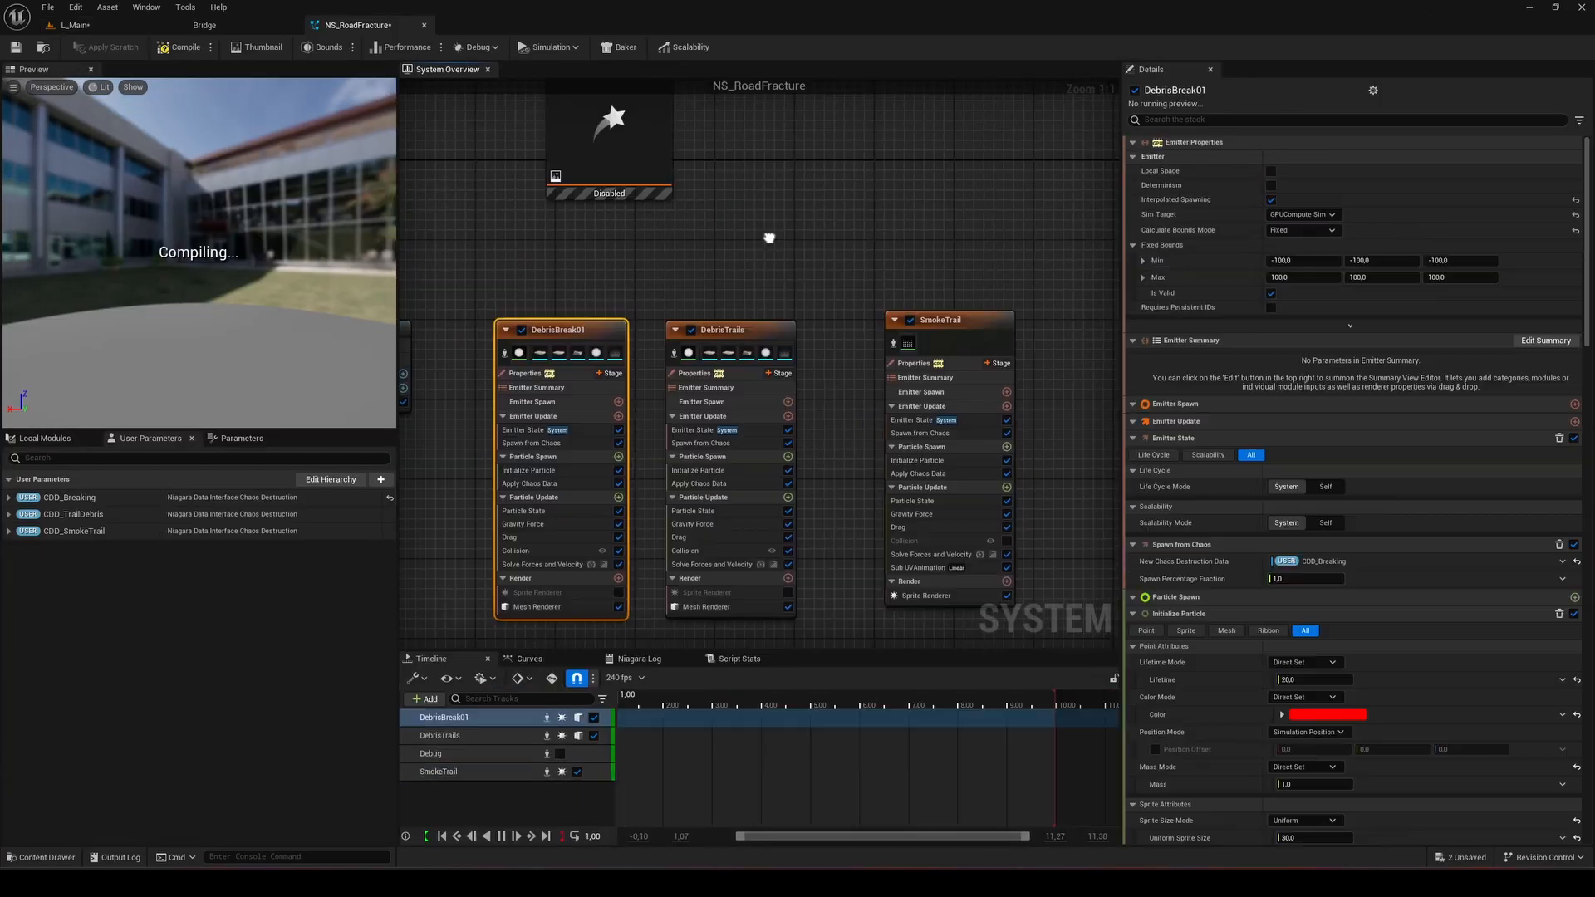
Simulate L_Main and move FS_BombField_Prototype back and forth along the road to inspect the debris and smoke trails.
{"action": "left_click", "coordinate": [67, 26]}
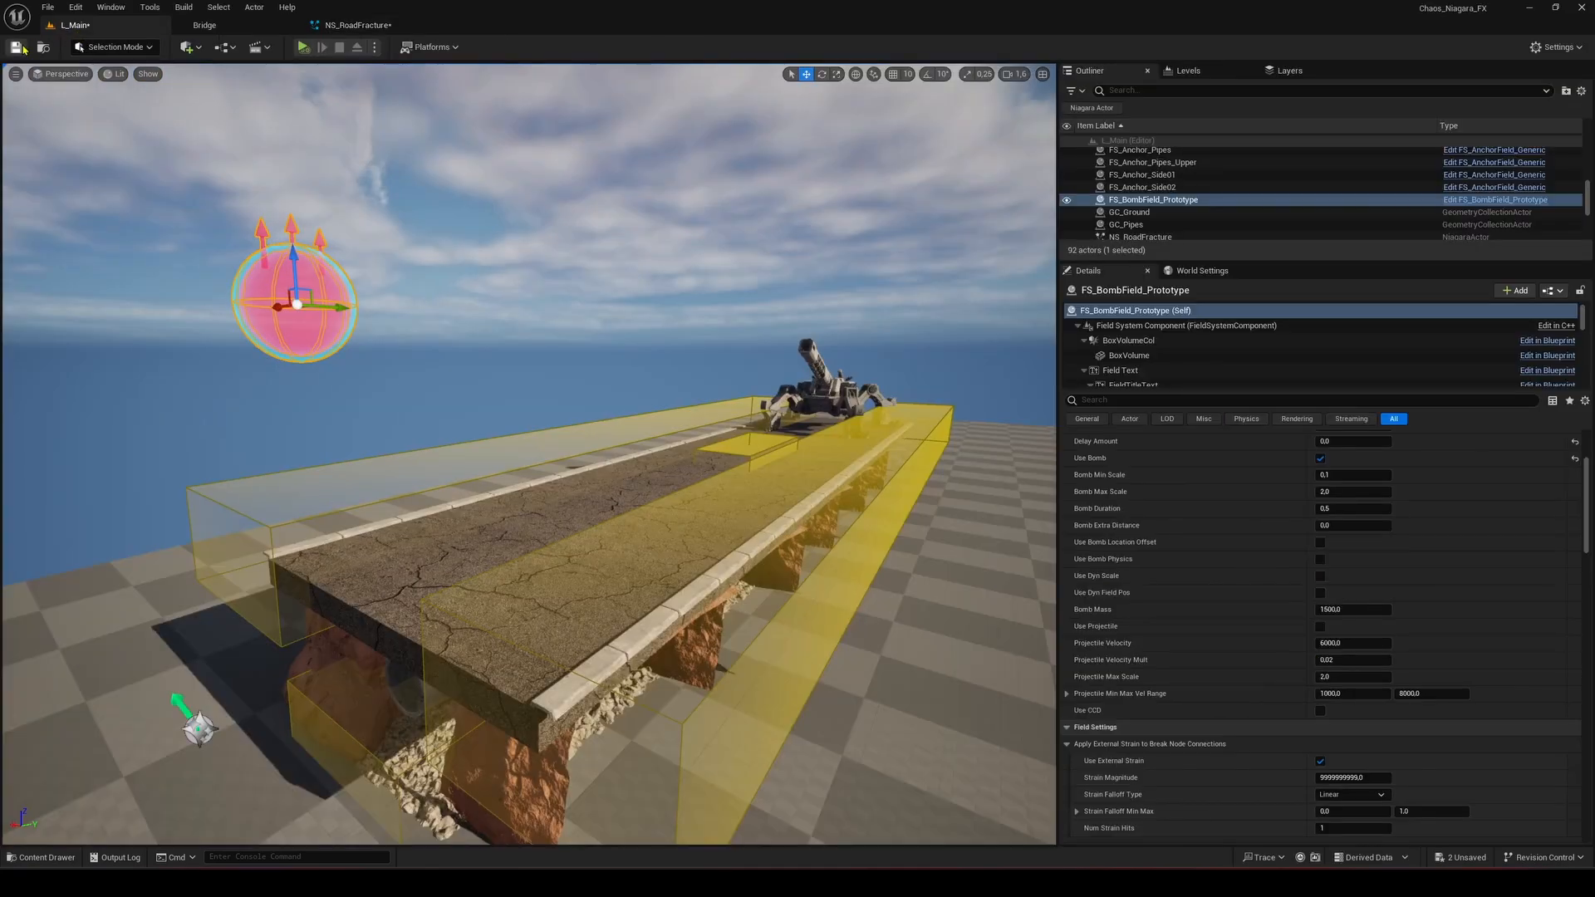
{"action": "key", "text": "alt+p"}
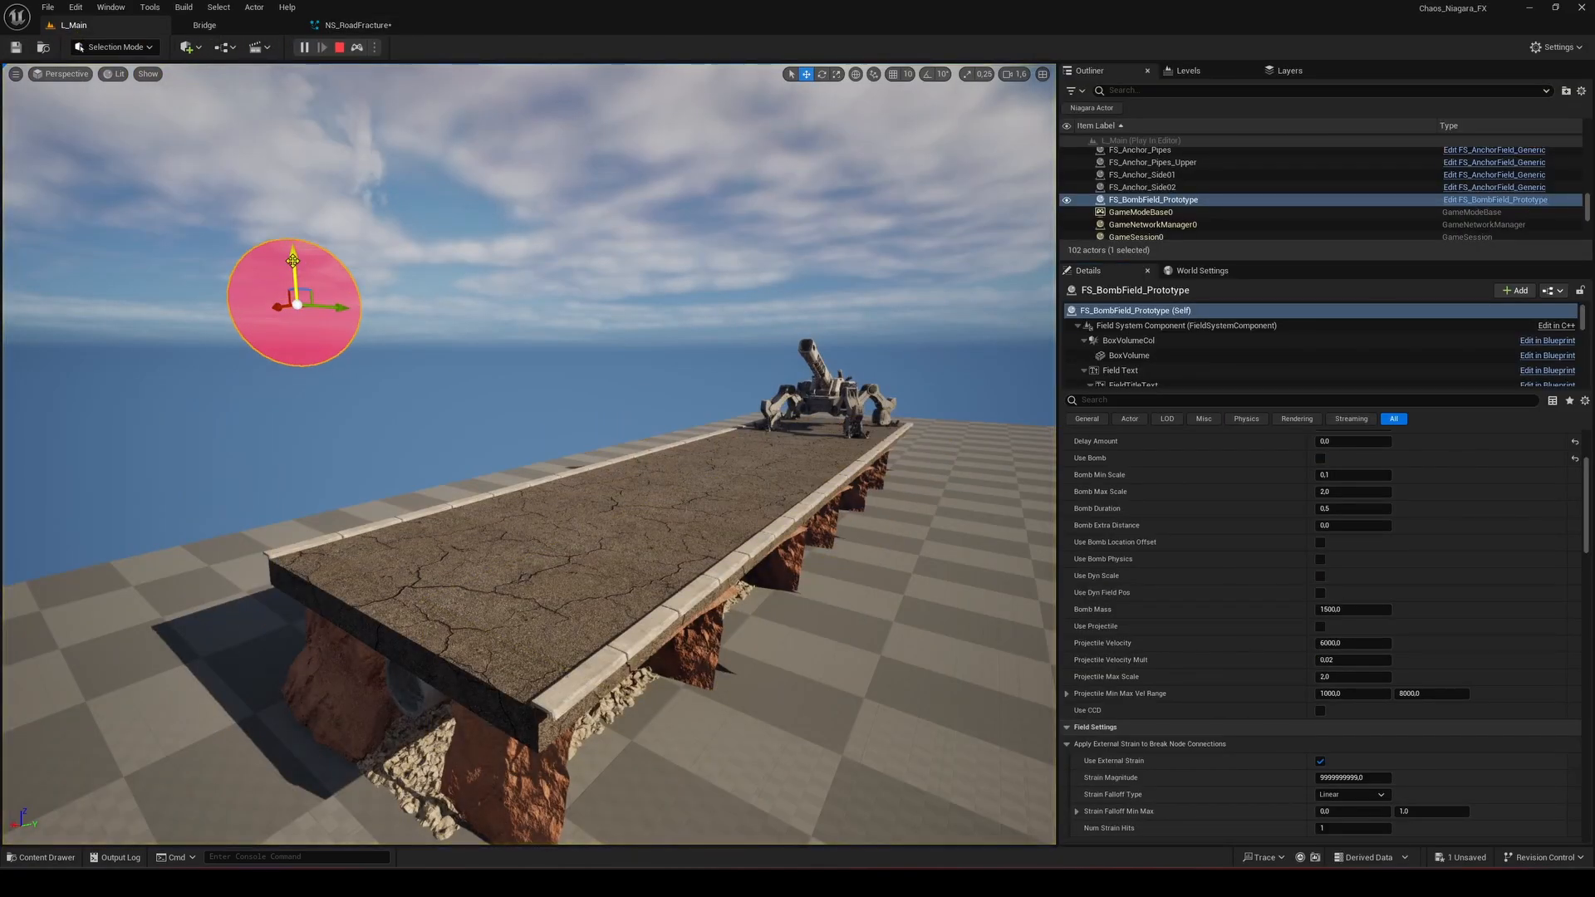
{"action": "left_click_drag", "start_coordinate": [292, 260], "coordinate": [300, 607]}
{"action": "mouse_move", "coordinate": [431, 601]}
{"action": "left_mouse_down"}
{"action": "mouse_move", "coordinate": [490, 558]}
{"action": "mouse_move", "coordinate": [581, 536]}
{"action": "mouse_move", "coordinate": [722, 439]}
{"action": "left_mouse_up"}
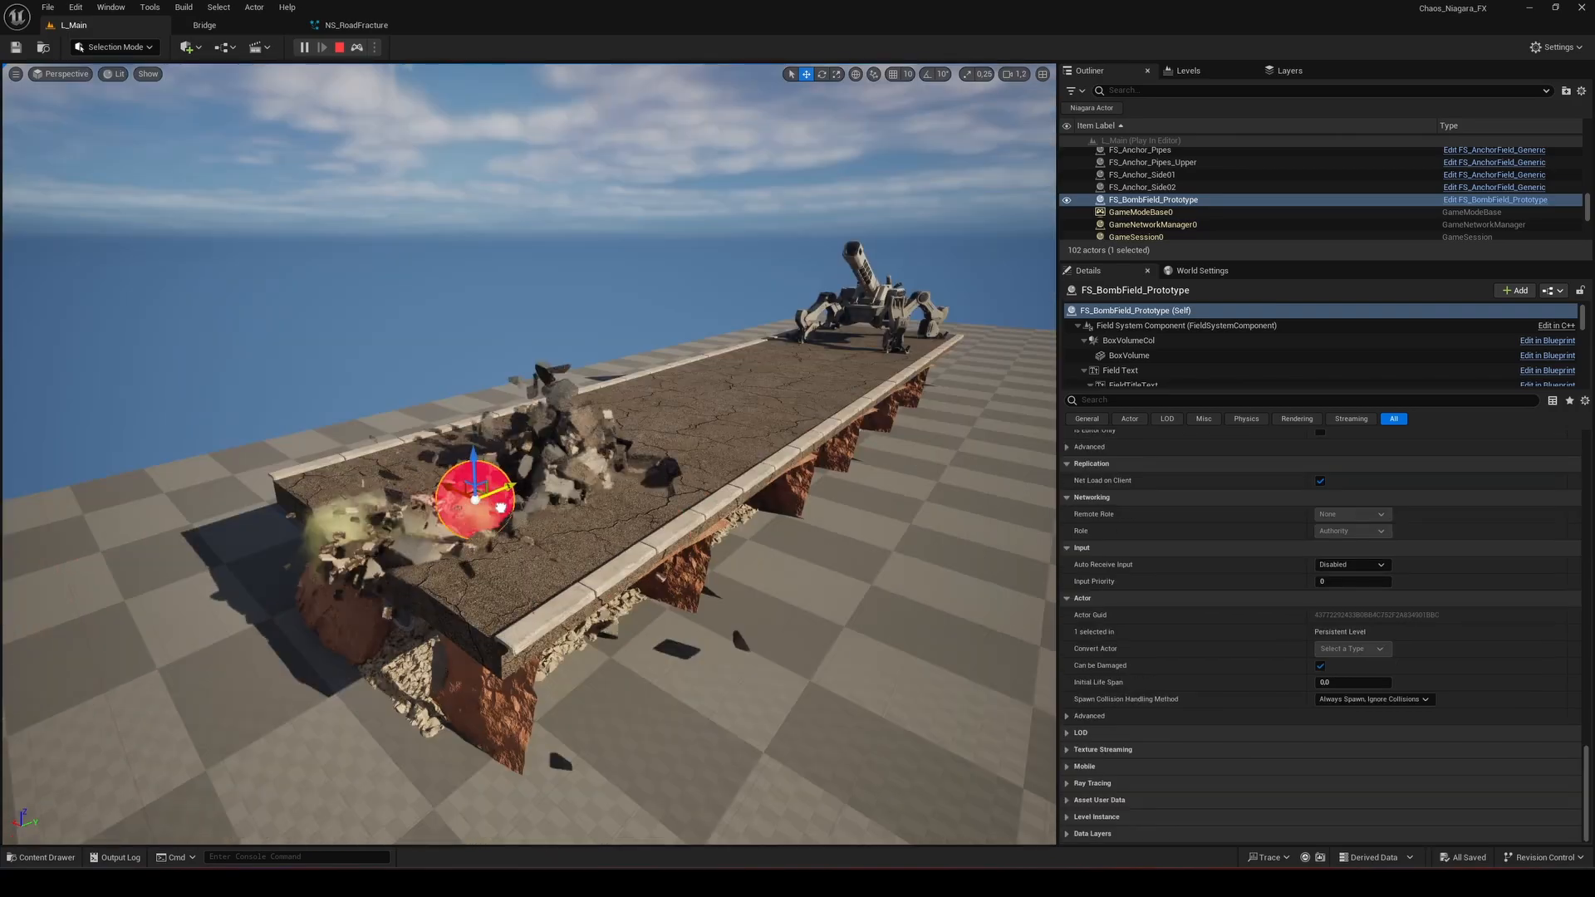
{"action": "mouse_move", "coordinate": [465, 511]}
{"action": "left_mouse_down"}
{"action": "mouse_move", "coordinate": [719, 421]}
{"action": "mouse_move", "coordinate": [766, 384]}
{"action": "mouse_move", "coordinate": [822, 387]}
{"action": "left_mouse_up"}
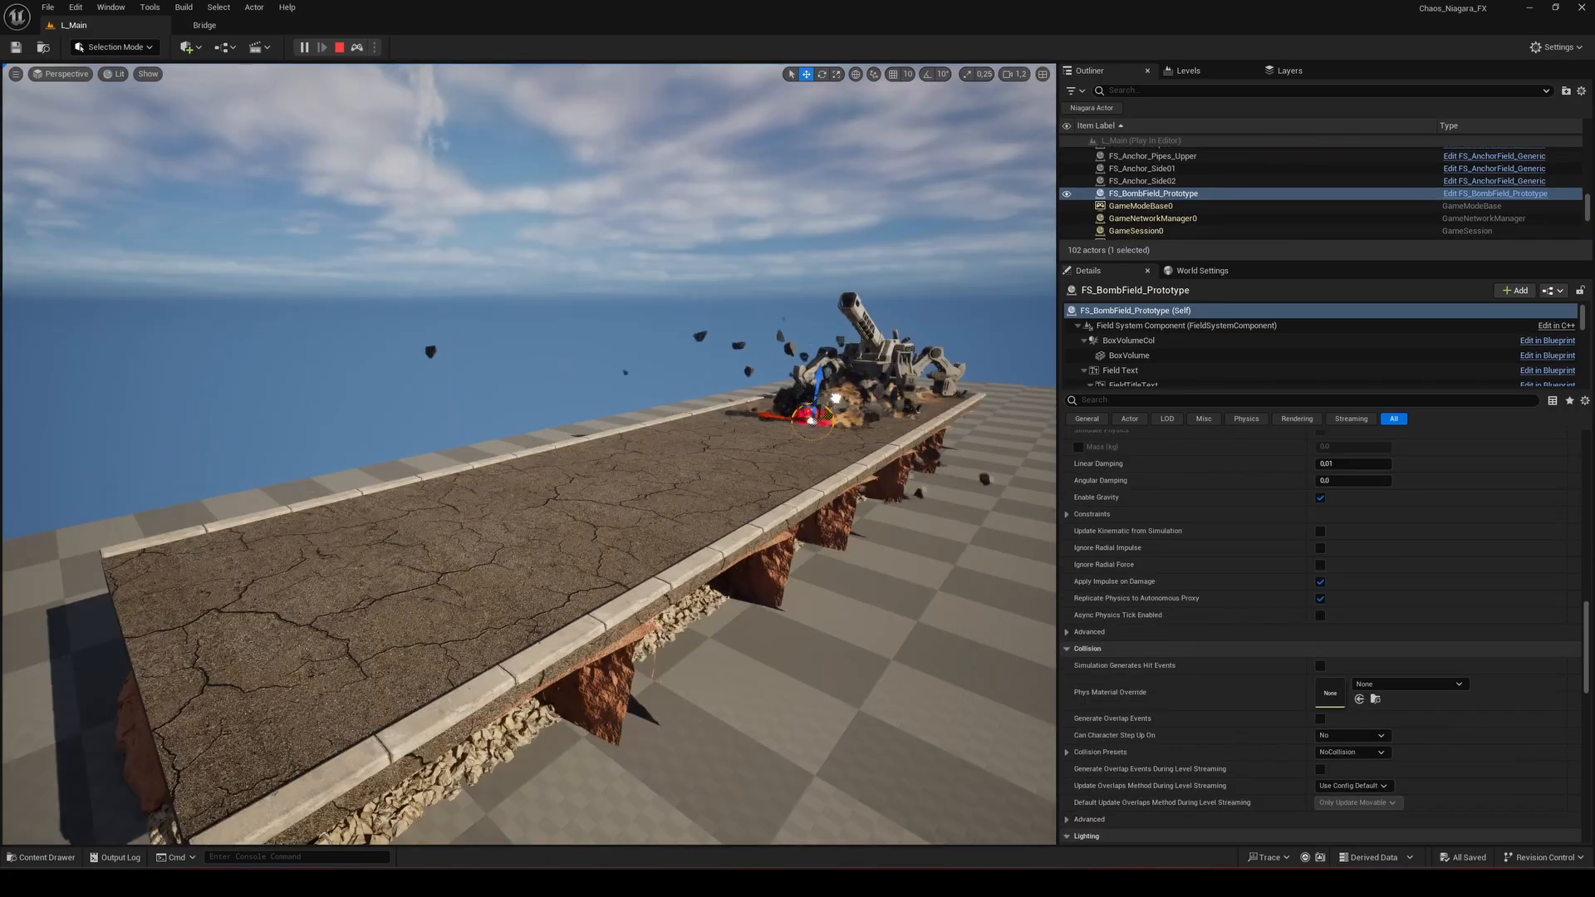
{"action": "mouse_move", "coordinate": [774, 399]}
{"action": "left_mouse_down"}
{"action": "mouse_move", "coordinate": [509, 516]}
{"action": "mouse_move", "coordinate": [449, 515]}
{"action": "mouse_move", "coordinate": [197, 602]}
{"action": "left_mouse_up"}
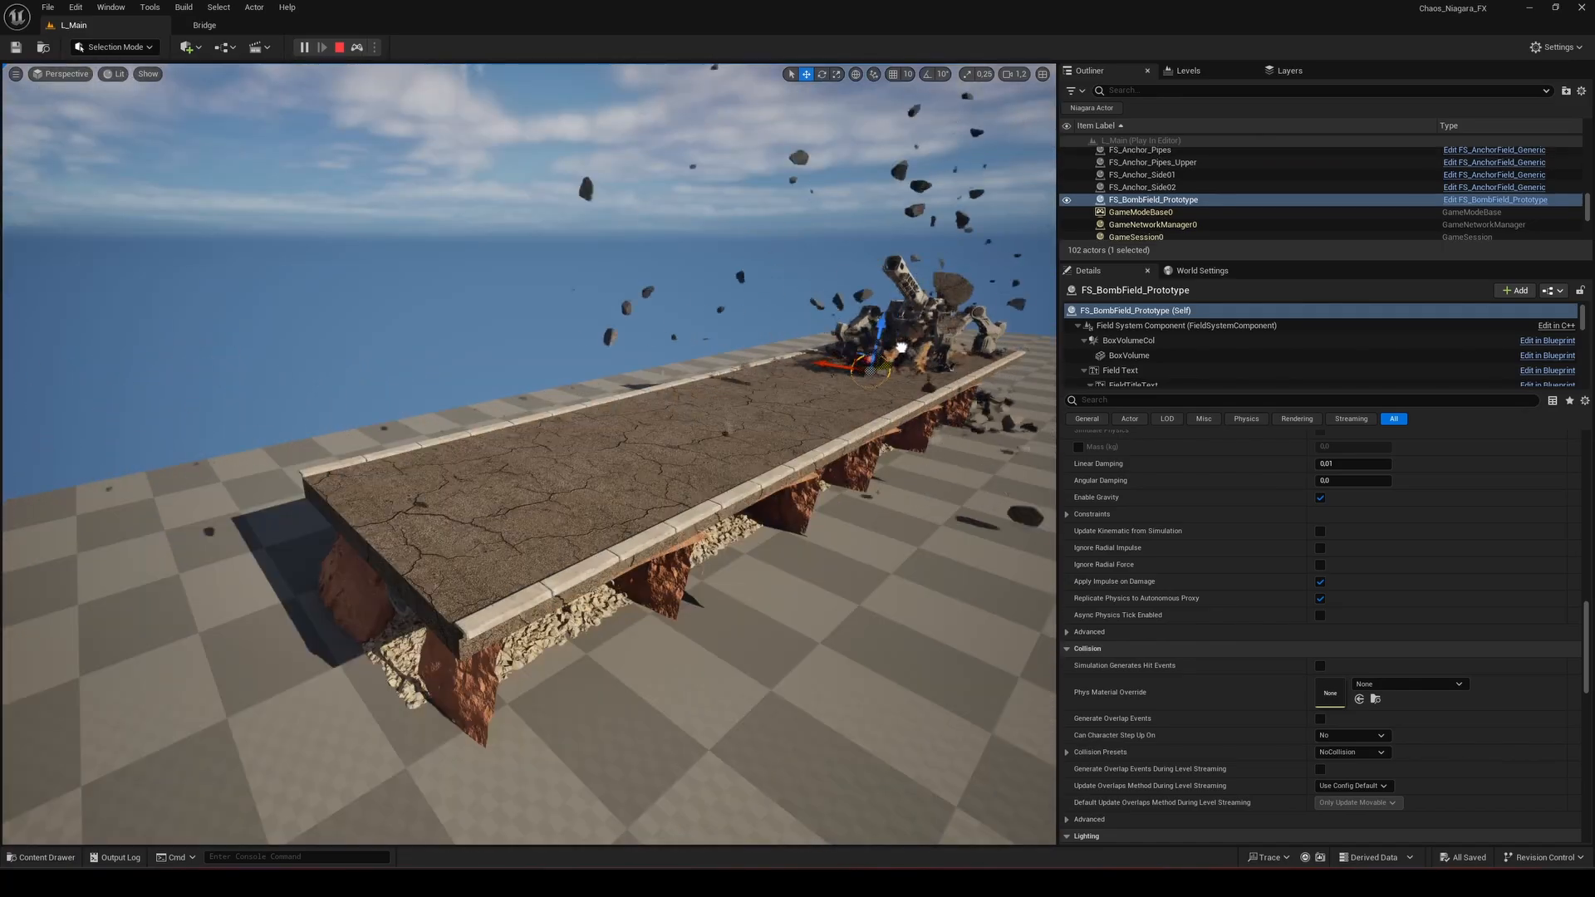
{"action": "left_click_drag", "start_coordinate": [902, 347], "coordinate": [570, 425]}
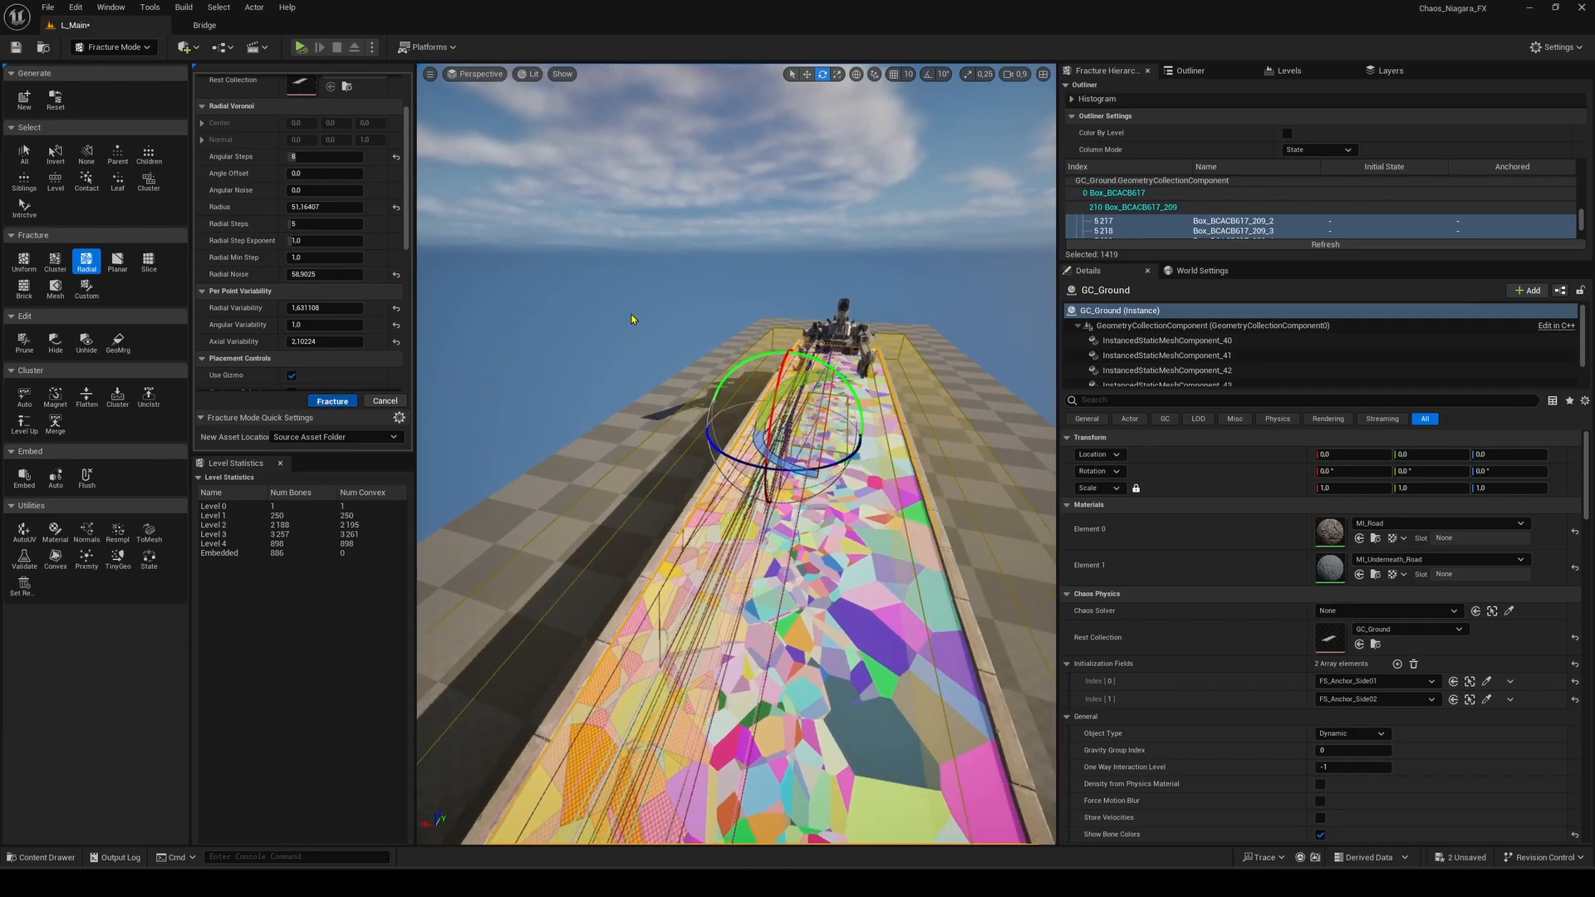
Apply the Radial fracture to GC_Ground's selected pieces and test it with FS_BombField_Prototype in the simulation.
{"action": "left_click", "coordinate": [332, 400]}
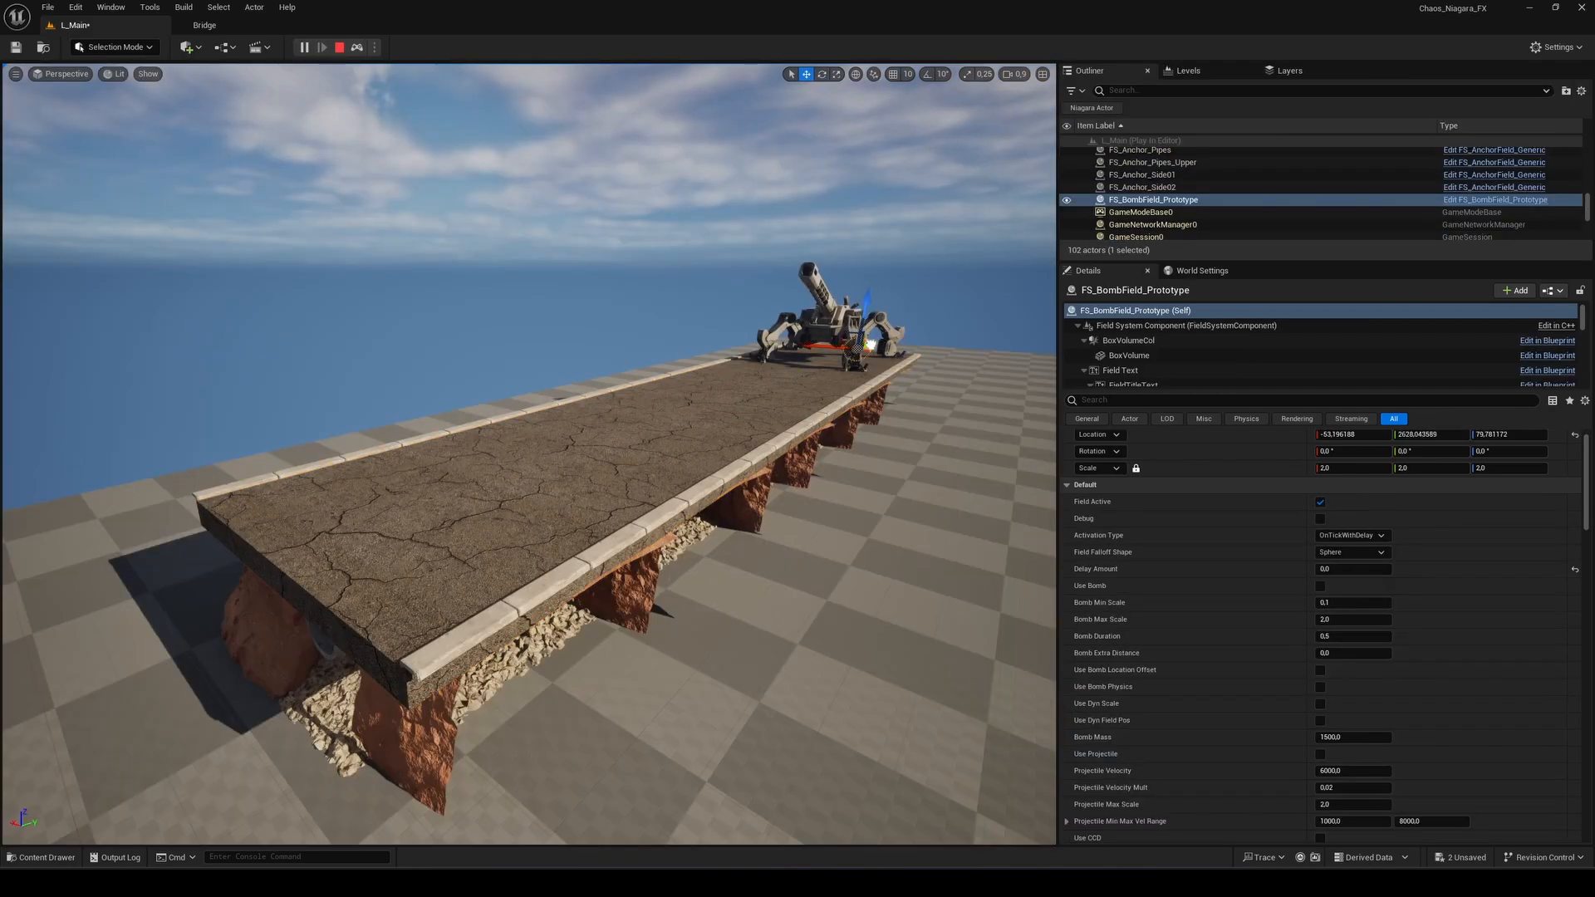
{"action": "mouse_move", "coordinate": [866, 342]}
{"action": "left_mouse_down"}
{"action": "mouse_move", "coordinate": [302, 562]}
{"action": "mouse_move", "coordinate": [266, 525]}
{"action": "left_mouse_up"}
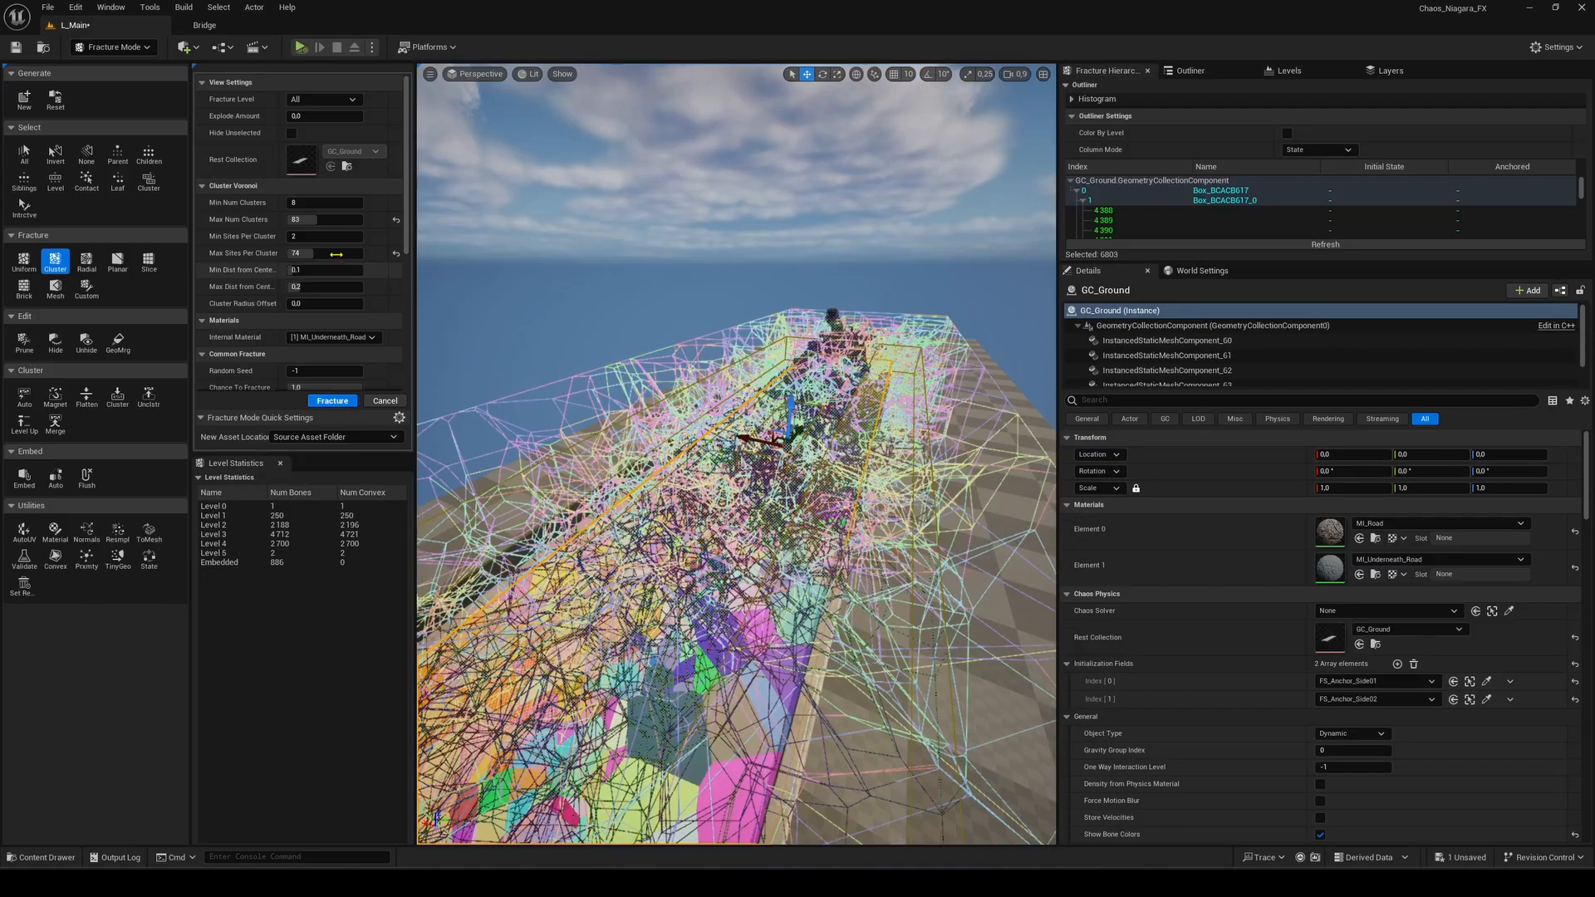
Adjust Max Sites Per Cluster for GC_Ground's Cluster fracture, and break the middle of the road with FS_BombField_Prototype in the simulation.
{"action": "left_click", "coordinate": [333, 252]}
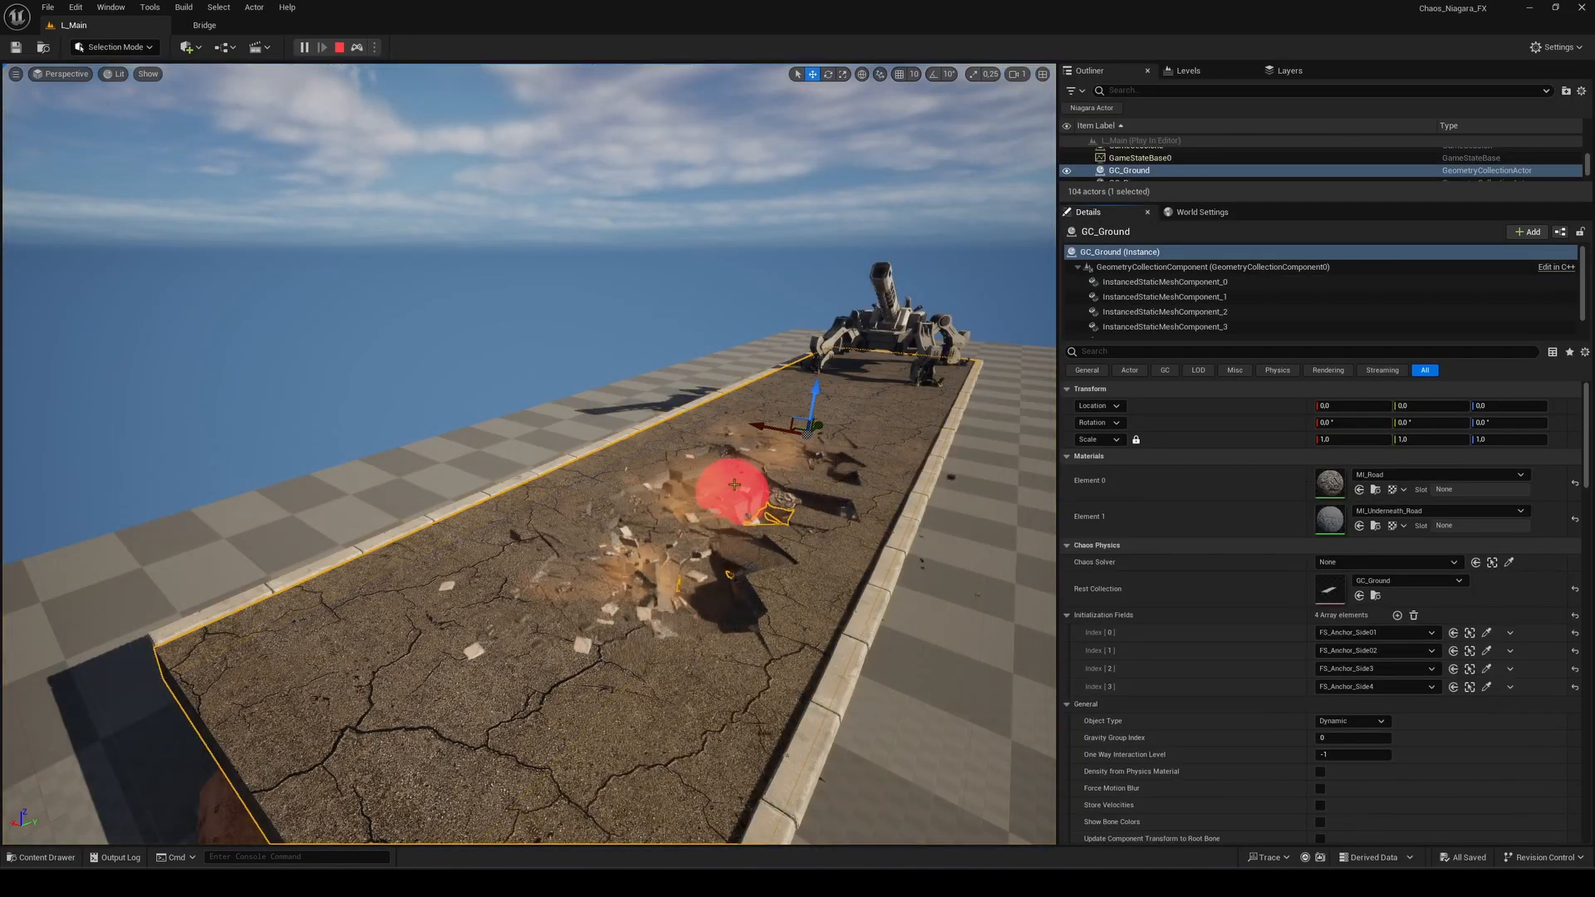
{"action": "left_click", "coordinate": [734, 484]}
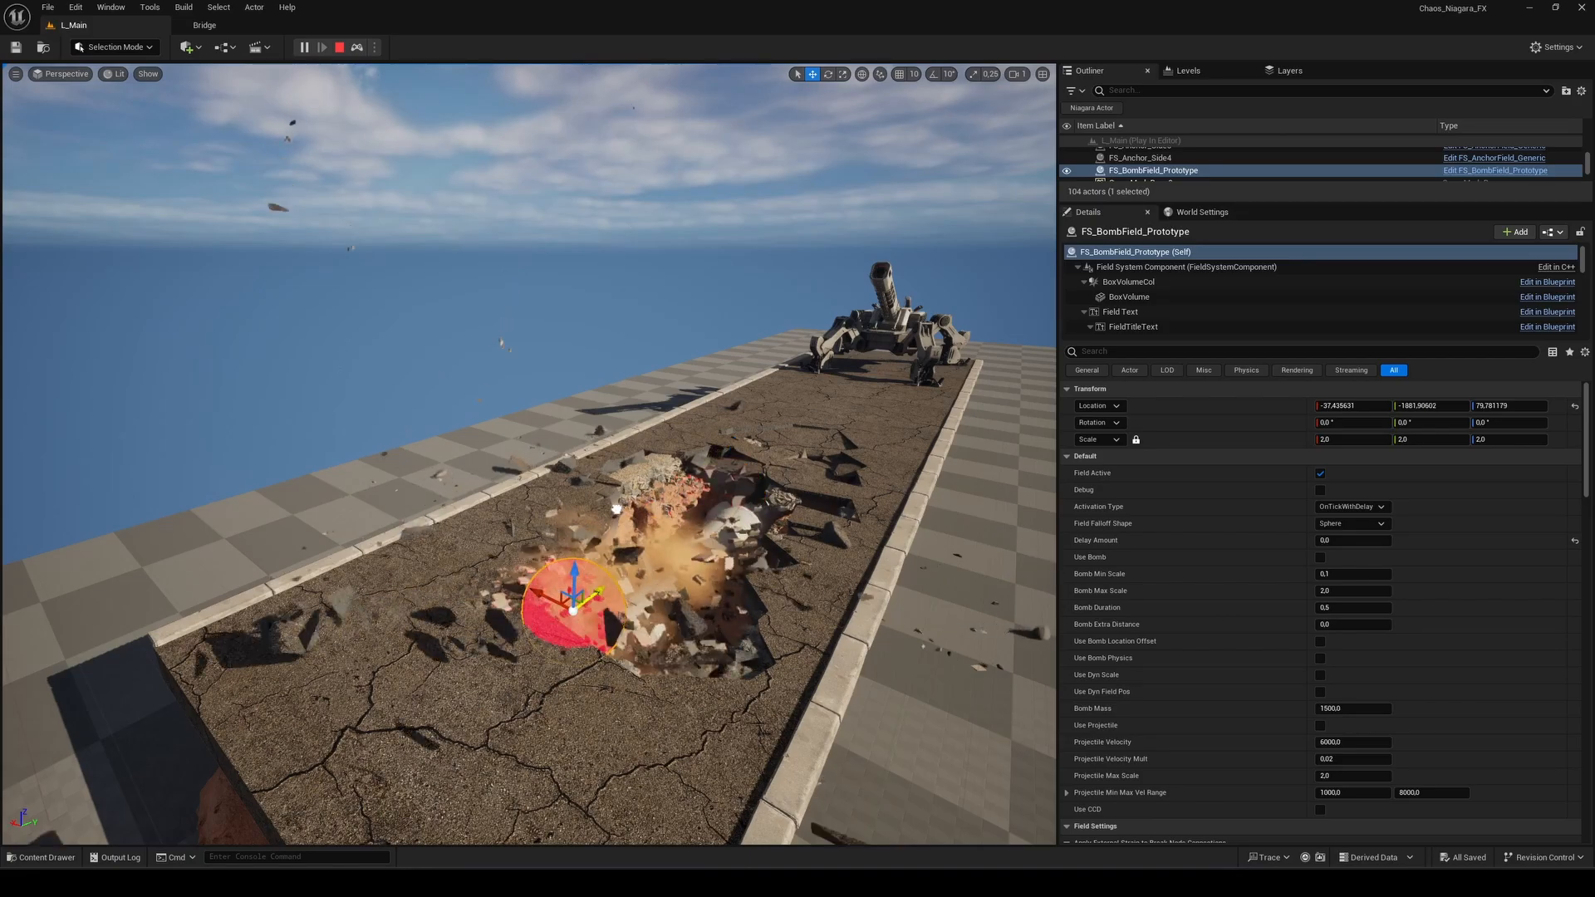
{"action": "mouse_move", "coordinate": [655, 504]}
{"action": "left_mouse_down"}
{"action": "mouse_move", "coordinate": [420, 652]}
{"action": "mouse_move", "coordinate": [435, 670]}
{"action": "mouse_move", "coordinate": [541, 677]}
{"action": "mouse_move", "coordinate": [502, 663]}
{"action": "mouse_move", "coordinate": [531, 622]}
{"action": "left_mouse_up"}
{"action": "mouse_move", "coordinate": [678, 584]}
{"action": "left_mouse_down"}
{"action": "mouse_move", "coordinate": [879, 400]}
{"action": "mouse_move", "coordinate": [659, 420]}
{"action": "mouse_move", "coordinate": [933, 302]}
{"action": "left_mouse_up"}
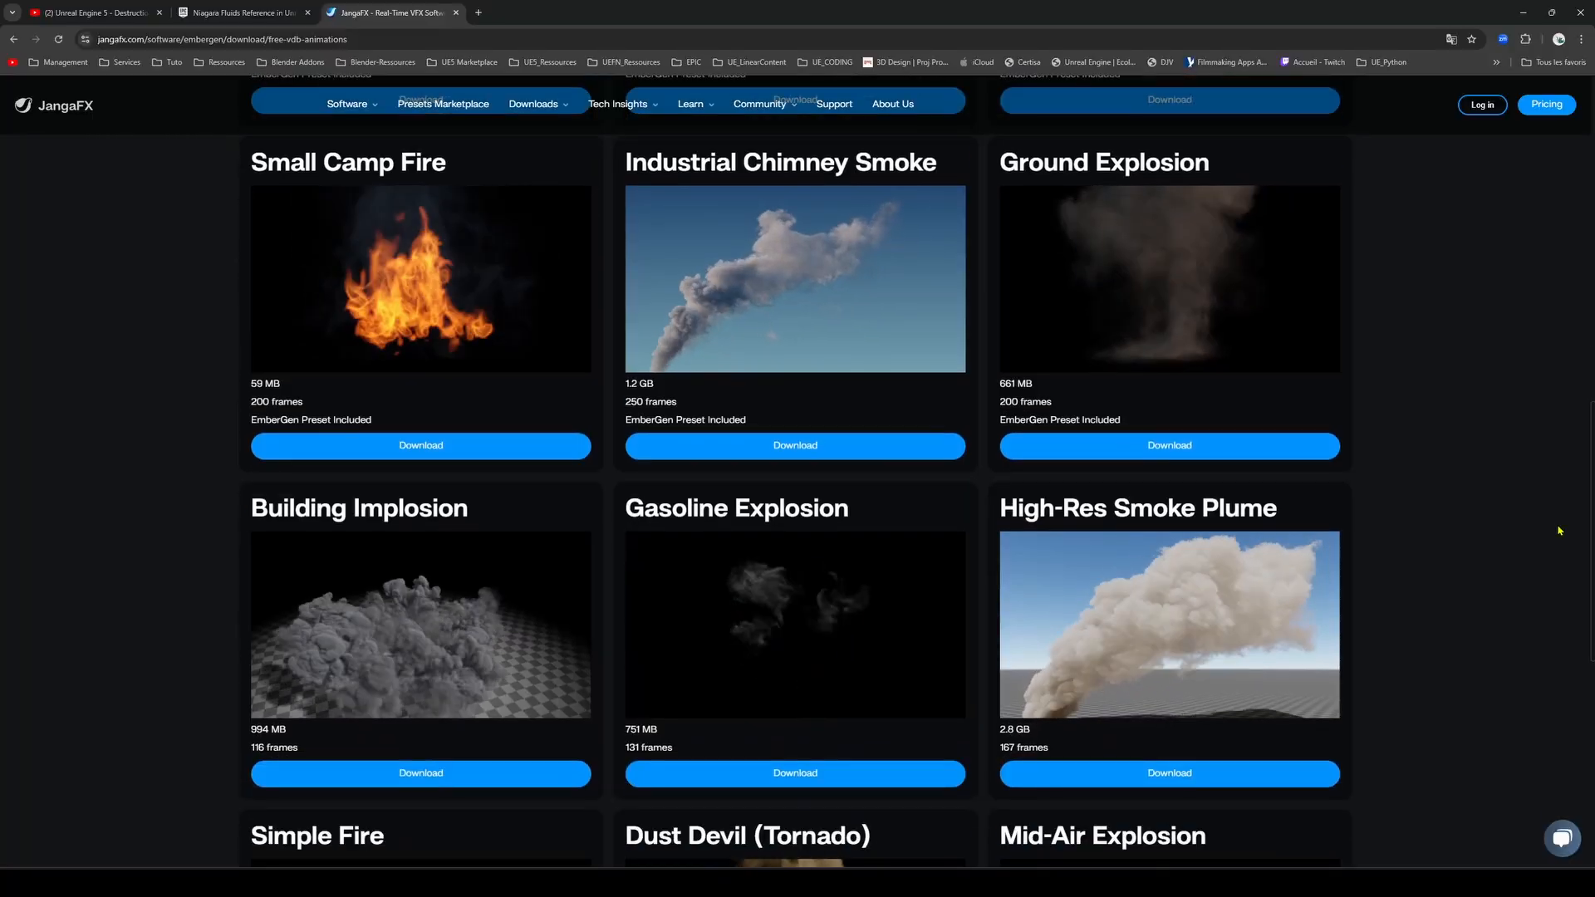
Switch to the browser and look through the free VDB animations on the JangaFX site.
{"action": "scroll", "coordinate": [1559, 530], "scroll_direction": "up", "scroll_amount": 5}
{"action": "scroll", "coordinate": [1559, 530], "scroll_direction": "down", "scroll_amount": 8}
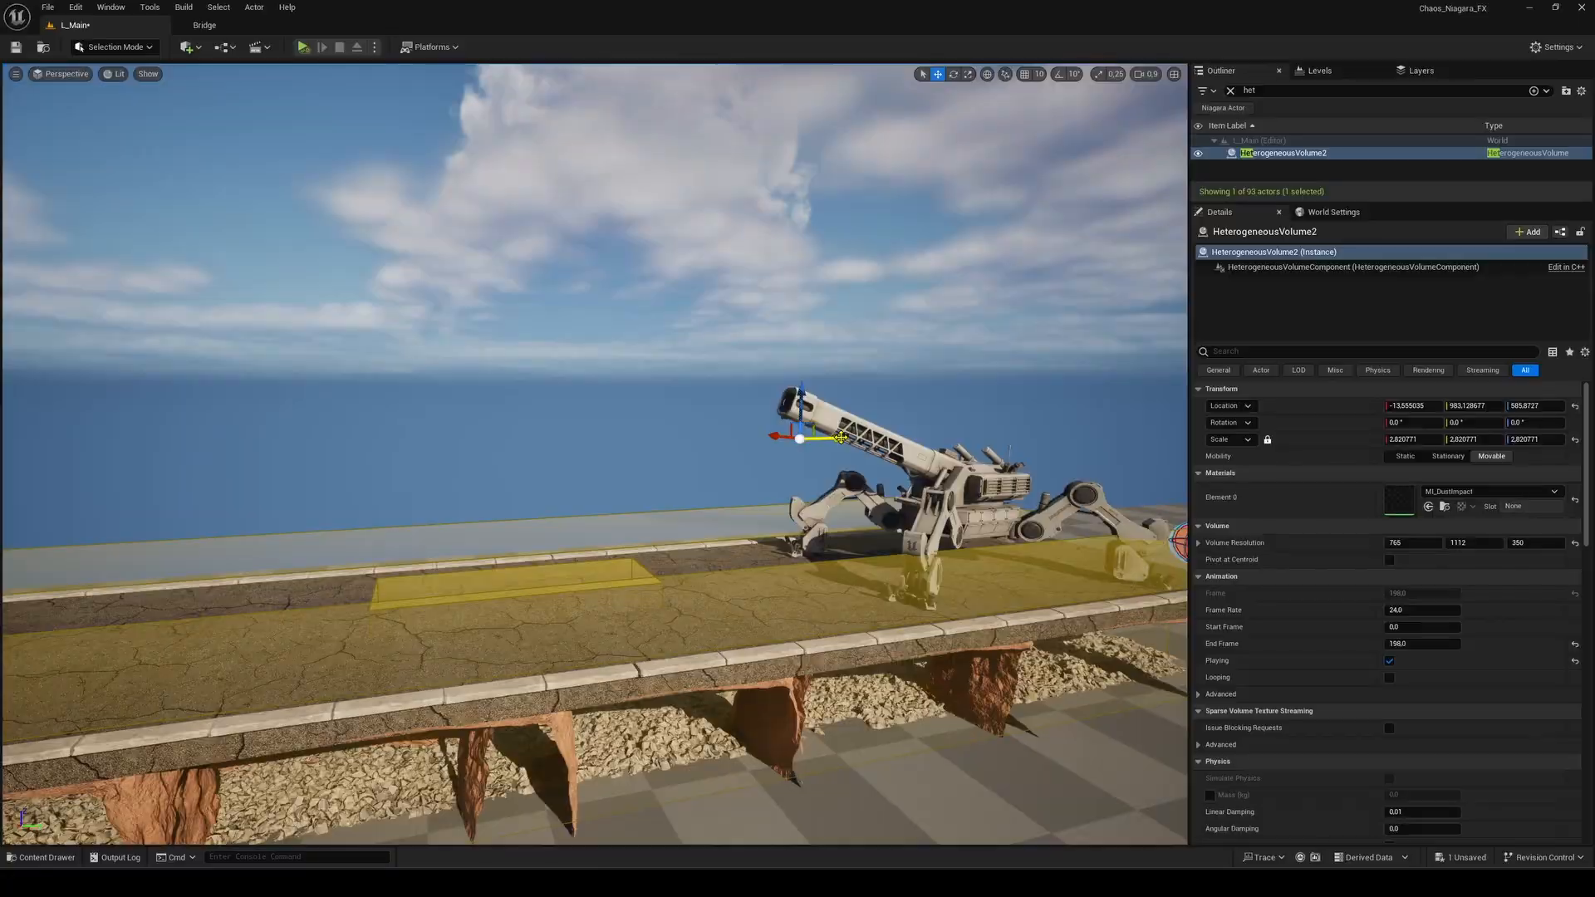
Enable Looping on HeterogeneousVolume2, move the dust volume along Y to about 1821 under the mech, and save the level.
{"action": "left_click", "coordinate": [1388, 678]}
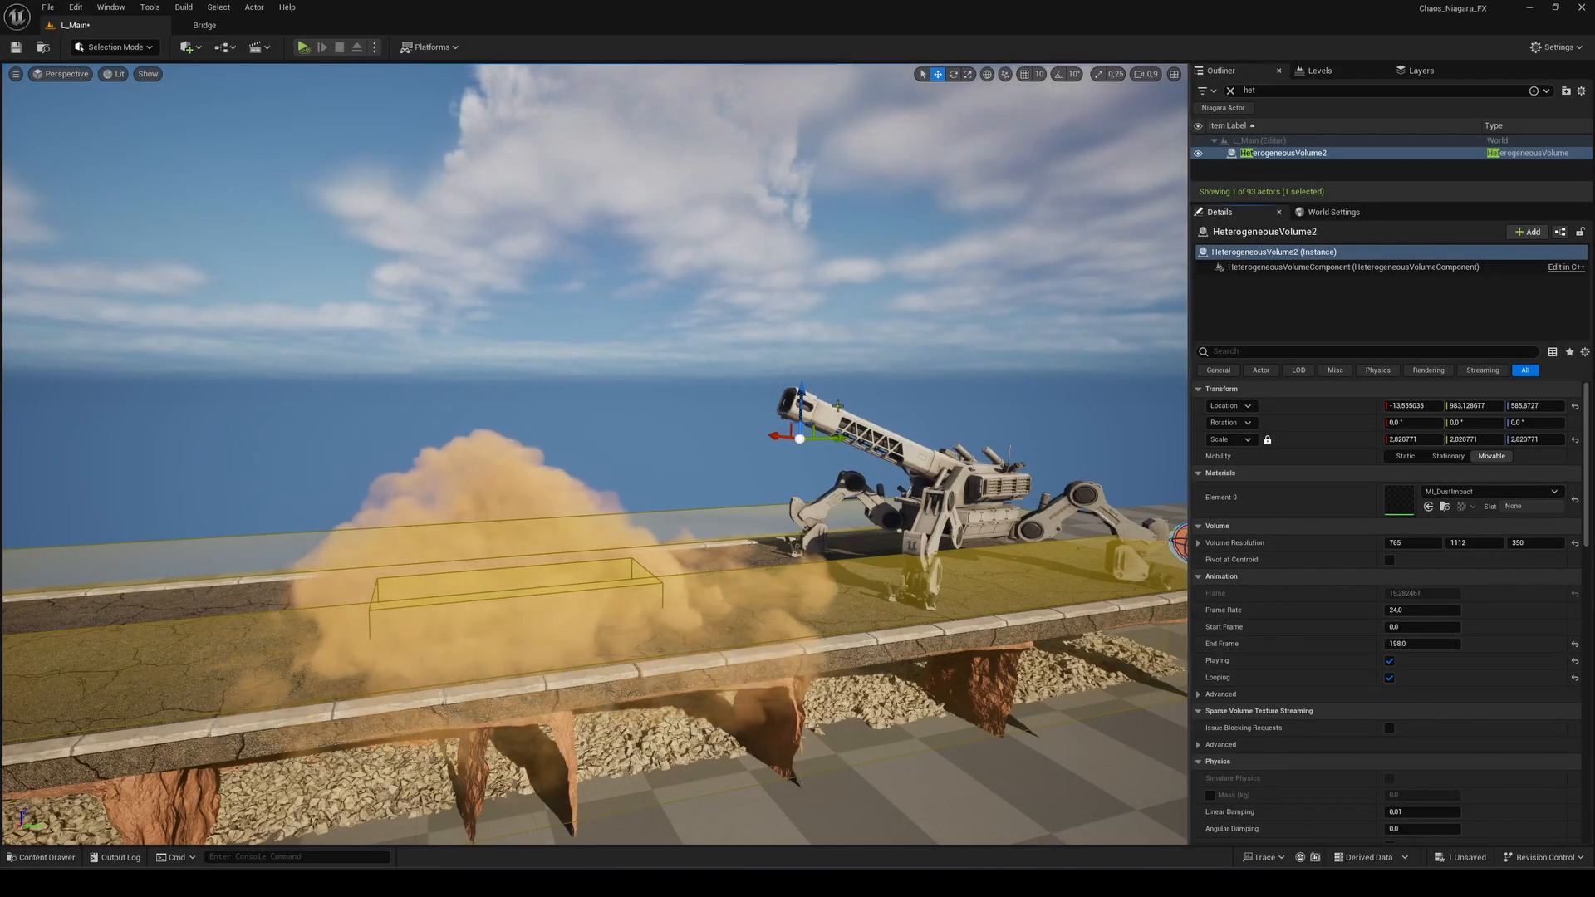
{"action": "left_click_drag", "start_coordinate": [836, 438], "coordinate": [1006, 434]}
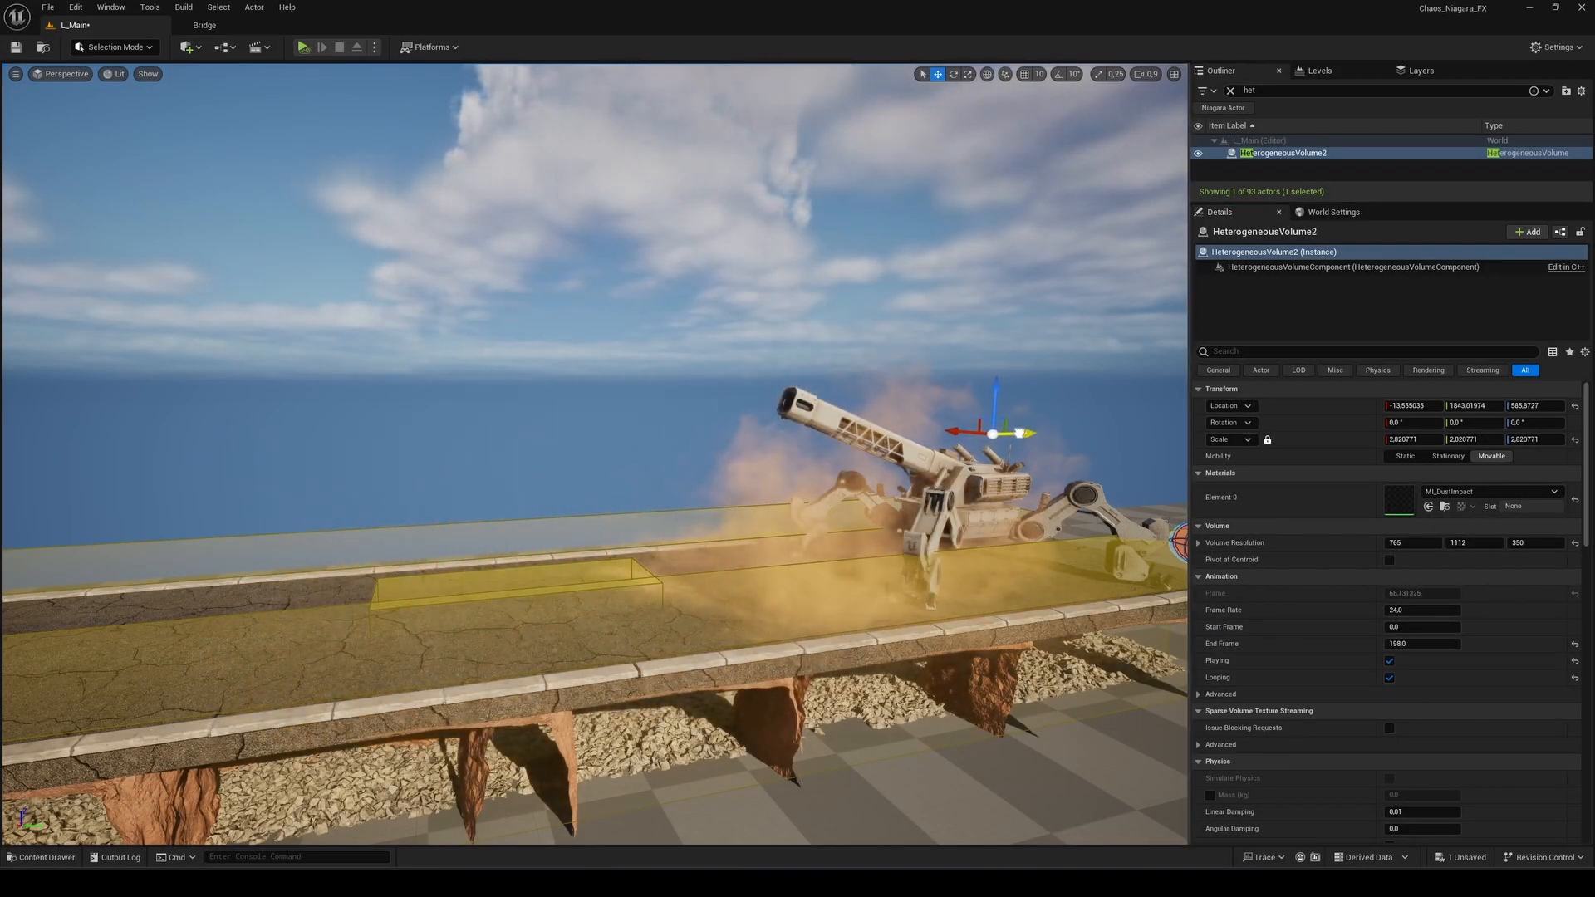
{"action": "right_click_drag", "start_coordinate": [987, 448], "coordinate": [1044, 457]}
{"action": "key", "text": "ctrl+s"}
Simulate the level and move FS_BombField_Prototype along the road to view the fracture together with the dust volume.
{"action": "key", "text": "grave"}
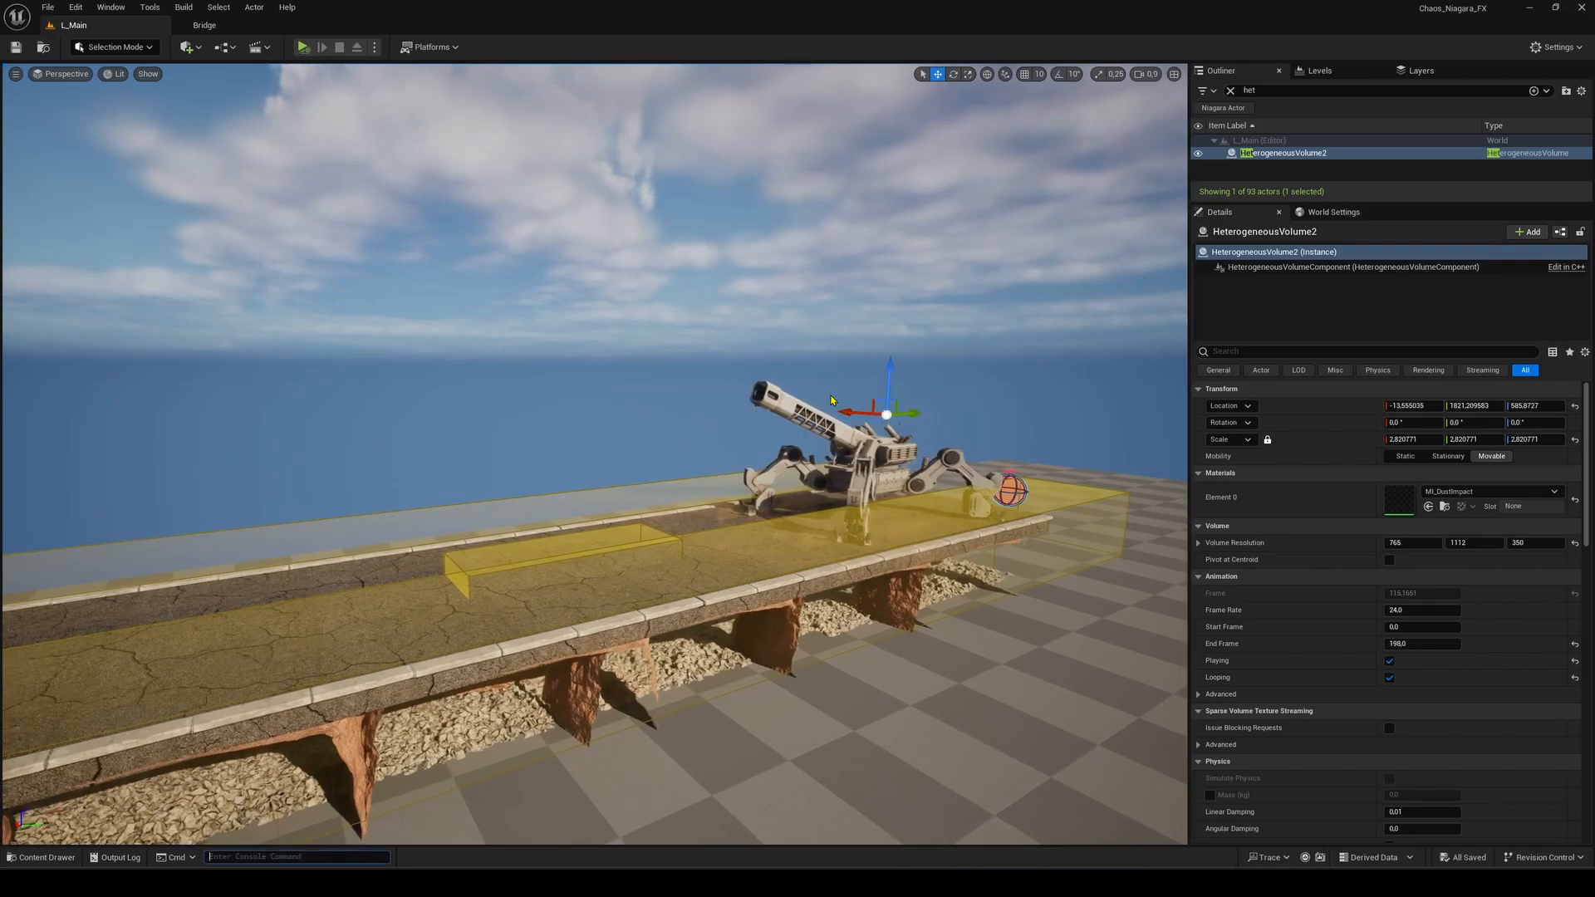
{"action": "left_click", "coordinate": [303, 47]}
{"action": "left_click", "coordinate": [1022, 486]}
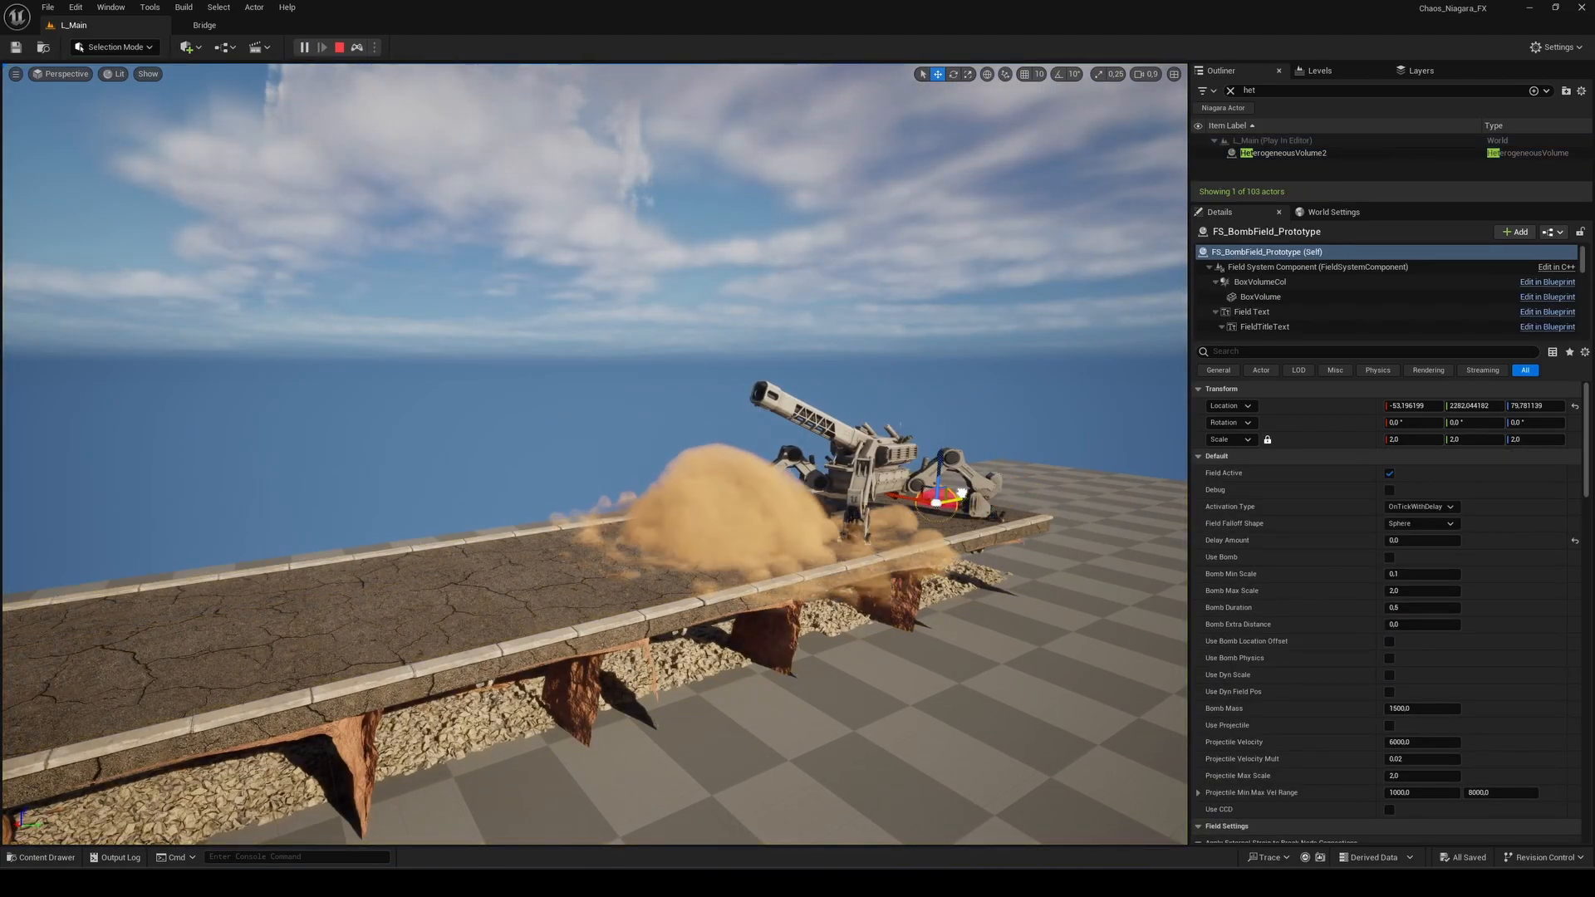
{"action": "mouse_move", "coordinate": [590, 524]}
{"action": "left_mouse_down"}
{"action": "mouse_move", "coordinate": [420, 555]}
{"action": "mouse_move", "coordinate": [146, 572]}
{"action": "left_mouse_up"}
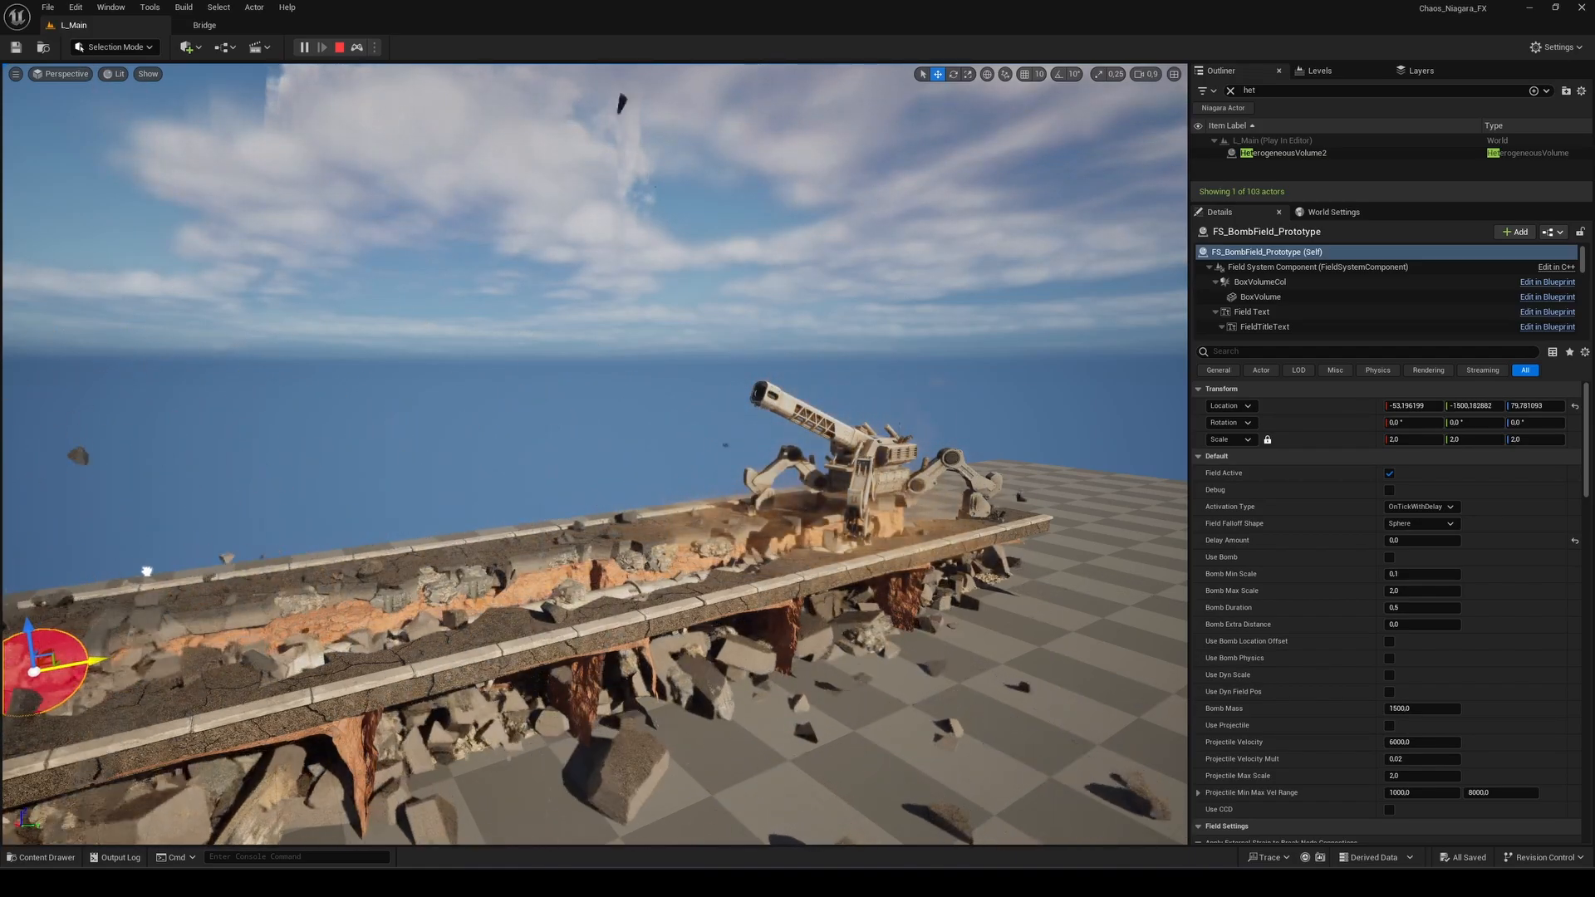
{"action": "right_click_drag", "start_coordinate": [417, 556], "coordinate": [420, 605]}
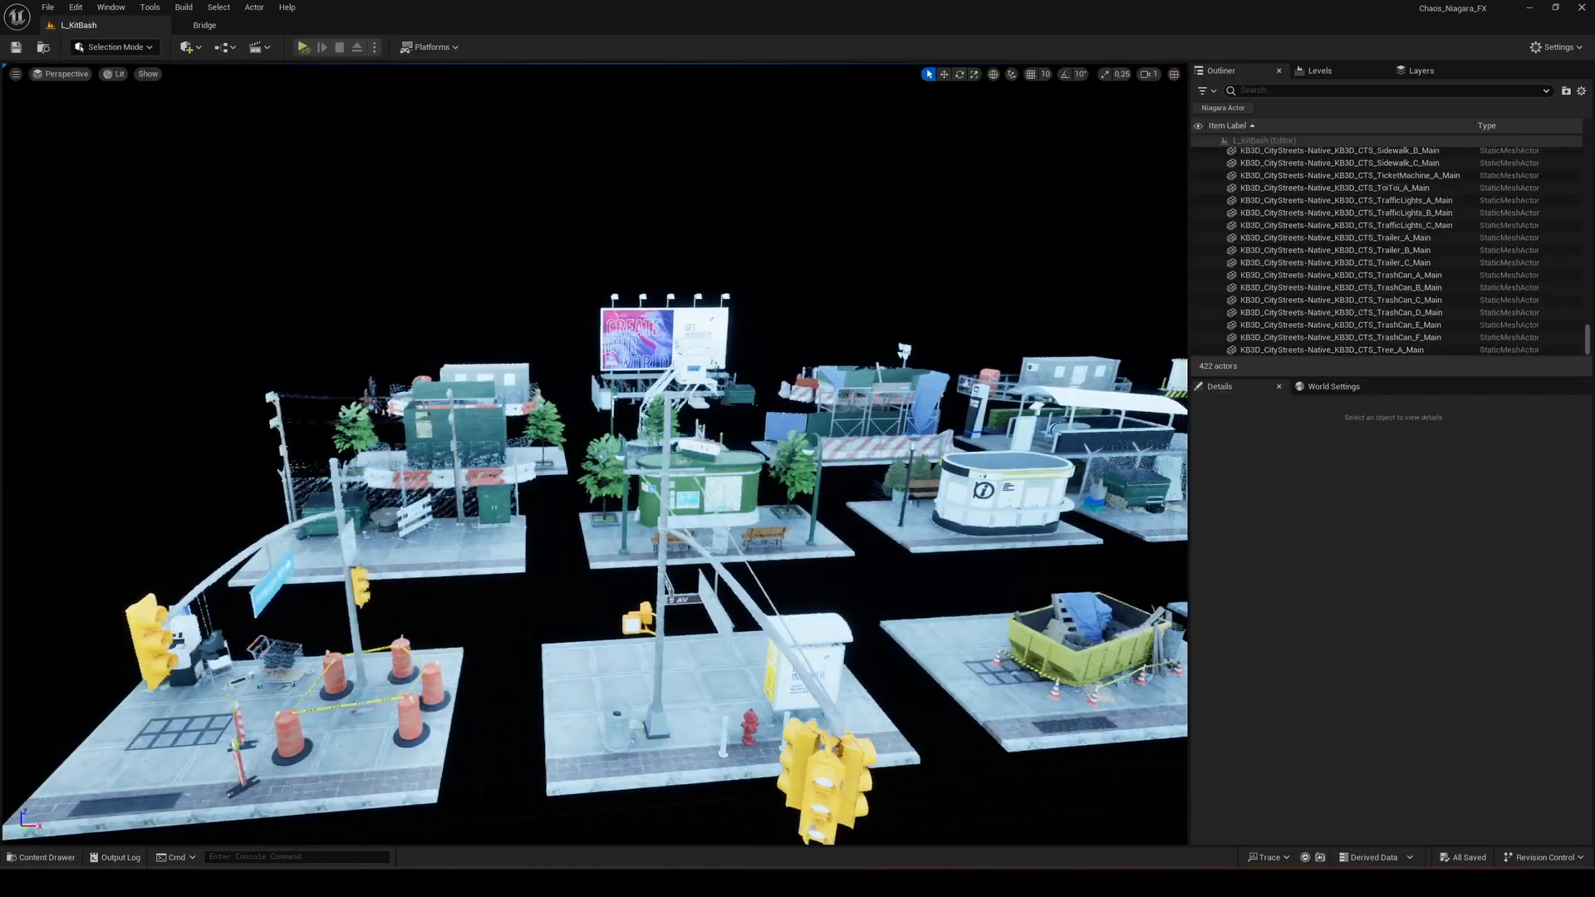
Look over the street props in L_KitBash and the hero buildings in All_Buildings_Lineup_Hero.
{"action": "key", "text": "d"}
{"action": "scroll", "coordinate": [595, 455], "scroll_direction": "down", "scroll_amount": 1}
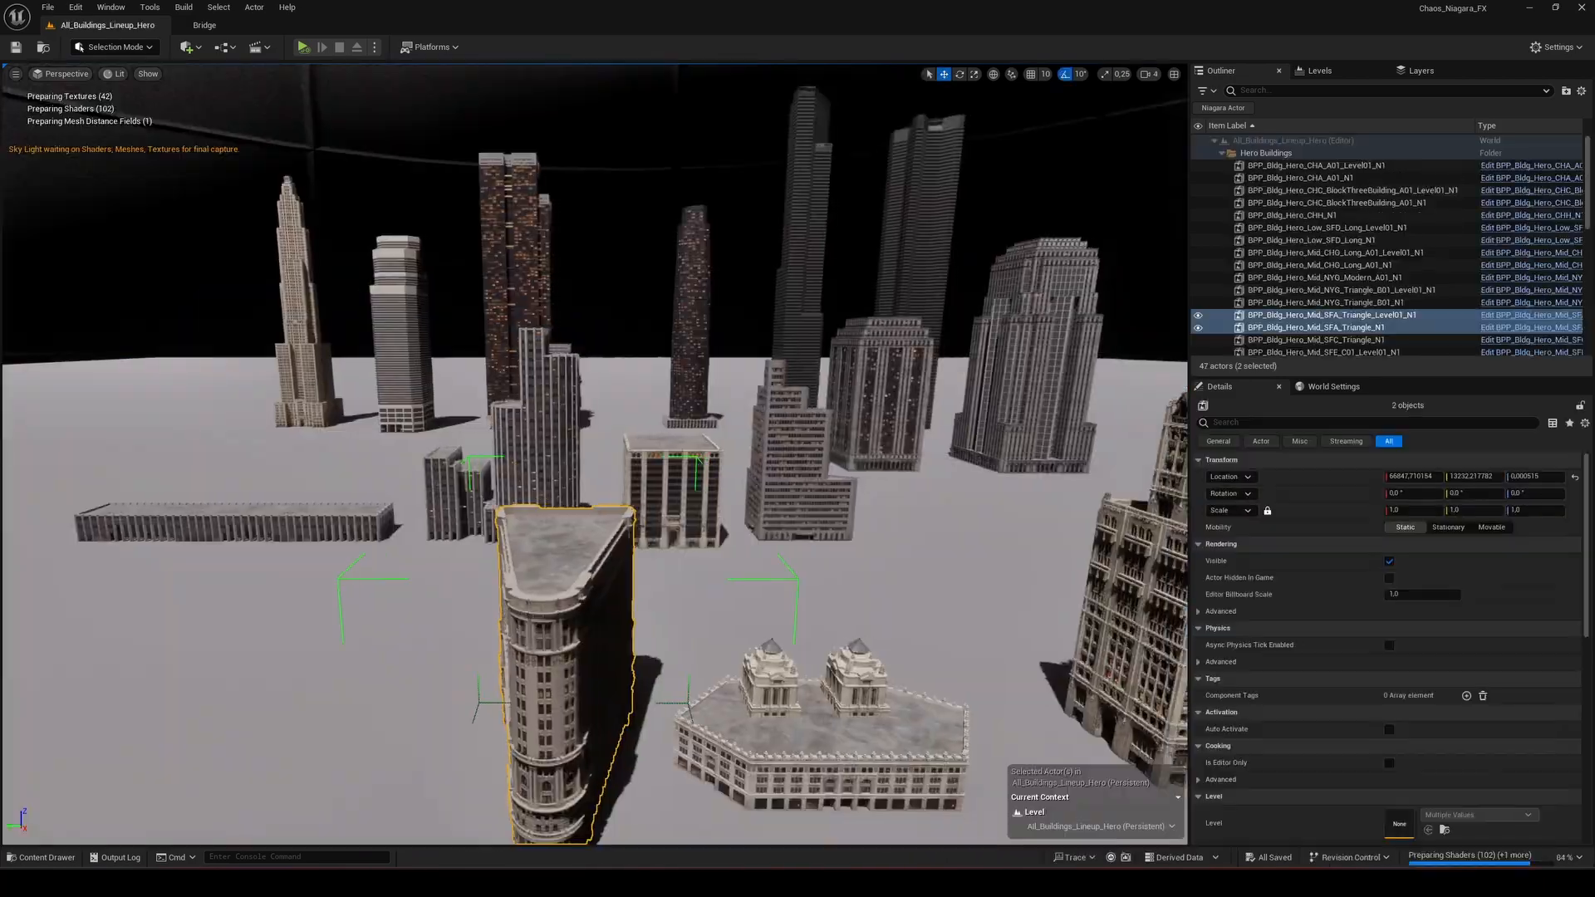
{"action": "key", "text": "w"}
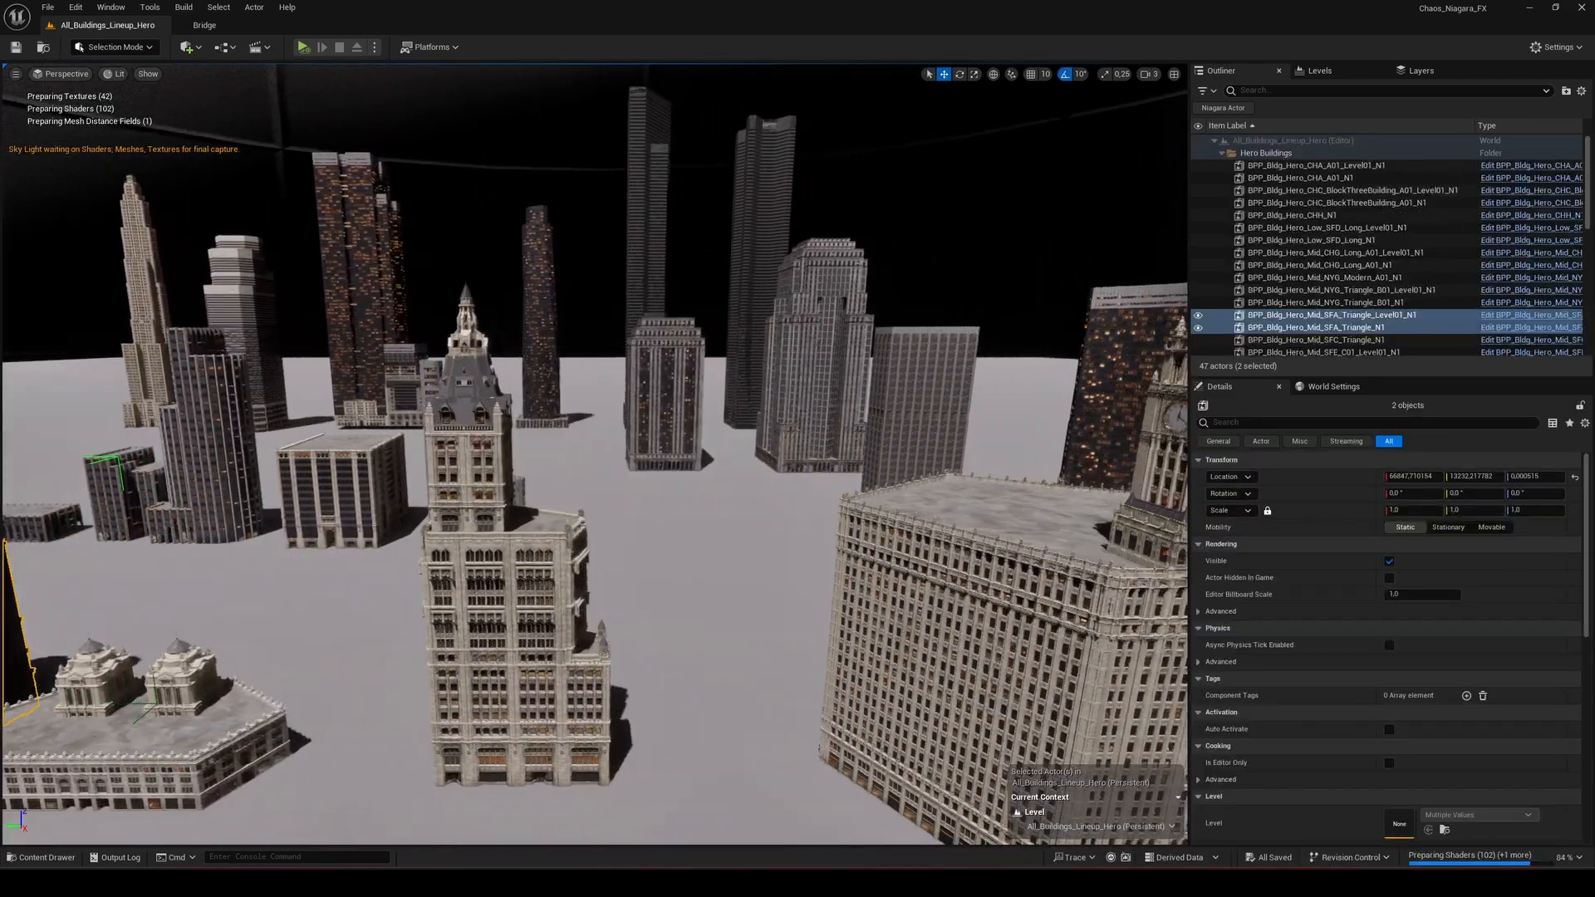
{"action": "key", "text": "d"}
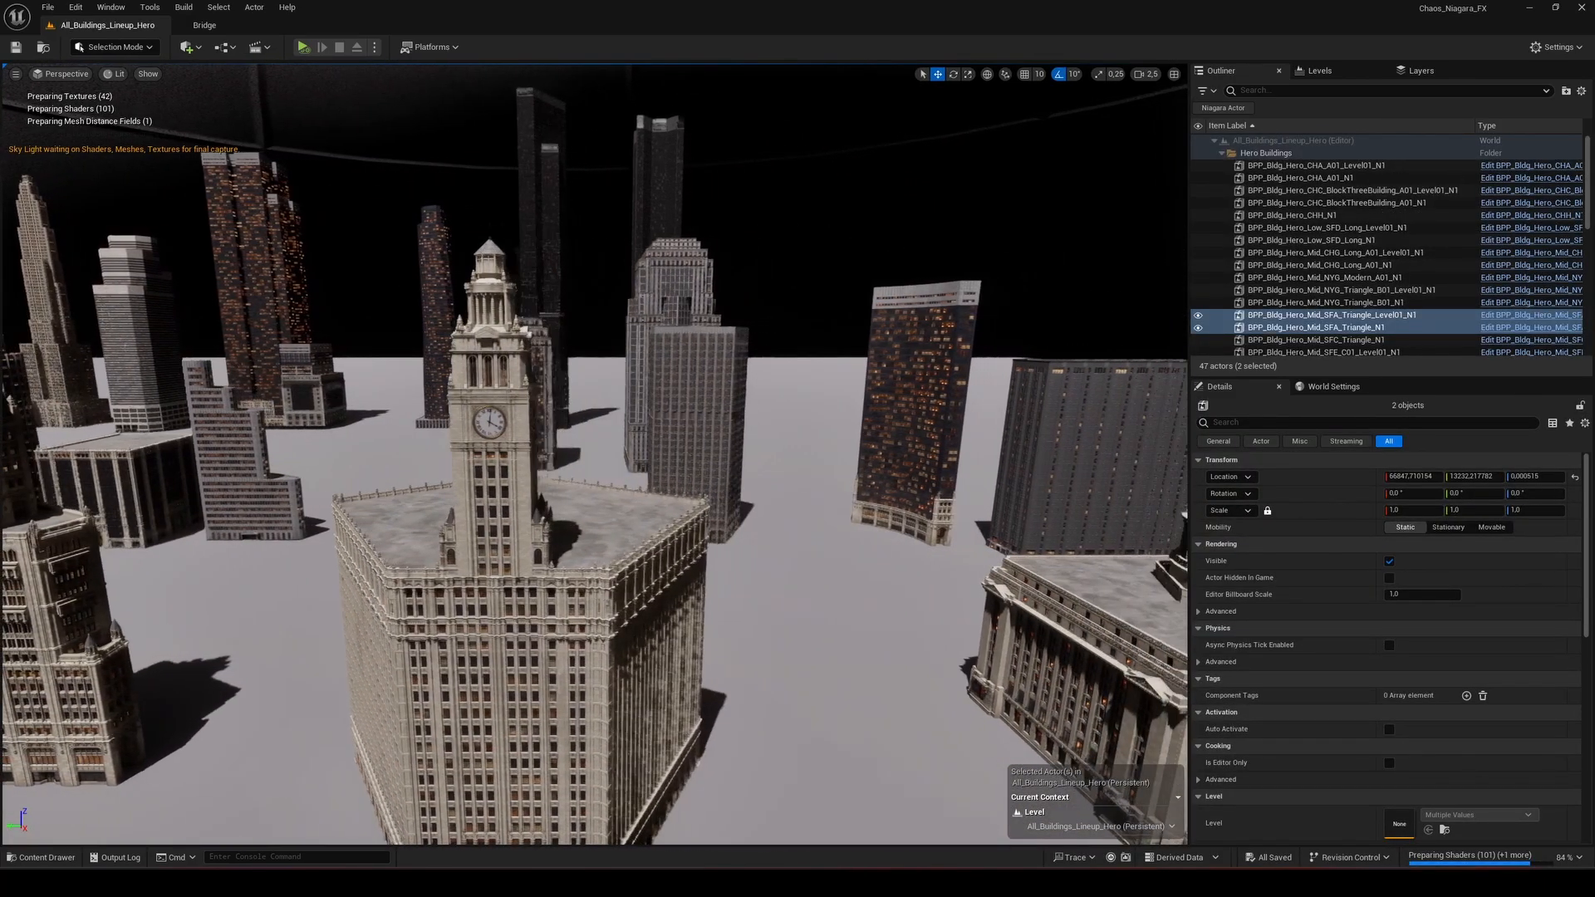
{"action": "key", "text": "d"}
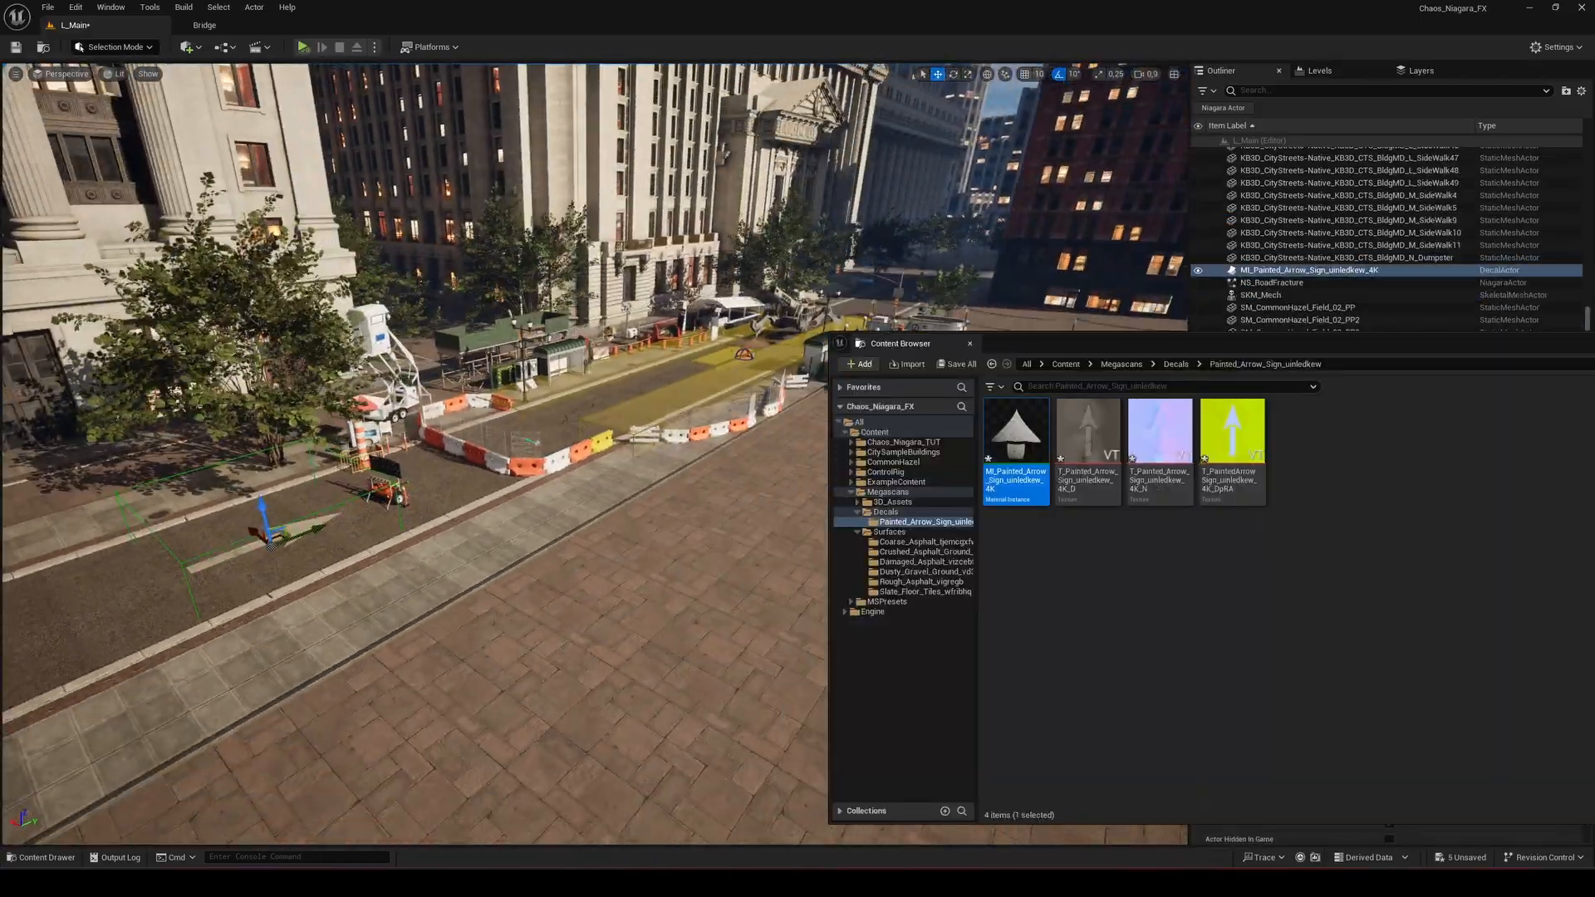
Save the street level with its painted arrow sign decal, and inspect the mech in the AS_Mech_Shoot animation.
{"action": "key", "text": "ctrl+s"}
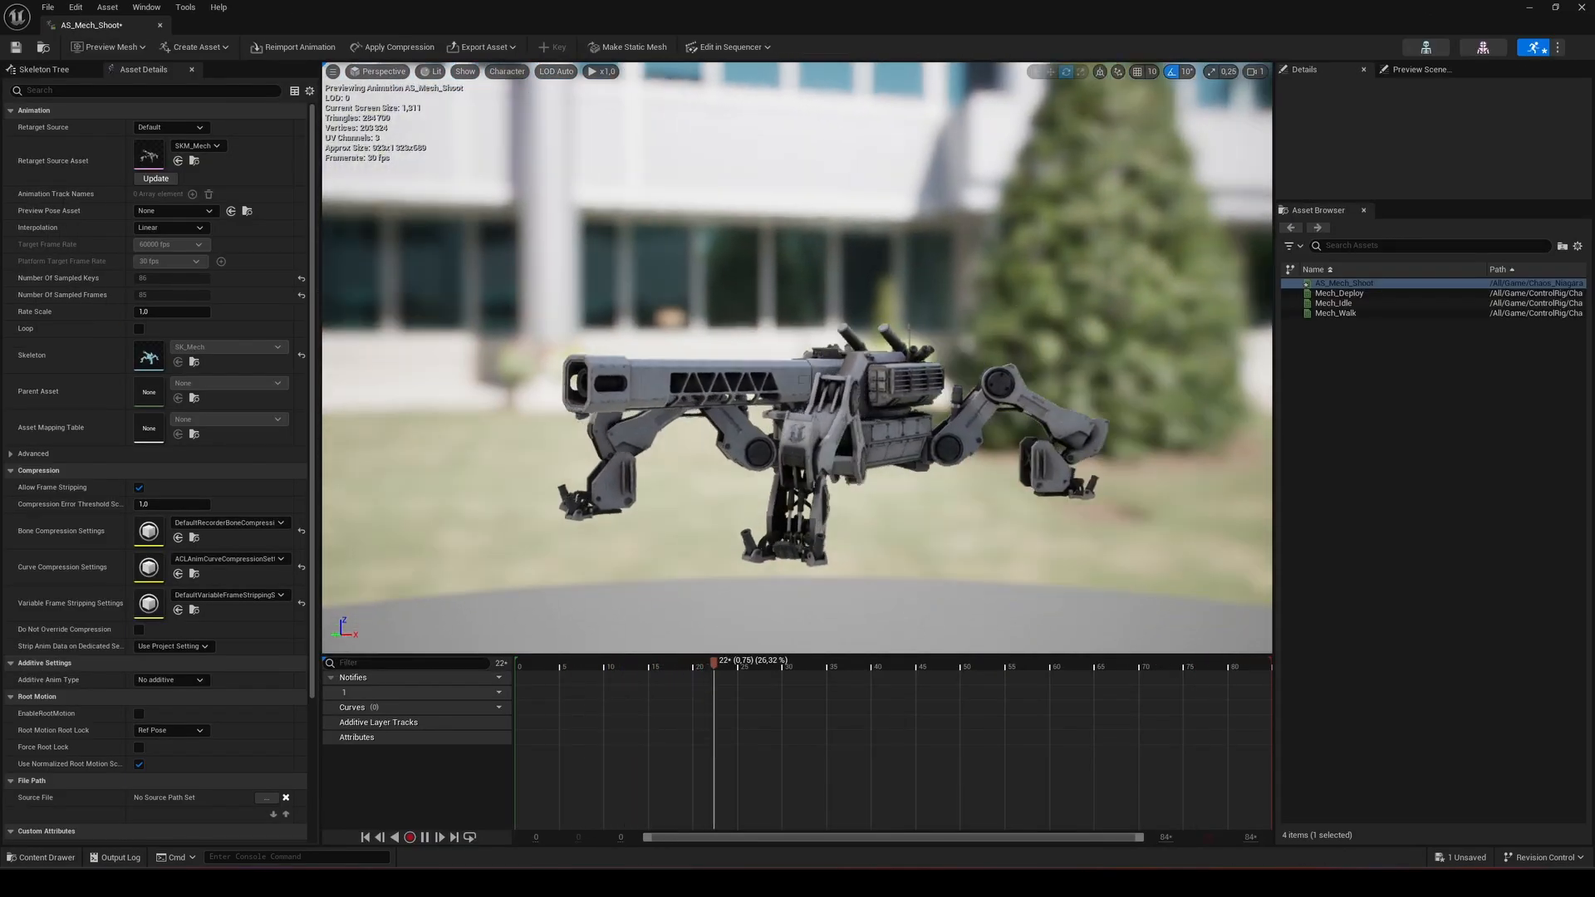
{"action": "left_click_drag", "start_coordinate": [878, 450], "coordinate": [714, 450], "text": "alt"}
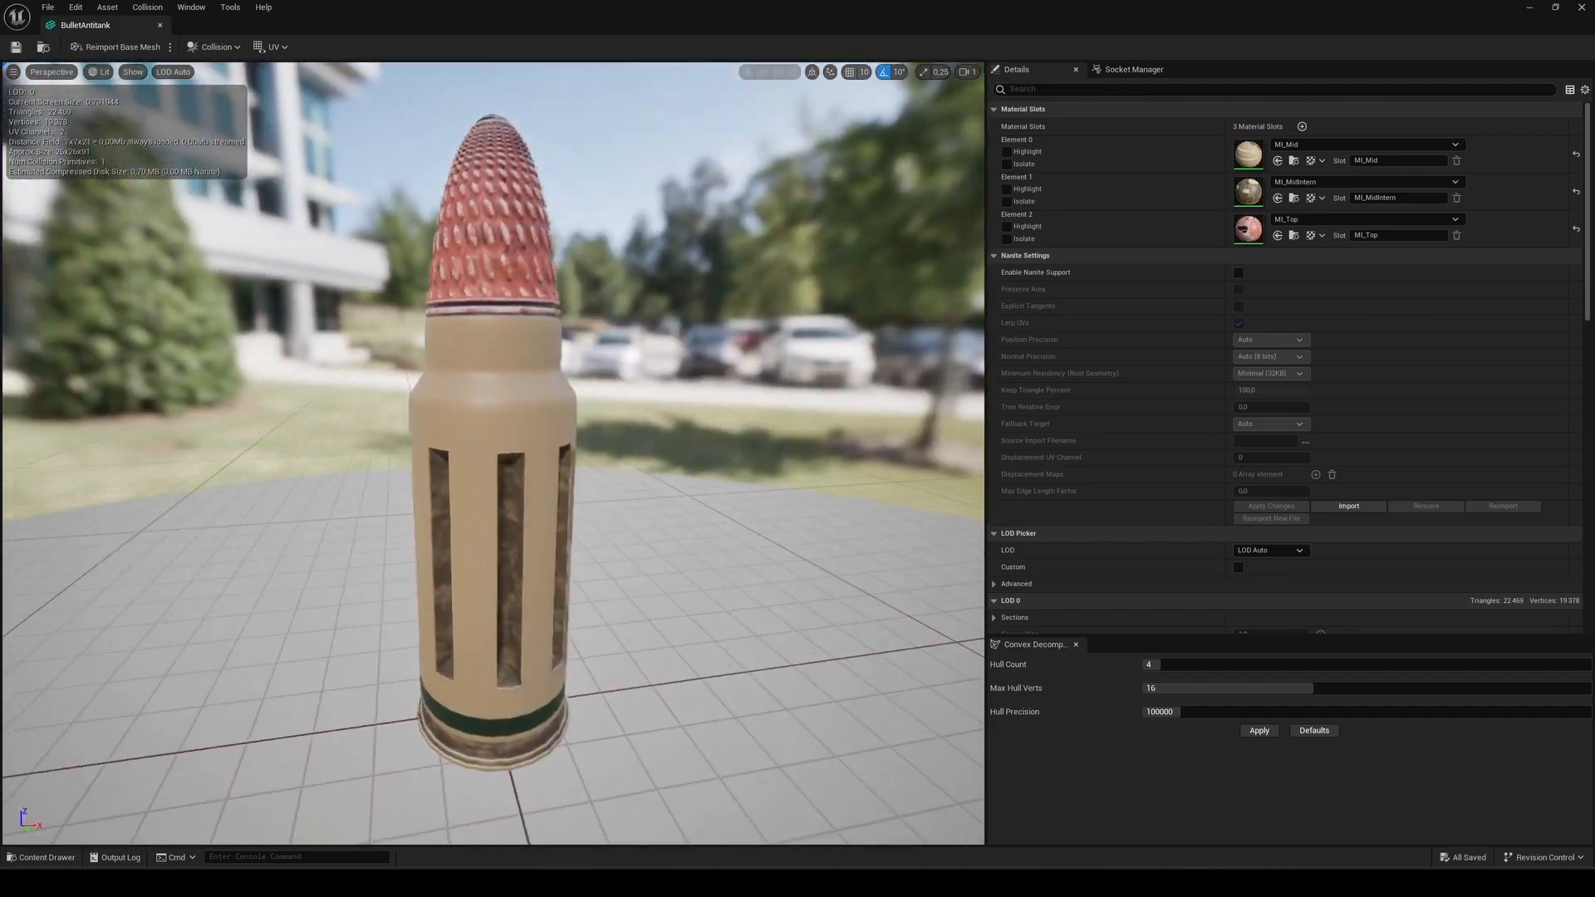
Open the M_Surface_Master material from the Materials folder to prepare the BulletAntitank mesh's materials.
{"action": "key", "text": "ctrl+space"}
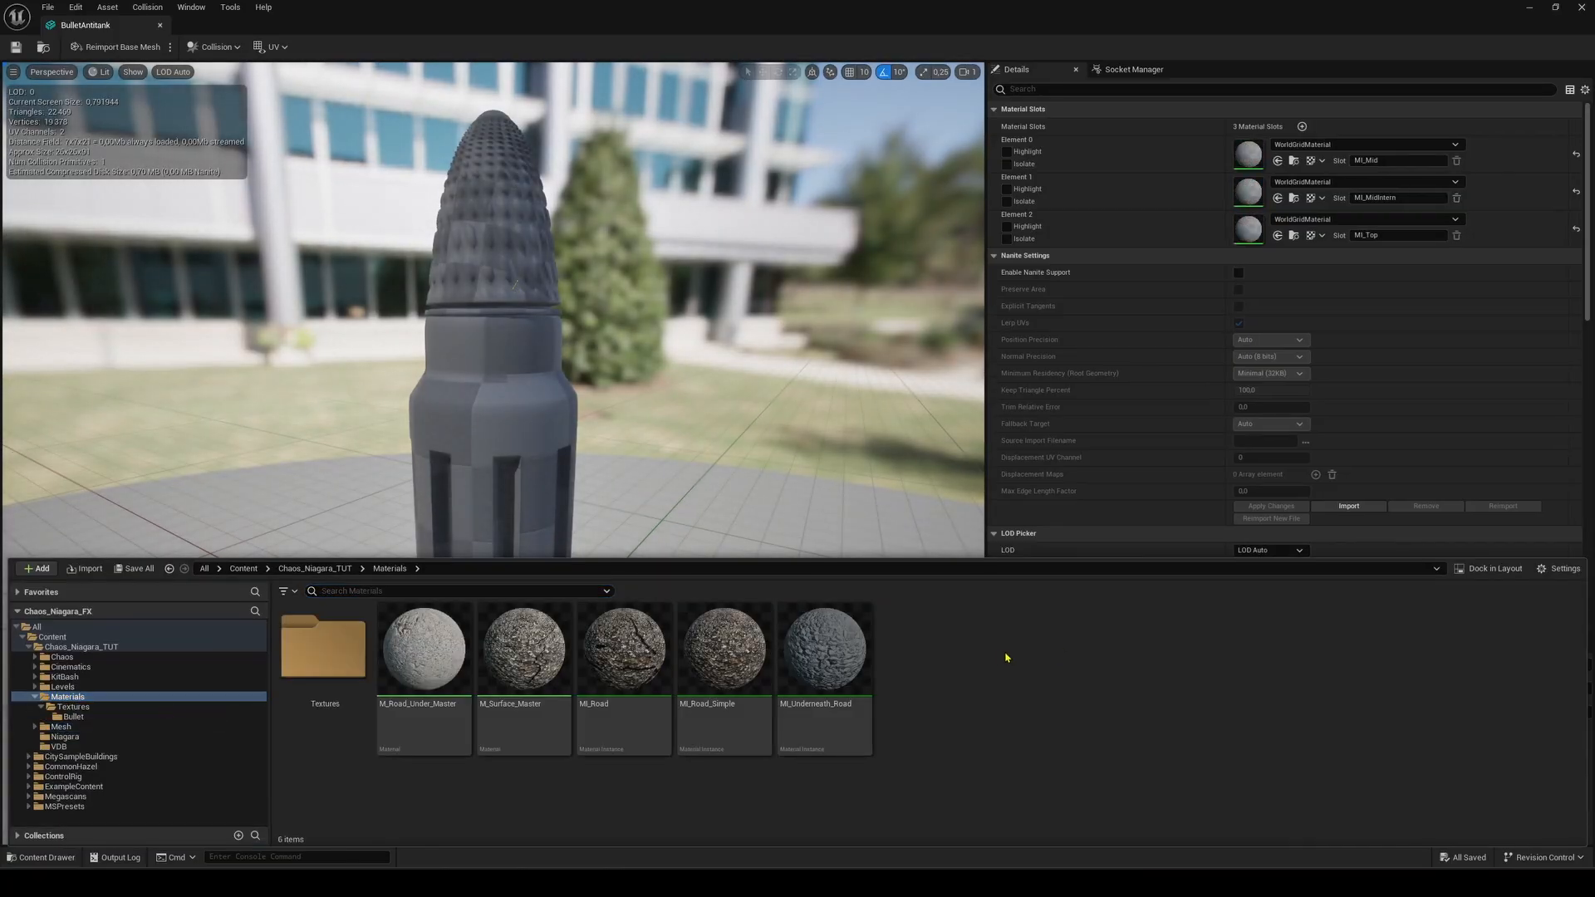
{"action": "left_click", "coordinate": [507, 664]}
{"action": "double_click", "coordinate": [506, 664]}
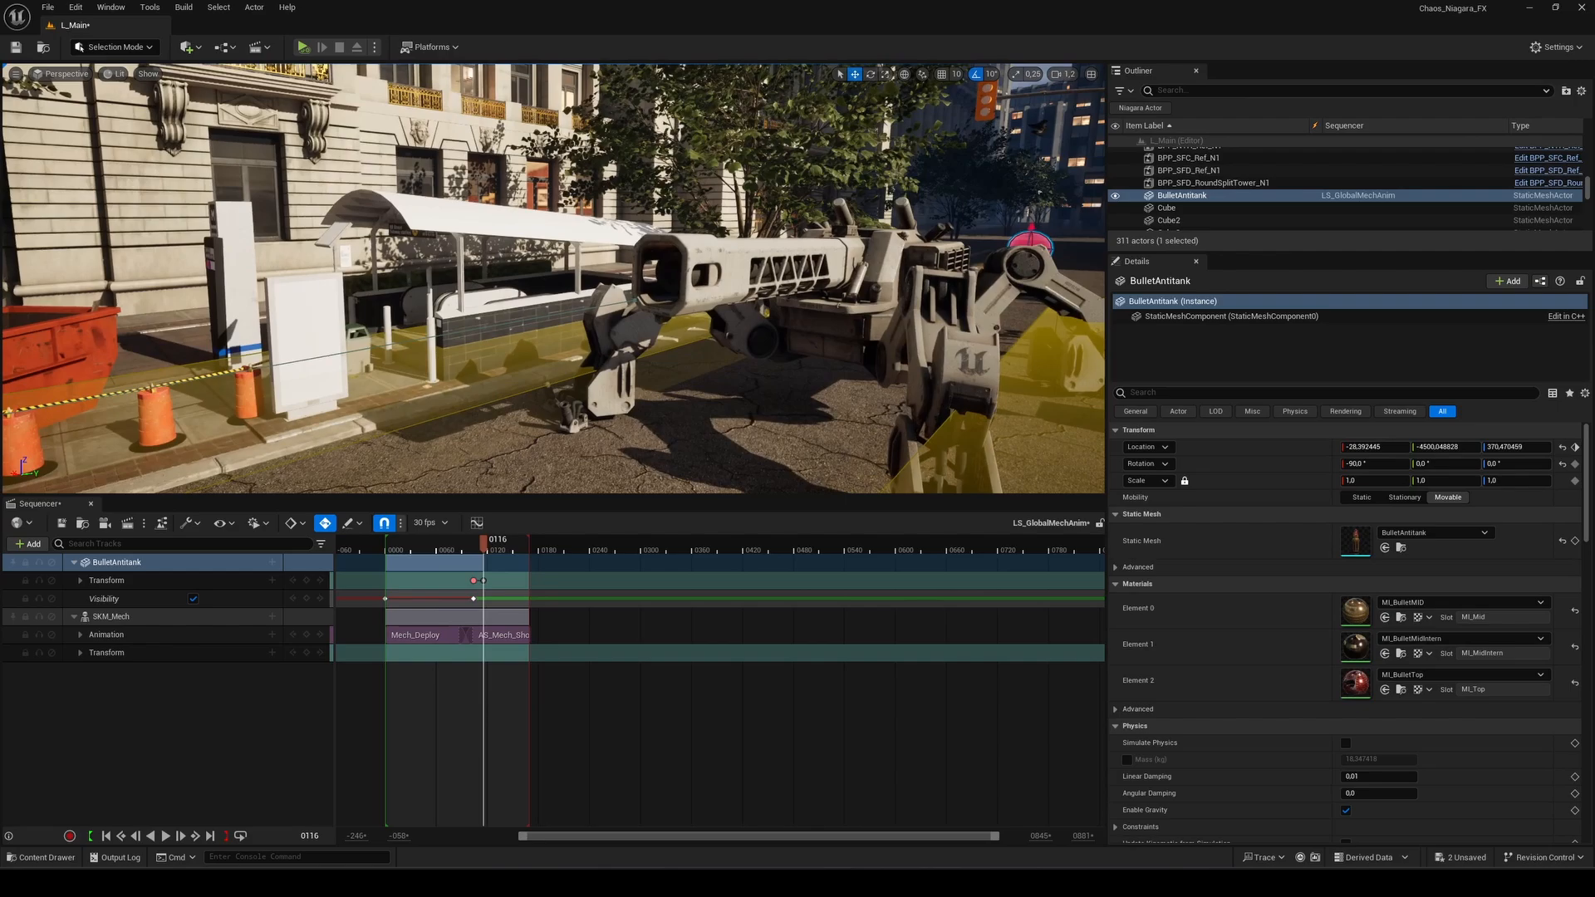
Scrub the sequence back and play it to review the mech deploying and firing the BulletAntitank.
{"action": "left_click_drag", "start_coordinate": [484, 544], "coordinate": [454, 553]}
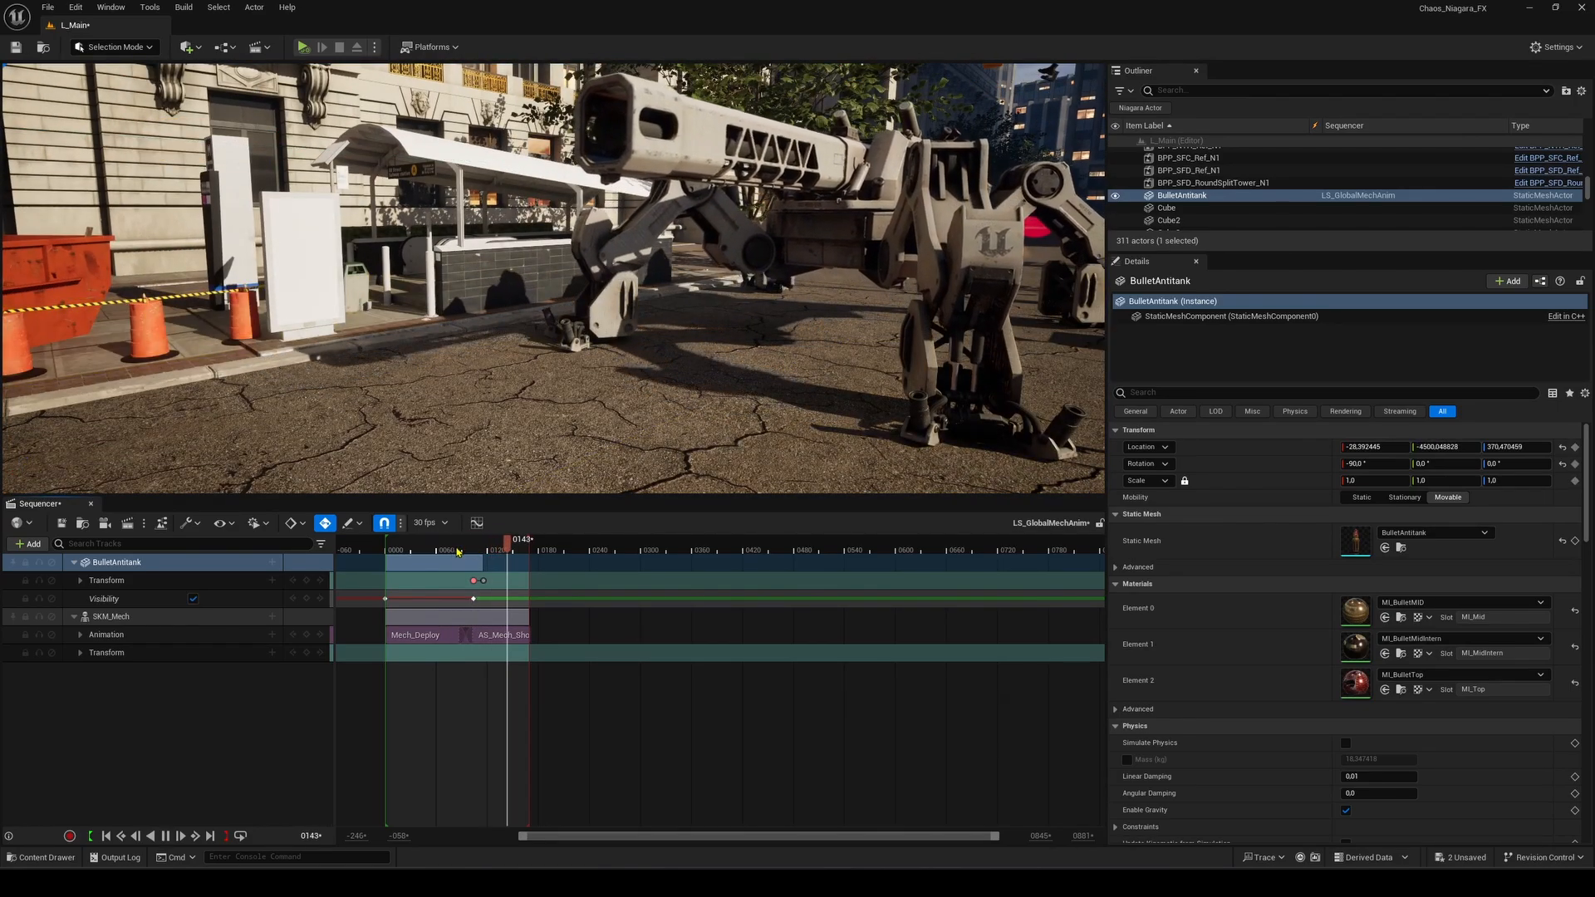
{"action": "key", "text": "space"}
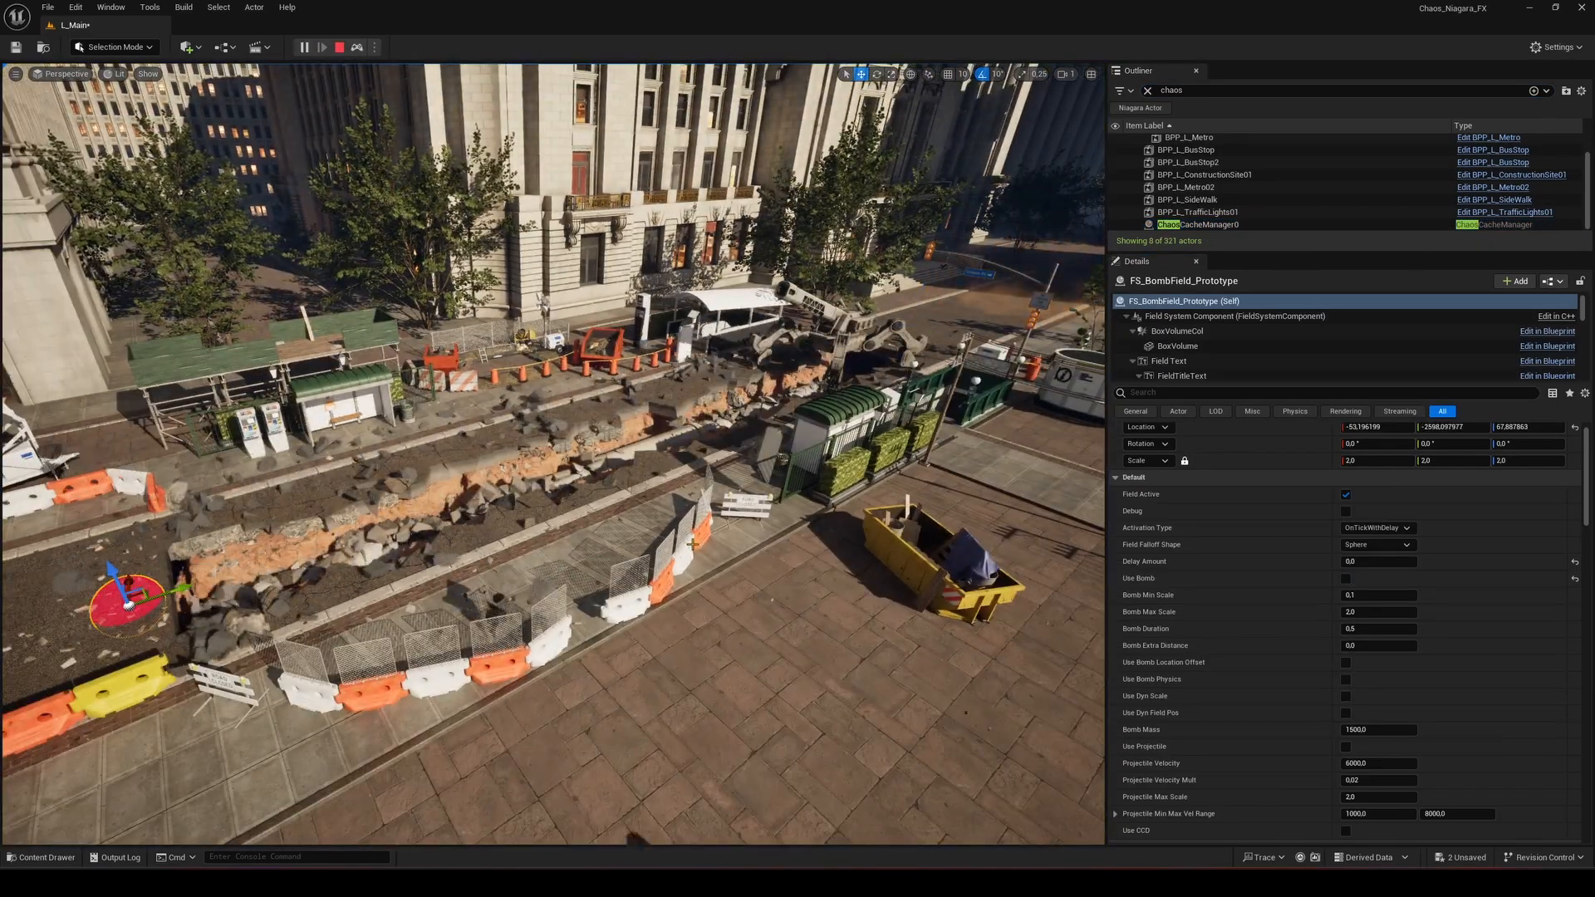
Stop the simulation and scrub ChaosCacheManager0's Start Time in Static Pose mode to preview the CCC_GroundBreaks fracture along the road.
{"action": "key", "text": "Escape"}
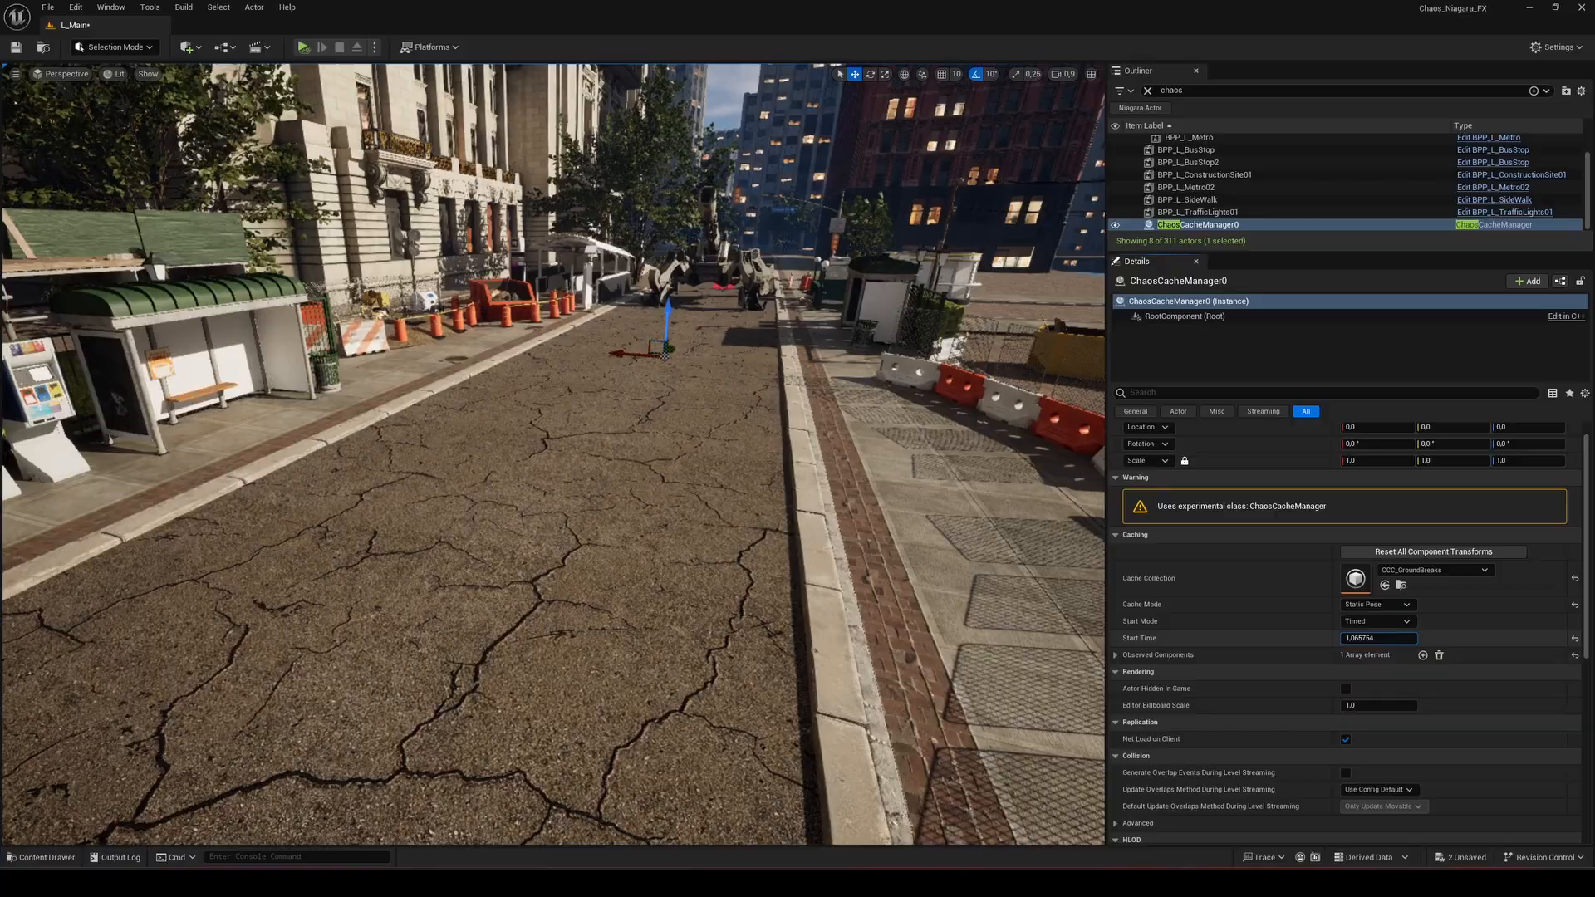
{"action": "mouse_move", "coordinate": [1379, 637]}
{"action": "left_mouse_down"}
{"action": "mouse_move", "coordinate": [1428, 638]}
{"action": "mouse_move", "coordinate": [1400, 638]}
{"action": "left_mouse_up"}
{"action": "right_click_drag", "start_coordinate": [631, 465], "coordinate": [532, 453]}
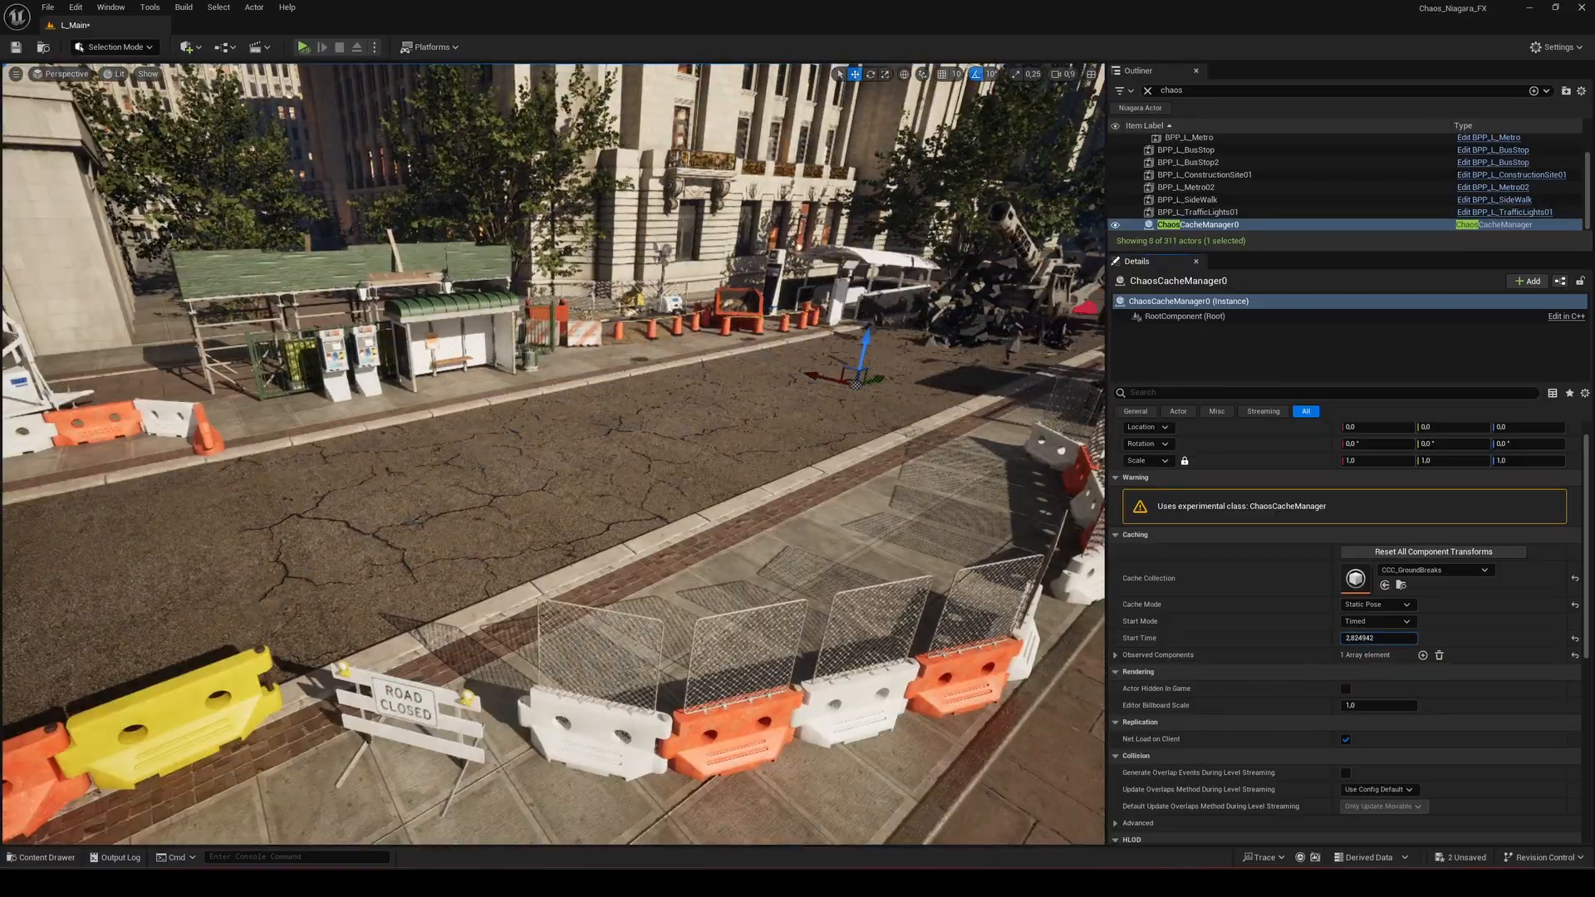
{"action": "left_click_drag", "start_coordinate": [1379, 638], "coordinate": [1420, 638]}
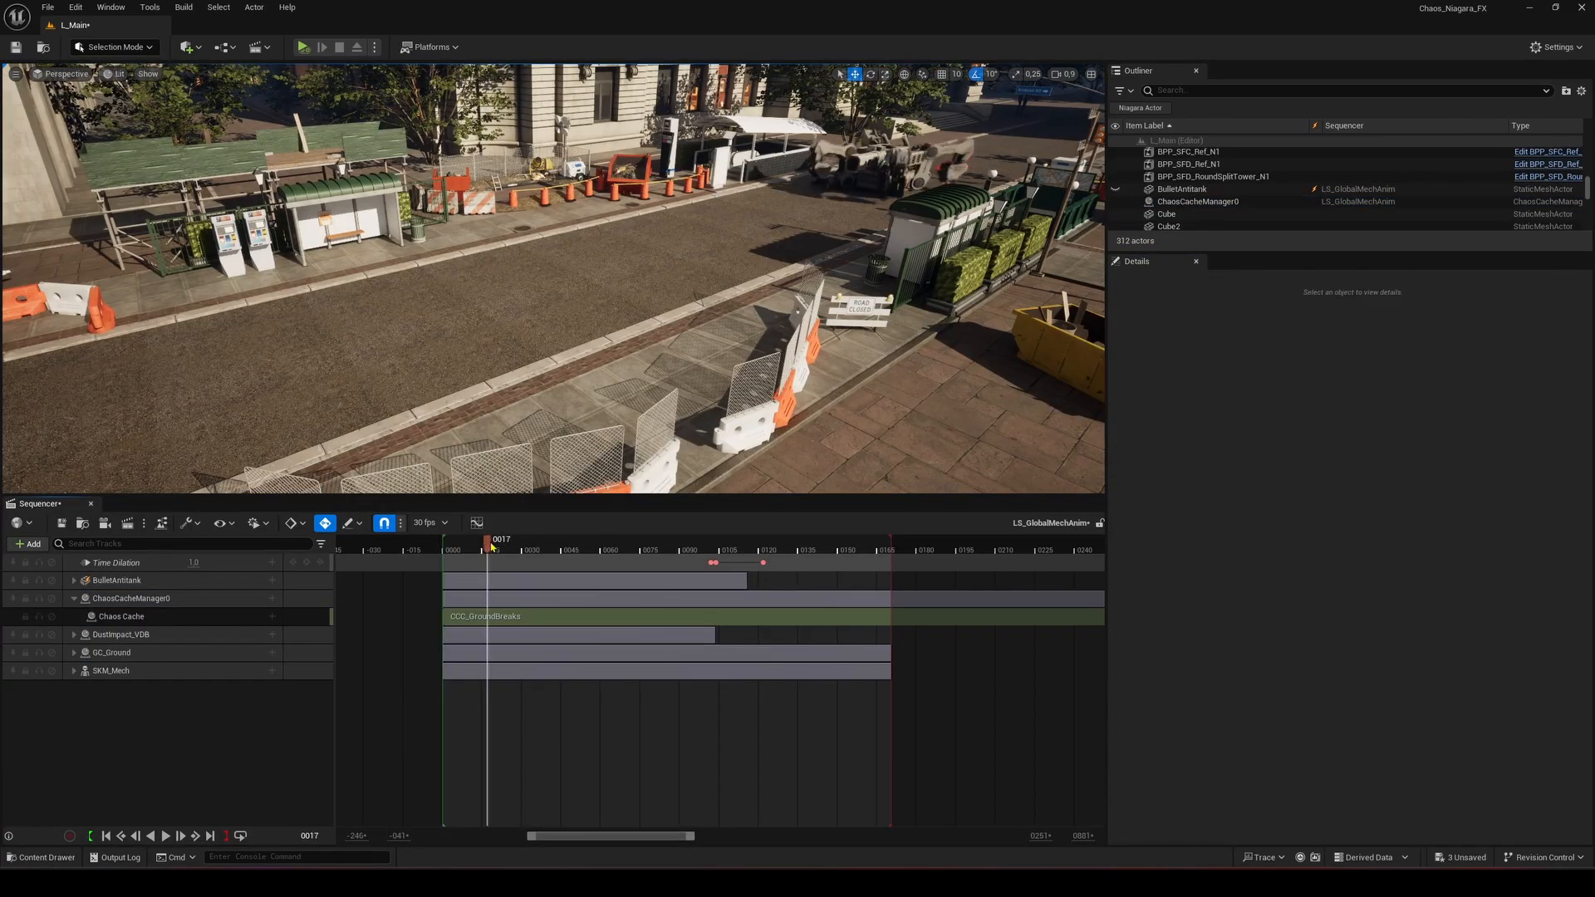
Shift the CCC_GroundBreaks cache section to start at frame 22 and scrub to frame 108 to check the fracture timing.
{"action": "left_click_drag", "start_coordinate": [608, 618], "coordinate": [745, 563]}
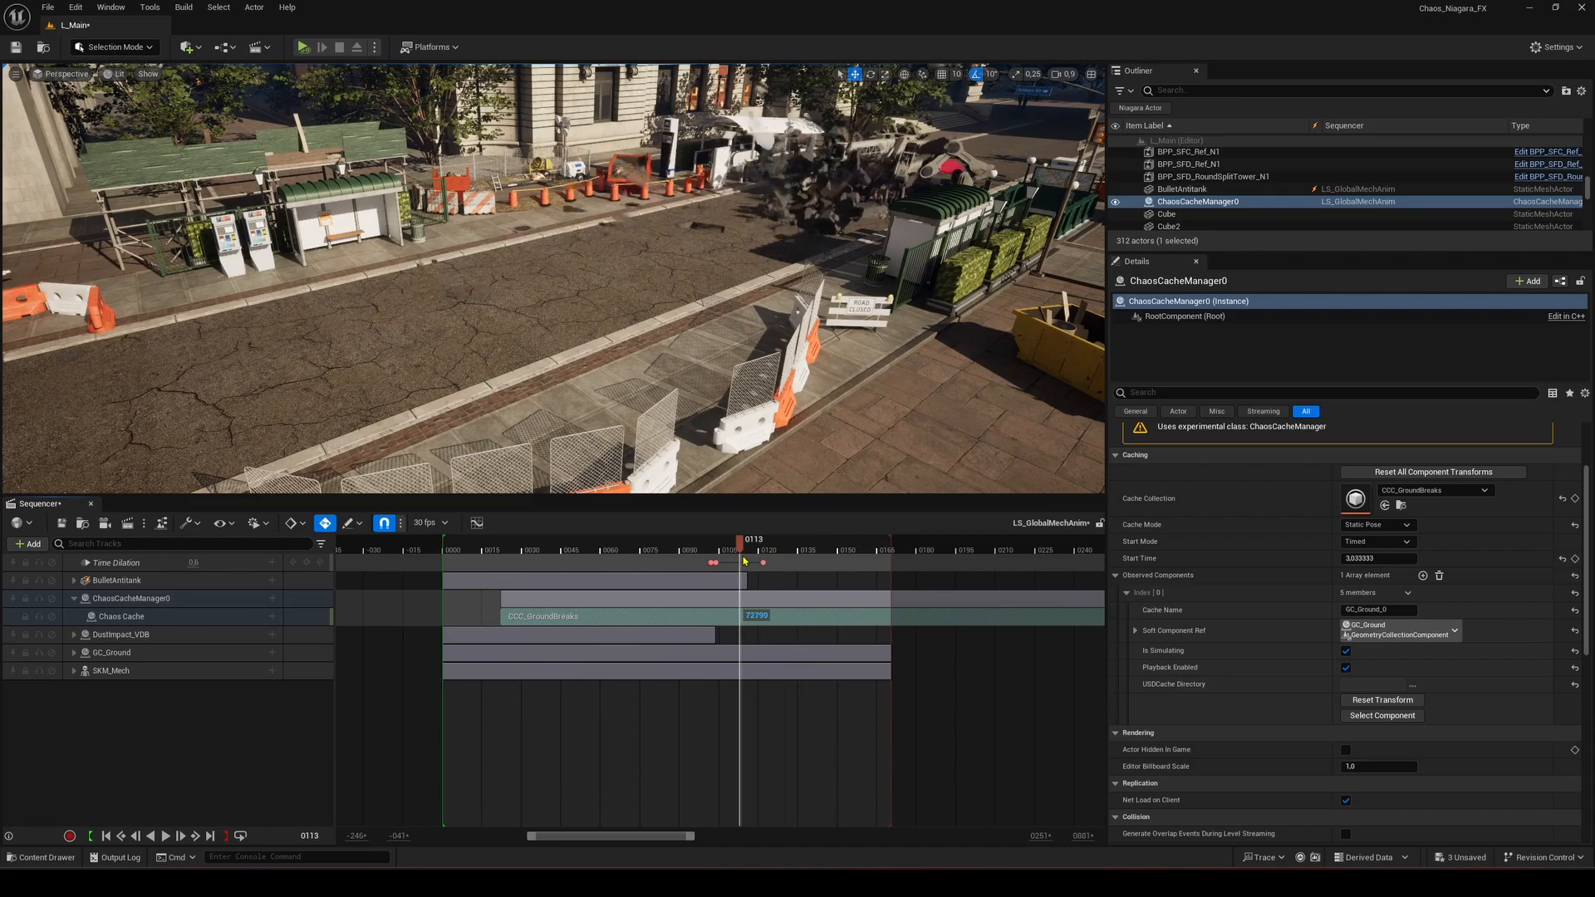
{"action": "left_click", "coordinate": [696, 548]}
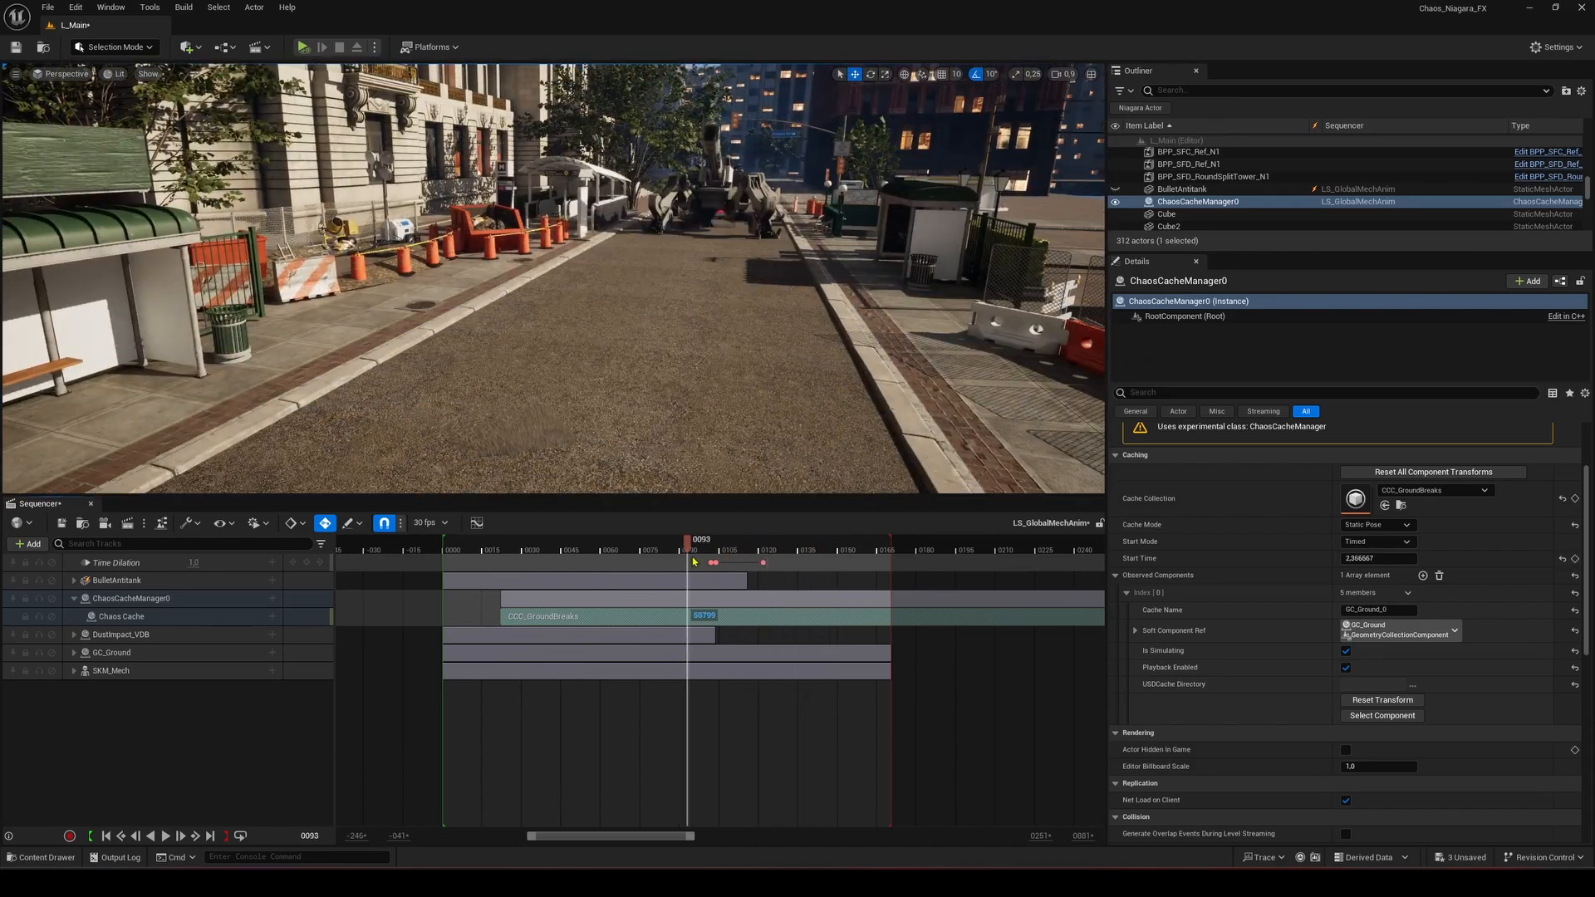
{"action": "mouse_move", "coordinate": [693, 562]}
{"action": "left_mouse_down"}
{"action": "mouse_move", "coordinate": [865, 560]}
{"action": "mouse_move", "coordinate": [686, 562]}
{"action": "left_mouse_up"}
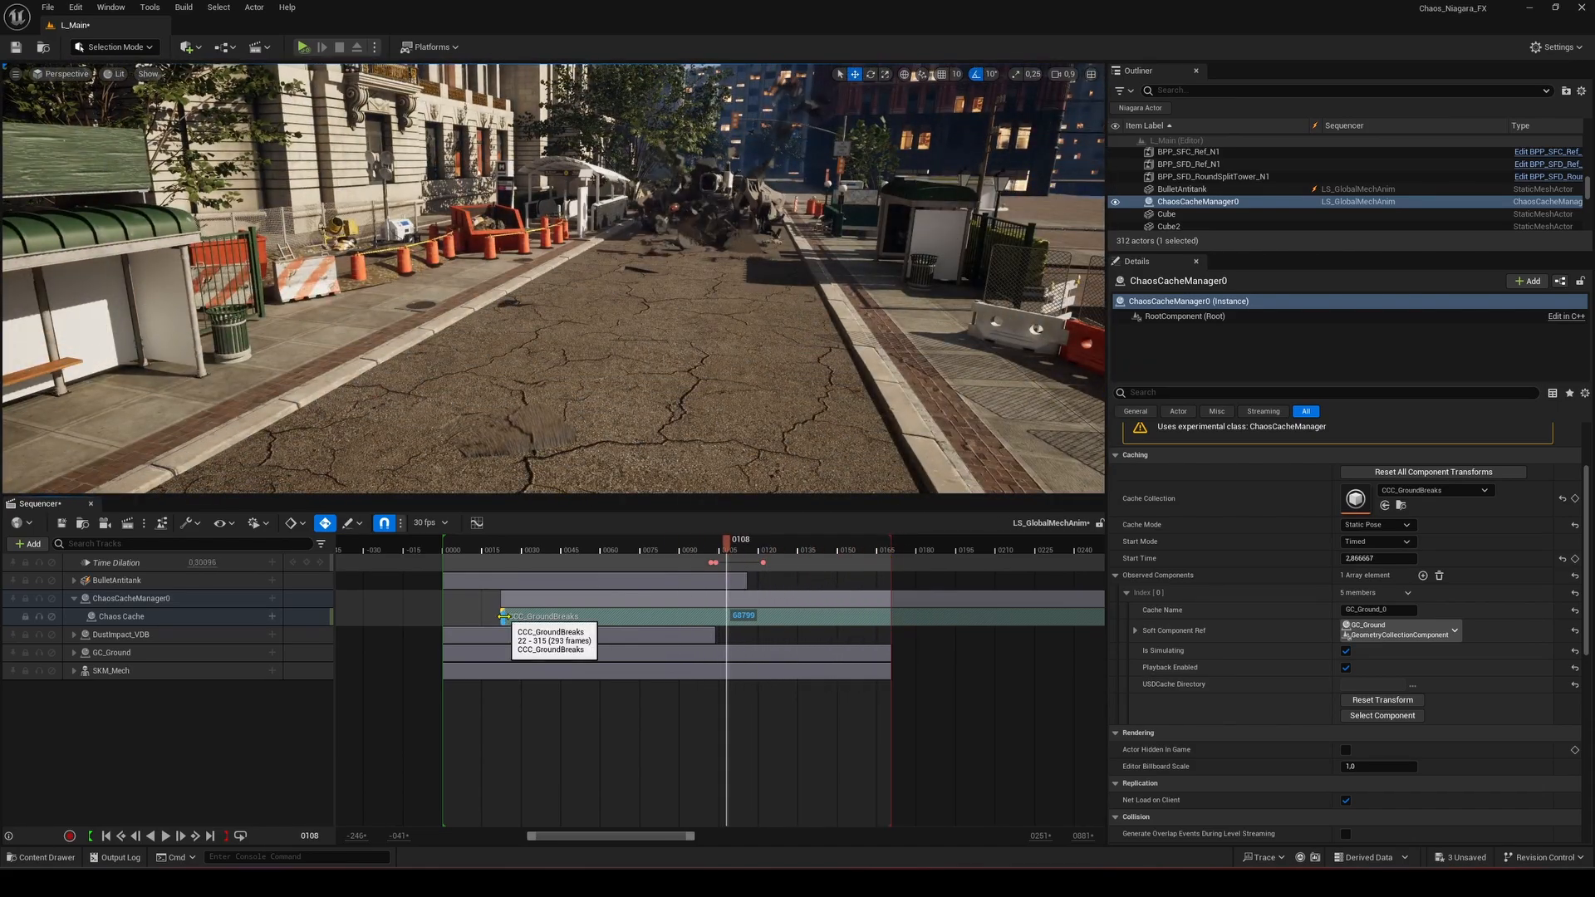
{"action": "mouse_move", "coordinate": [698, 552]}
{"action": "left_mouse_down"}
{"action": "mouse_move", "coordinate": [819, 553]}
{"action": "mouse_move", "coordinate": [726, 550]}
{"action": "left_mouse_up"}
Remove the Chaos Cache section, then add a replacement track to ChaosCacheManager0 and adjust its timing and value.
{"action": "key", "text": "Delete"}
{"action": "left_click", "coordinate": [271, 616]}
{"action": "left_click", "coordinate": [847, 618]}
{"action": "key", "text": "Delete"}
{"action": "key", "text": "Delete"}
{"action": "left_click", "coordinate": [273, 599]}
{"action": "left_click", "coordinate": [301, 807]}
{"action": "left_click_drag", "start_coordinate": [726, 614], "coordinate": [708, 614]}
{"action": "left_click_drag", "start_coordinate": [204, 617], "coordinate": [171, 617]}
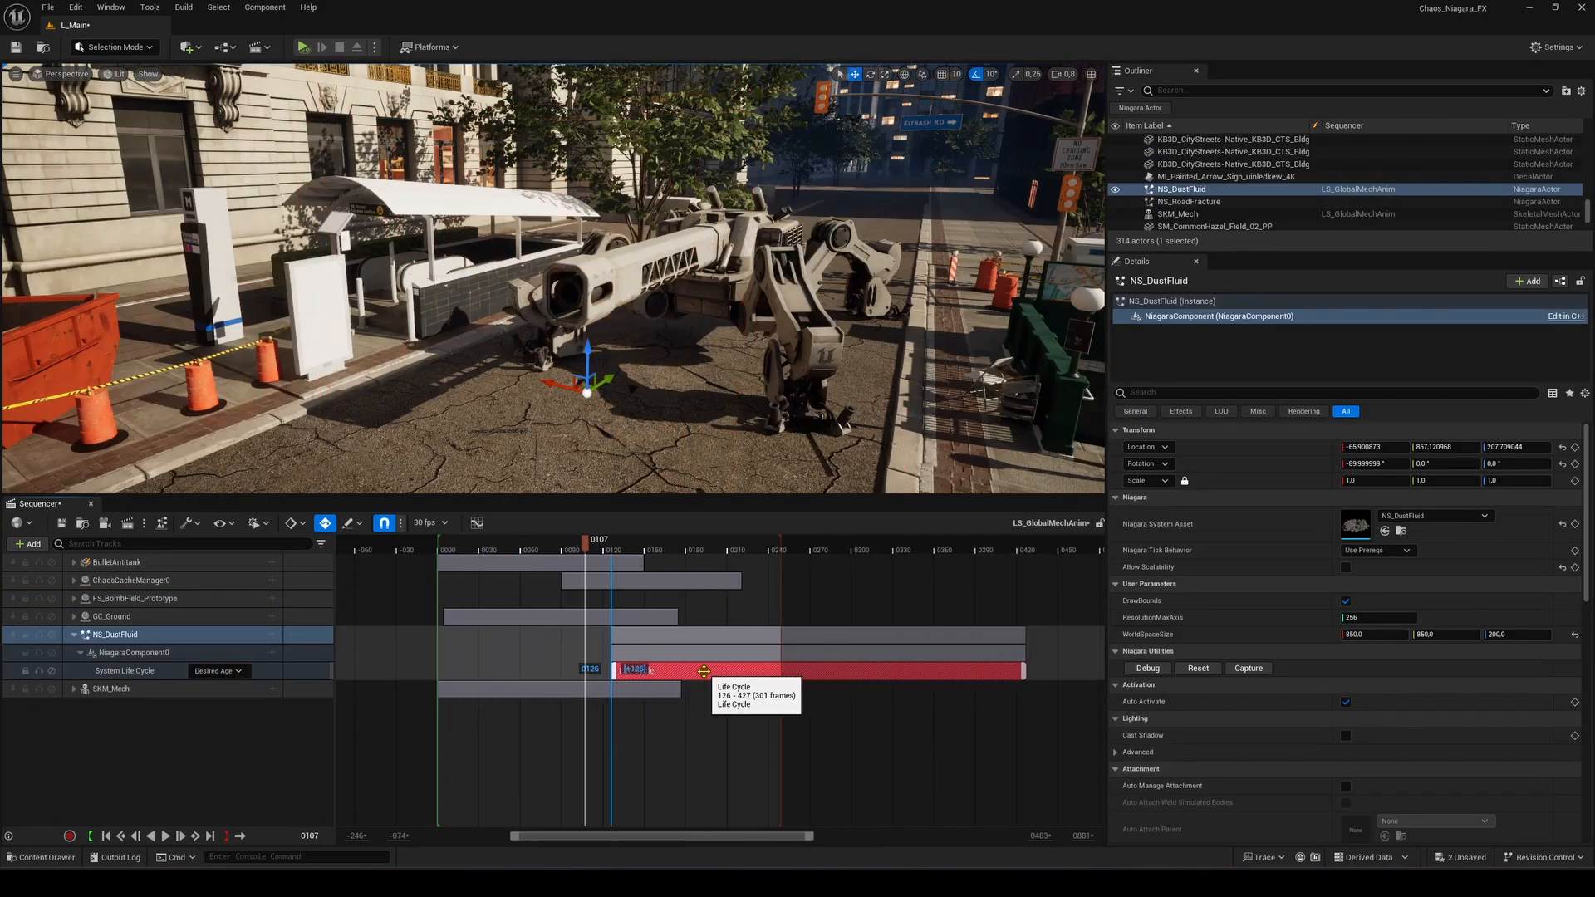
Shift the NS_DustFluid Life Cycle section to begin about 20 frames earlier and move the effect along the road toward the mech's gun muzzle.
{"action": "left_click_drag", "start_coordinate": [690, 670], "coordinate": [663, 670]}
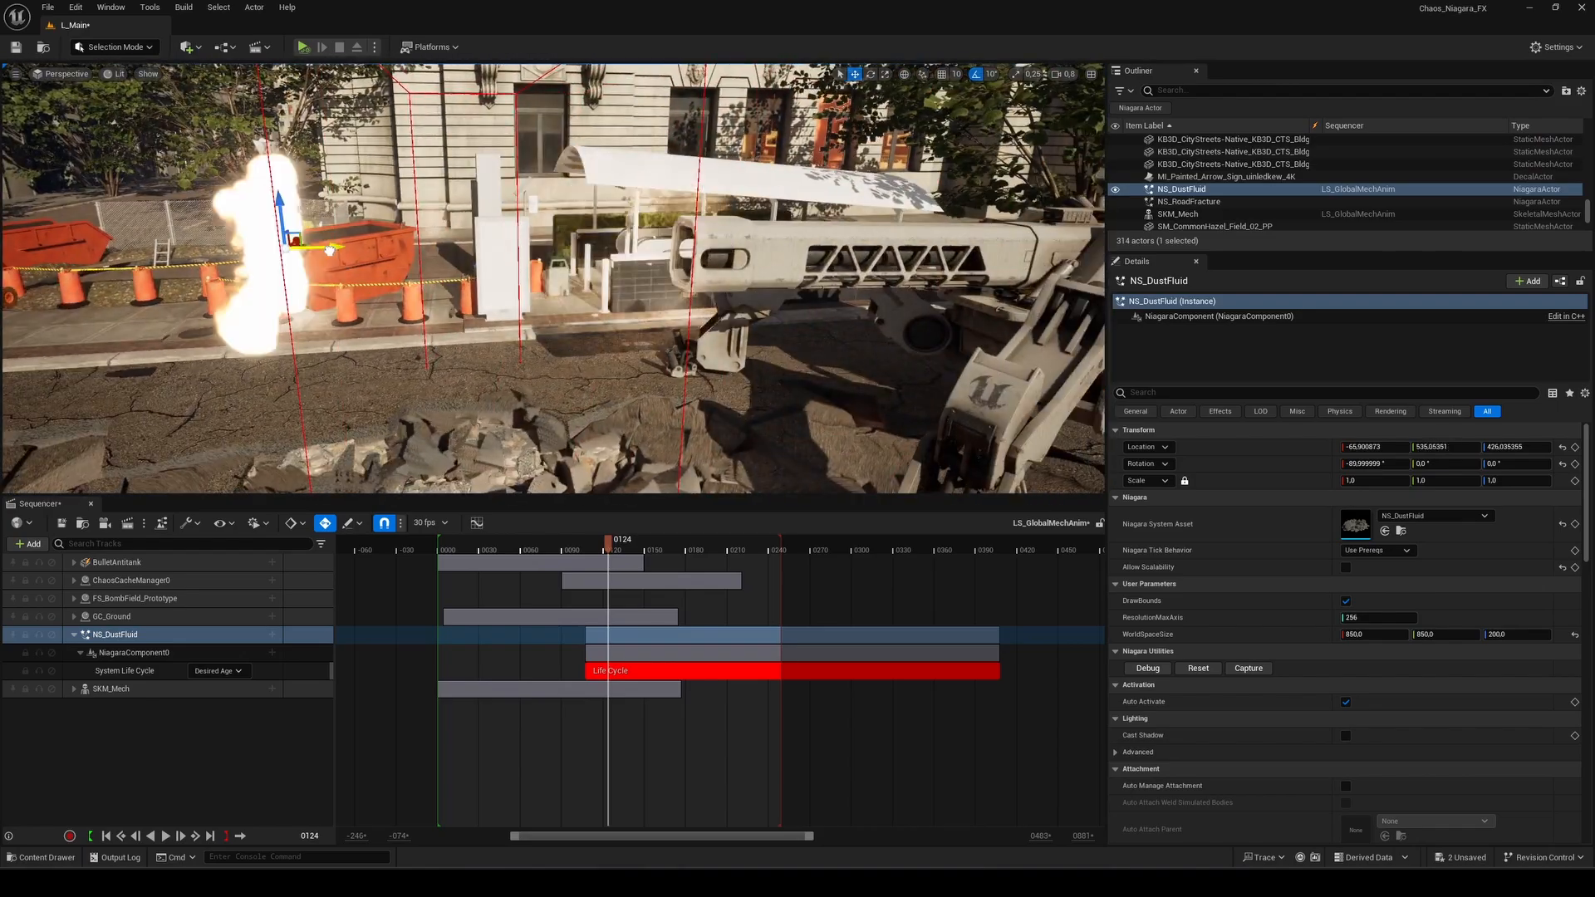
{"action": "left_click_drag", "start_coordinate": [330, 249], "coordinate": [677, 251]}
{"action": "left_click_drag", "start_coordinate": [570, 548], "coordinate": [639, 551]}
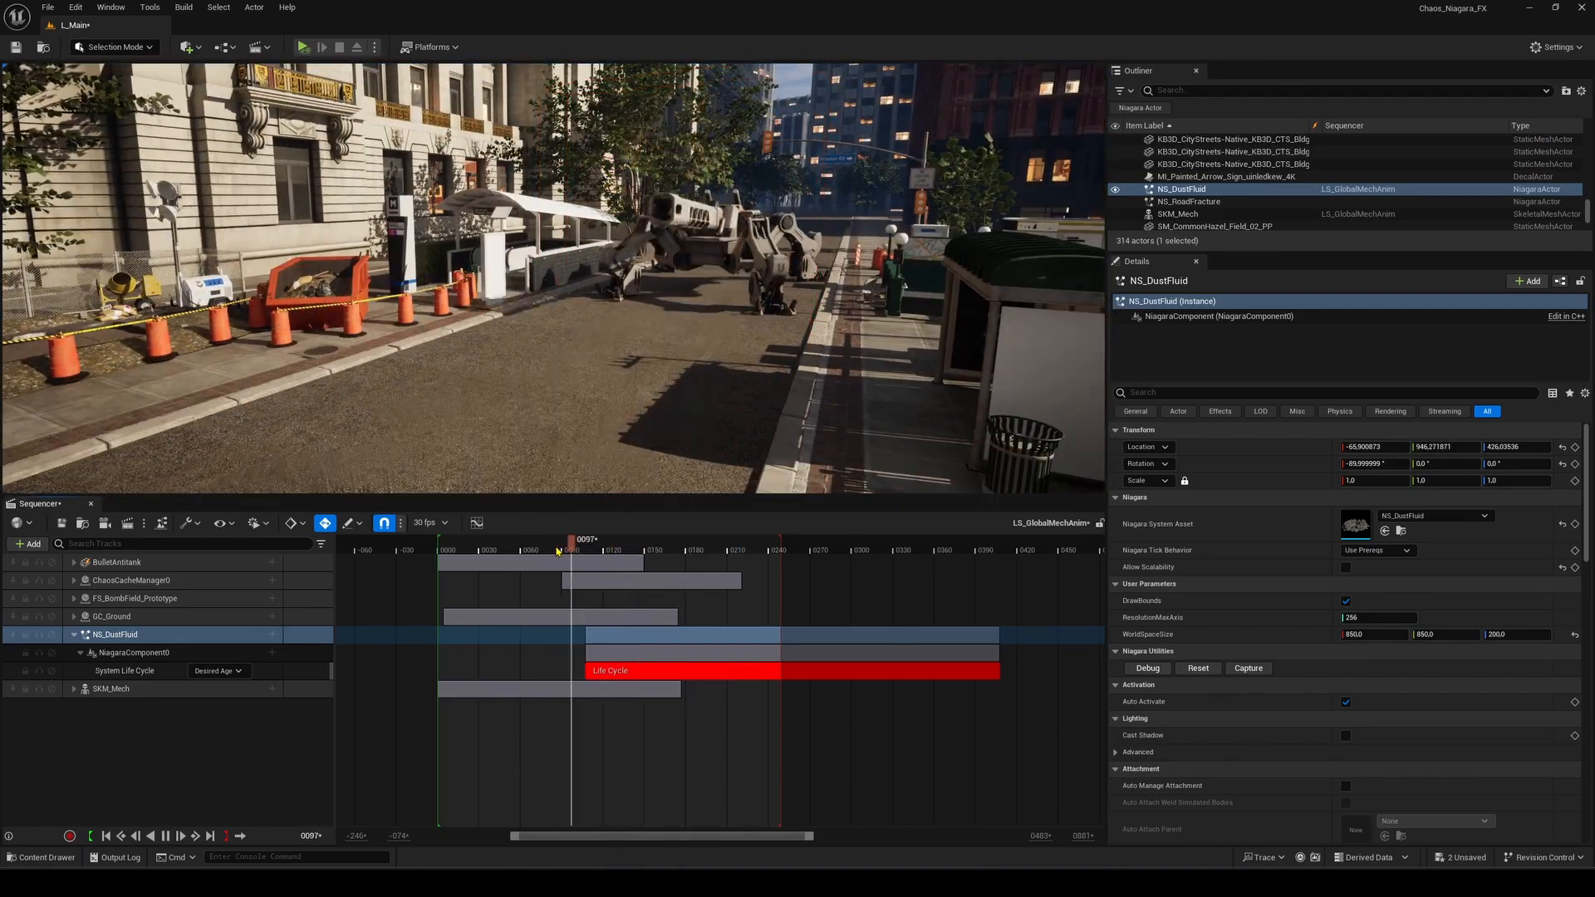
{"action": "left_click_drag", "start_coordinate": [679, 670], "coordinate": [654, 669]}
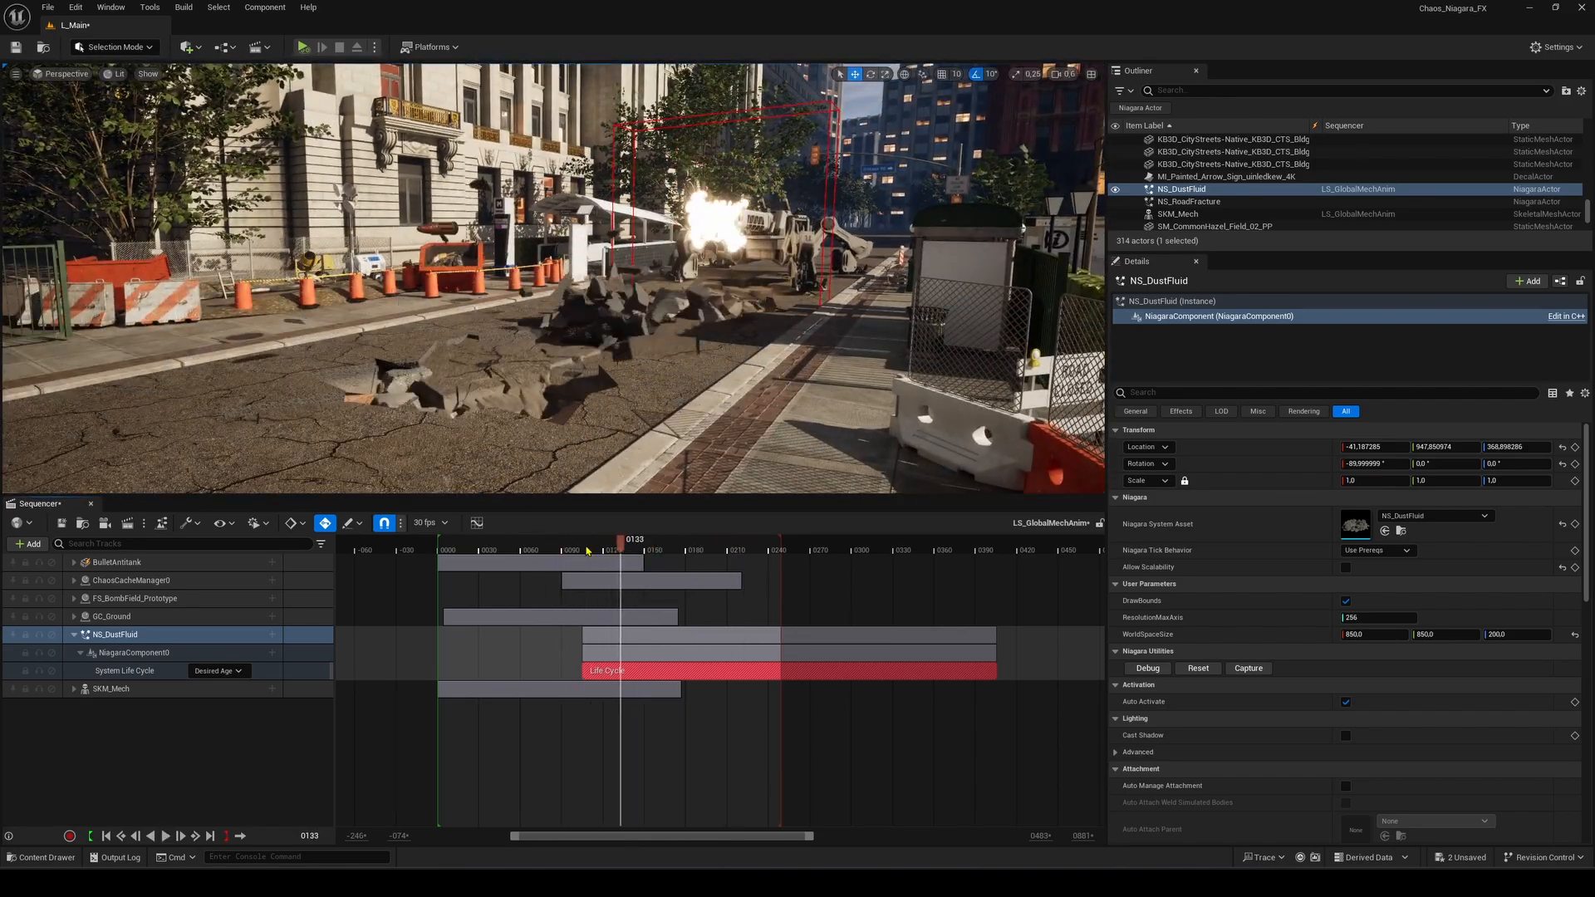
Add a Sim Cache track to NS_DustFluid's Niagara component and record the simulation cache.
{"action": "left_click", "coordinate": [271, 653]}
{"action": "left_click", "coordinate": [349, 178]}
{"action": "left_click", "coordinate": [195, 671]}
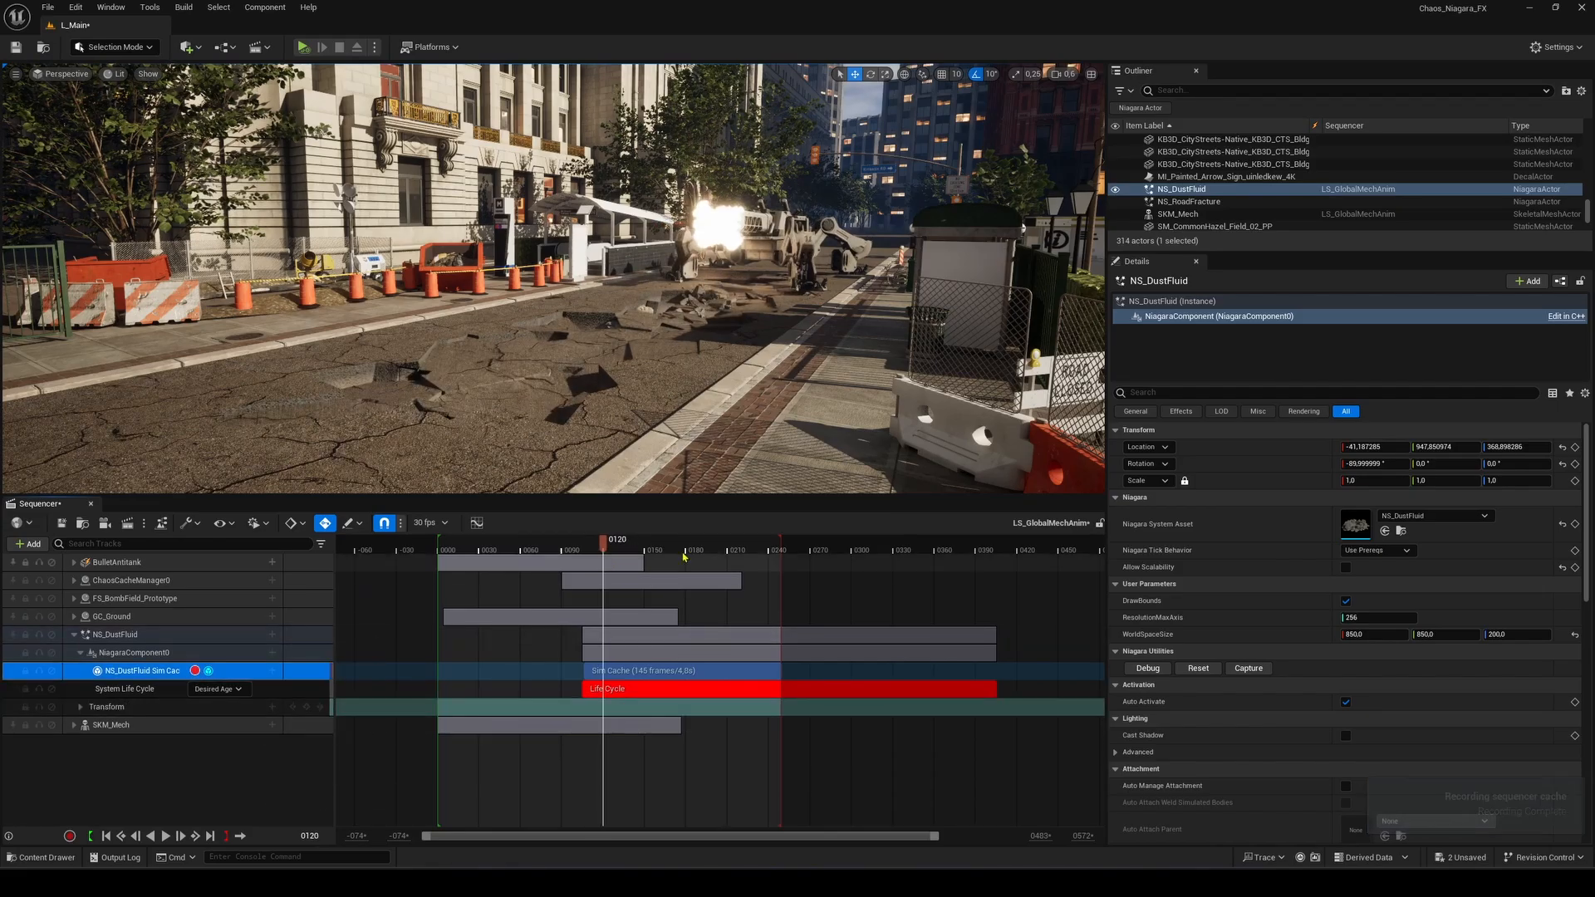
Animate NS_DustFluid's transform by repositioning the effect onto the mech's recoiling gun muzzle at frame 126.
{"action": "left_click_drag", "start_coordinate": [606, 547], "coordinate": [615, 547]}
{"action": "left_click", "coordinate": [116, 634]}
{"action": "left_click_drag", "start_coordinate": [628, 259], "coordinate": [642, 259]}
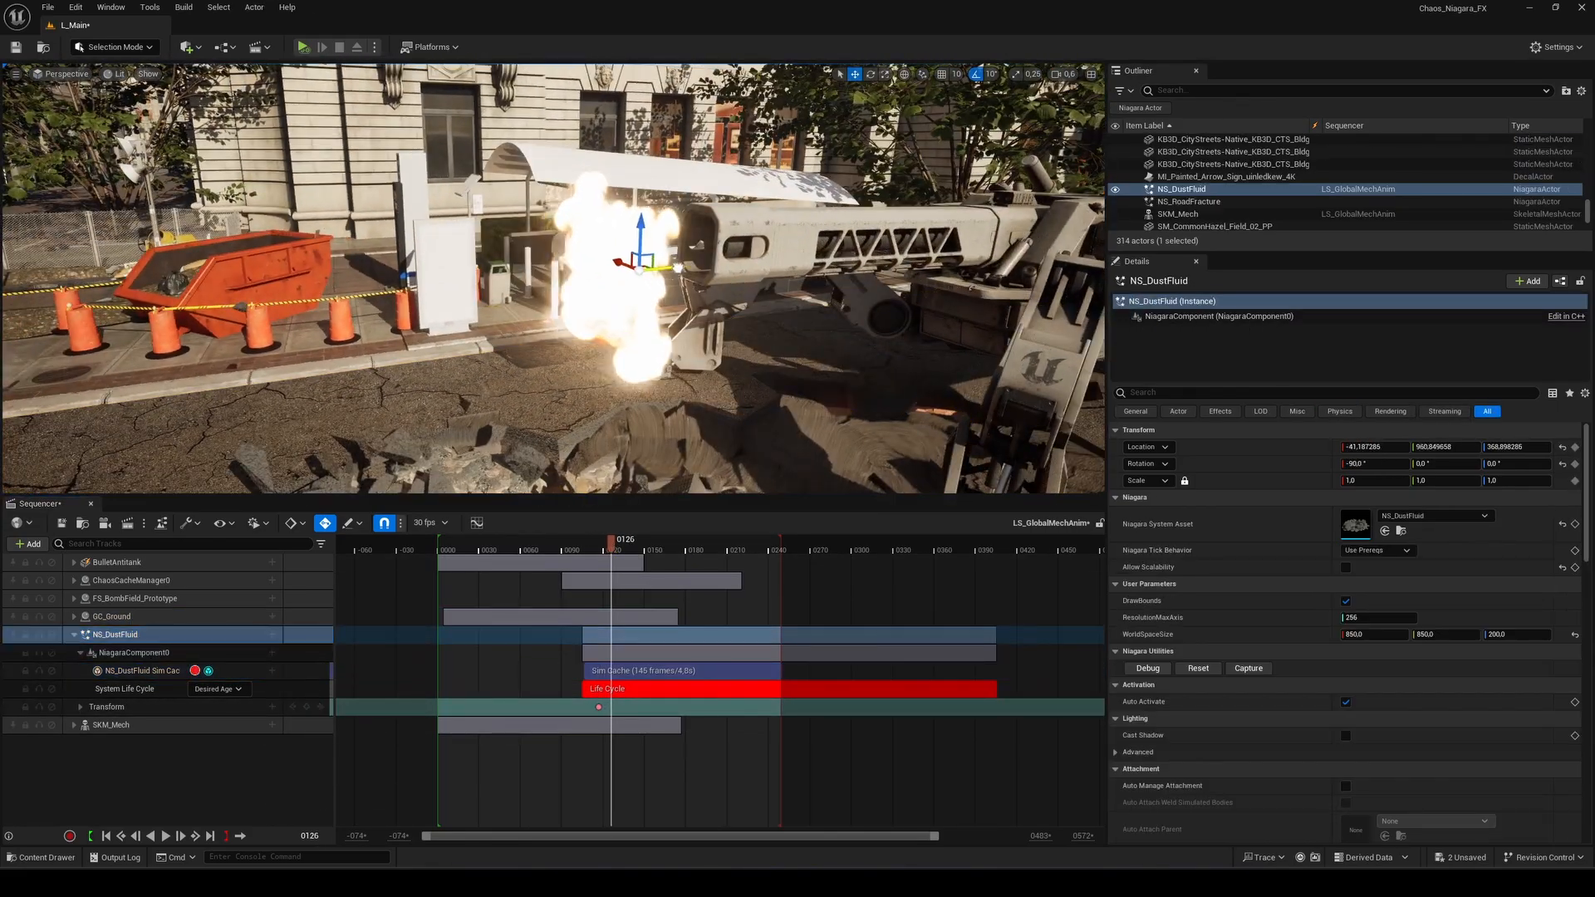
{"action": "mouse_move", "coordinate": [613, 547]}
{"action": "left_mouse_down"}
{"action": "mouse_move", "coordinate": [580, 547]}
{"action": "mouse_move", "coordinate": [615, 549]}
{"action": "left_mouse_up"}
Set the NS_DustFluid transform key to Linear interpolation, move it slightly earlier and scrub the muzzle flash timing.
{"action": "right_click", "coordinate": [603, 706]}
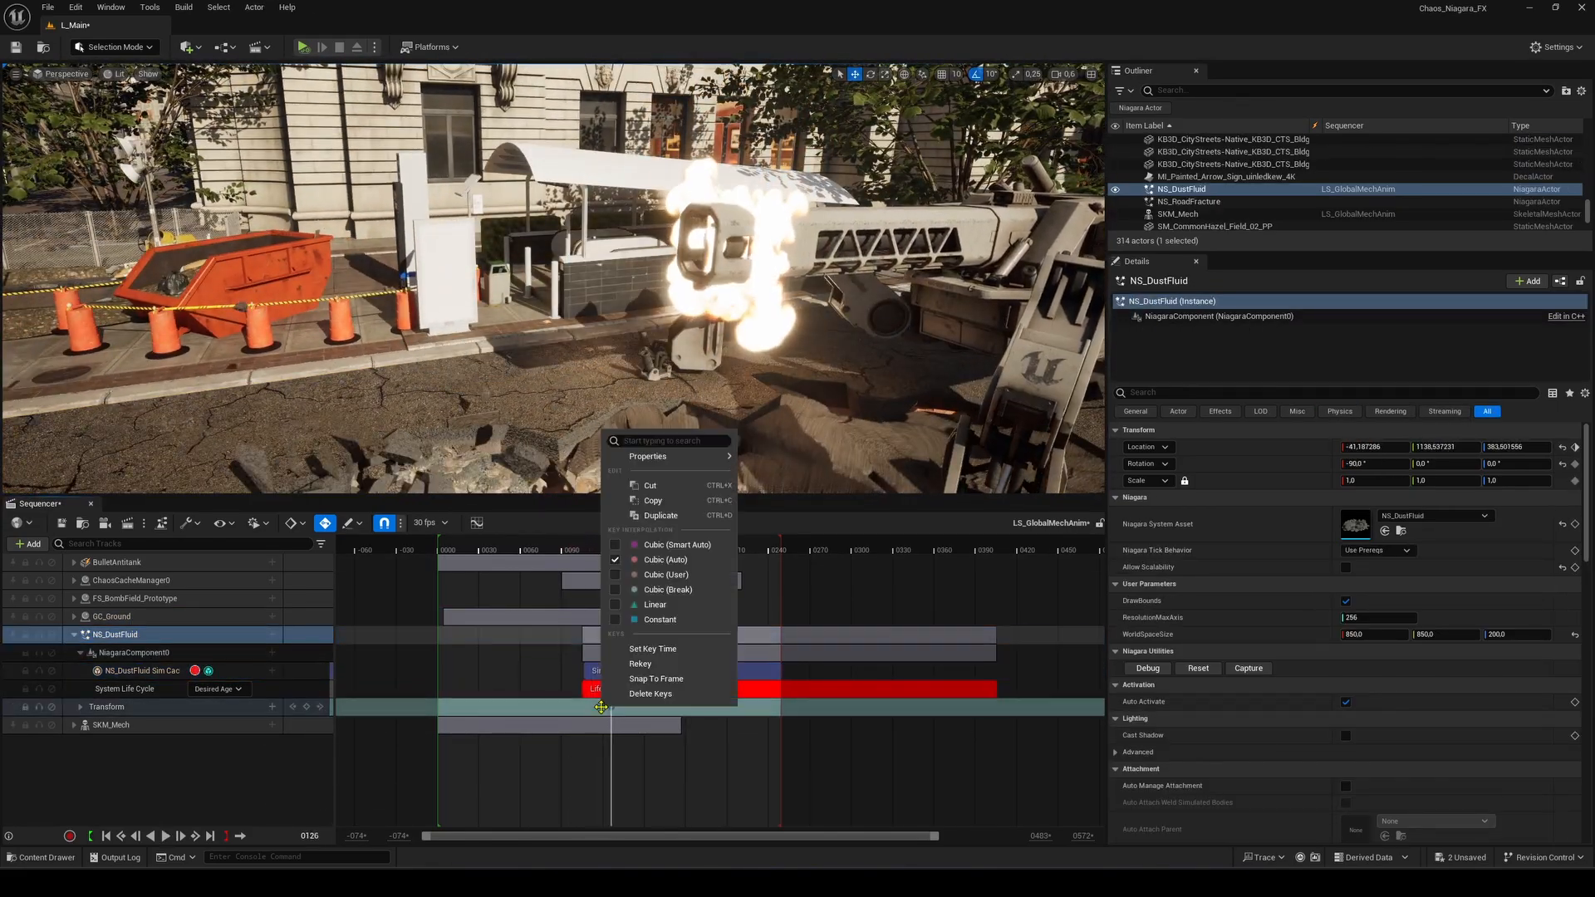
{"action": "left_click", "coordinate": [647, 606]}
{"action": "scroll", "coordinate": [673, 751], "scroll_direction": "up", "scroll_amount": 8, "text": "ctrl"}
{"action": "left_click_drag", "start_coordinate": [547, 707], "coordinate": [524, 707]}
{"action": "mouse_move", "coordinate": [586, 548]}
{"action": "left_mouse_down"}
{"action": "mouse_move", "coordinate": [537, 549]}
{"action": "mouse_move", "coordinate": [581, 558]}
{"action": "left_mouse_up"}
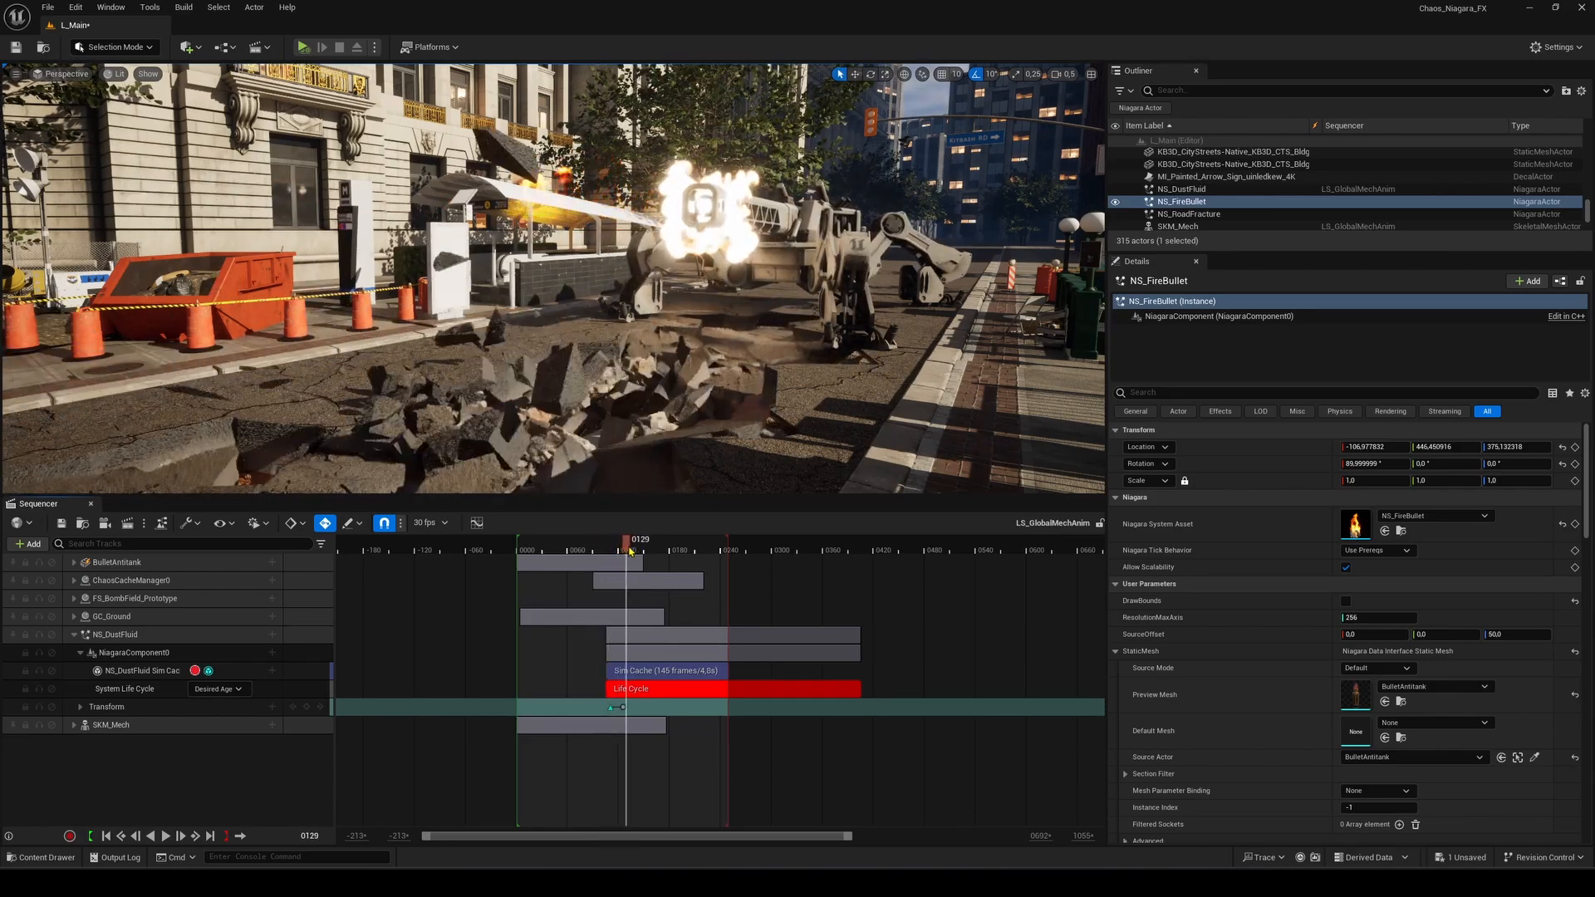
{"action": "left_click_drag", "start_coordinate": [625, 552], "coordinate": [616, 553]}
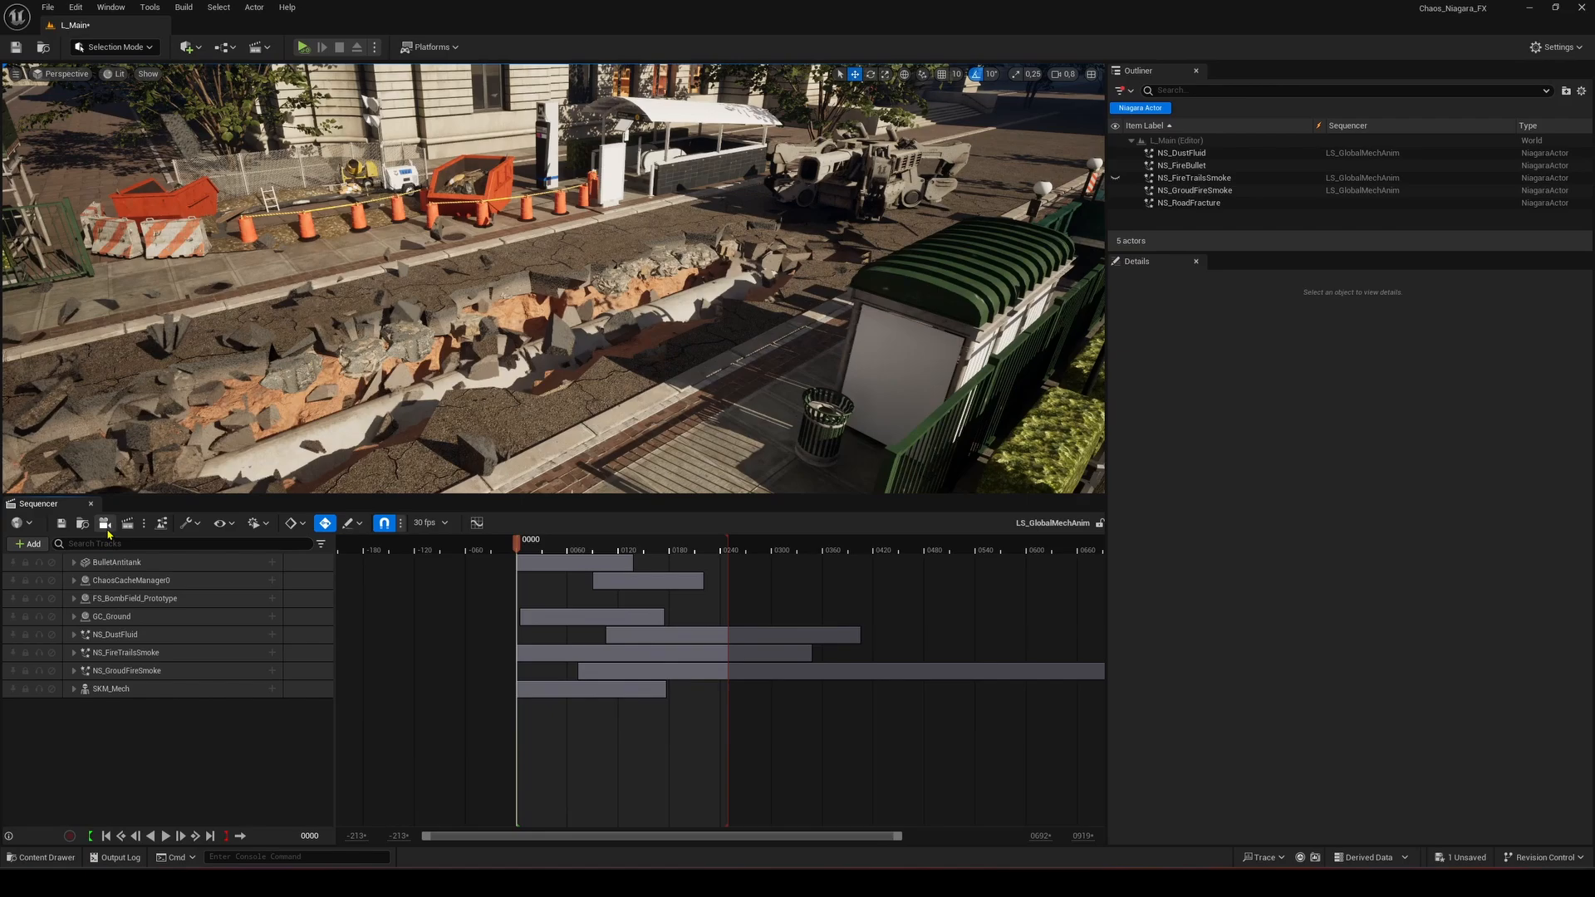
Add a Cine Camera Actor to LS_GlobalMechAnim, place it directly below Camera Cuts, and set its Filmback to 16:9 DSLR.
{"action": "left_click", "coordinate": [106, 524]}
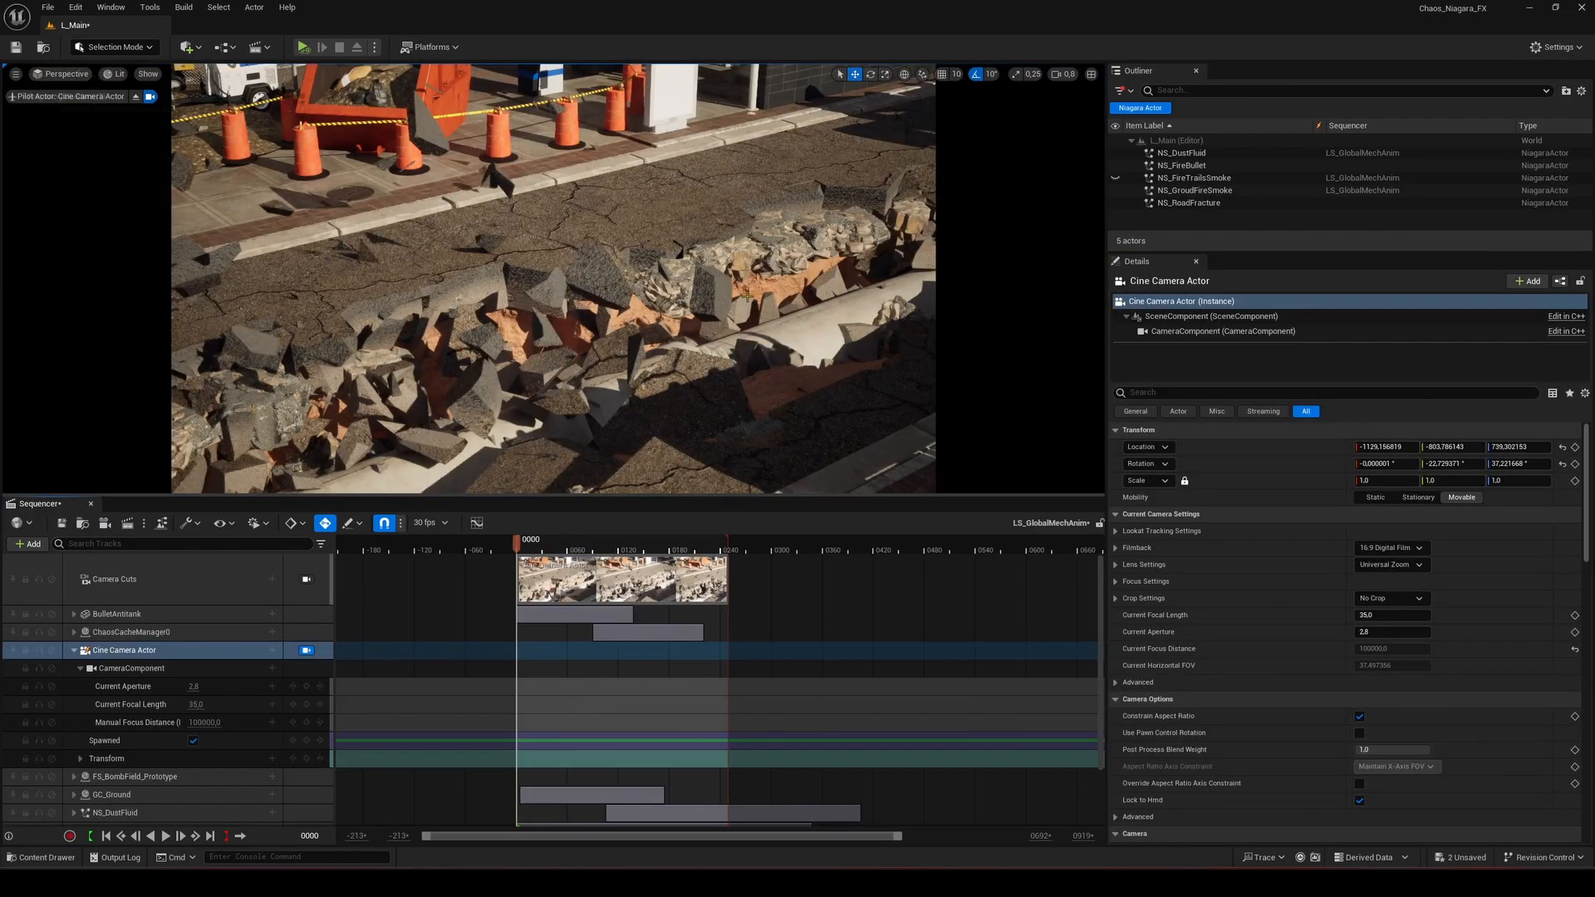
{"action": "left_click_drag", "start_coordinate": [137, 605], "coordinate": [137, 607]}
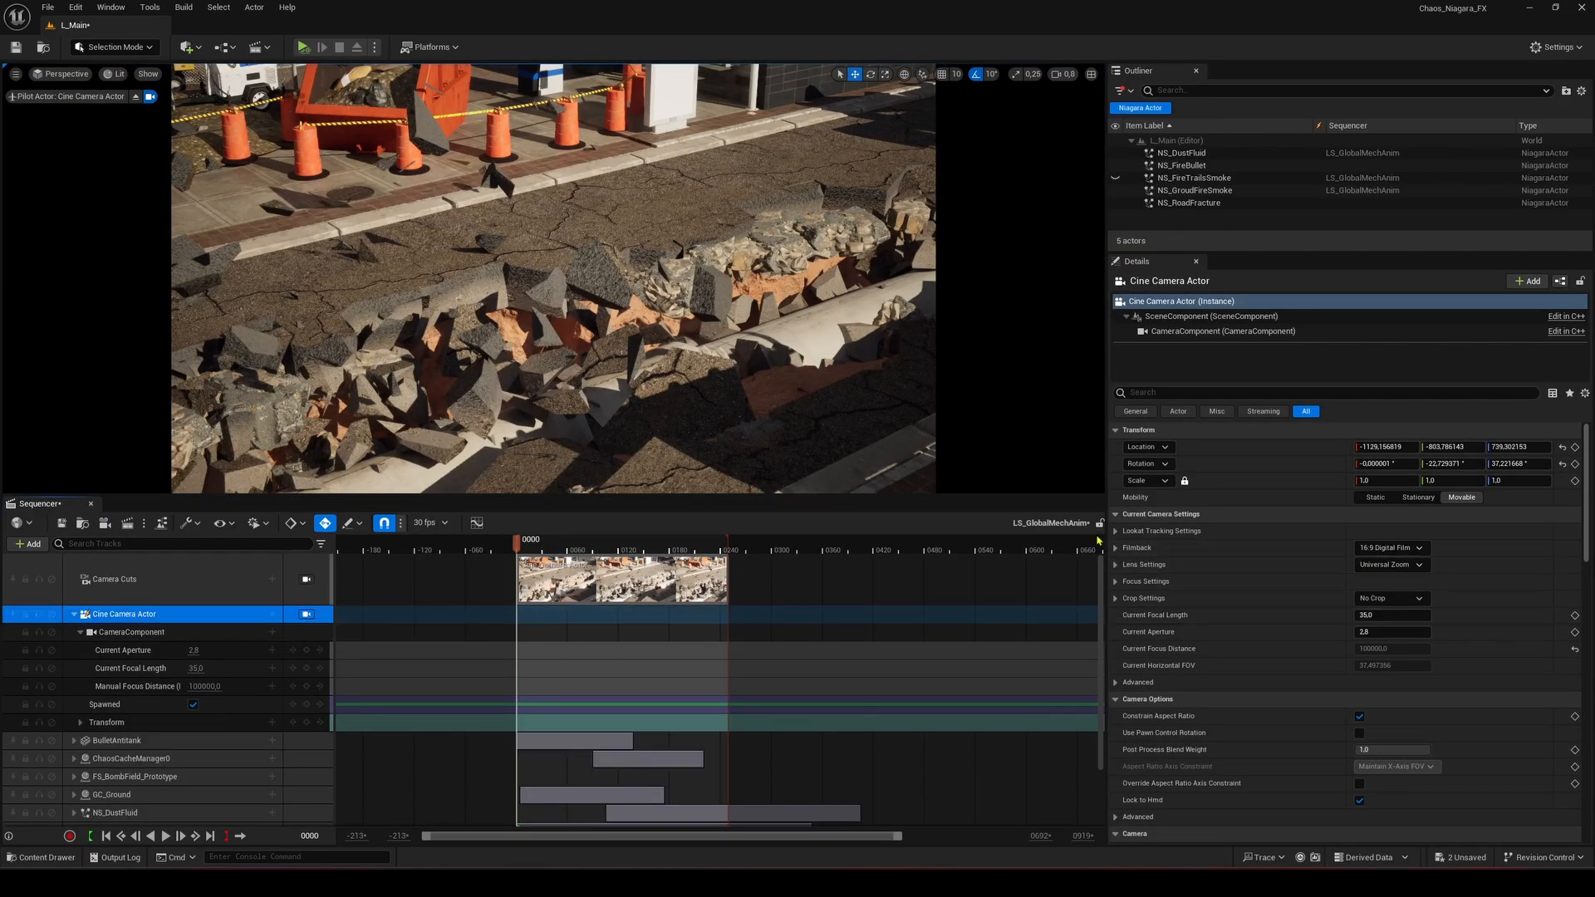
{"action": "left_click", "coordinate": [1392, 549]}
{"action": "left_click", "coordinate": [1393, 595]}
Fly the cine camera to frame the mech down the street and play the sequence through it.
{"action": "key", "text": "a"}
{"action": "key", "text": "q"}
{"action": "scroll", "coordinate": [798, 257], "scroll_direction": "down", "scroll_amount": 1}
{"action": "right_click_drag", "start_coordinate": [747, 282], "coordinate": [818, 249]}
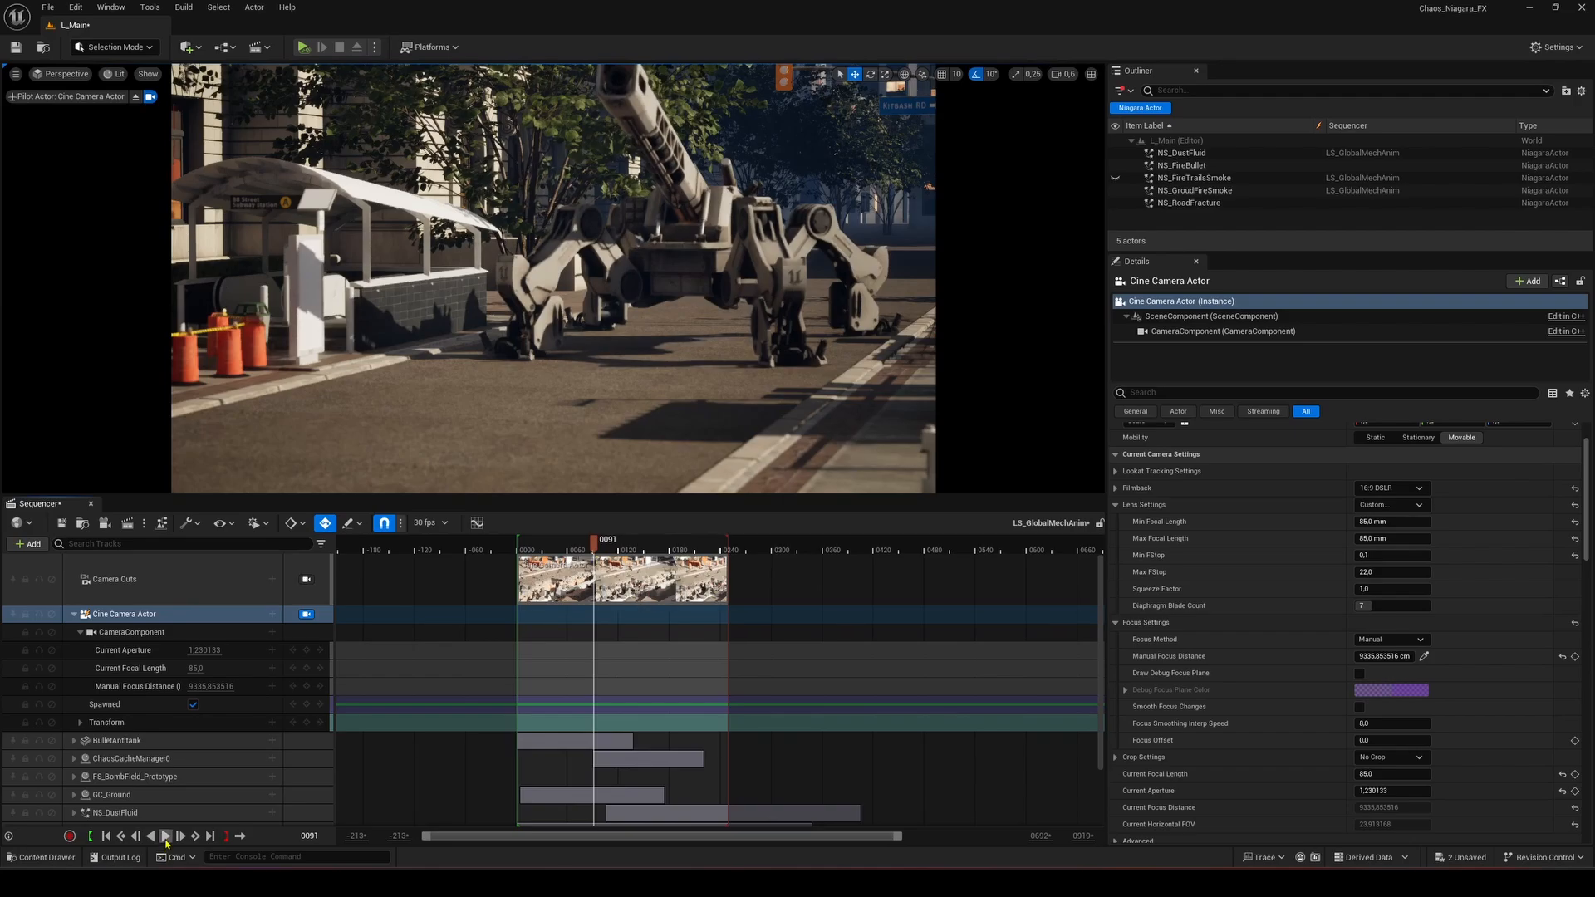
{"action": "left_click", "coordinate": [166, 838]}
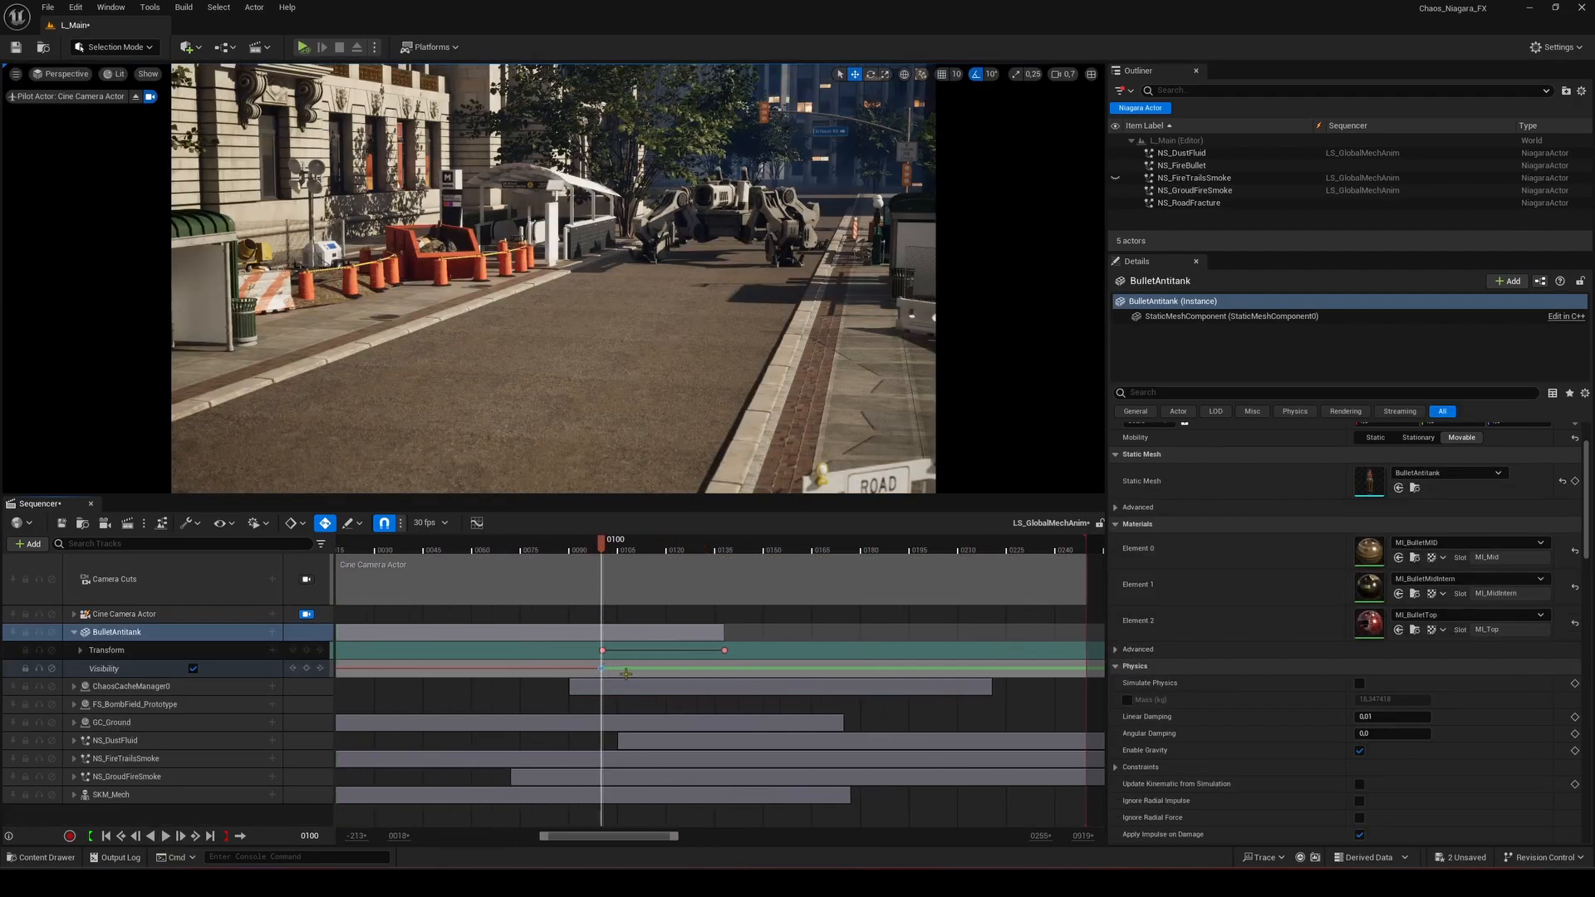
Move the BulletAntitank visibility key a few frames past frame 100 and play the shot to check it.
{"action": "left_click_drag", "start_coordinate": [602, 668], "coordinate": [623, 669]}
{"action": "key", "text": "space"}
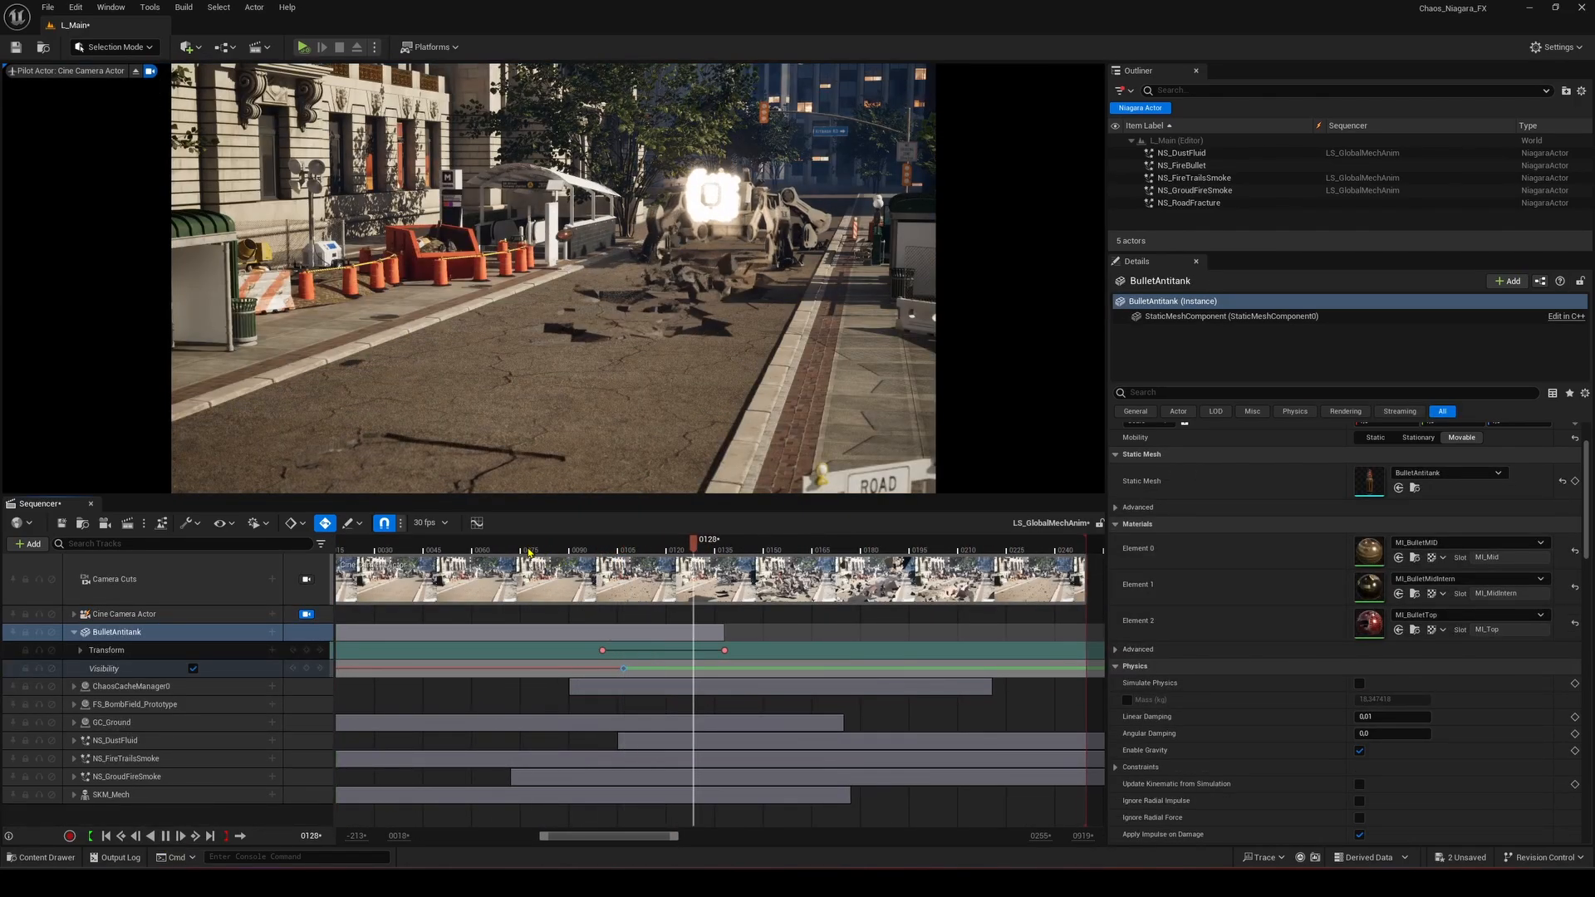
{"action": "key", "text": "space"}
{"action": "scroll", "coordinate": [696, 663], "scroll_direction": "down", "scroll_amount": 6, "text": "ctrl"}
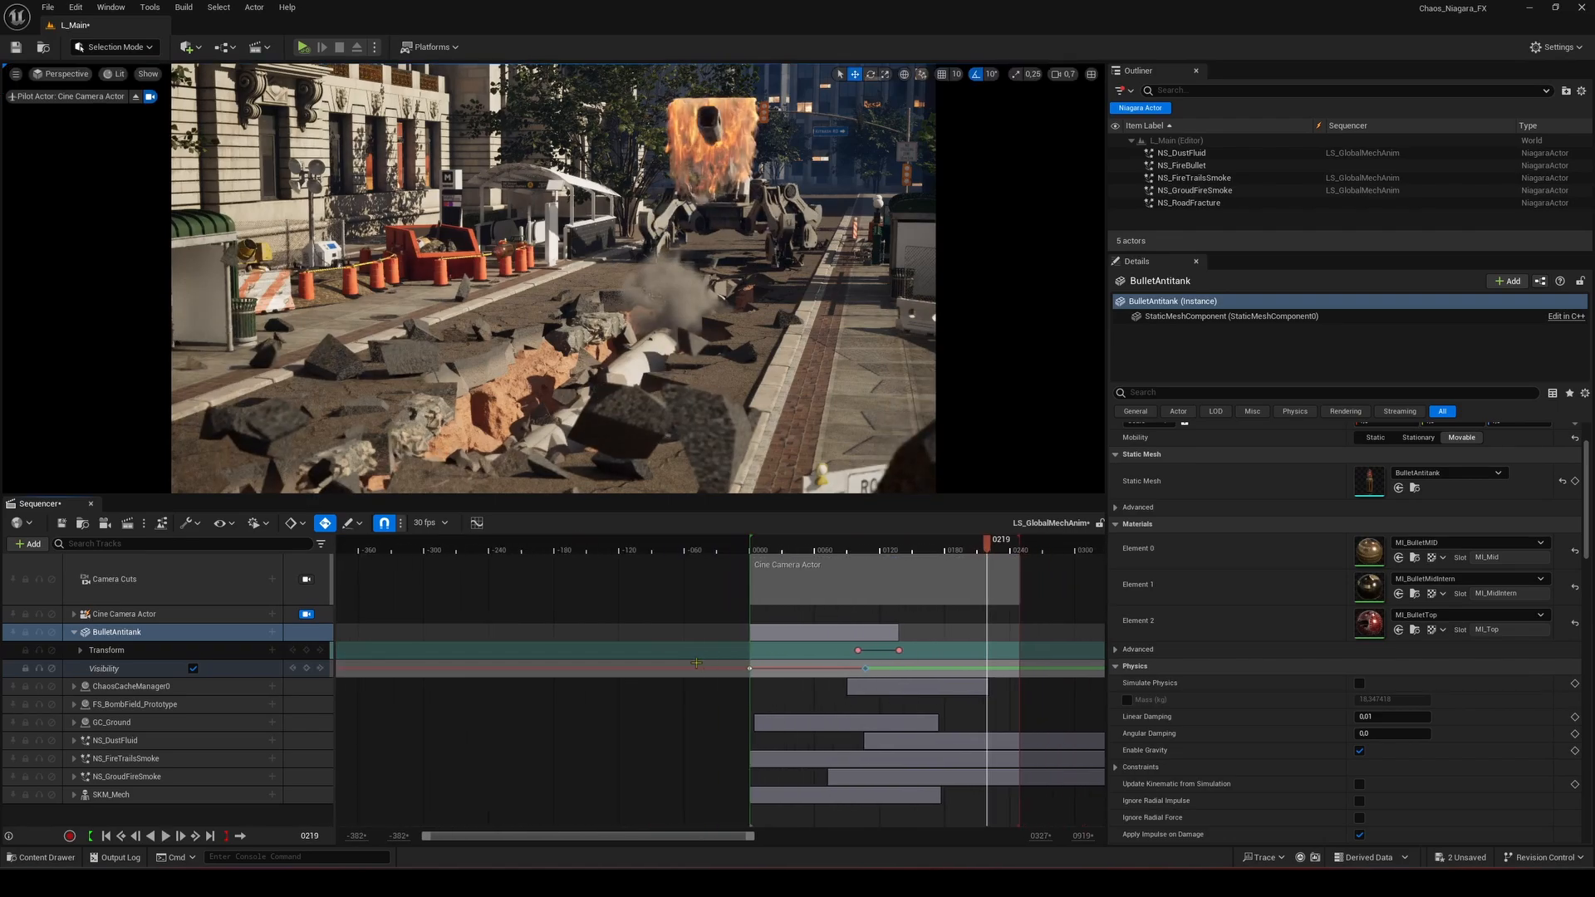
{"action": "scroll", "coordinate": [696, 662], "scroll_direction": "down", "scroll_amount": 2, "text": "ctrl"}
Scrub and replay the sequence through the cine camera to review the bullet, fire and road fracture timing.
{"action": "left_click", "coordinate": [618, 549]}
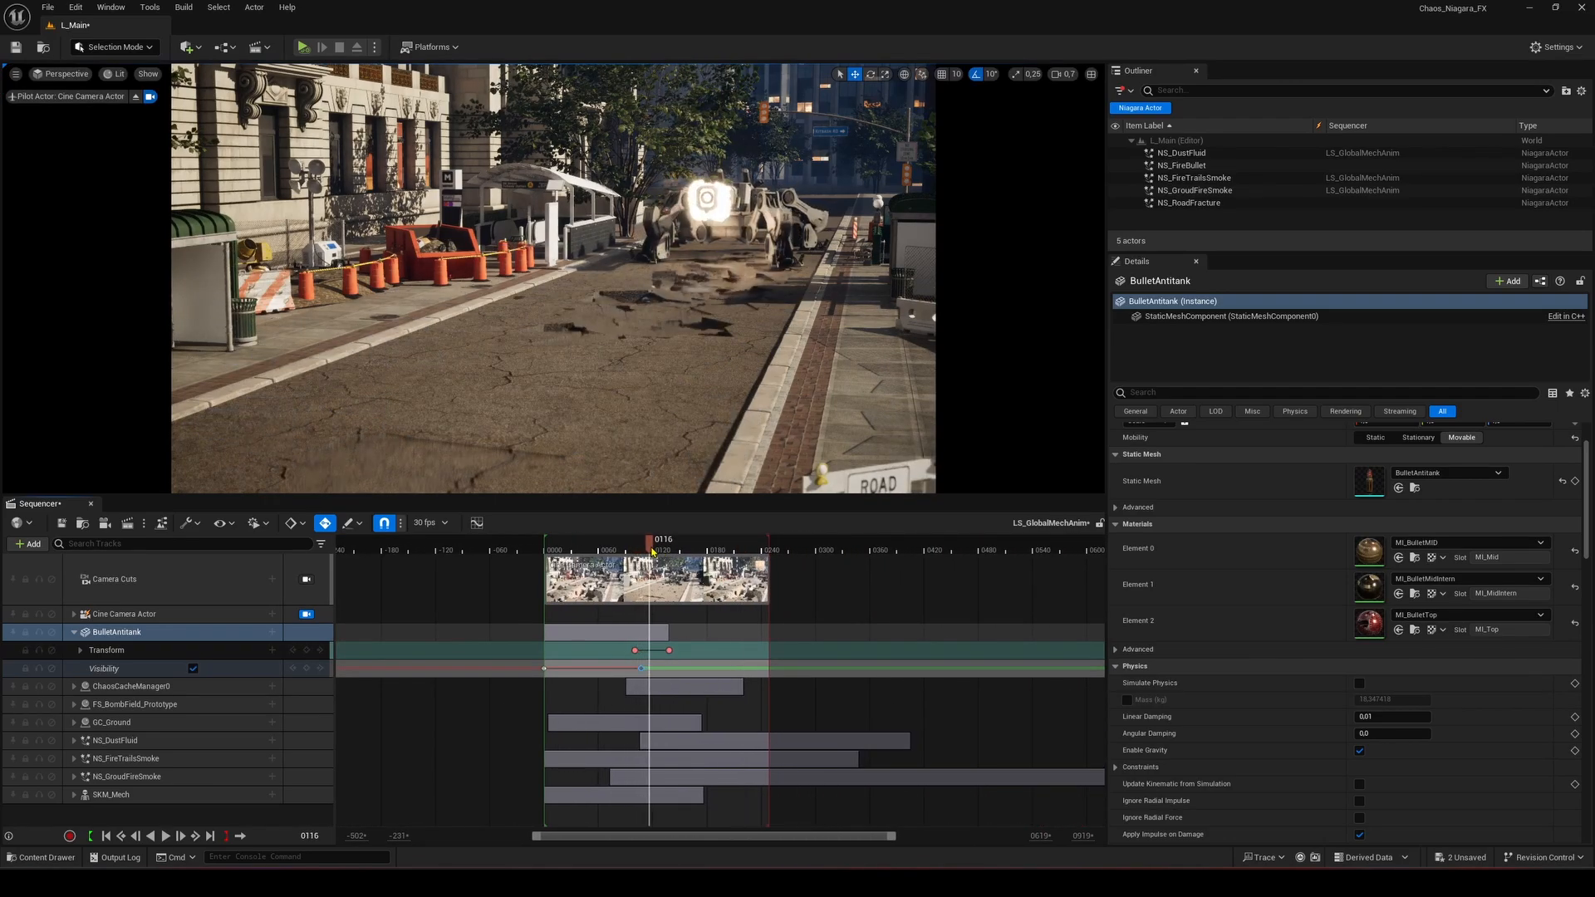
{"action": "left_click_drag", "start_coordinate": [665, 551], "coordinate": [724, 549]}
{"action": "key", "text": "space"}
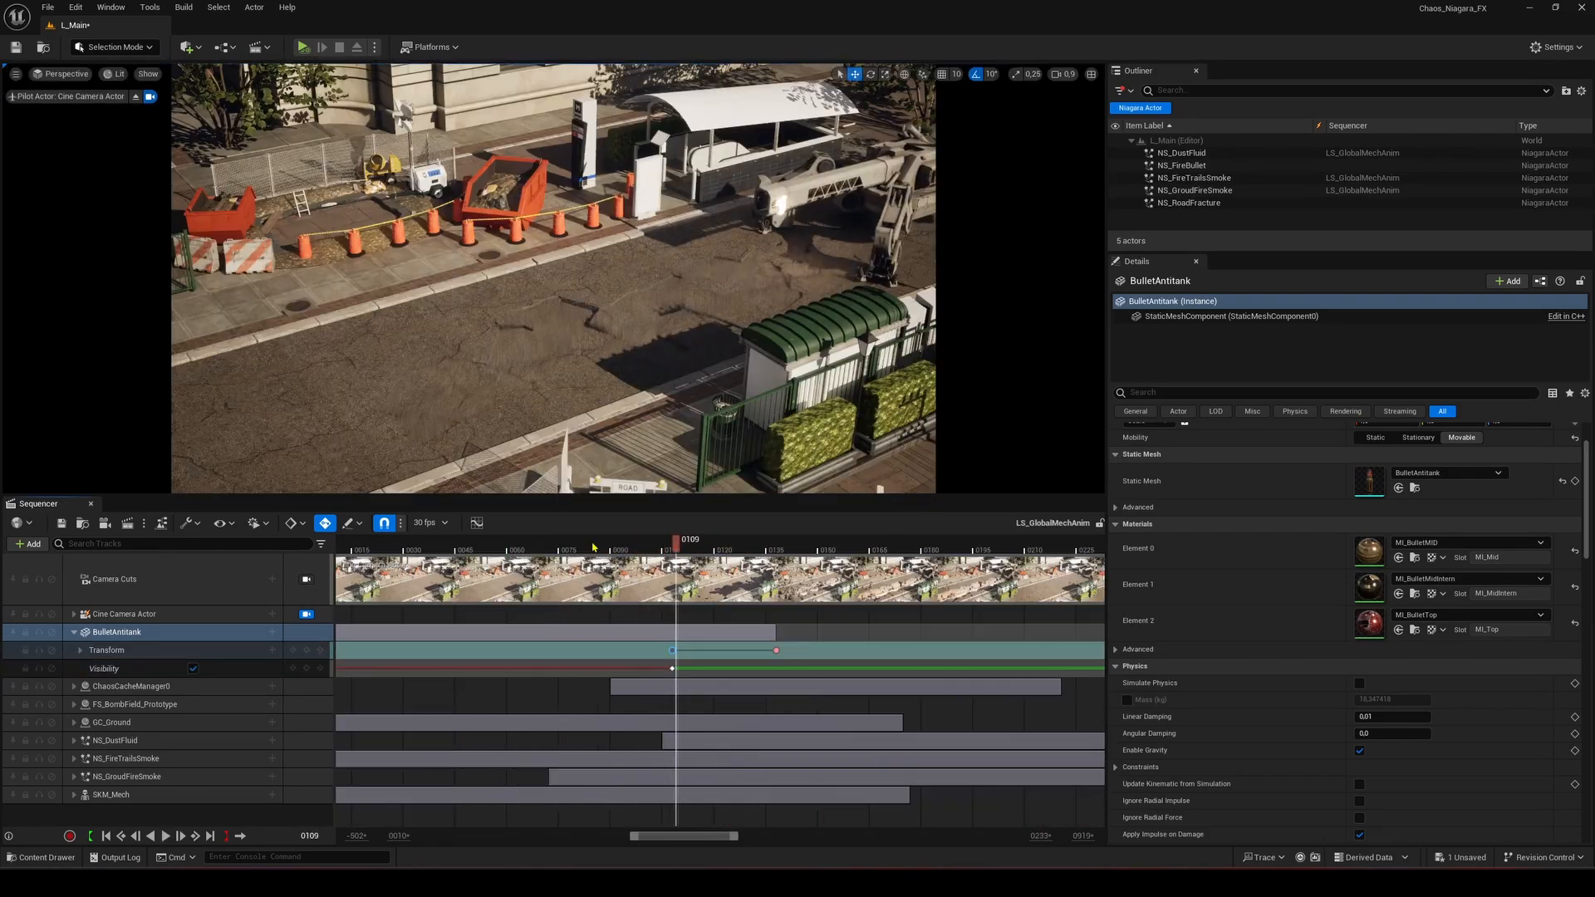
{"action": "key", "text": "space"}
{"action": "key", "text": "space"}
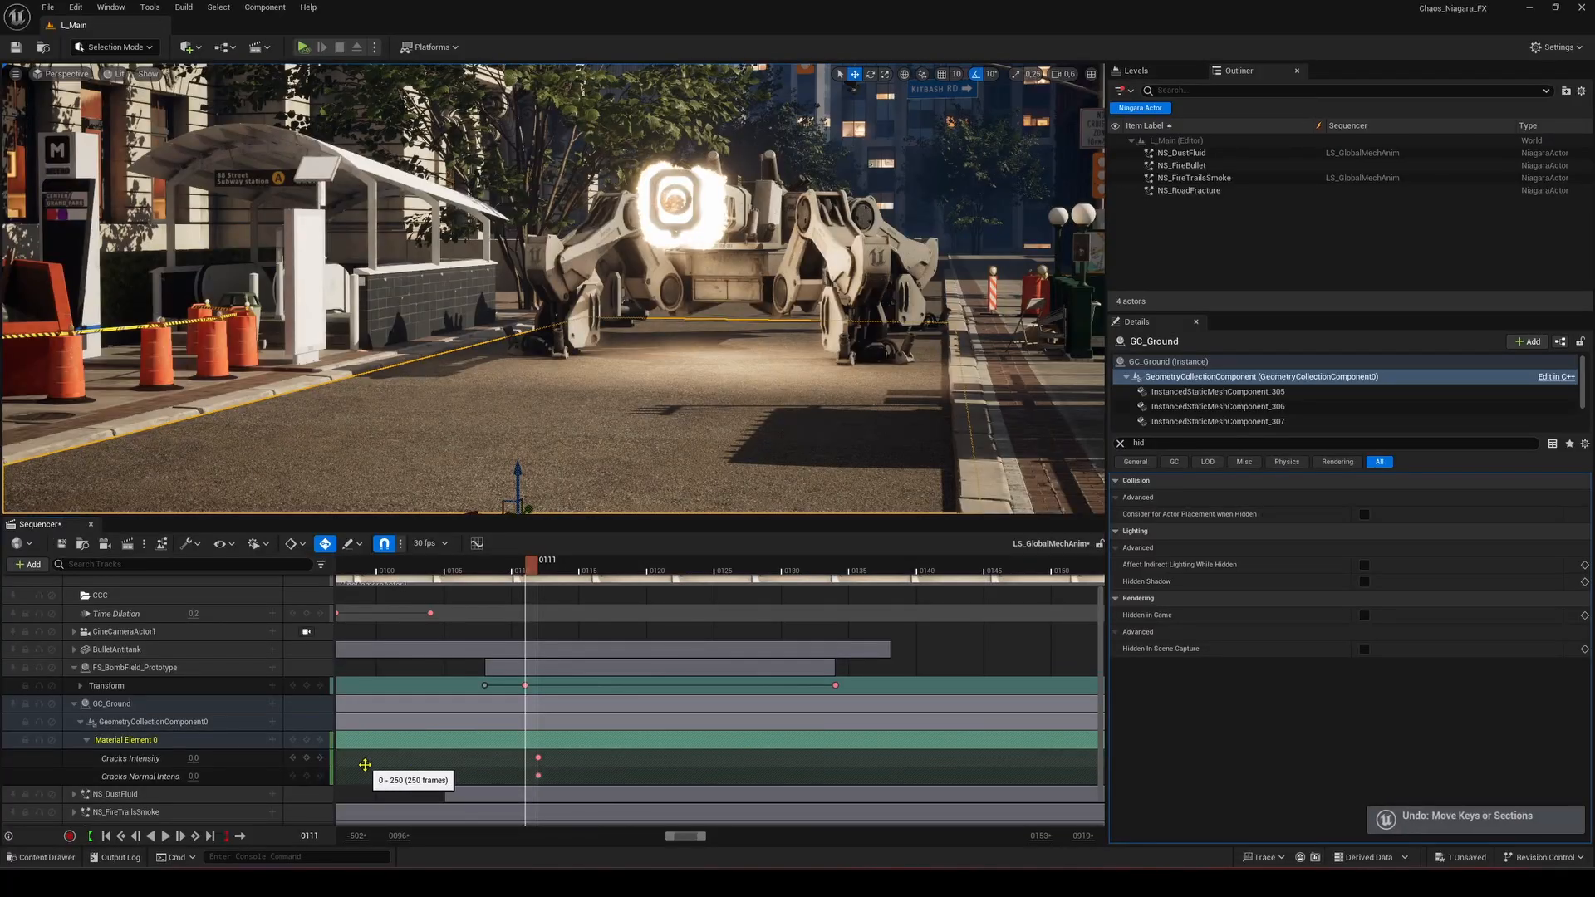
Key GC_Ground's Cracks Intensity and Cracks Normal Intens at frame 111, and raise both values at frame 112.
{"action": "left_click", "coordinate": [306, 758]}
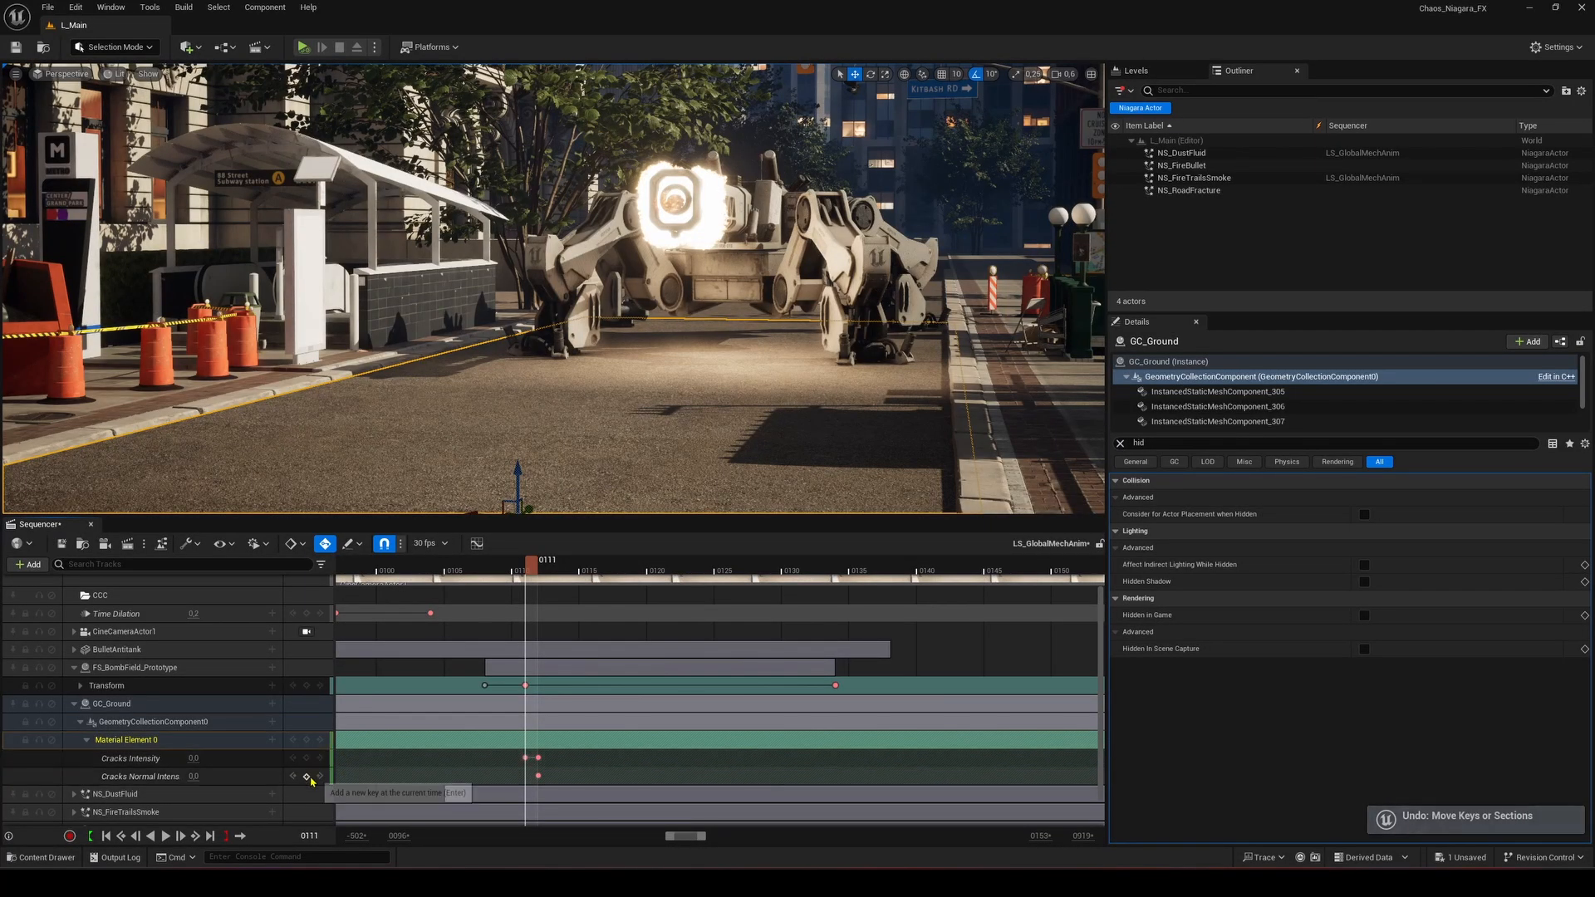
{"action": "left_click", "coordinate": [538, 757]}
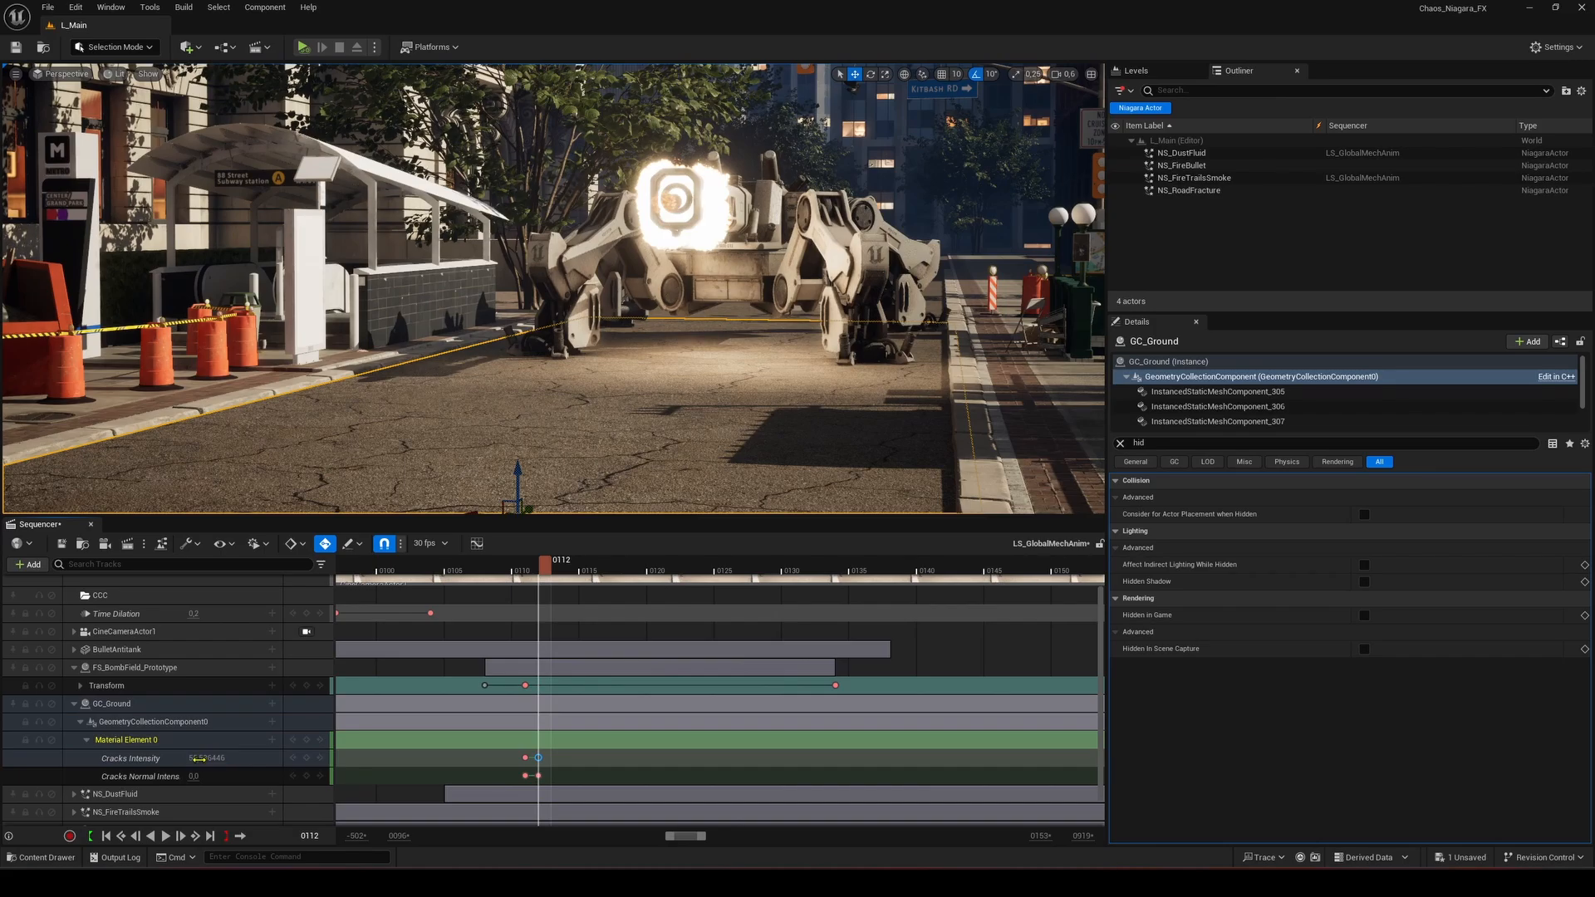
{"action": "mouse_move", "coordinate": [205, 777]}
{"action": "left_mouse_down"}
{"action": "mouse_move", "coordinate": [240, 776]}
{"action": "mouse_move", "coordinate": [205, 776]}
{"action": "left_mouse_up"}
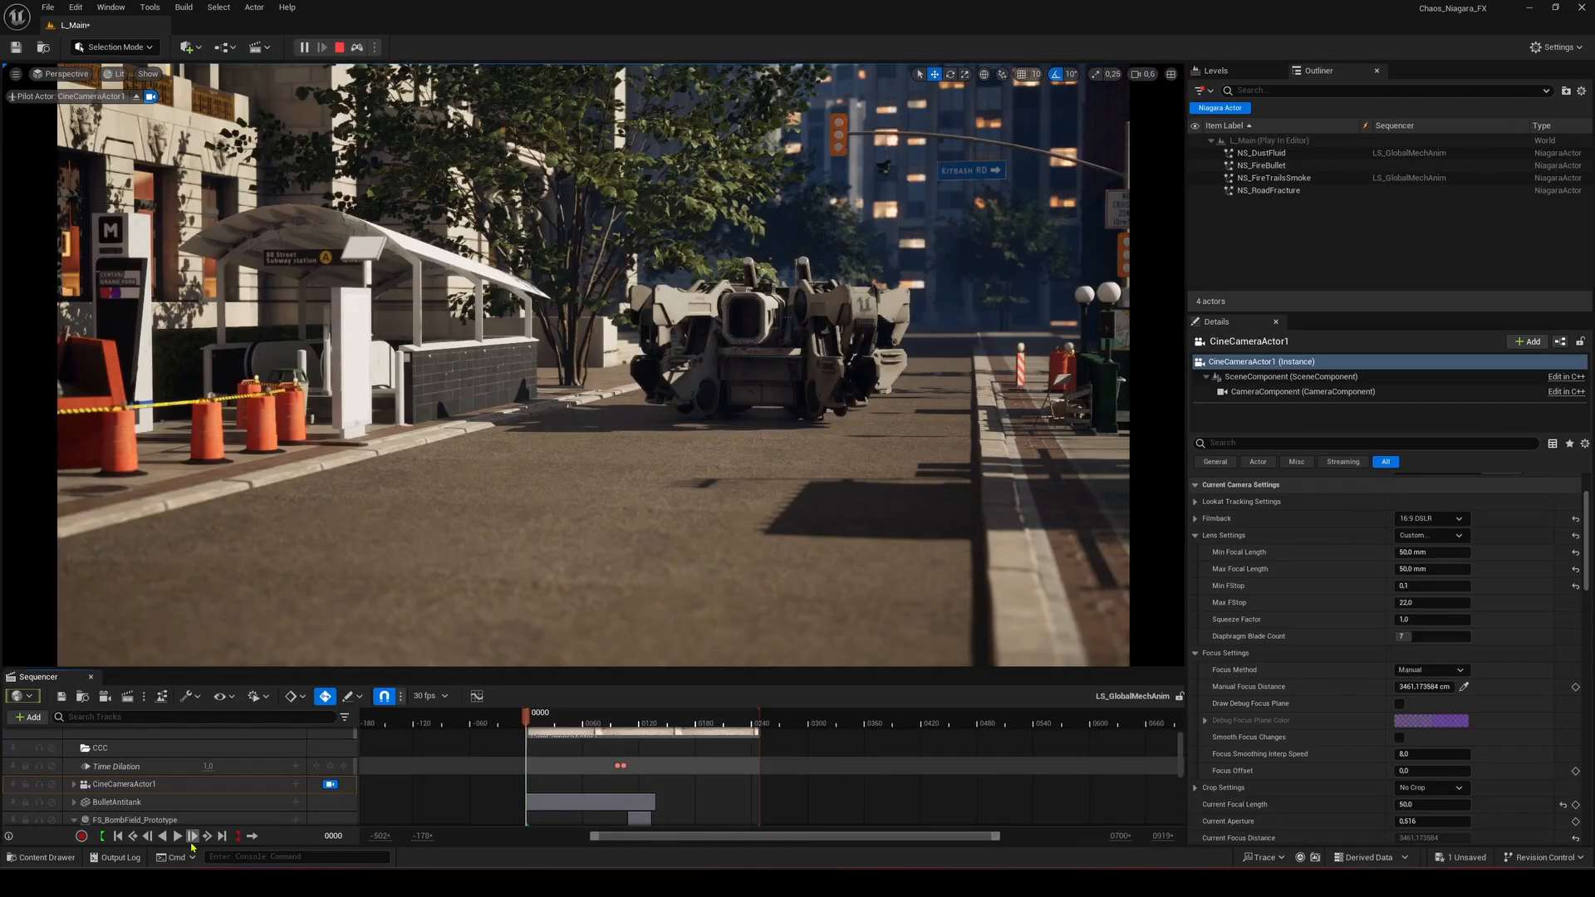